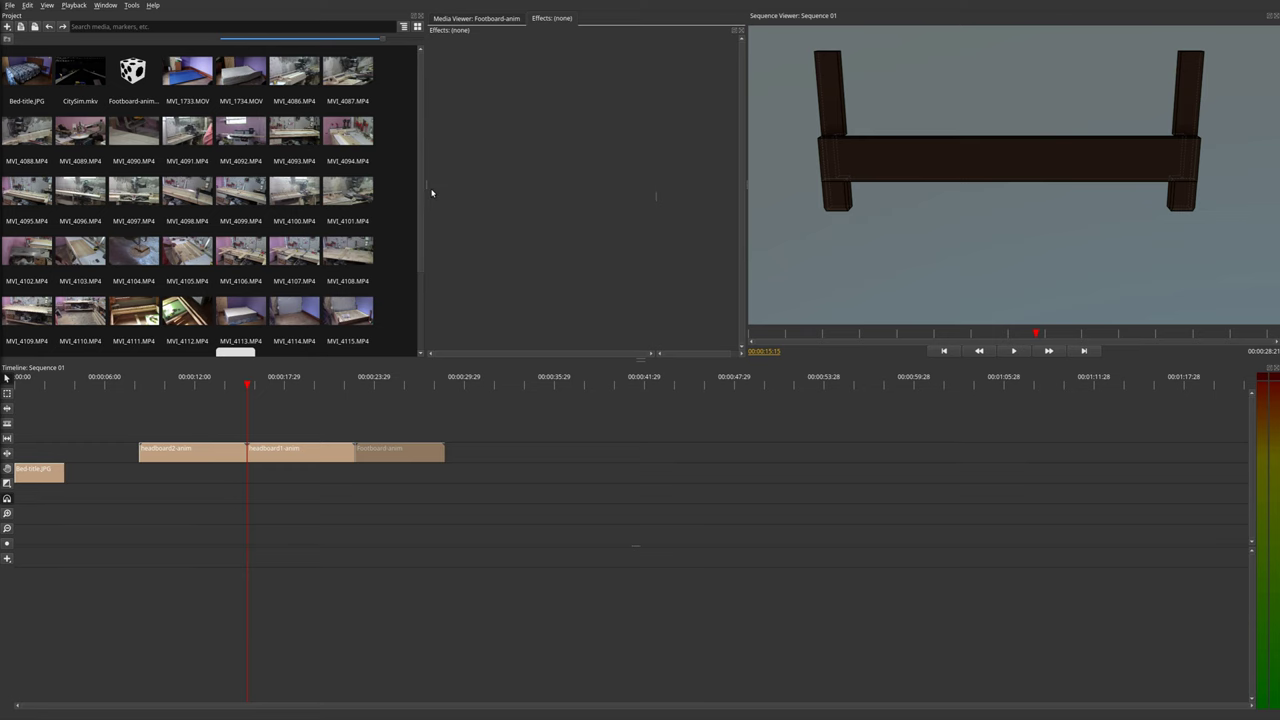
Step: Resize the workspace panels so the Project and Effects panels are narrower and the upper row is taller
mouse_move(428, 188)
mouse_down()
mouse_move(383, 189)
mouse_move(409, 186)
mouse_up()
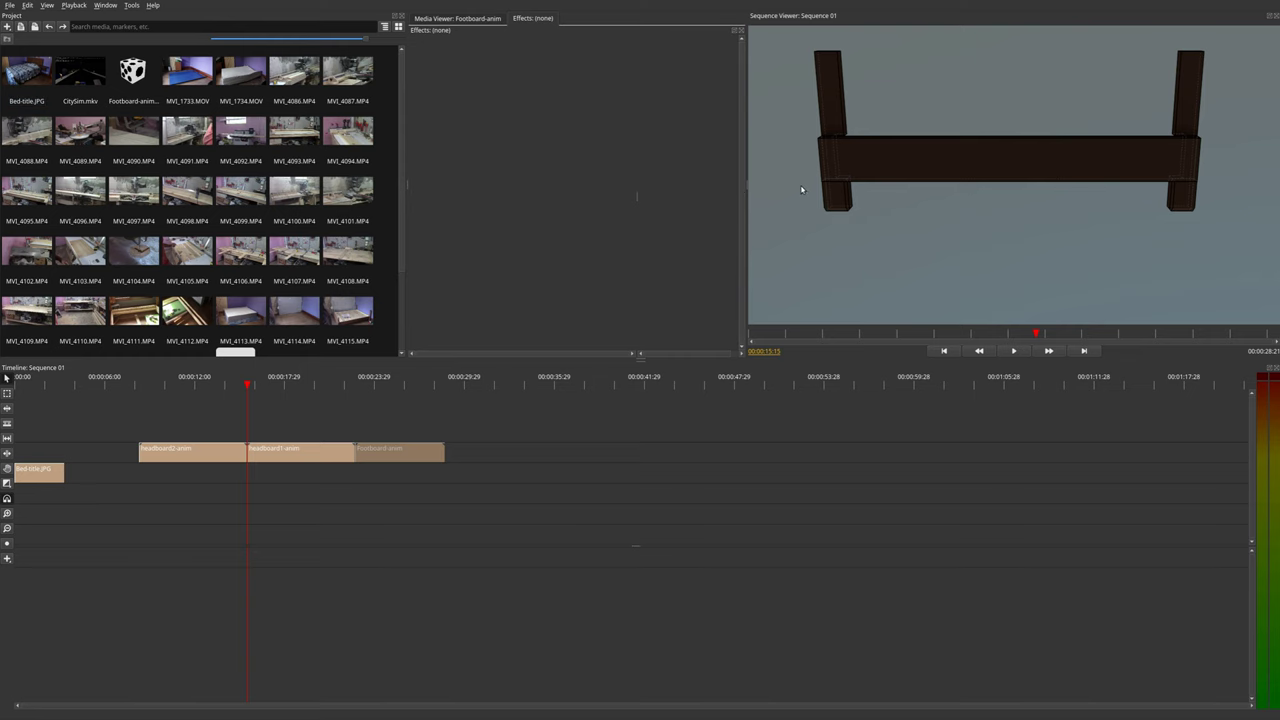
drag(747, 184, 718, 185)
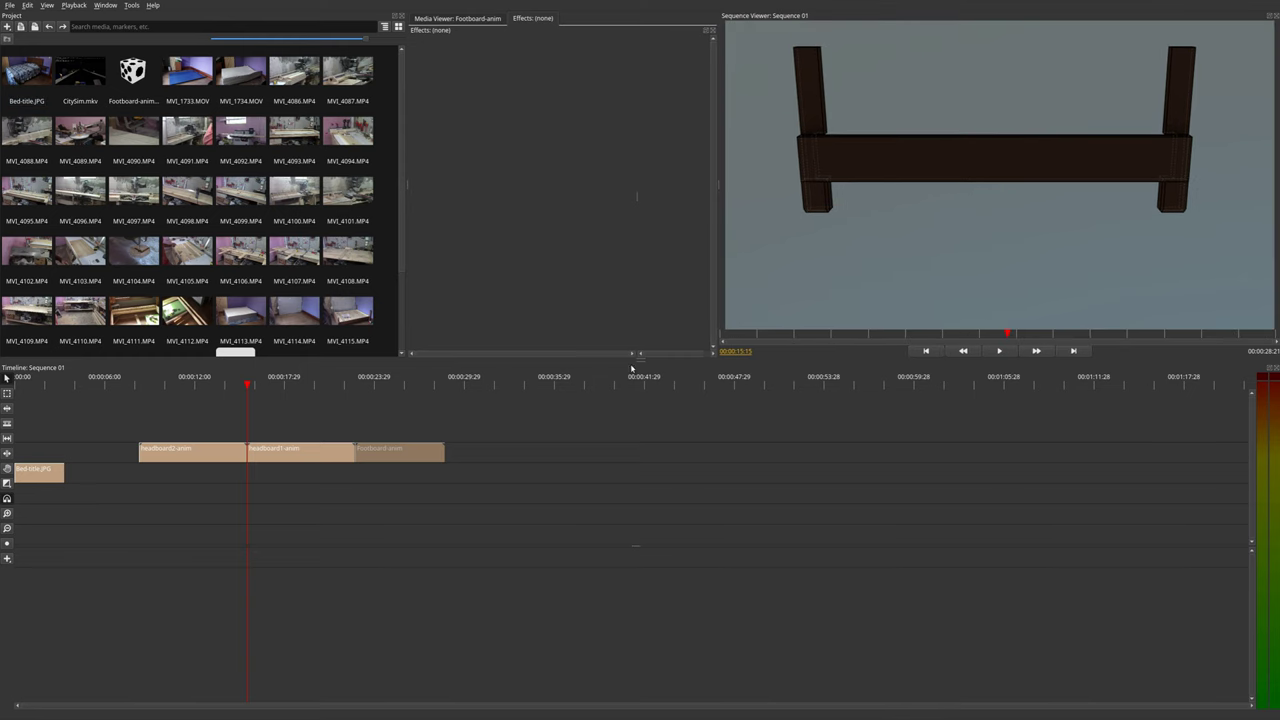
drag(640, 357, 630, 405)
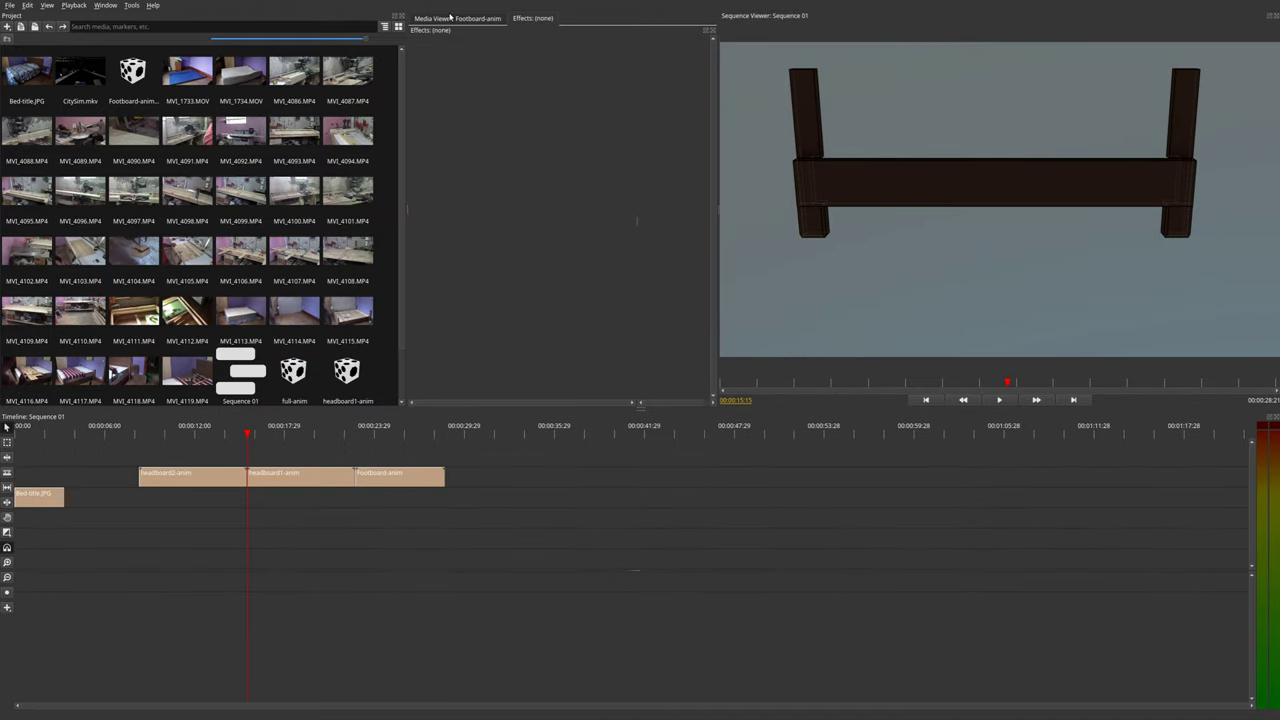
Step: Dock the Media Viewer together with the Sequence Viewer as tabs and switch between the two viewers
click(451, 17)
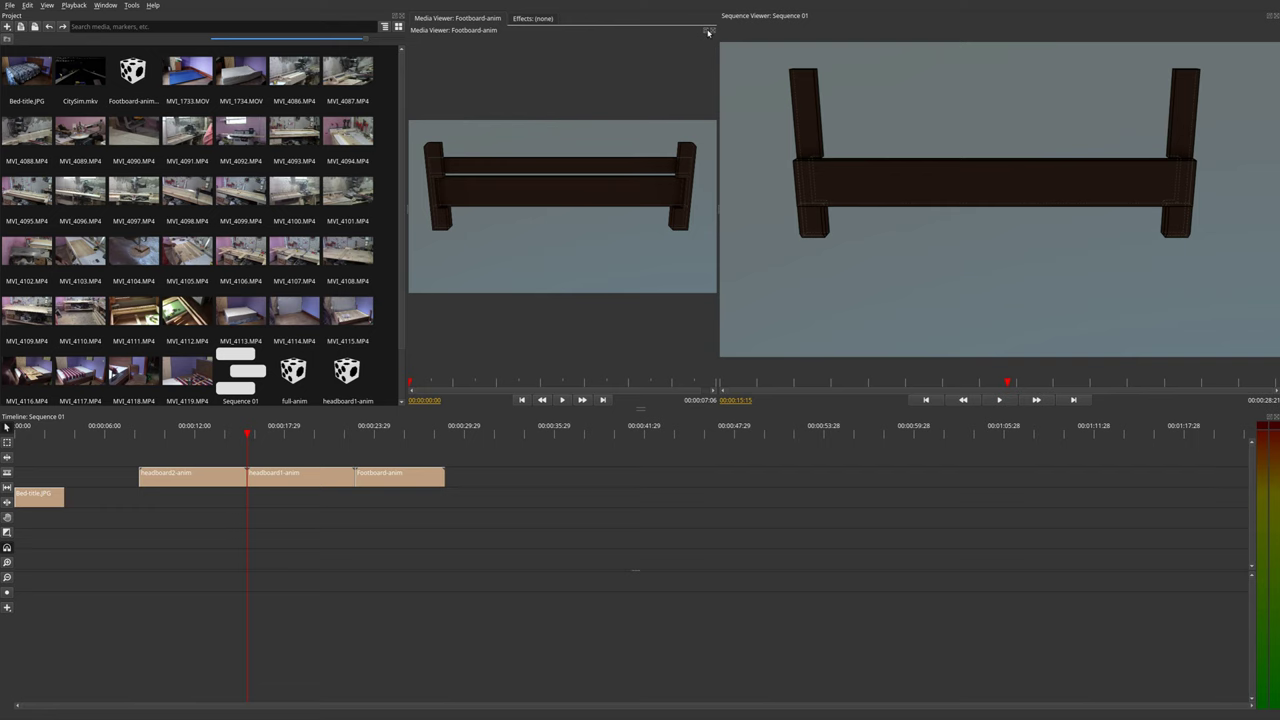
drag(488, 34, 751, 92)
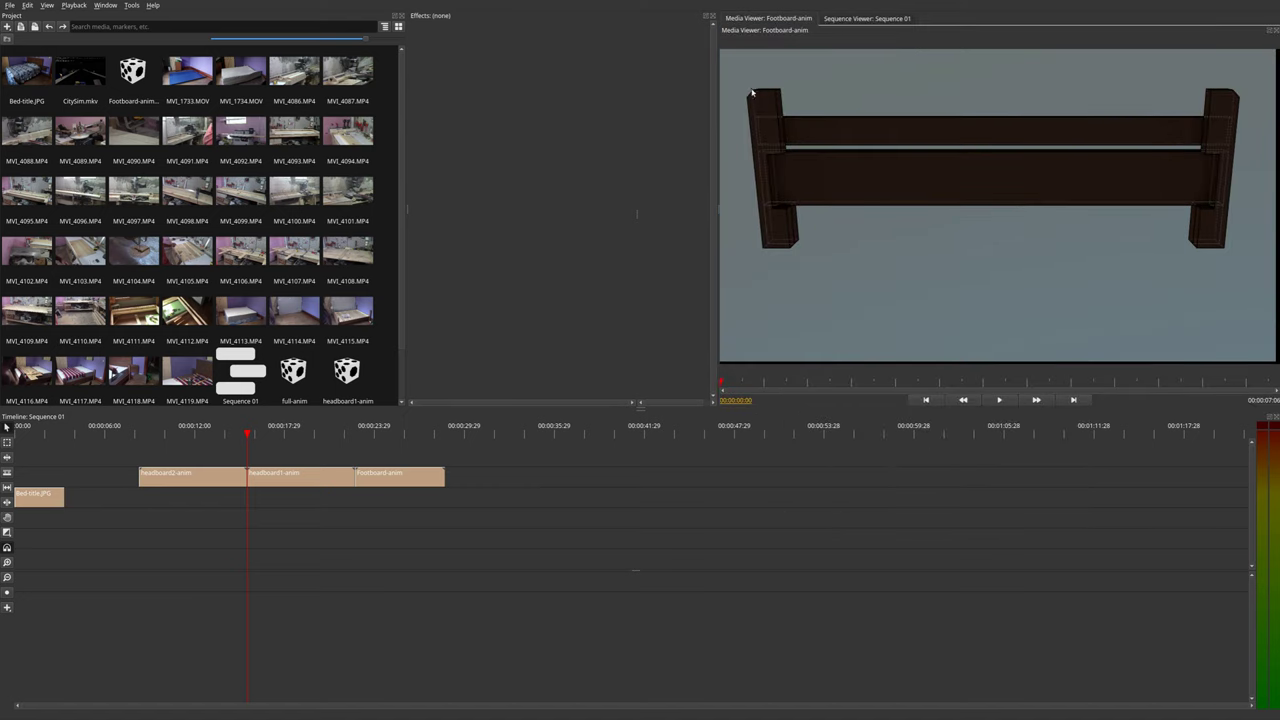
click(862, 19)
click(800, 19)
click(846, 19)
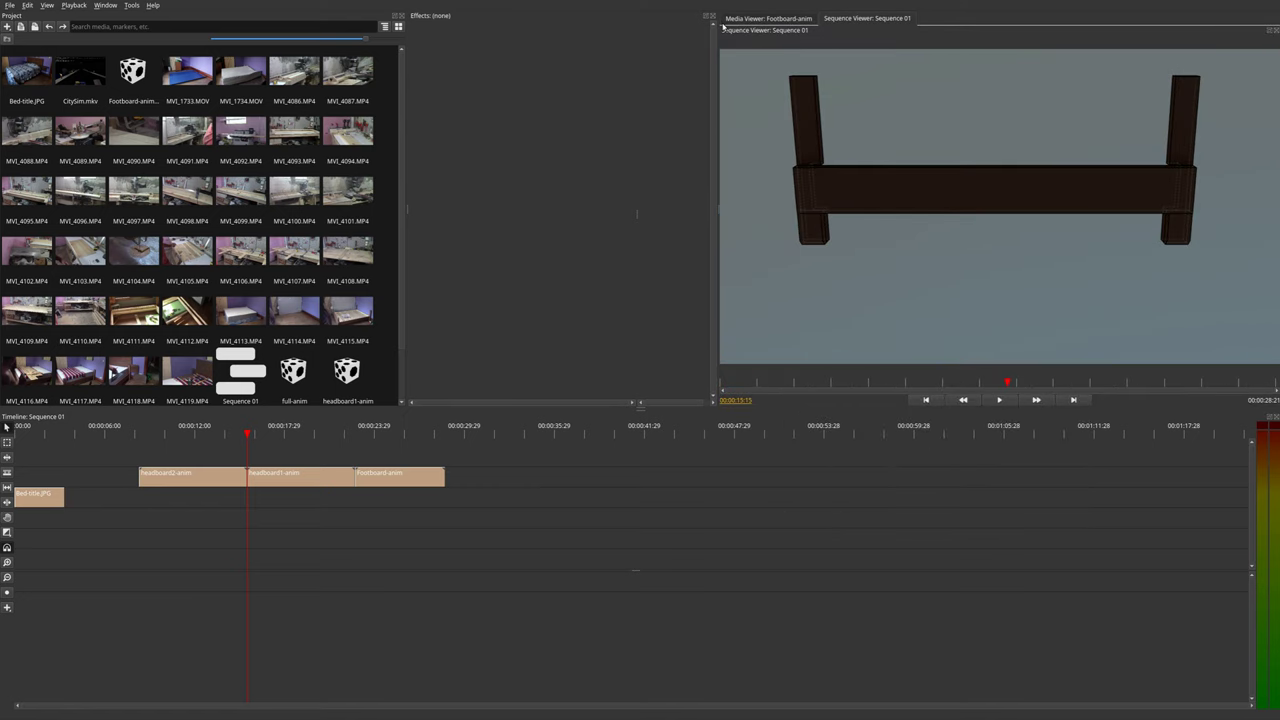
click(781, 20)
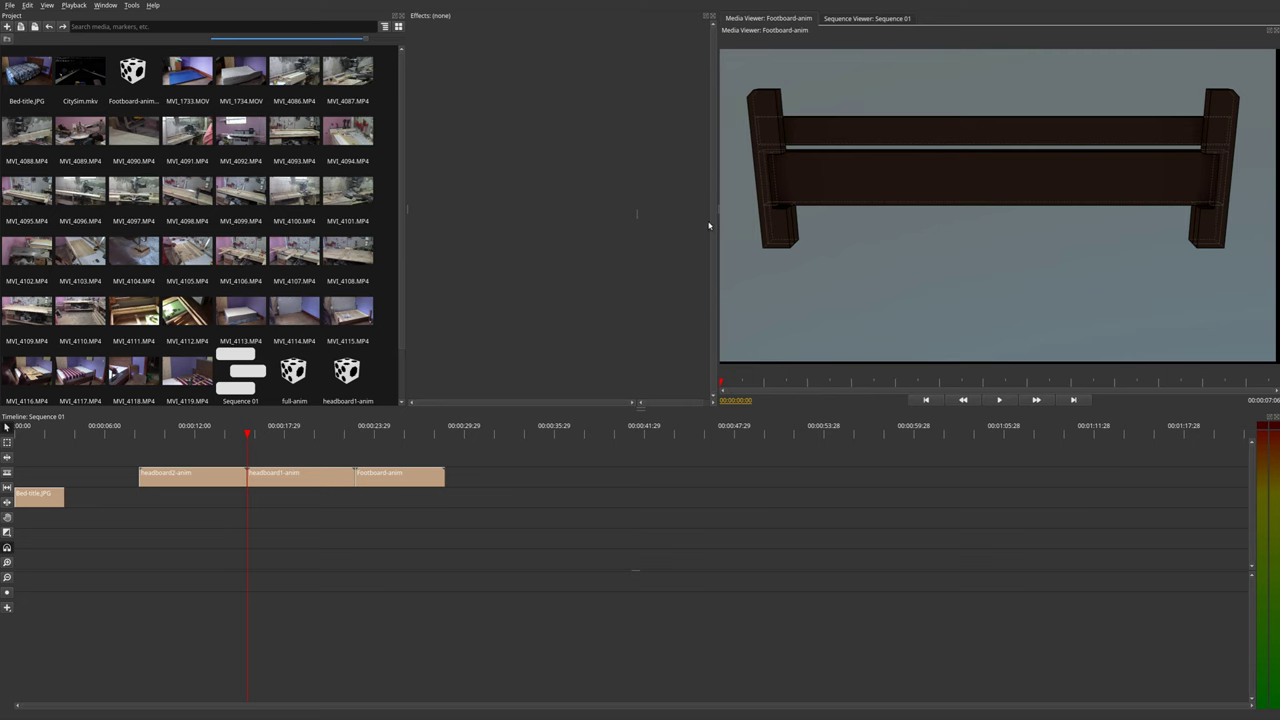
Step: Widen the viewer panel, narrow the Project panel, and reduce the size of its media thumbnails
mouse_move(719, 209)
mouse_down()
mouse_move(788, 211)
mouse_move(697, 212)
mouse_up()
drag(405, 211, 337, 214)
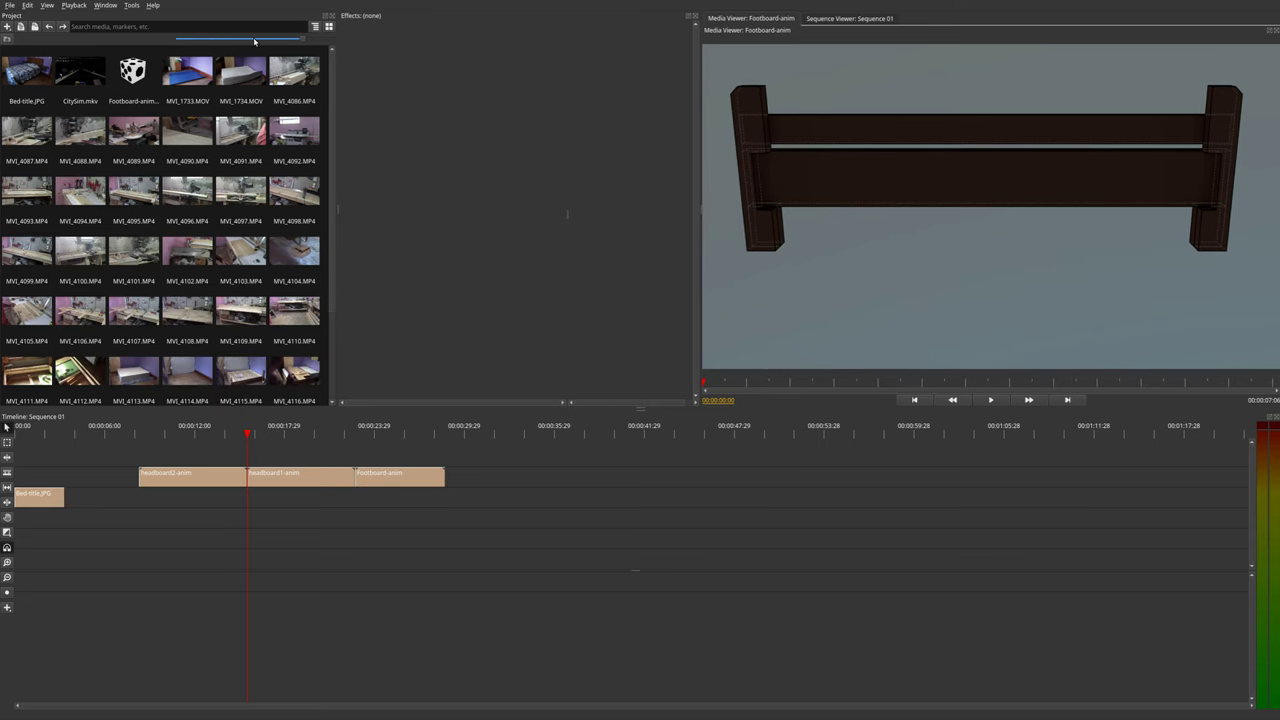
drag(254, 41, 216, 42)
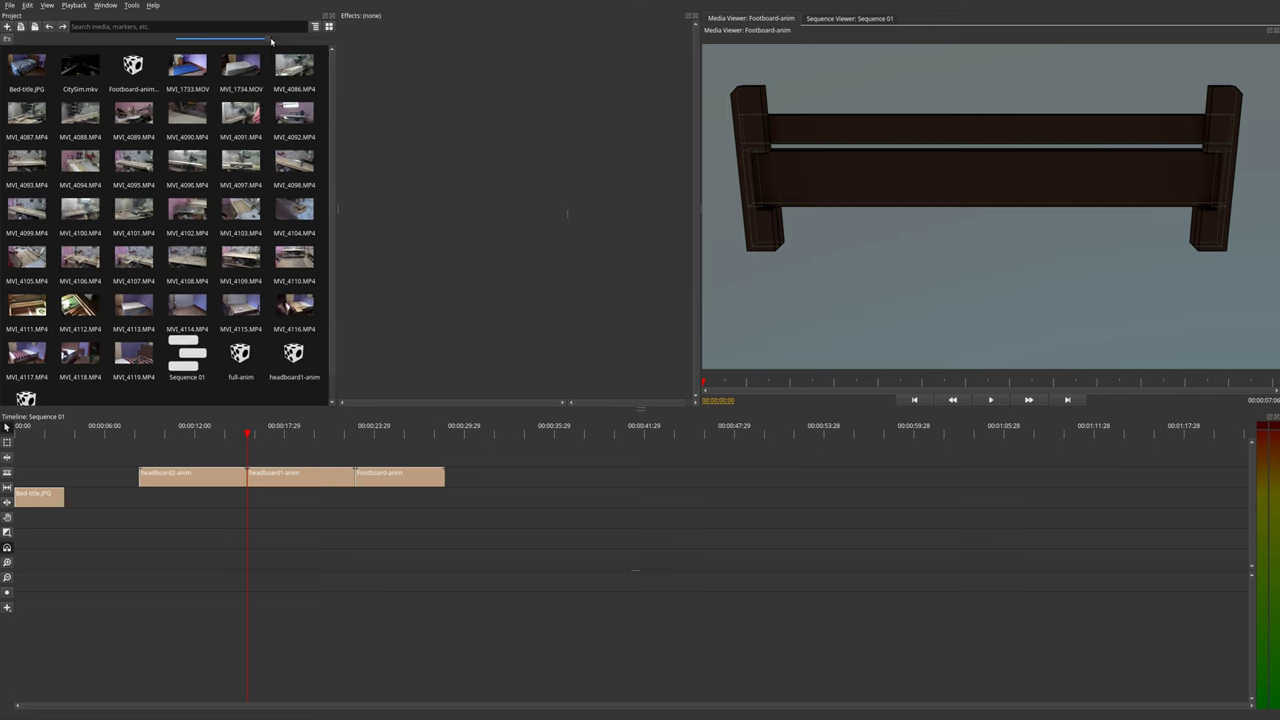
Step: Look through the project media in list view and return to the thumbnail view
click(314, 27)
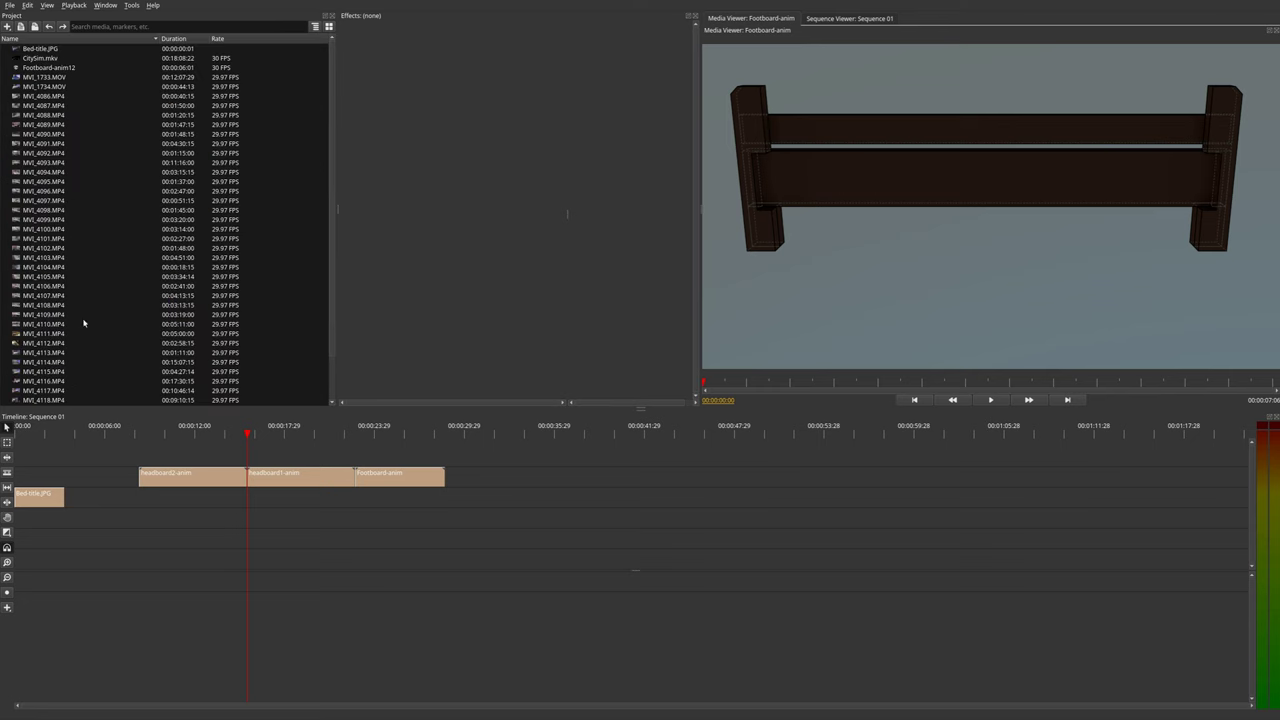
scroll(89, 199, down, 2)
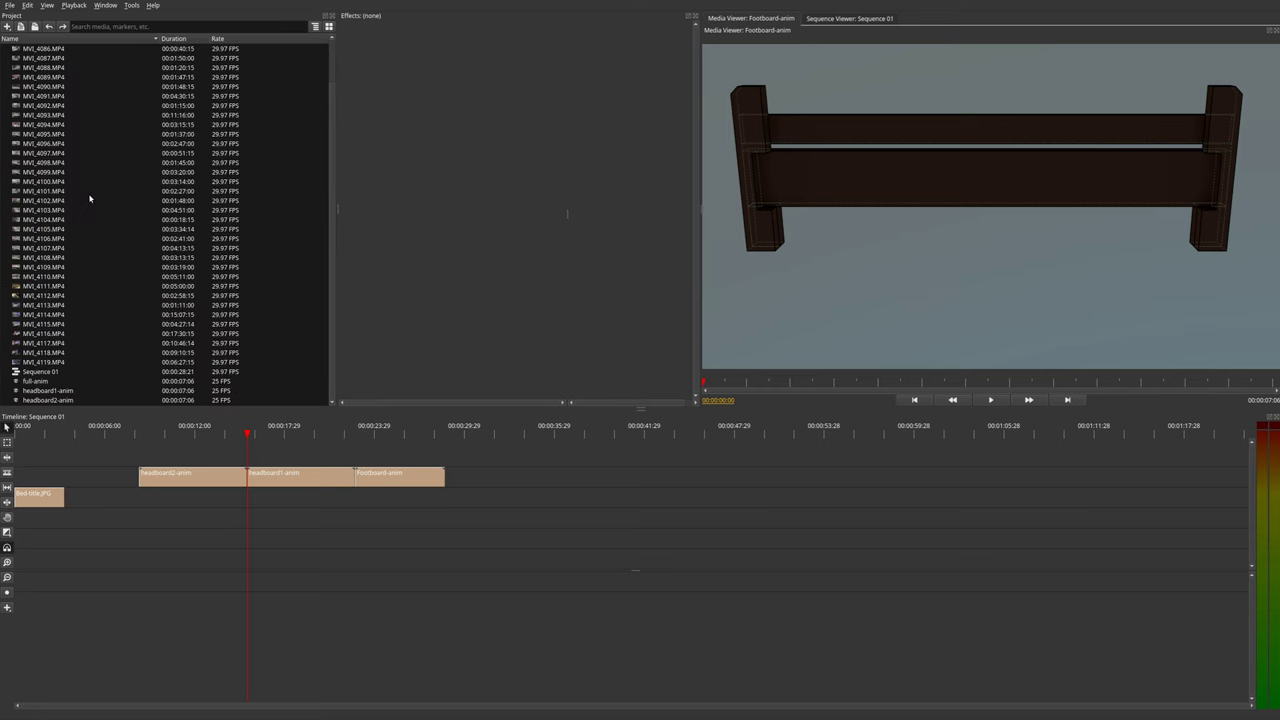
scroll(15, 104, up, 2)
click(328, 27)
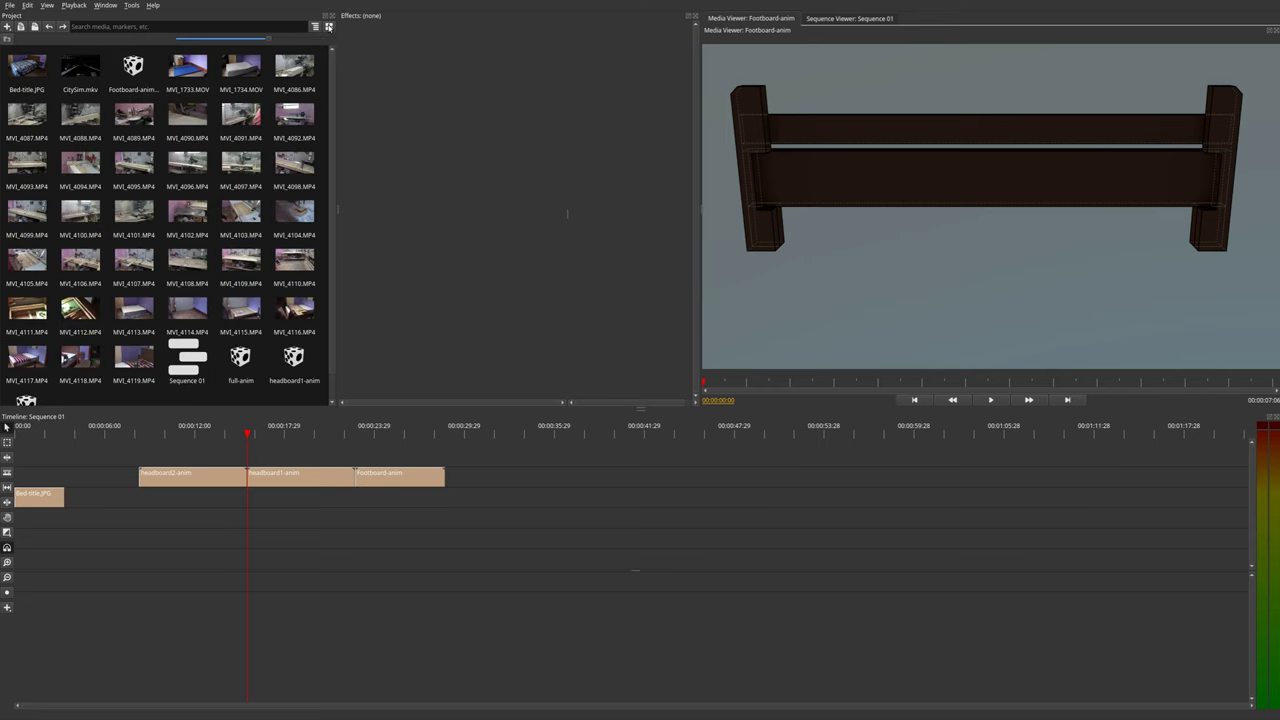
click(315, 27)
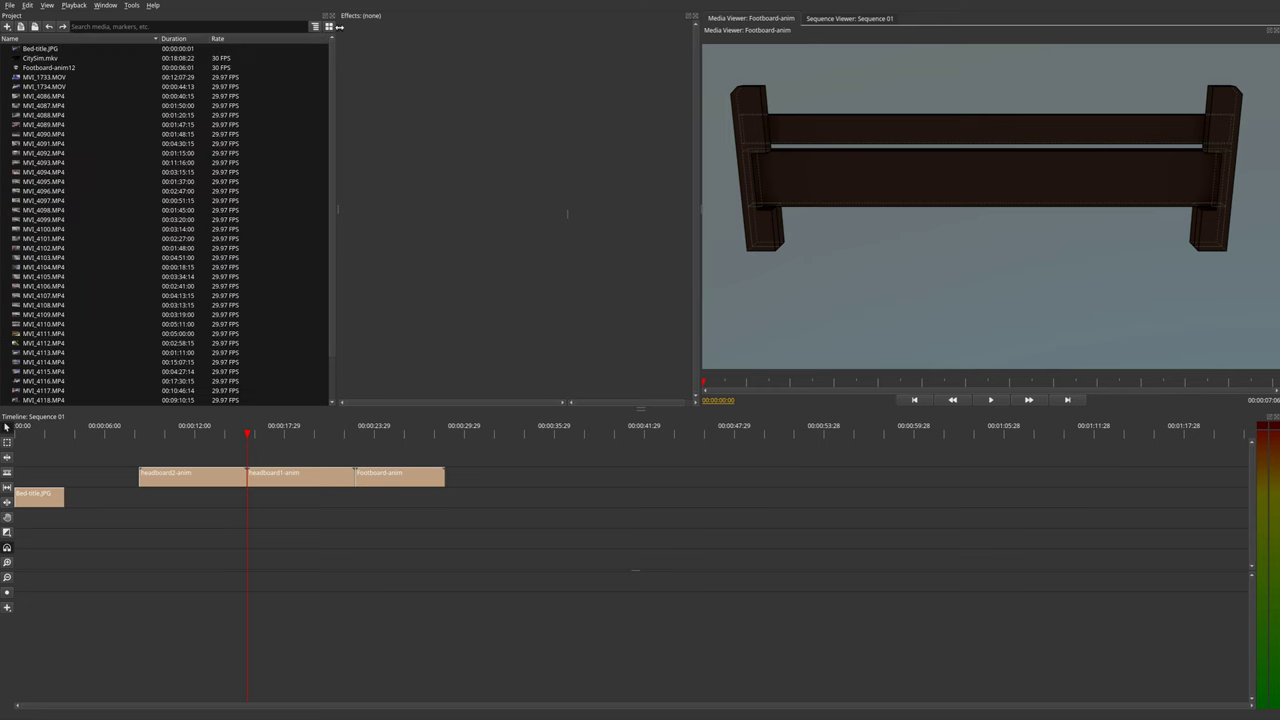
click(328, 27)
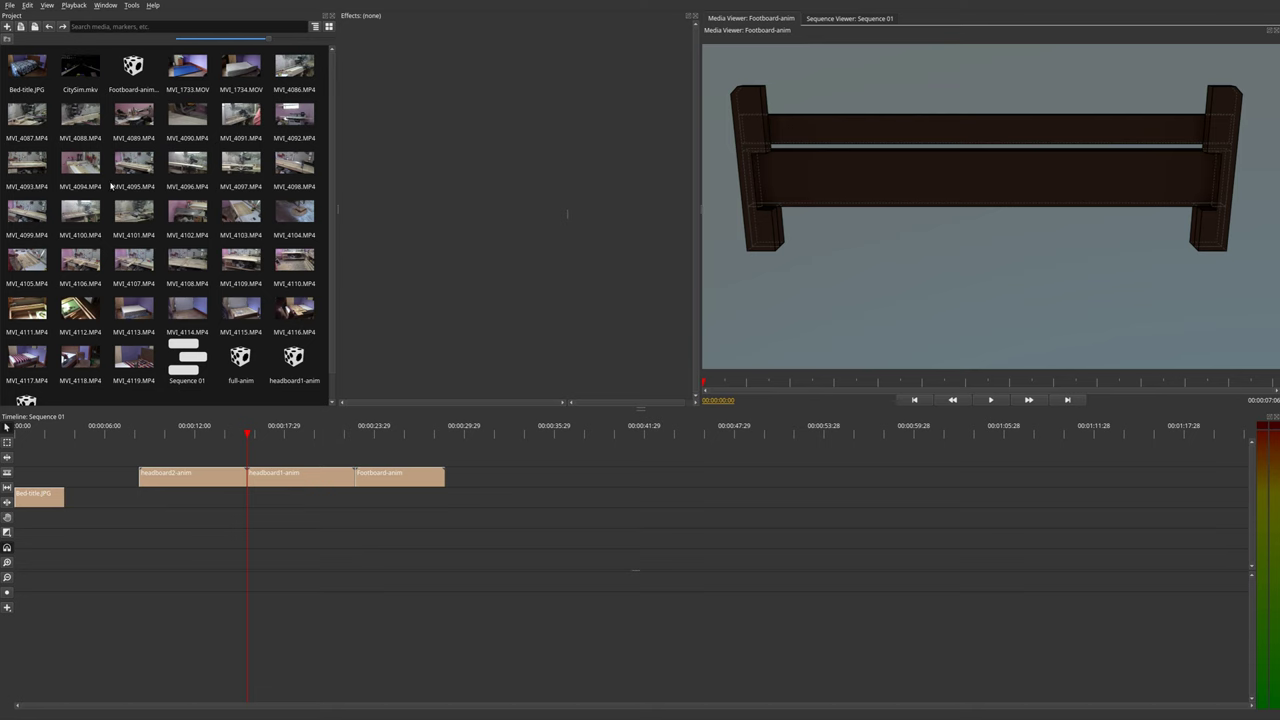
Step: Import 0000.png from the Warning folder in the file manager into the project as an image sequence
click(79, 711)
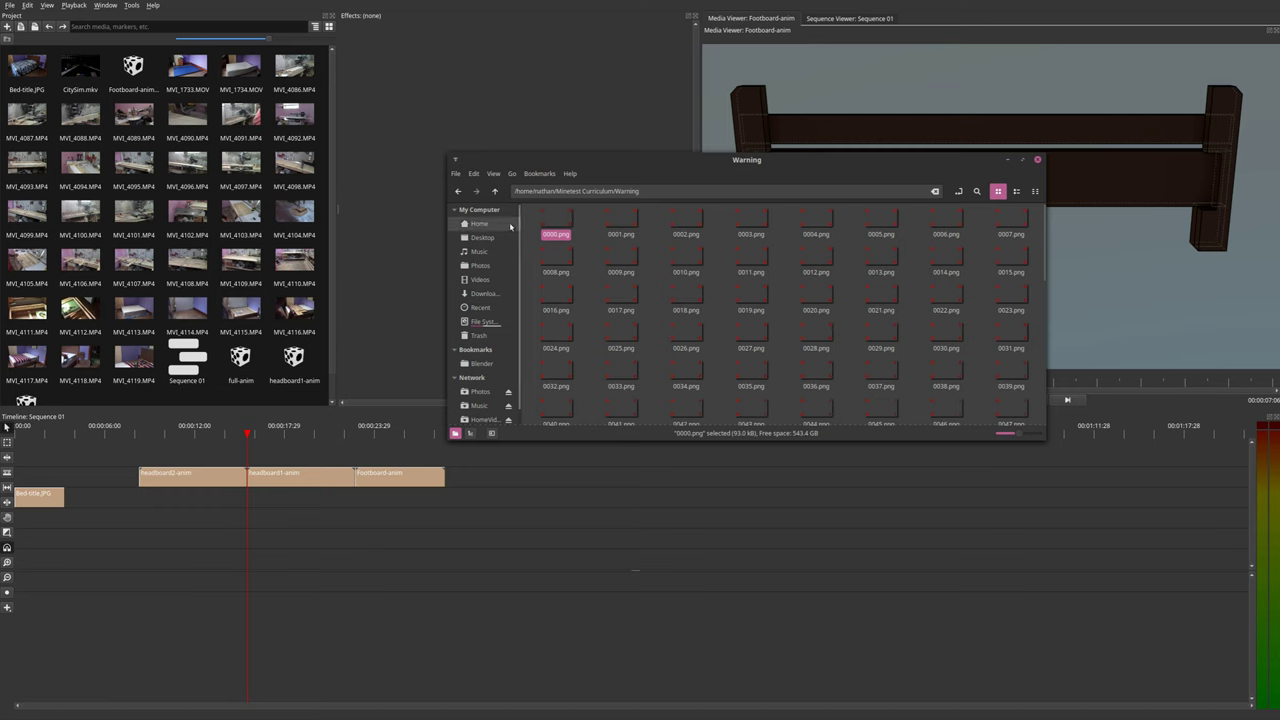
scroll(678, 325, down, 5)
scroll(678, 325, down, 1)
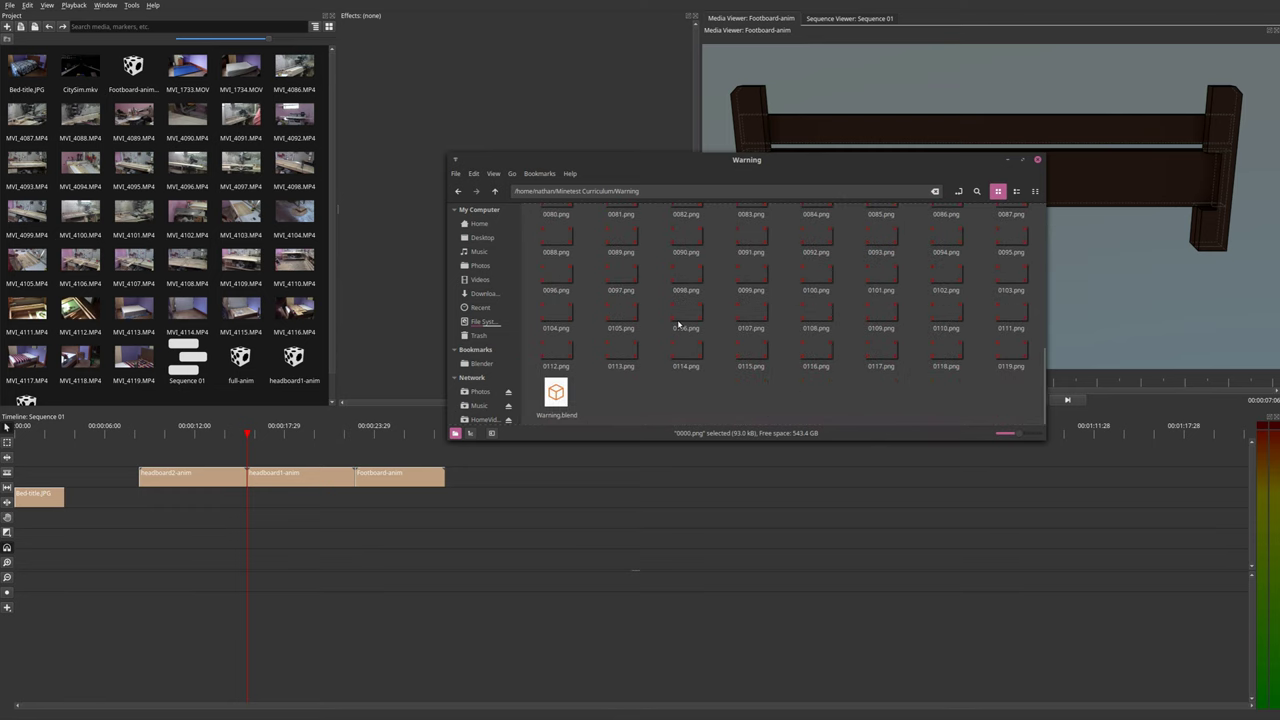
scroll(678, 325, up, 6)
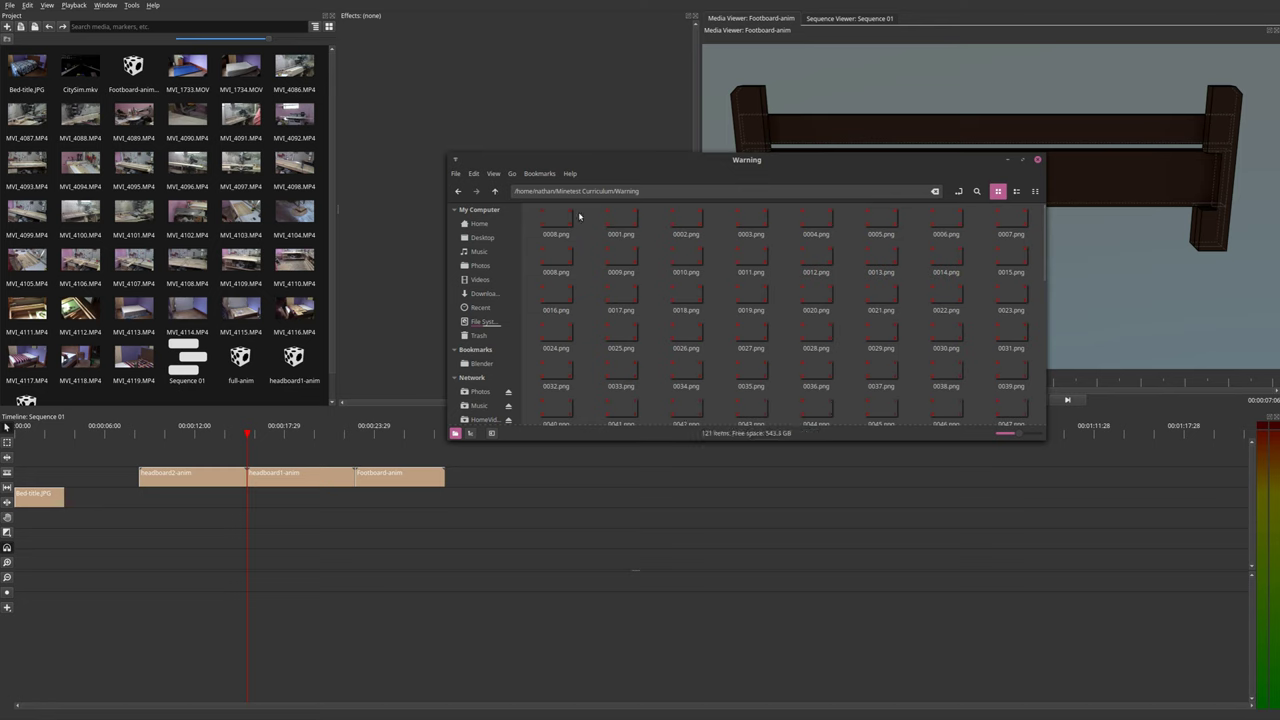
drag(553, 222, 211, 390)
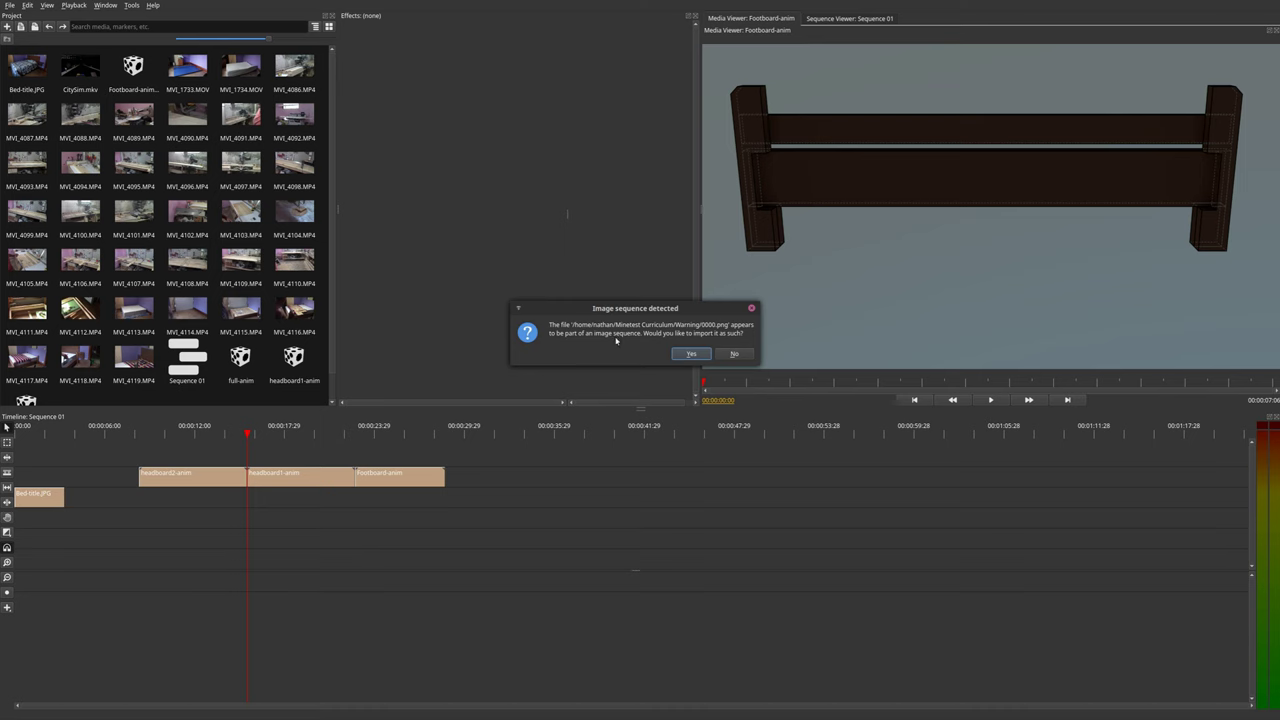
click(689, 354)
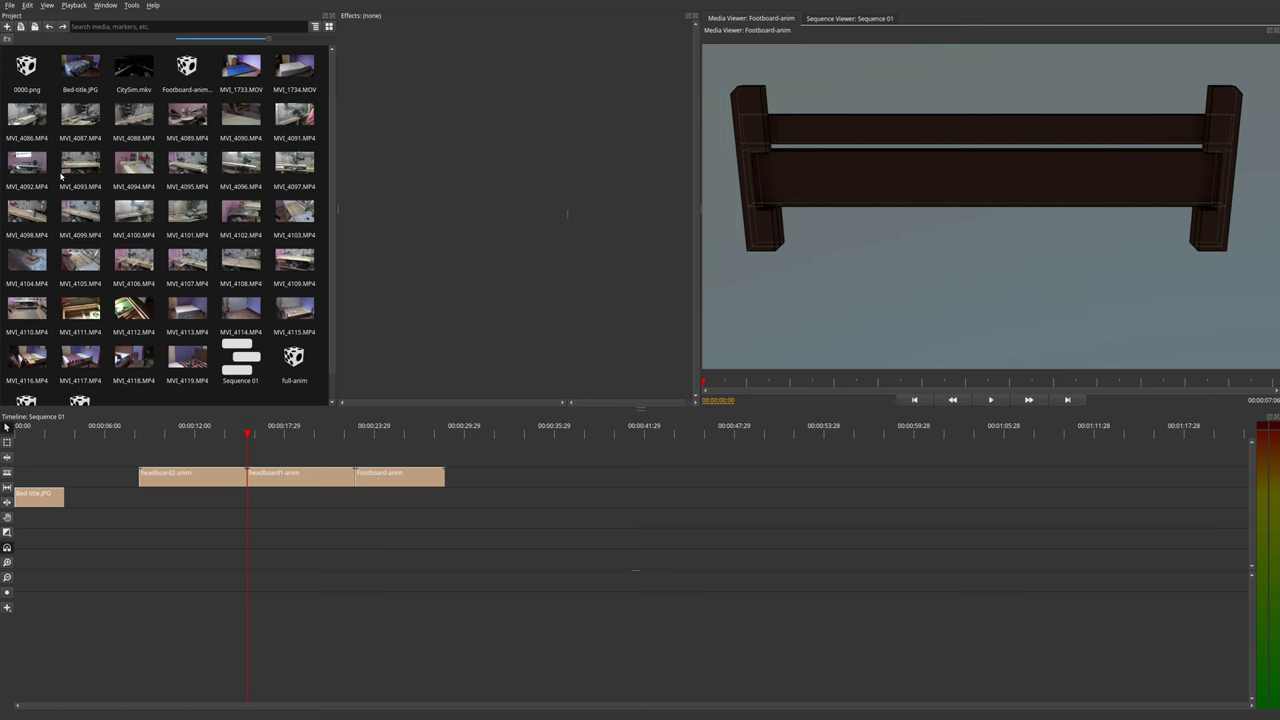
Step: Place the 0000.png image sequence on the timeline shortly after the Footboard-anim clip, on the same track
click(17, 73)
drag(26, 72, 490, 476)
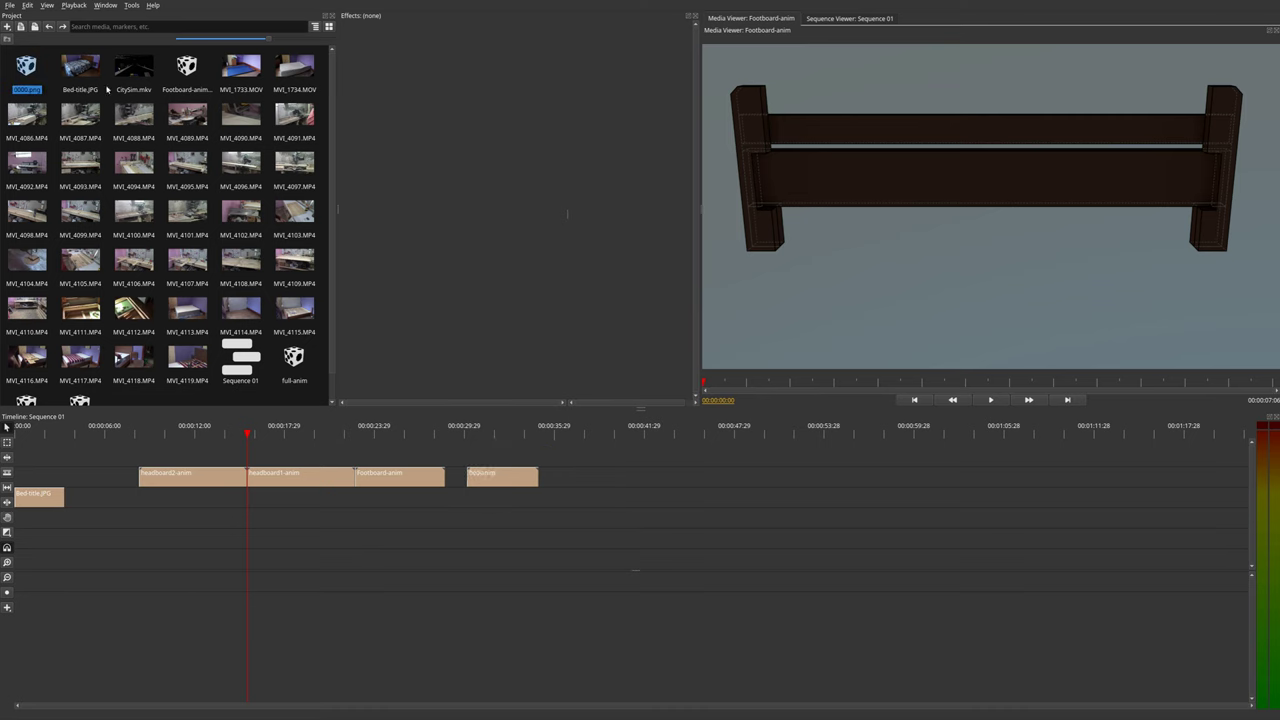
scroll(77, 367, down, 1)
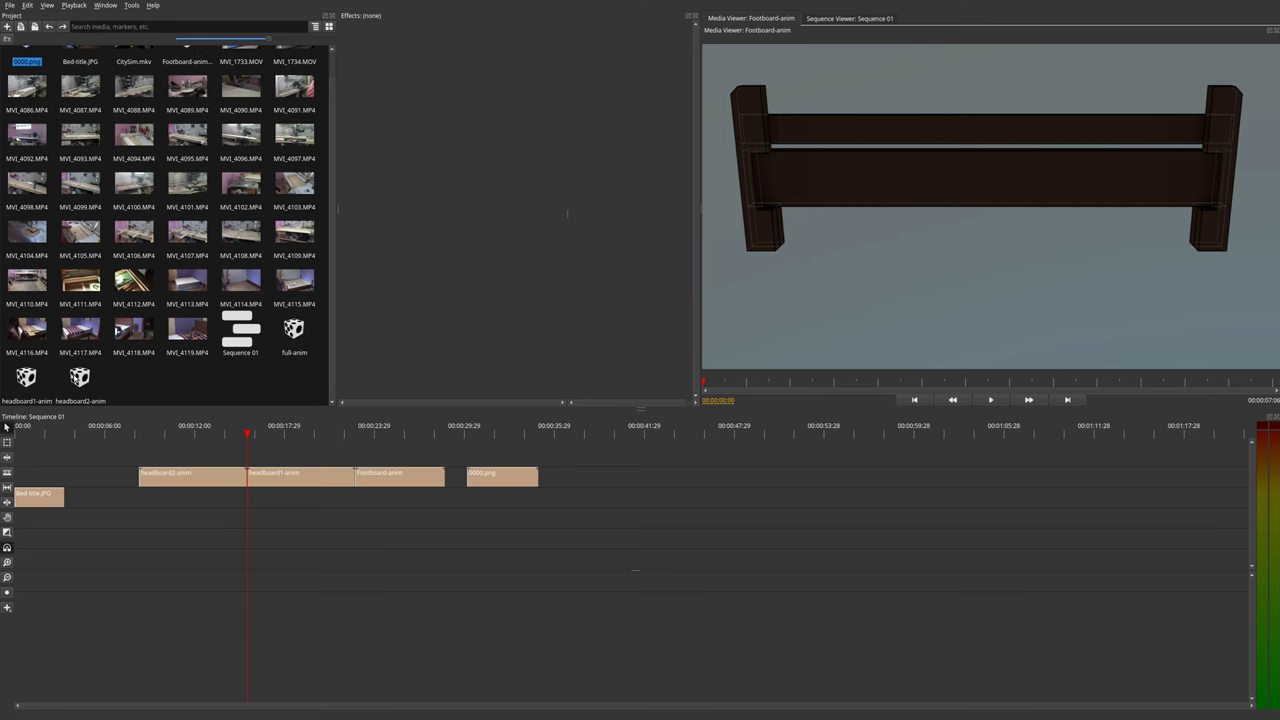
scroll(77, 367, up, 1)
Step: Preview the 0000.png clip in the Sequence Viewer by scrubbing through it
drag(480, 432, 499, 432)
click(511, 432)
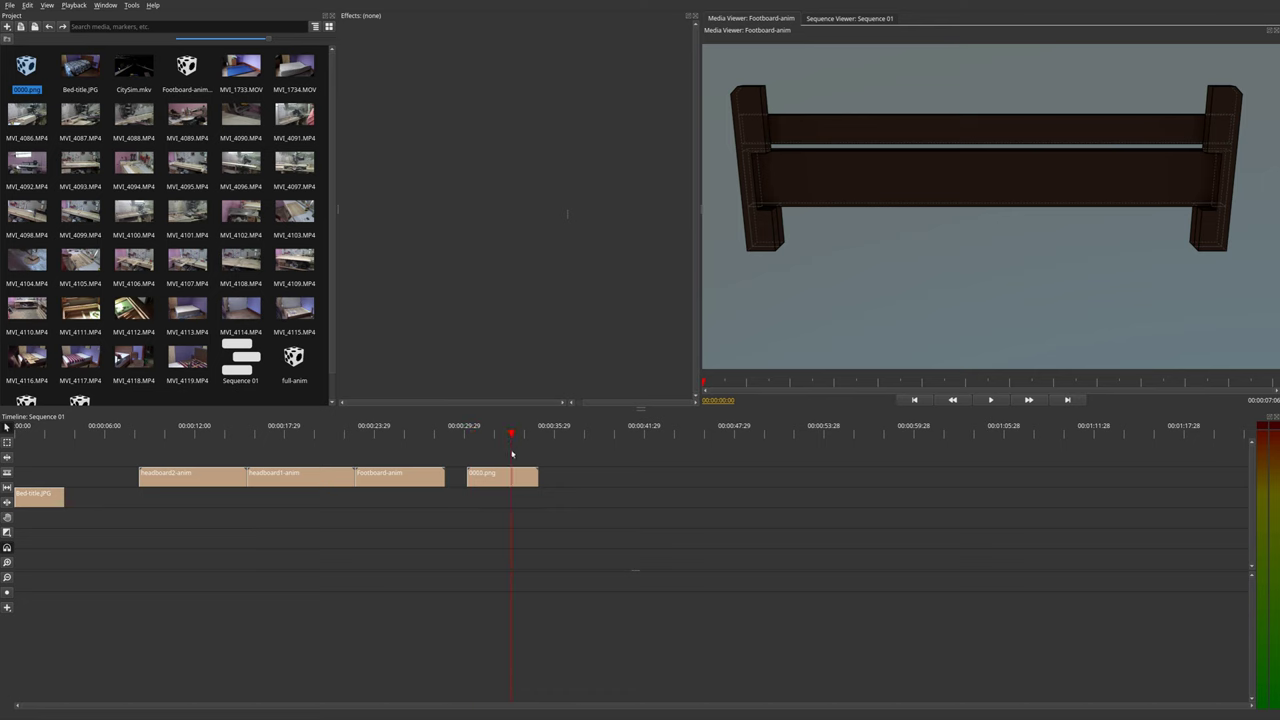
click(501, 466)
drag(511, 432, 483, 432)
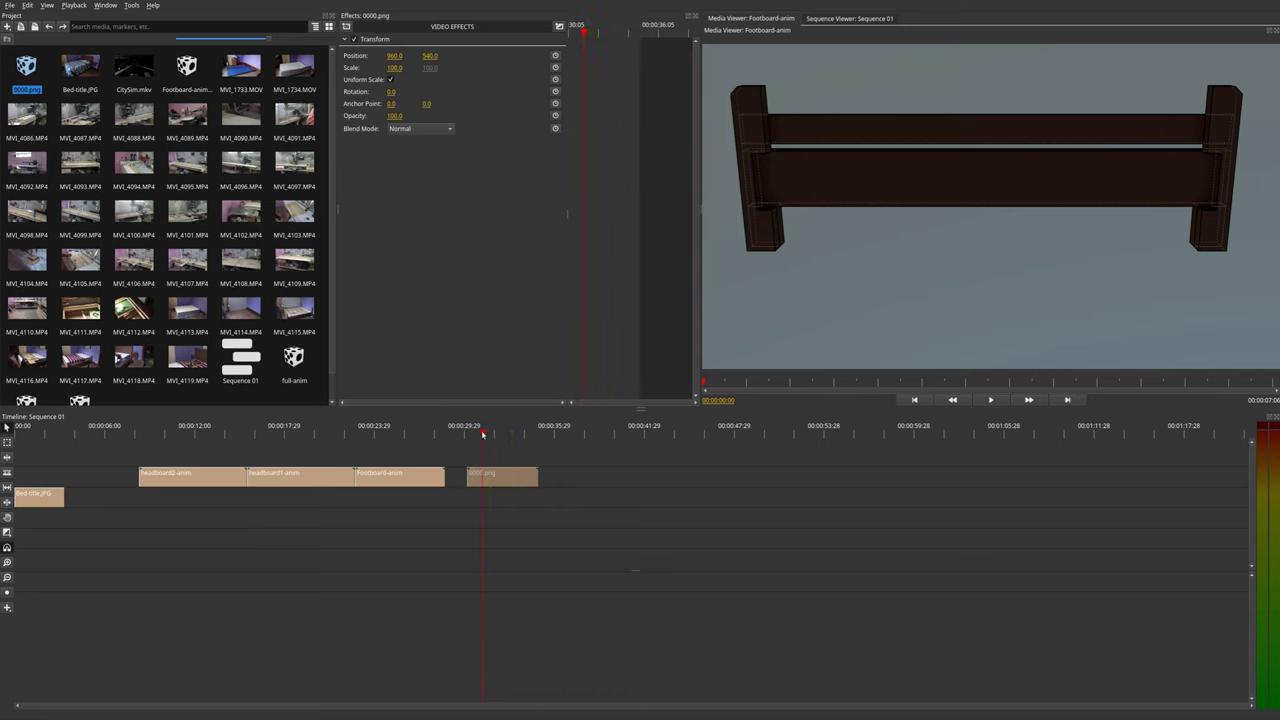
click(848, 18)
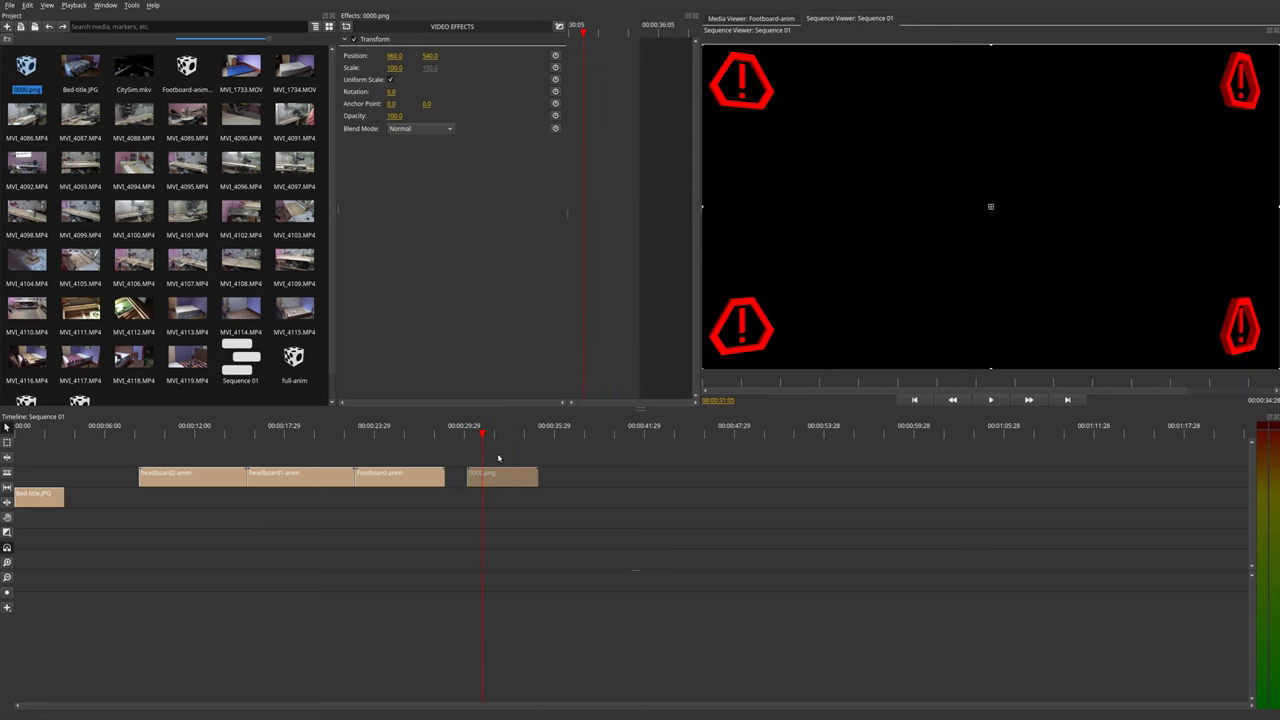
mouse_move(483, 434)
mouse_down()
mouse_move(549, 441)
mouse_move(481, 444)
mouse_up()
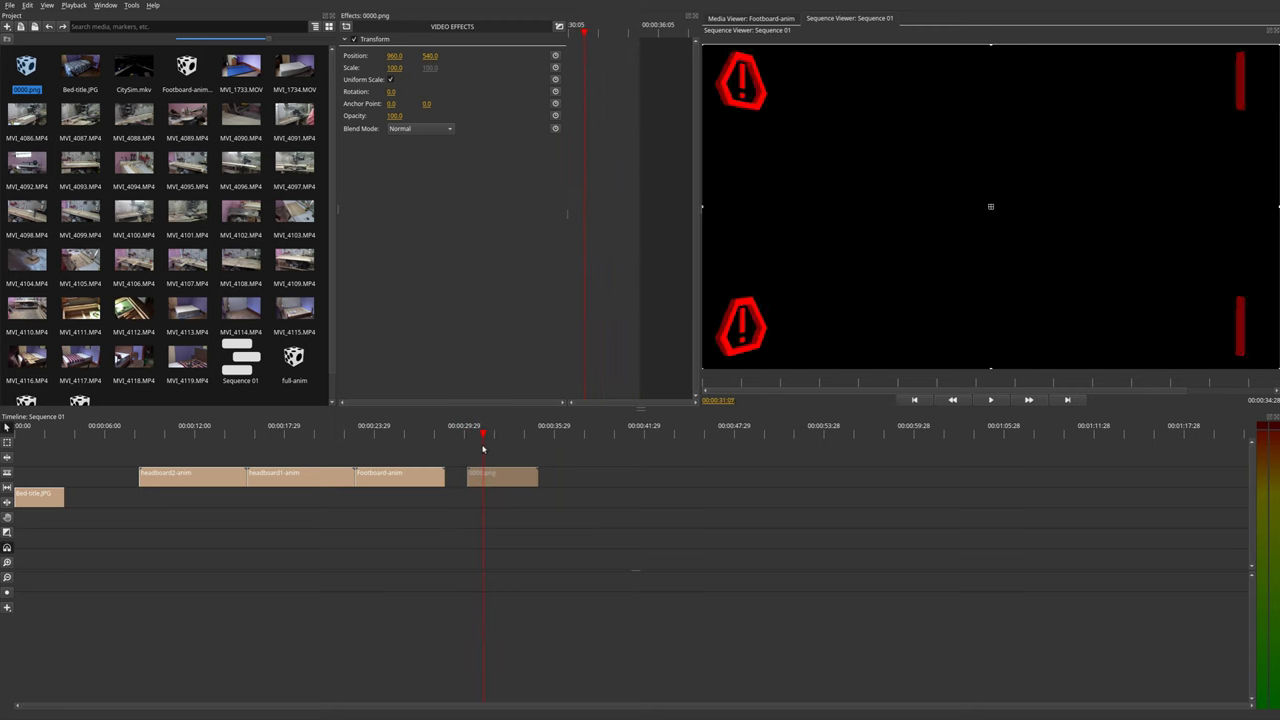
Step: Add a second copy of the 0000.png sequence directly after the first one and scrub through both clips
drag(30, 70, 560, 474)
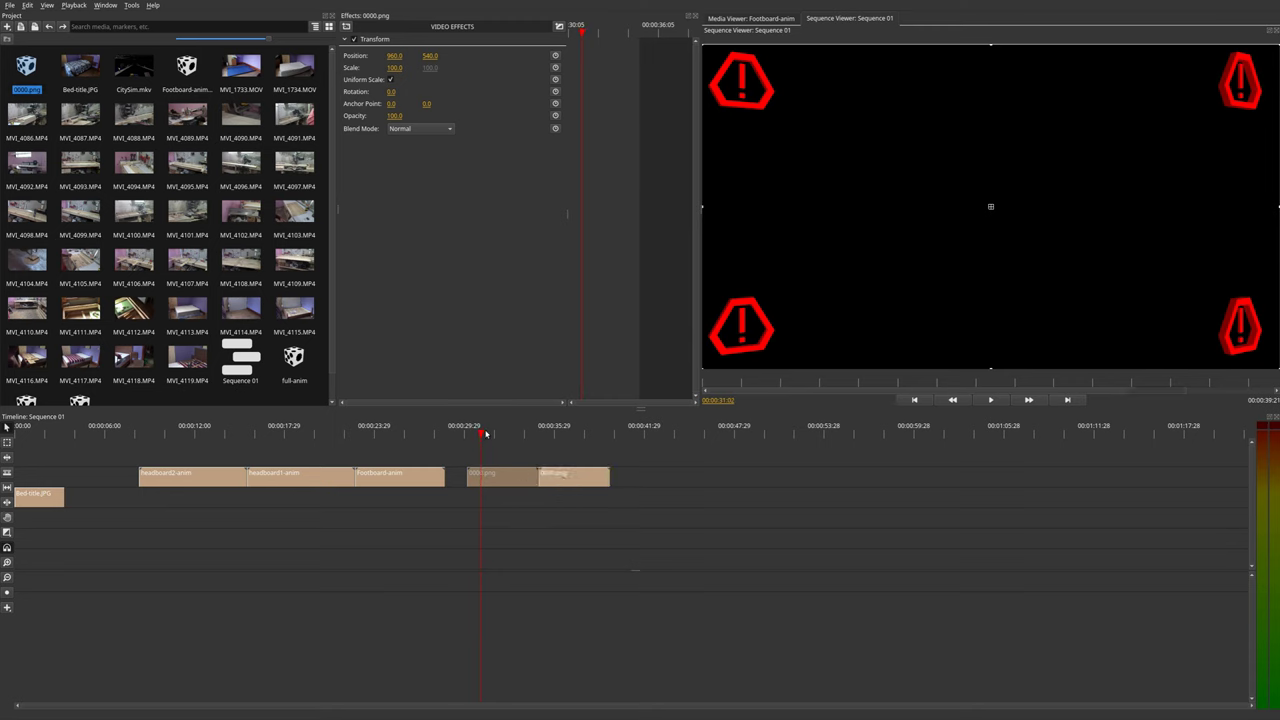
drag(484, 434, 591, 438)
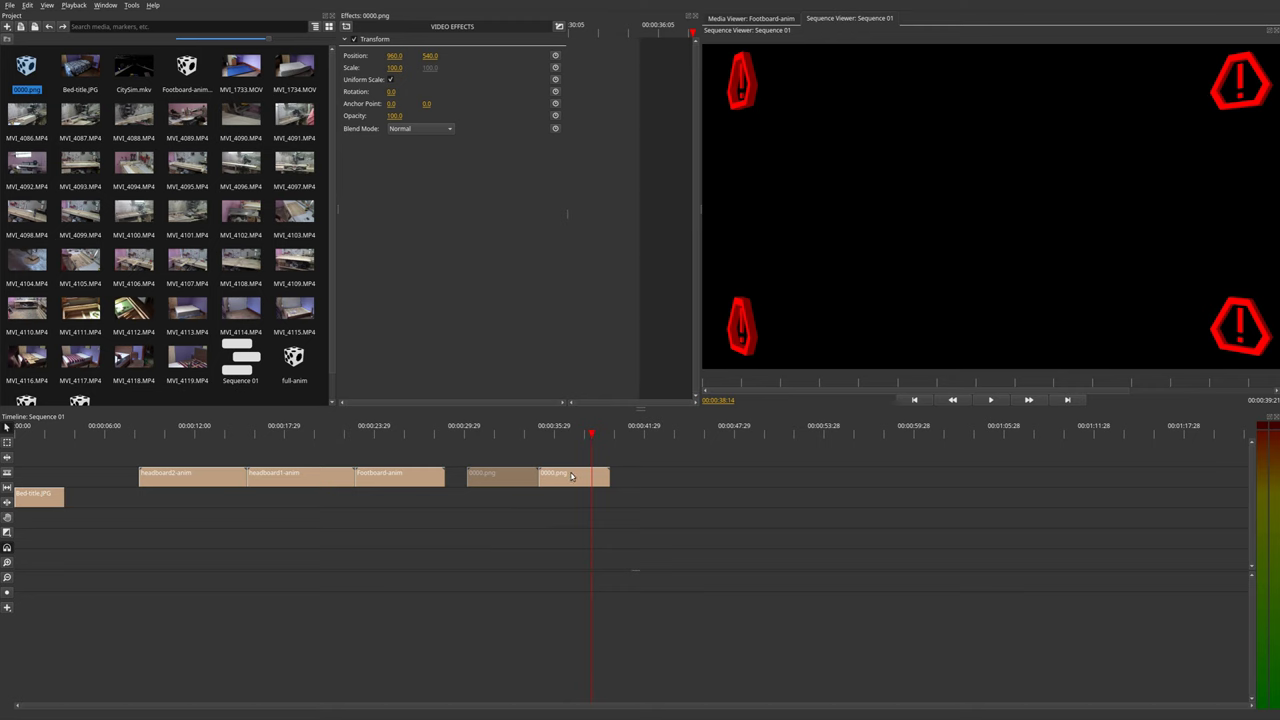
Step: Move both 0000.png clips onto the track above the headboard clips, link them together, and scrub through the overlay
drag(573, 504, 503, 478)
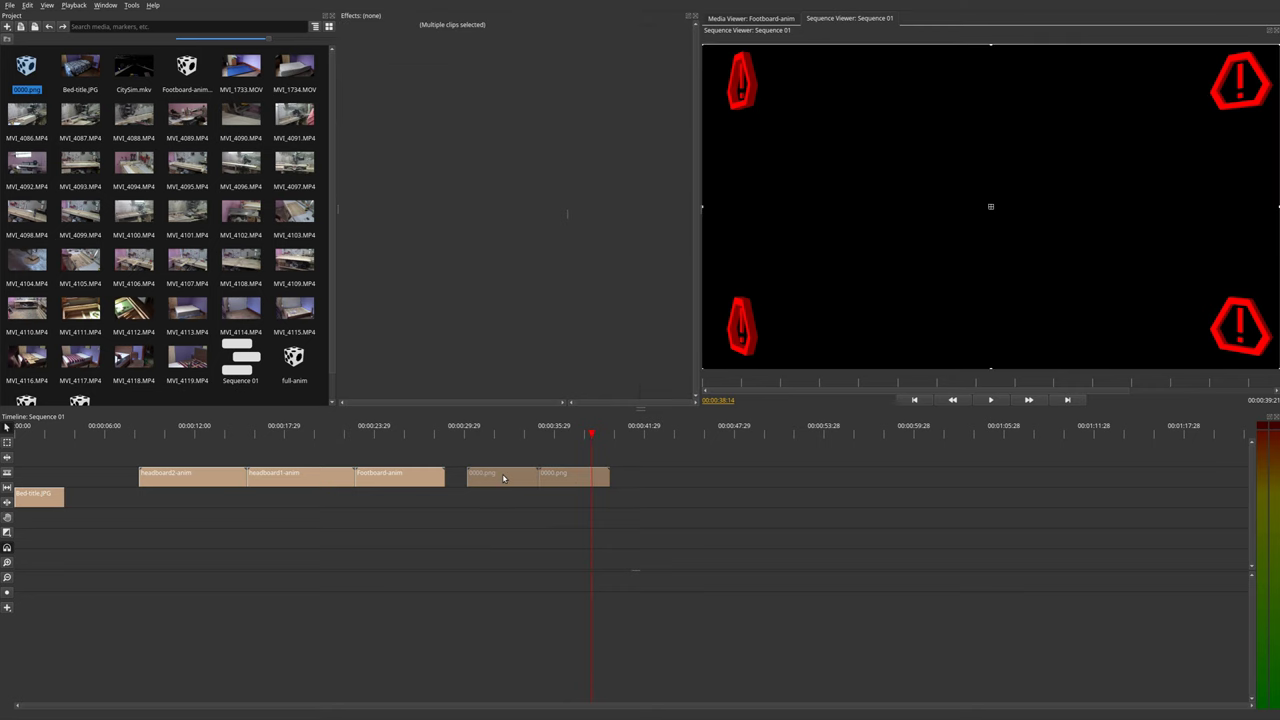
drag(503, 478, 645, 478)
drag(472, 469, 316, 477)
drag(645, 484, 273, 445)
click(141, 433)
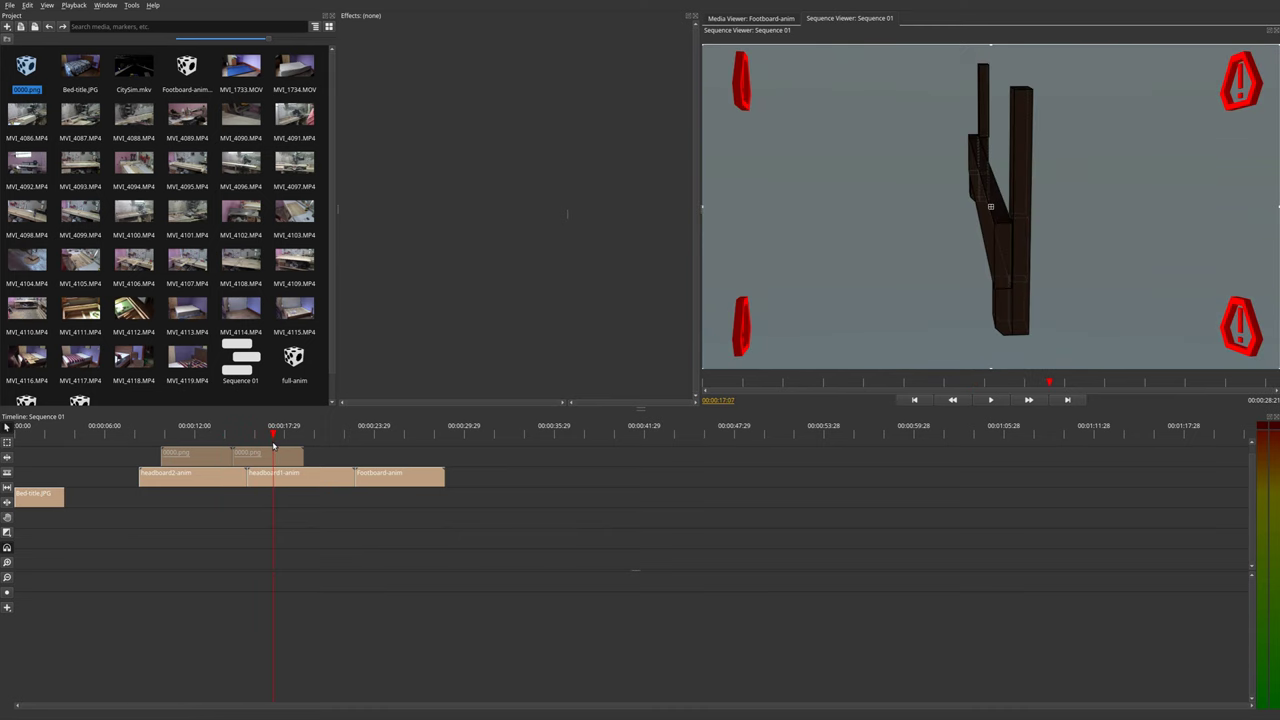
Step: Check the link by selecting either 0000.png clip after selecting other clips, and unlink the two clips
click(265, 473)
click(406, 477)
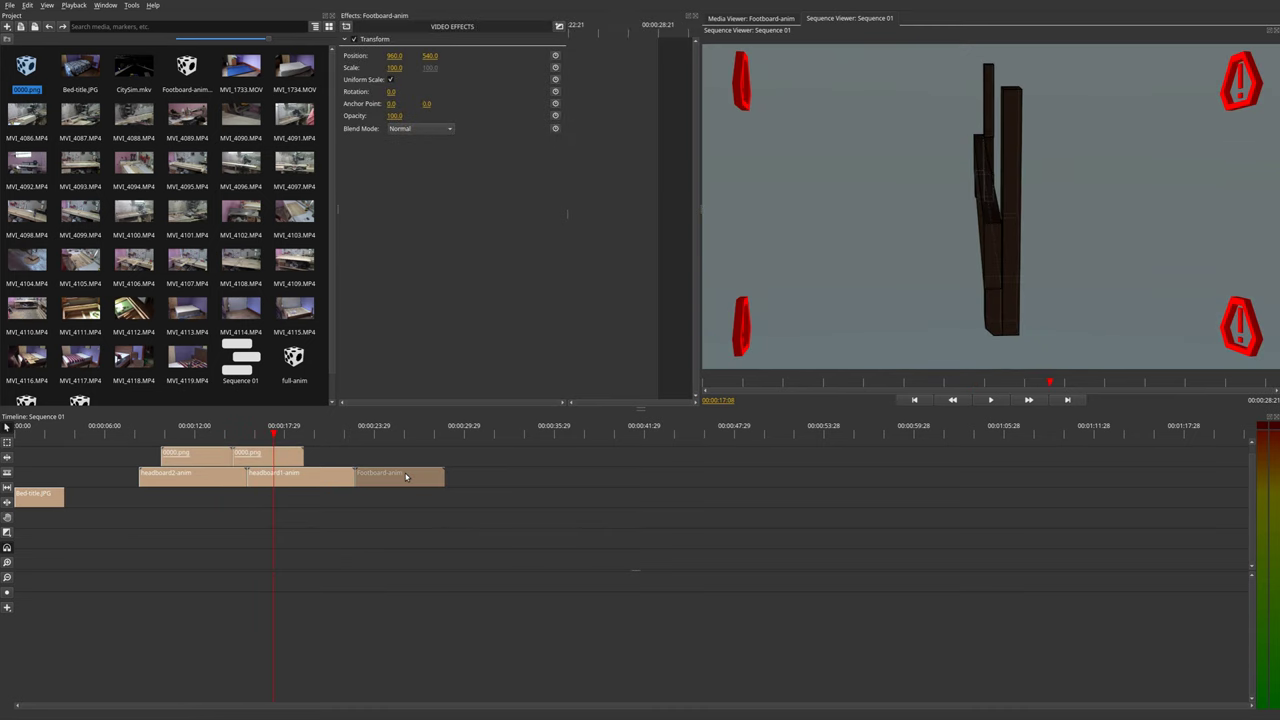
shift+click(251, 458)
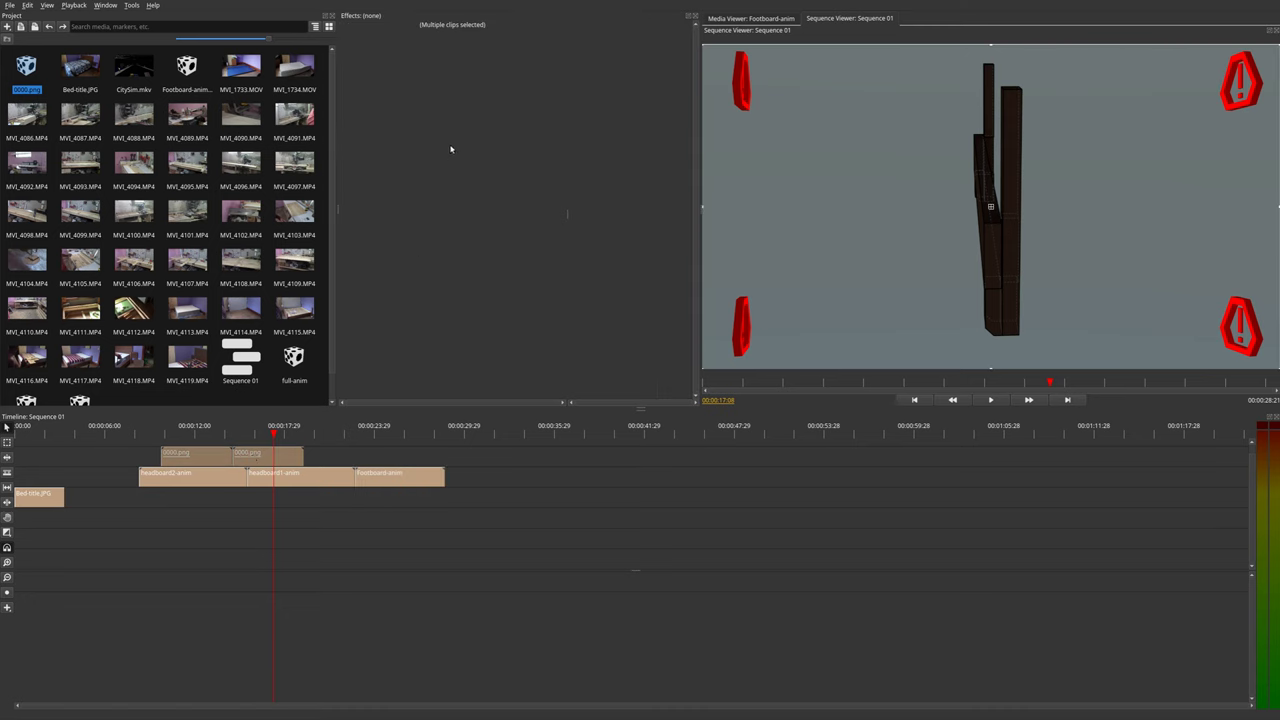
click(310, 480)
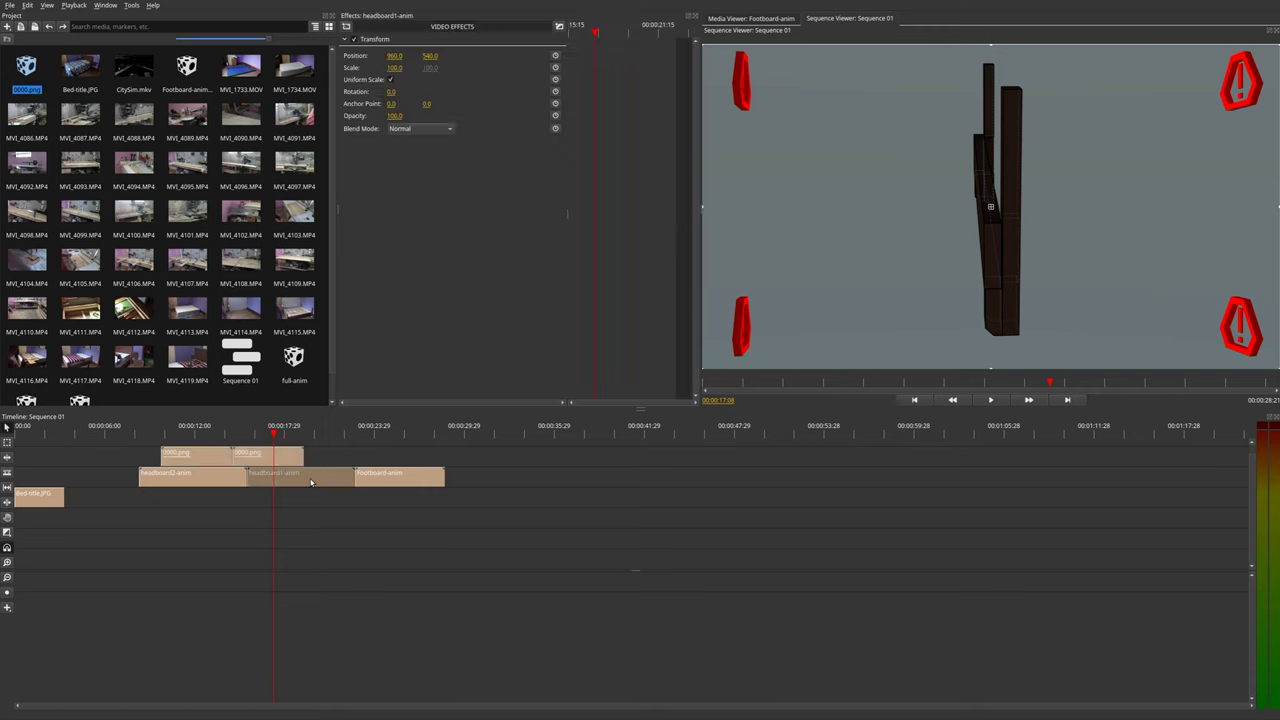
shift+click(187, 457)
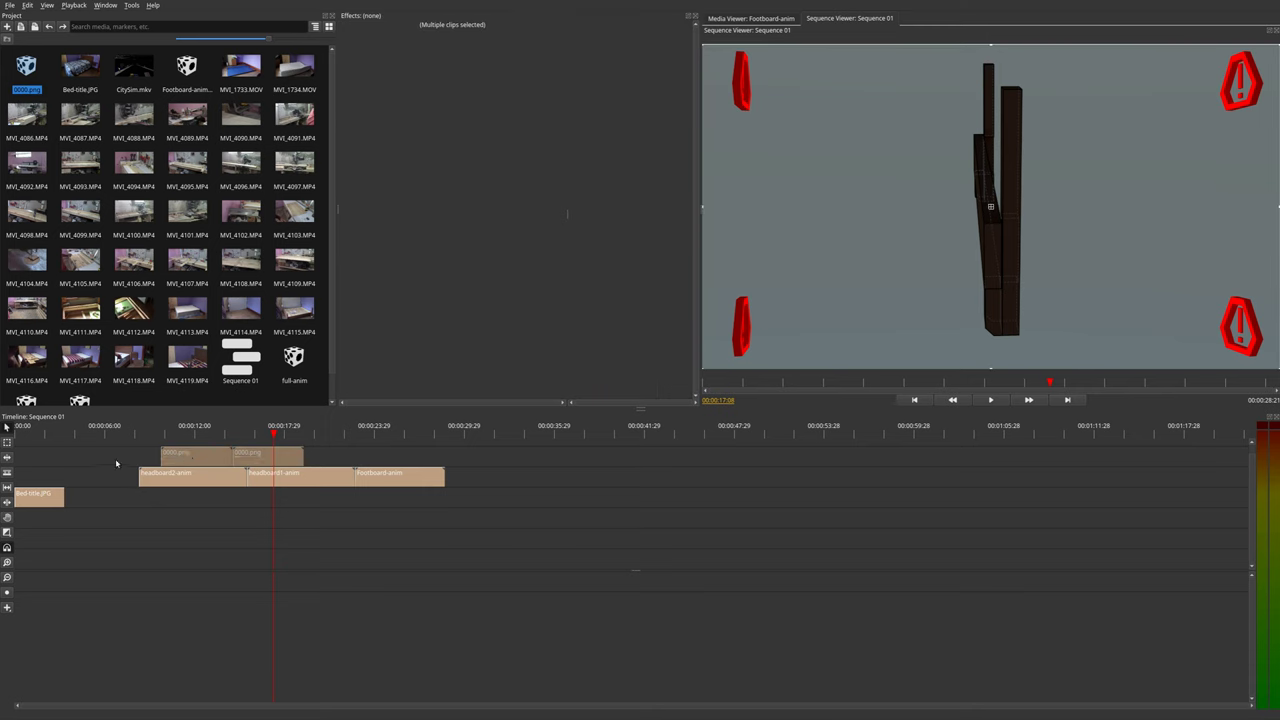
Step: Add Cross Dissolve transitions to the start and end of the first 0000.png clip and scrub through it
click(176, 457)
shift+click(256, 457)
click(268, 457)
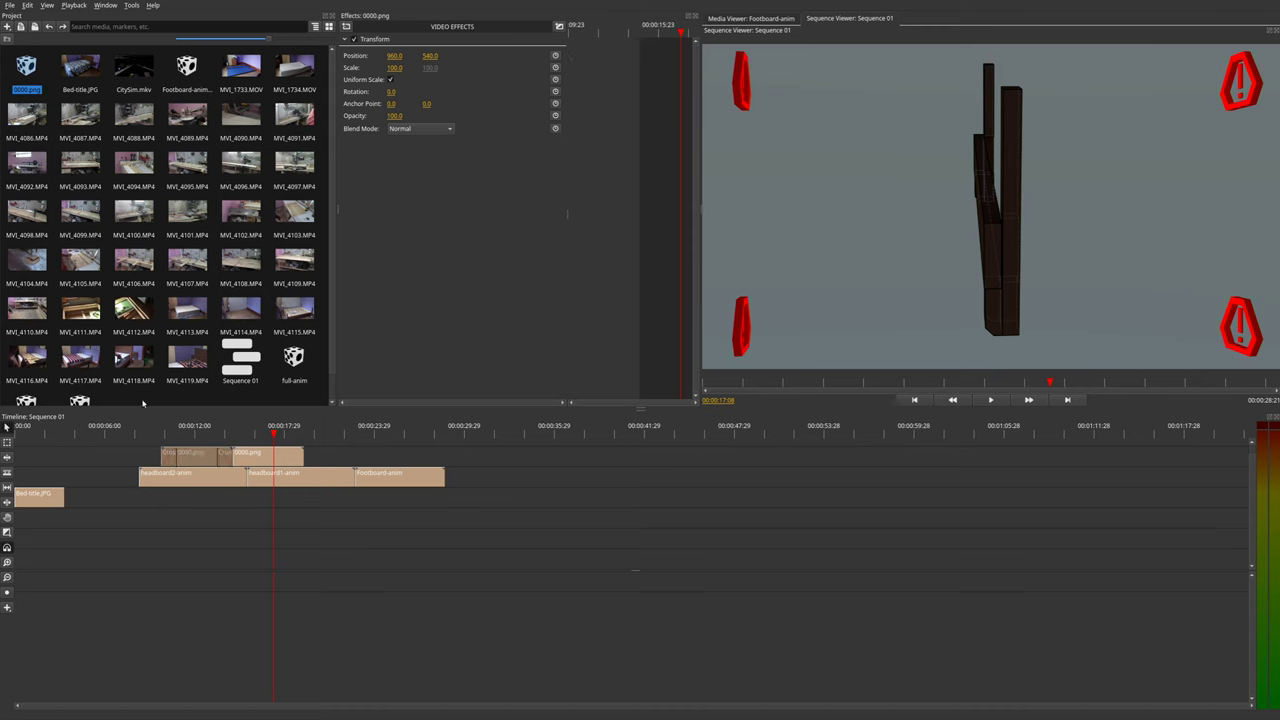
drag(160, 437, 233, 447)
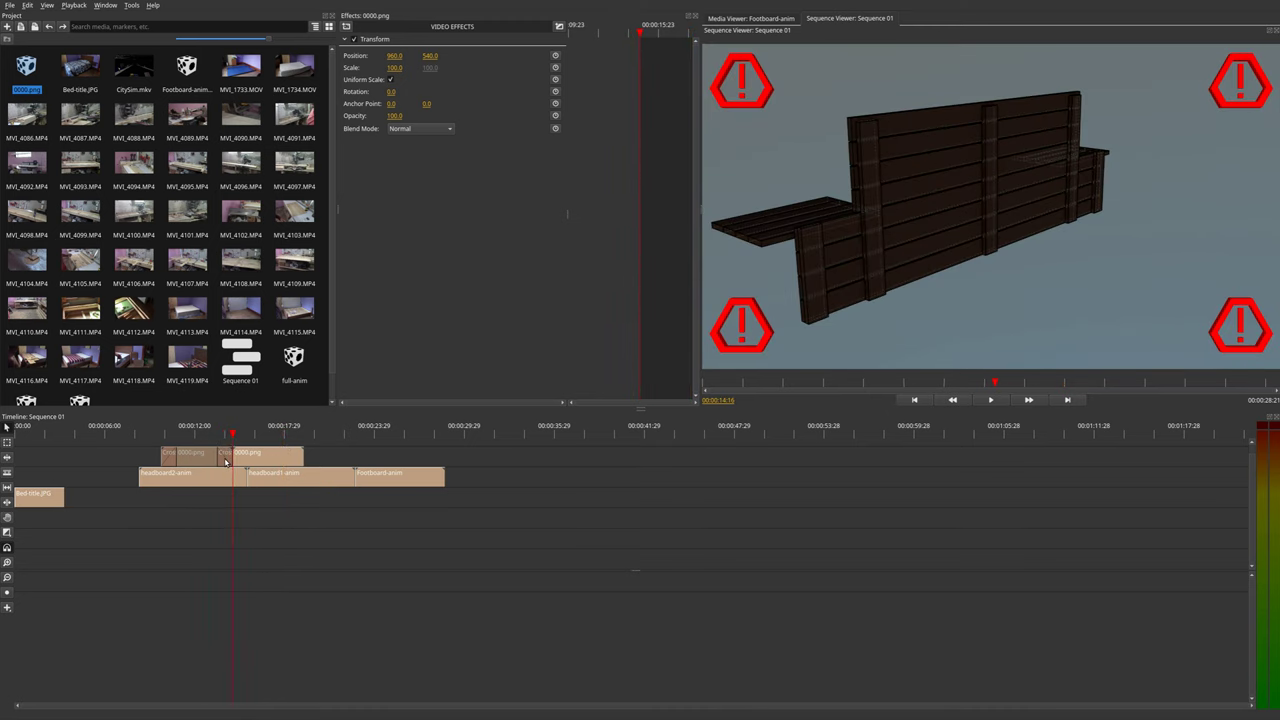
Step: Keep Cross Dissolves only at the start of the first 0000.png clip and the end of the second, and scrub through both
click(226, 461)
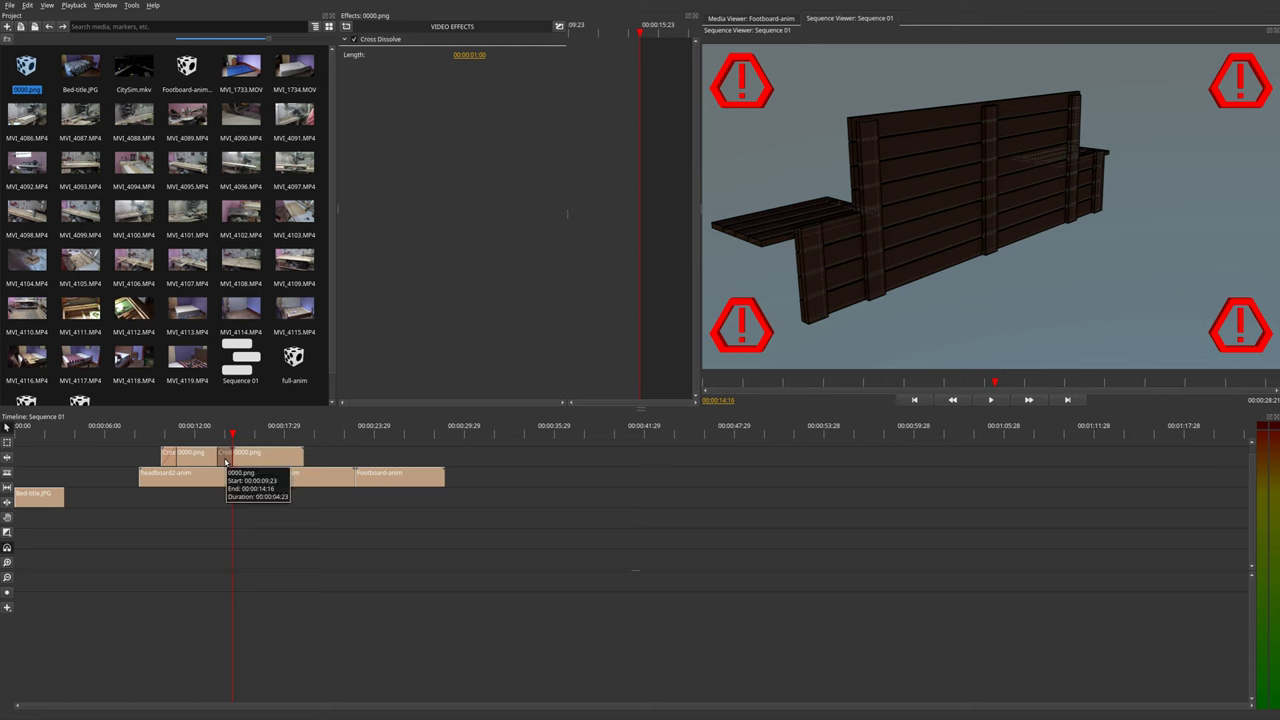
key(Delete)
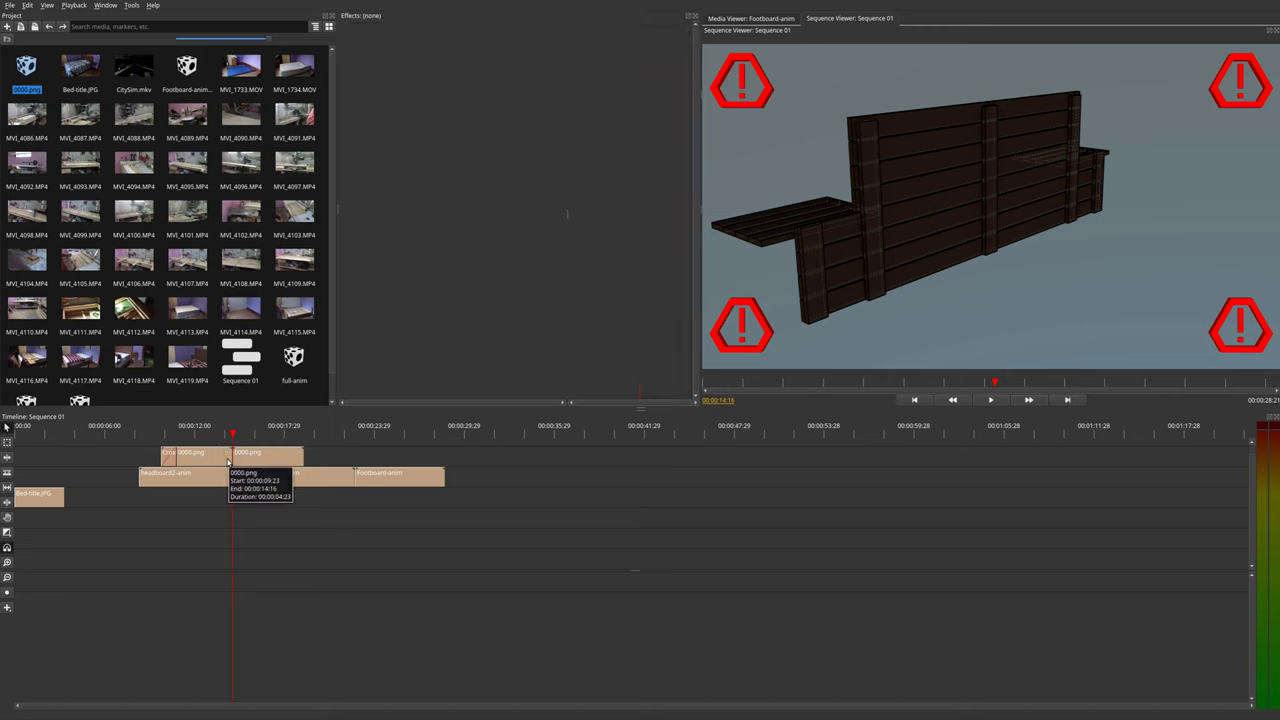
click(258, 462)
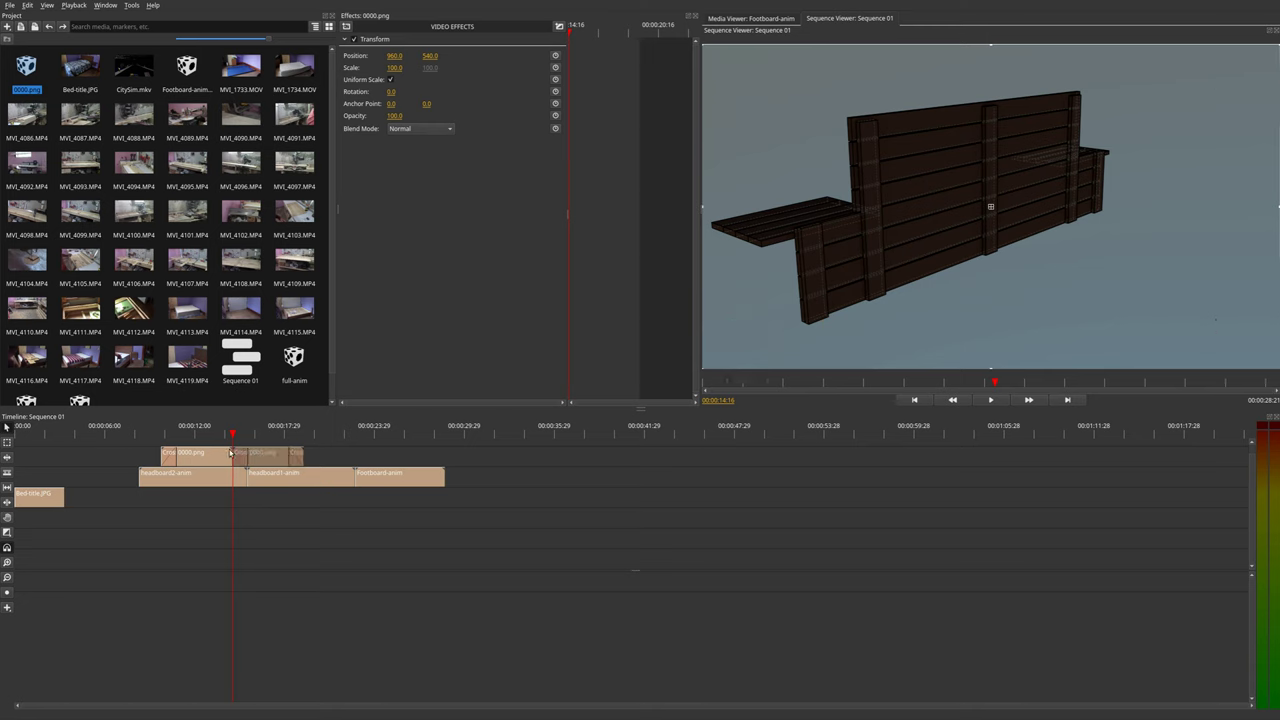
drag(230, 455, 241, 461)
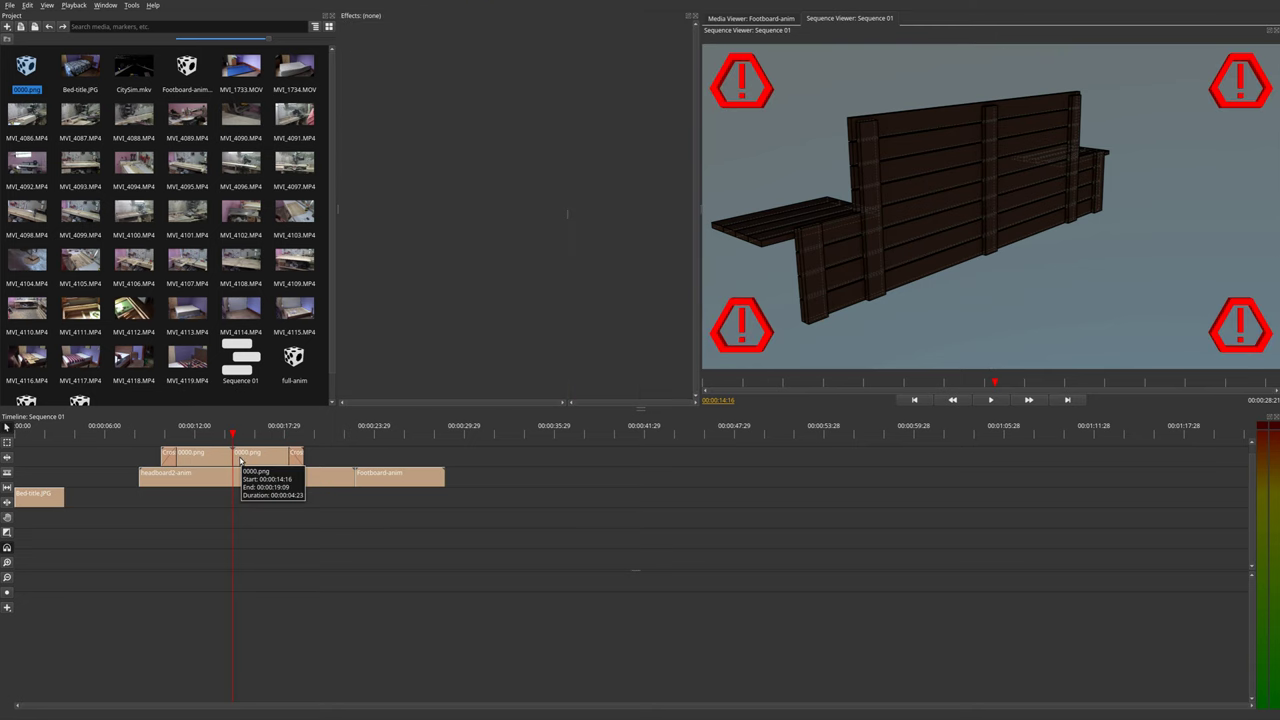
drag(168, 430, 305, 442)
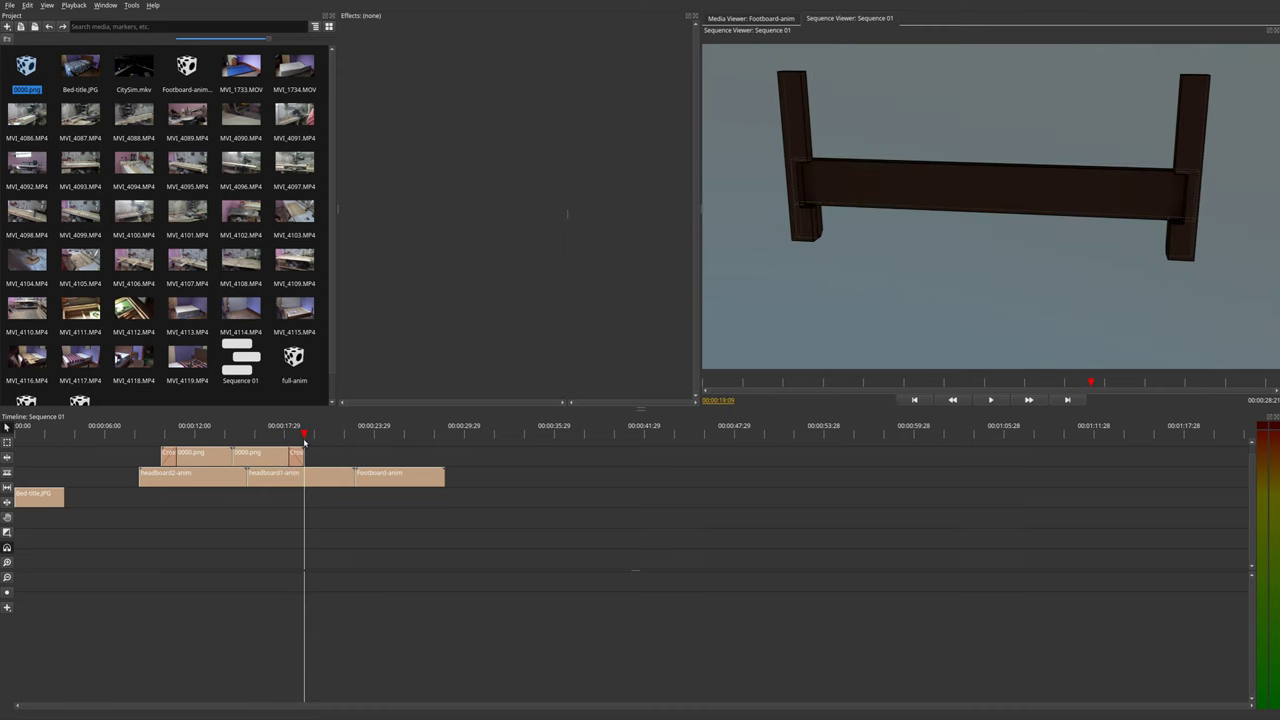
Step: Check the name and duration properties of the first 0000.png clip on the timeline without changing them
right_click(191, 452)
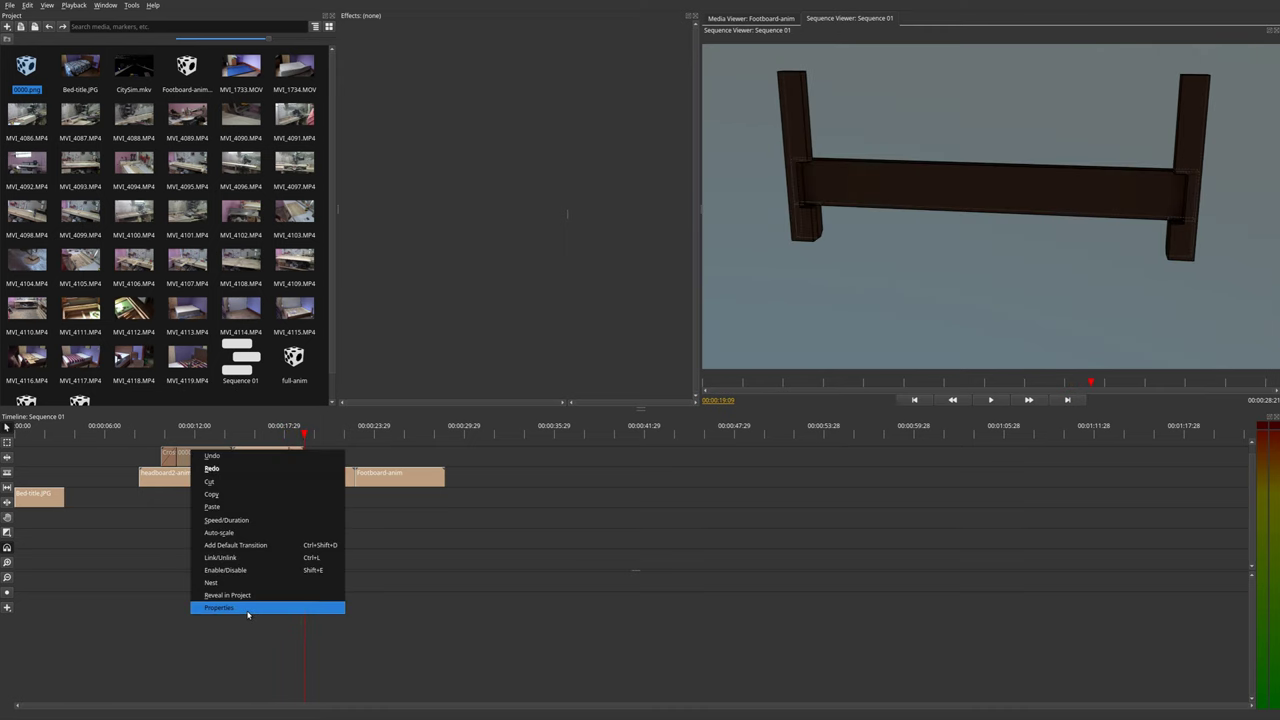
click(248, 611)
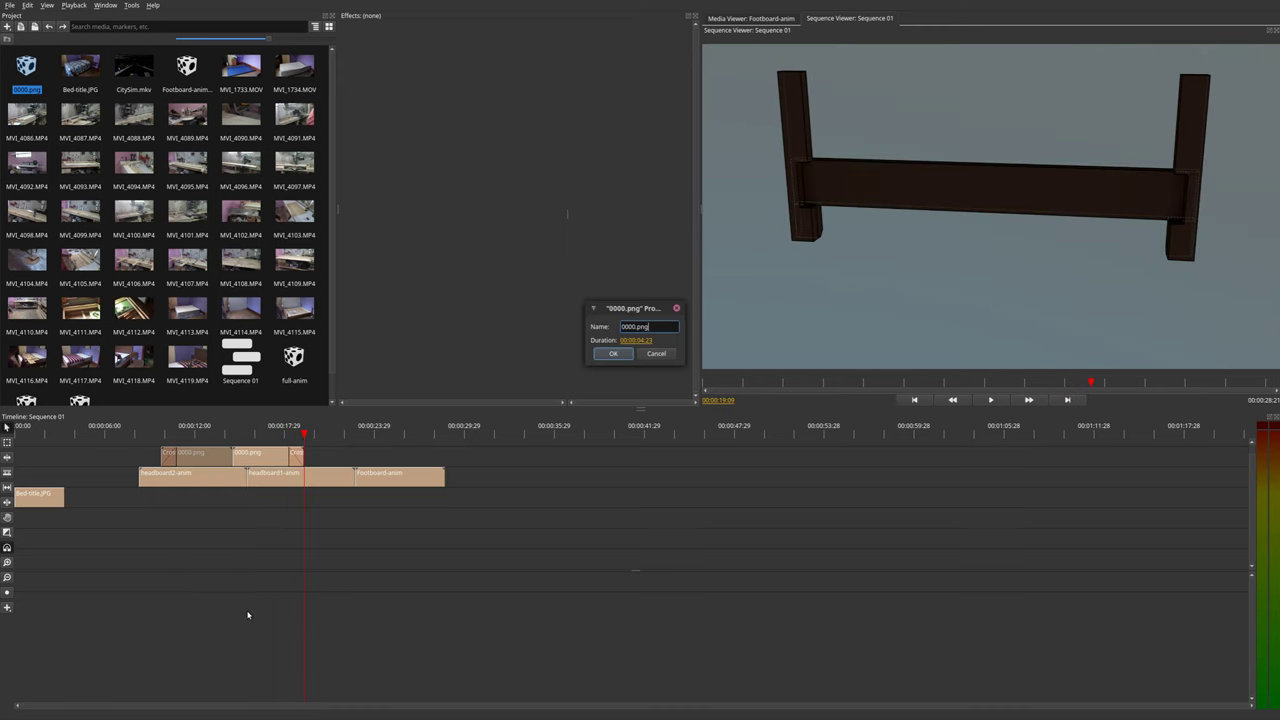
click(613, 354)
Step: Rename the 0000.png project media as "warning animation" and check the name with a temporary clip on the timeline
right_click(28, 72)
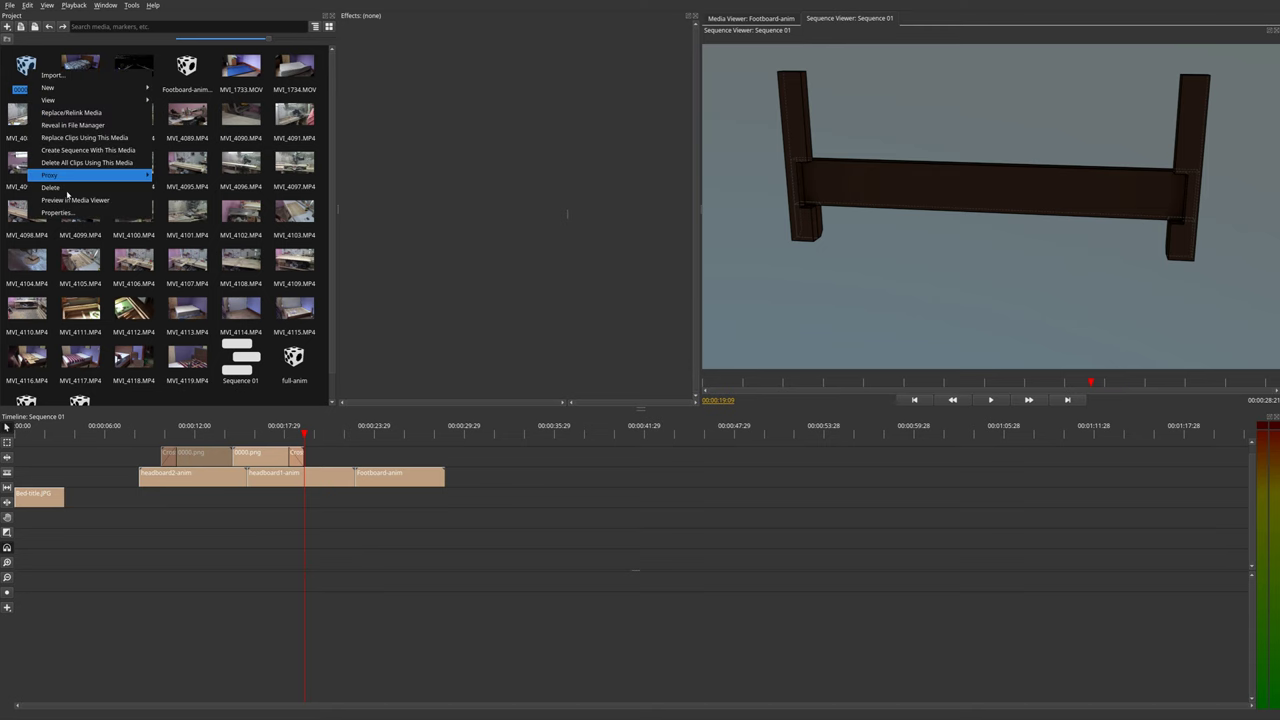
click(70, 216)
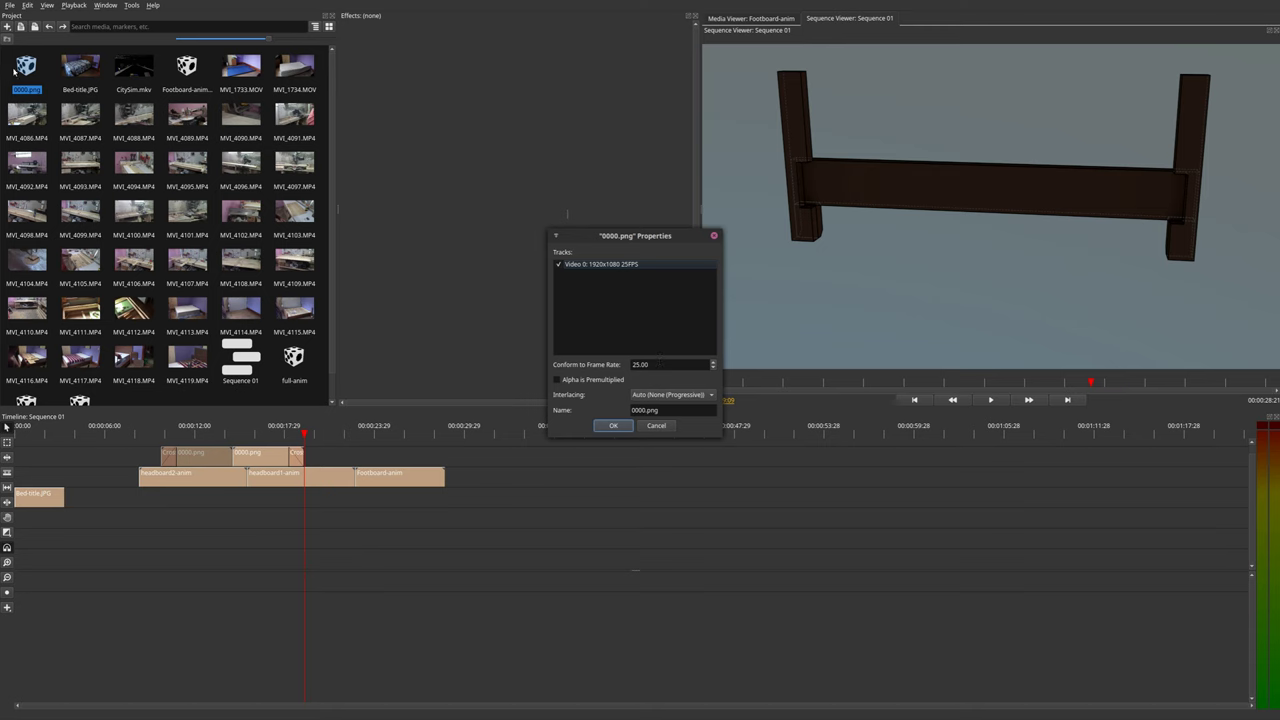
drag(690, 410, 563, 412)
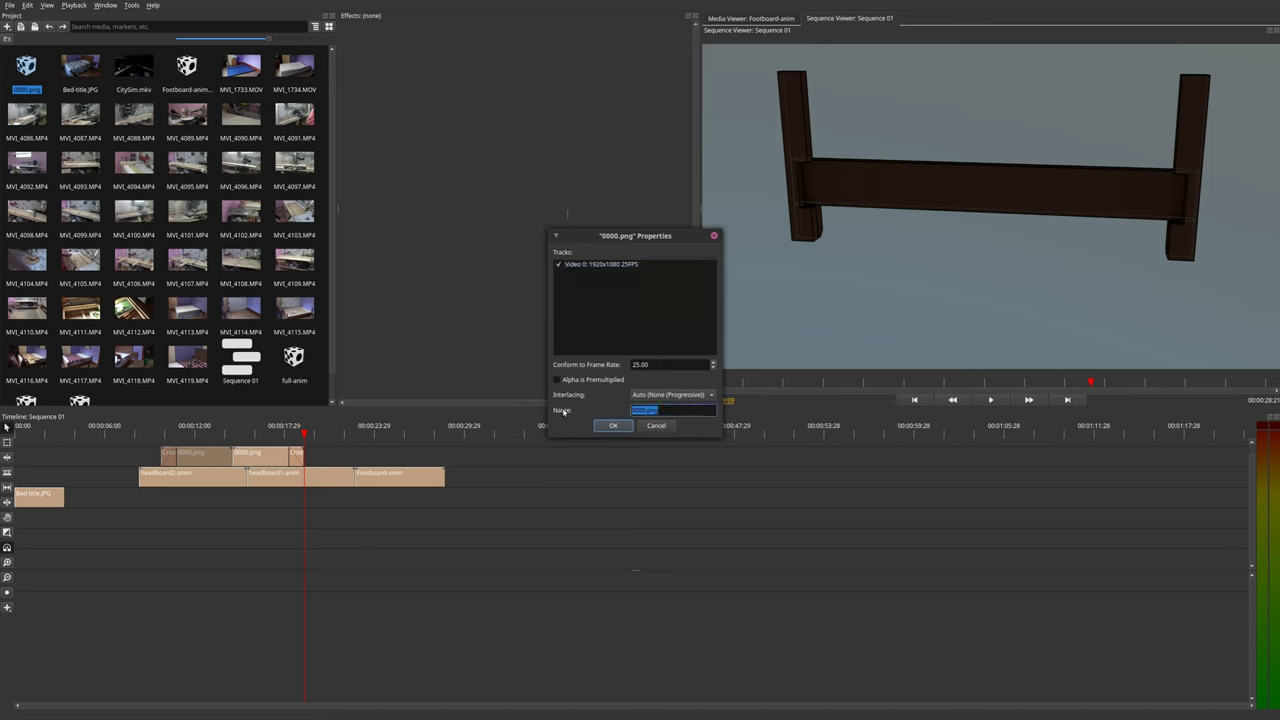
text(warning animation)
key(Return)
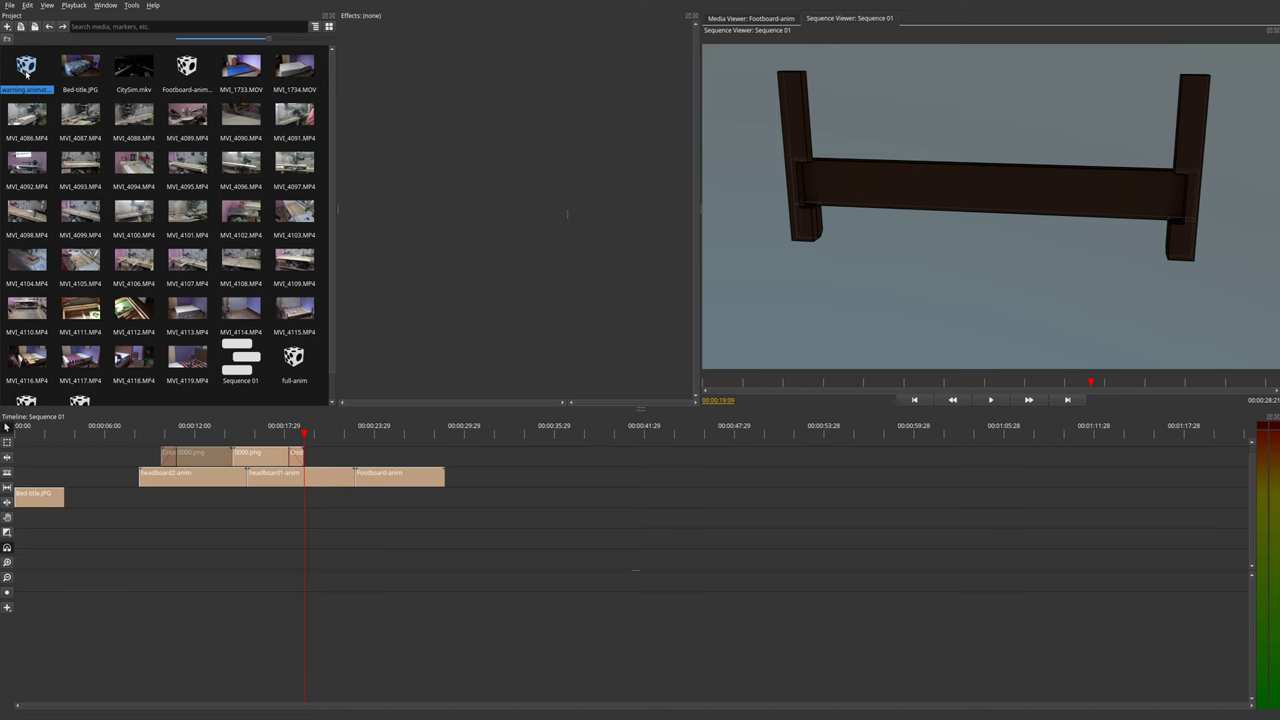
drag(27, 75, 514, 458)
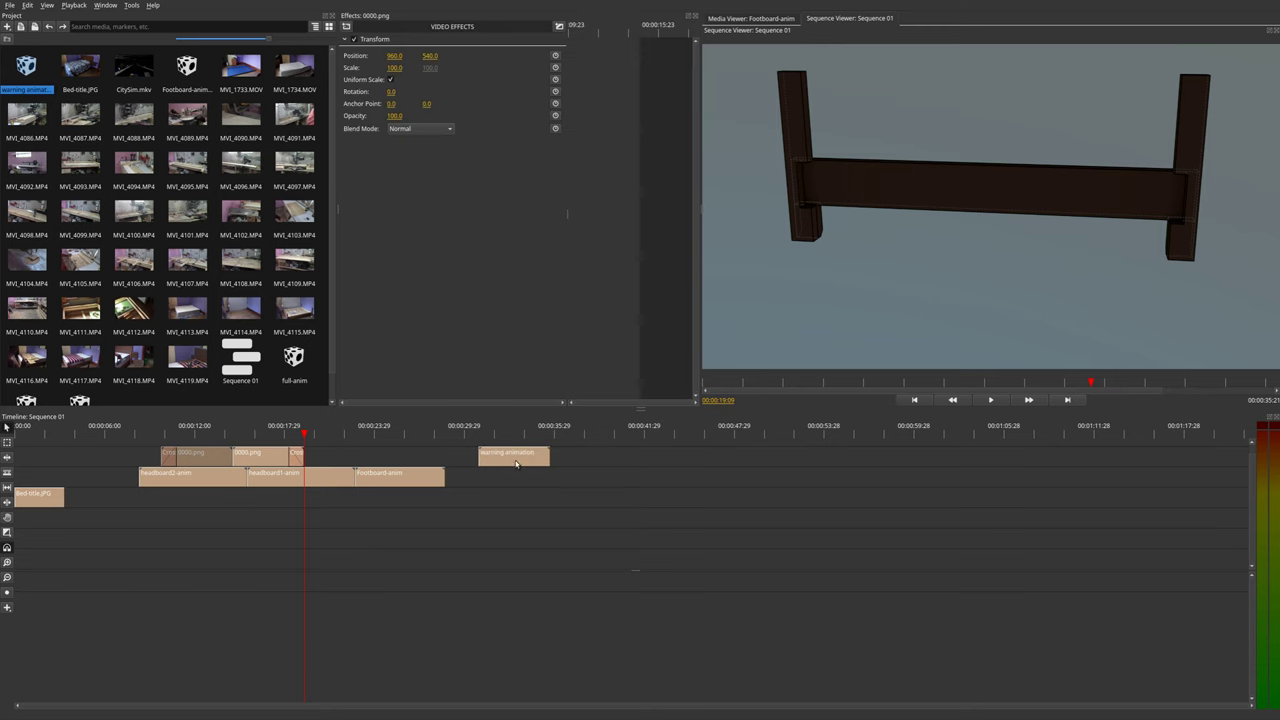
key(Delete)
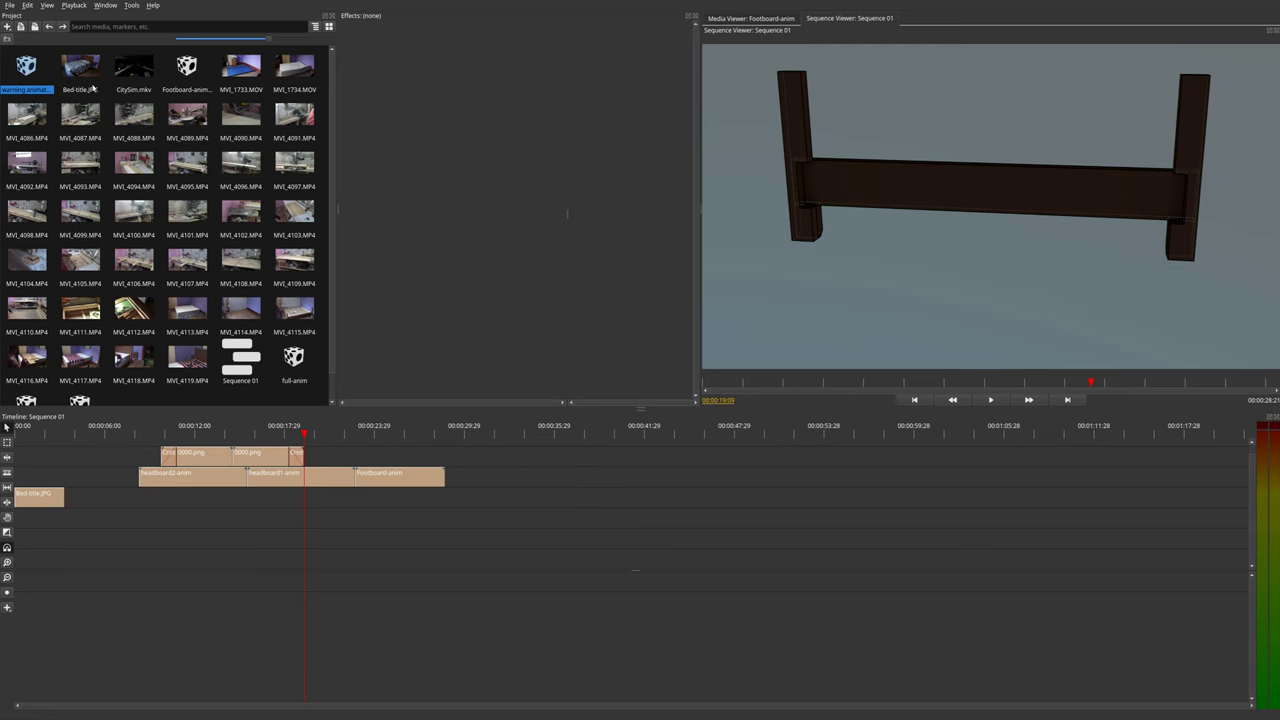
Step: Search the project media for "war" and clear the search
scroll(155, 230, down, 1)
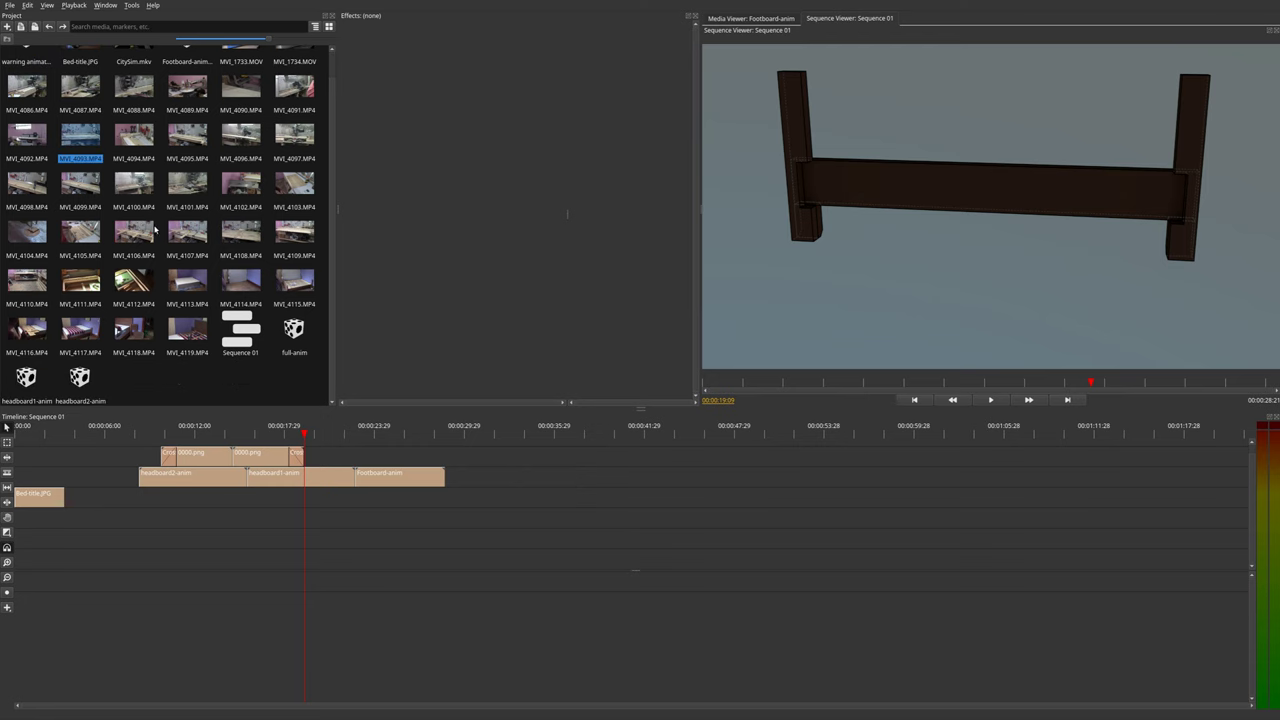
click(159, 28)
text(war)
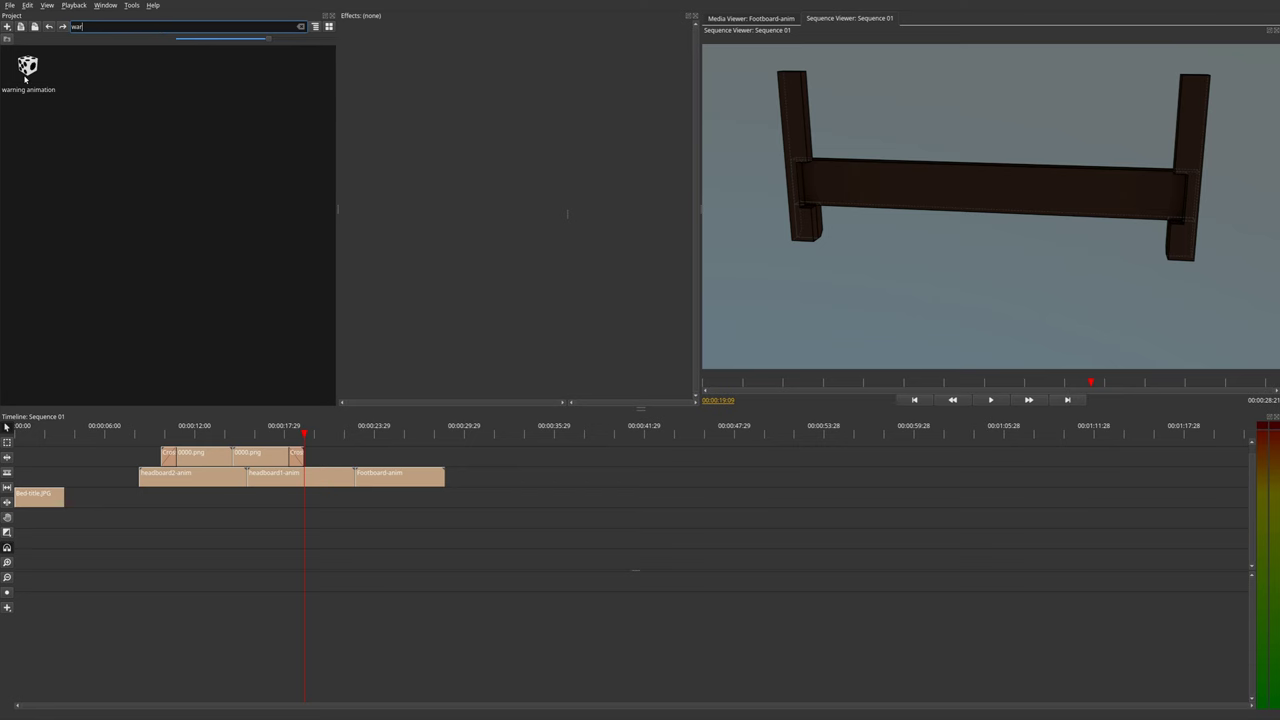
key(BackSpace)
key(BackSpace)
key(BackSpace)
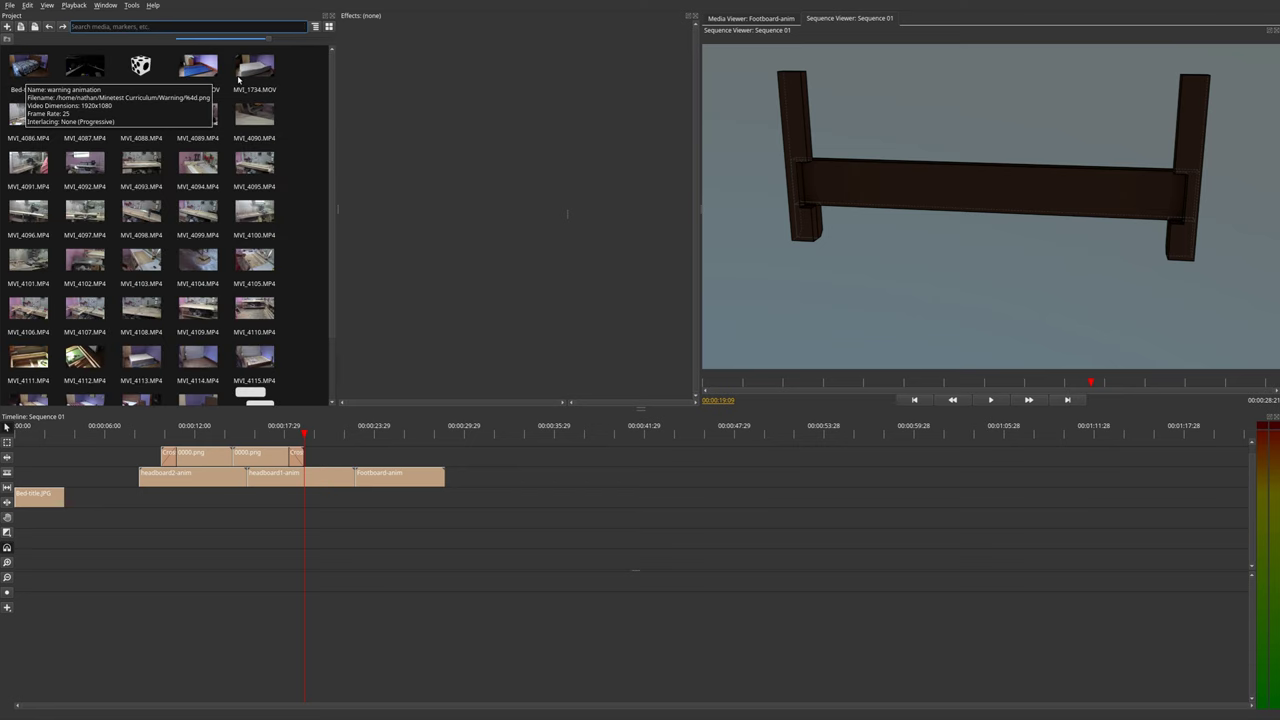
Step: Look through the project media in tree view, return to icon view, and examine the available view options
click(315, 26)
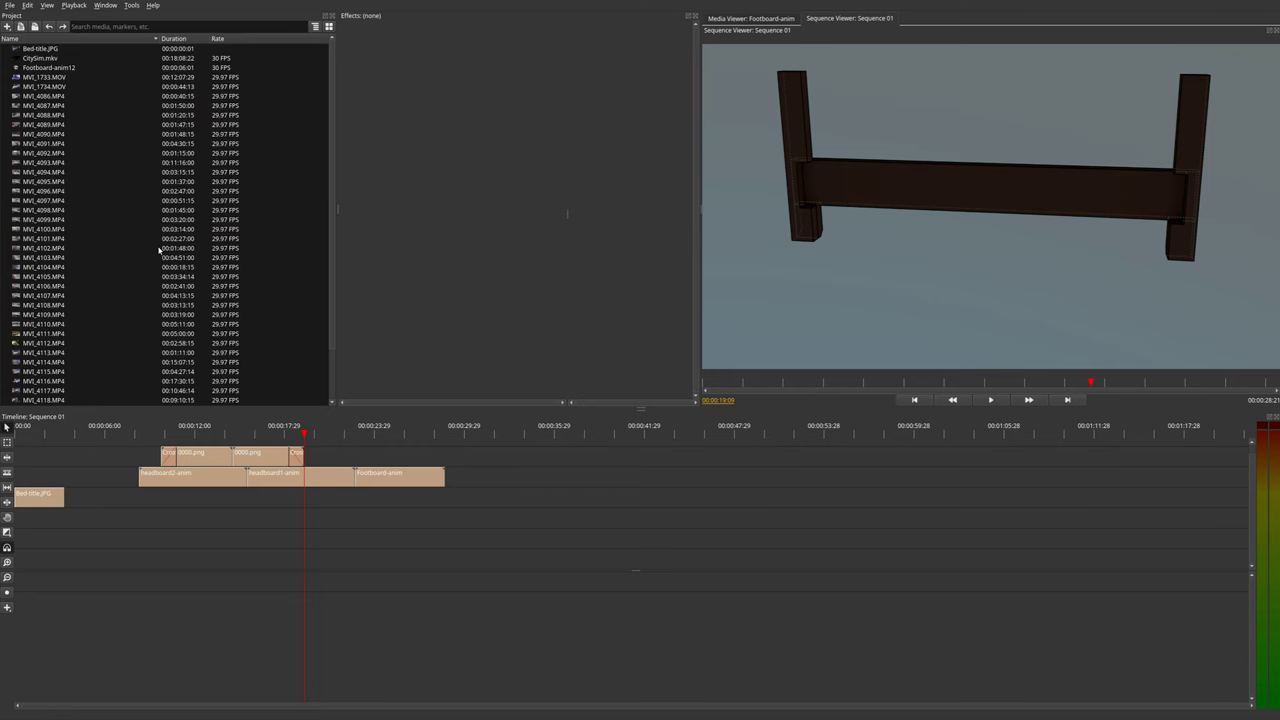
scroll(160, 248, down, 2)
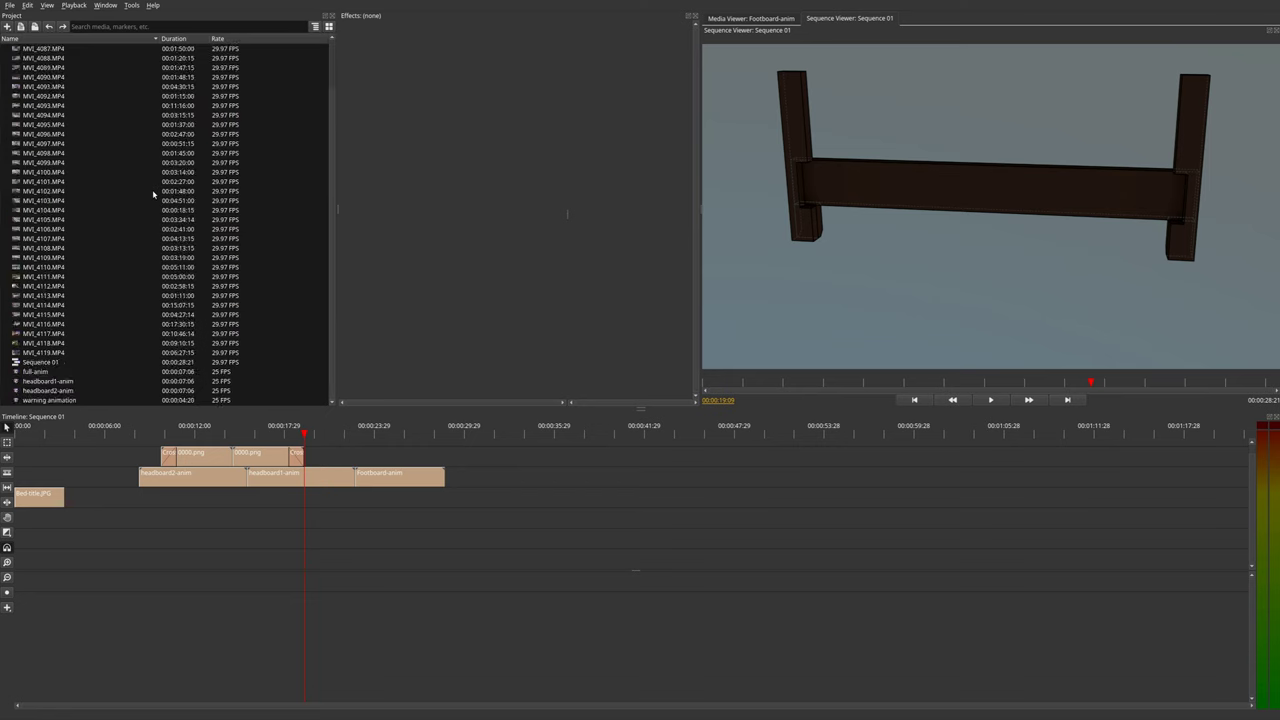
scroll(68, 123, up, 2)
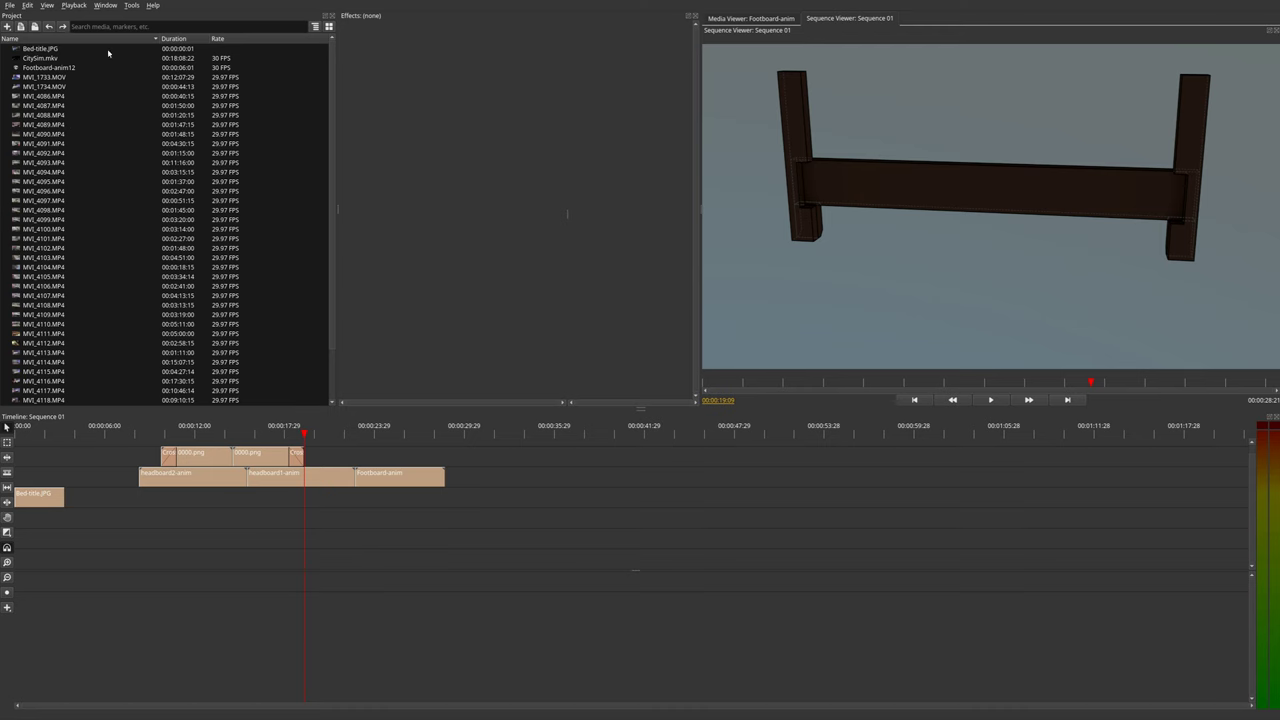
click(210, 38)
click(329, 26)
right_click(301, 106)
mouse_move(324, 139)
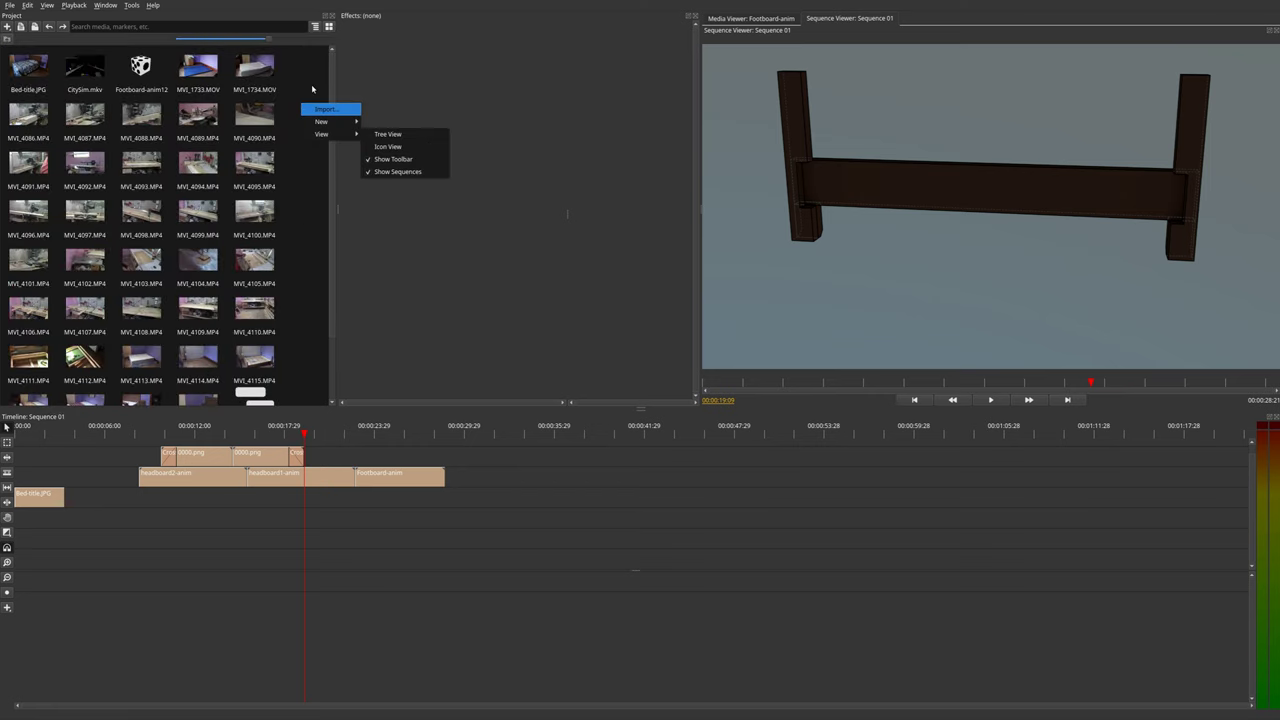
key(Escape)
Step: Find Sequence 01 among the project media and inspect its resolution, frame rate and audio settings without changing them
scroll(292, 106, down, 2)
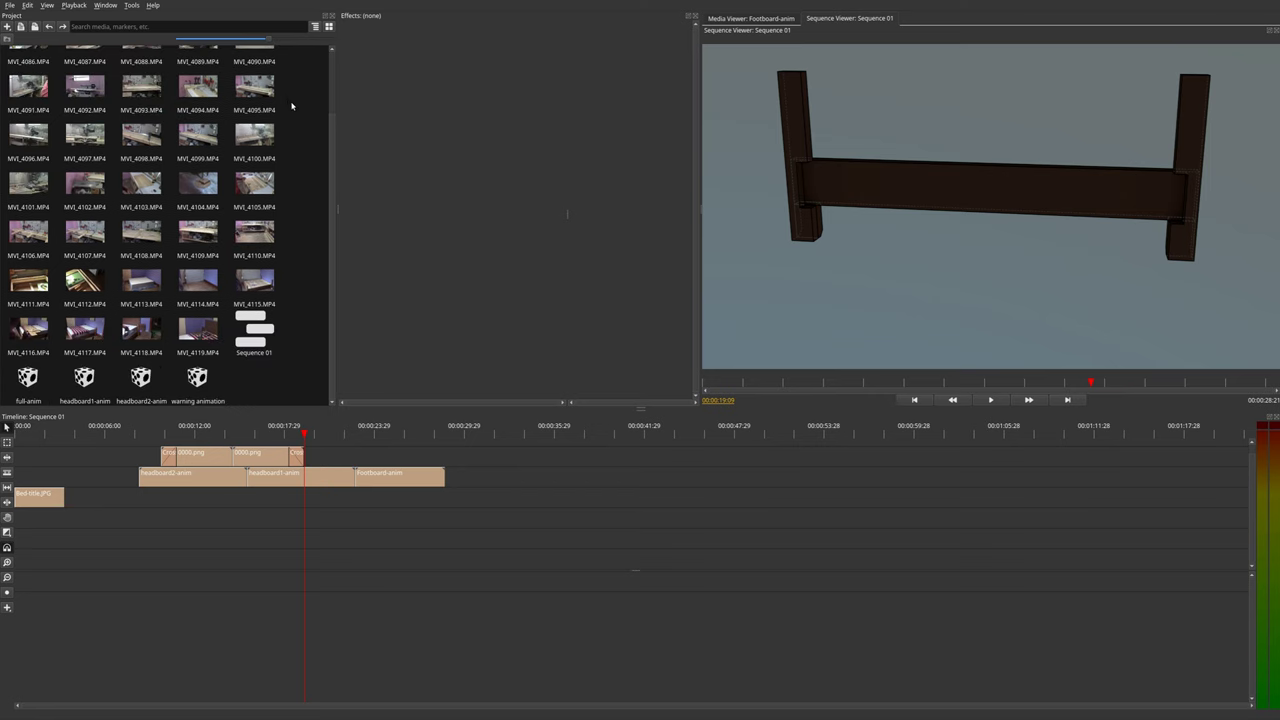
scroll(292, 106, up, 2)
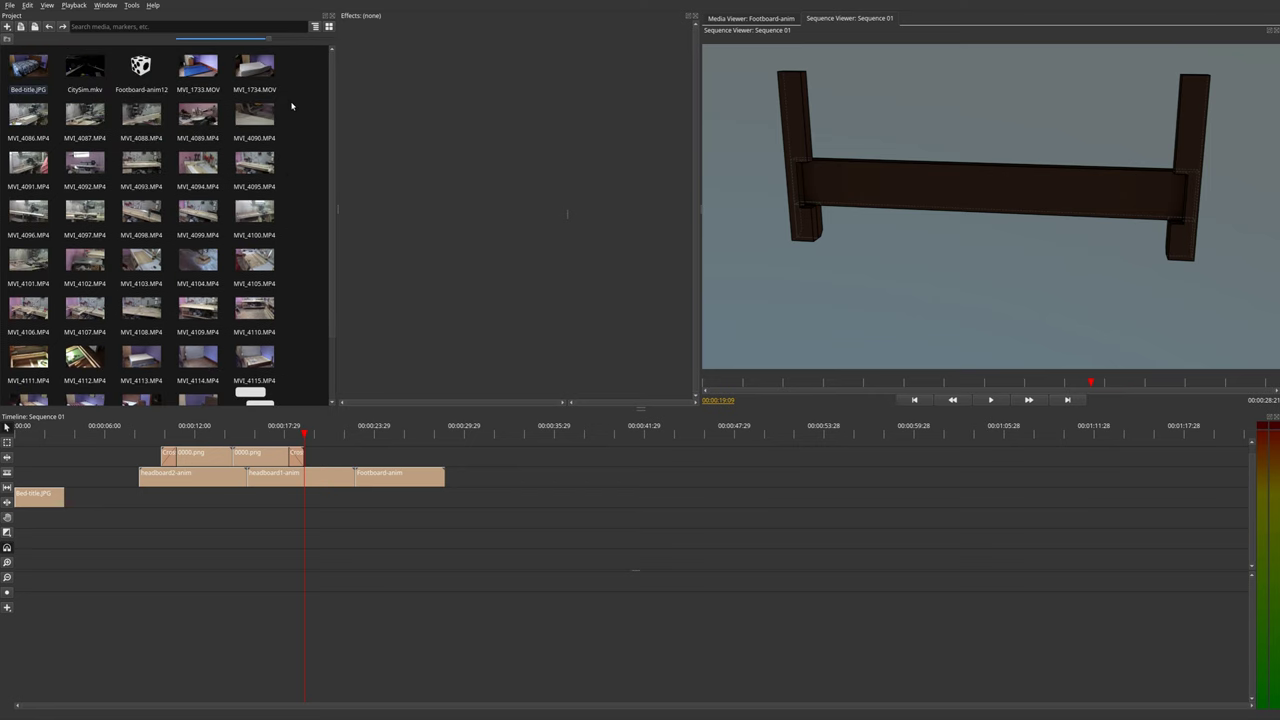
scroll(292, 106, down, 2)
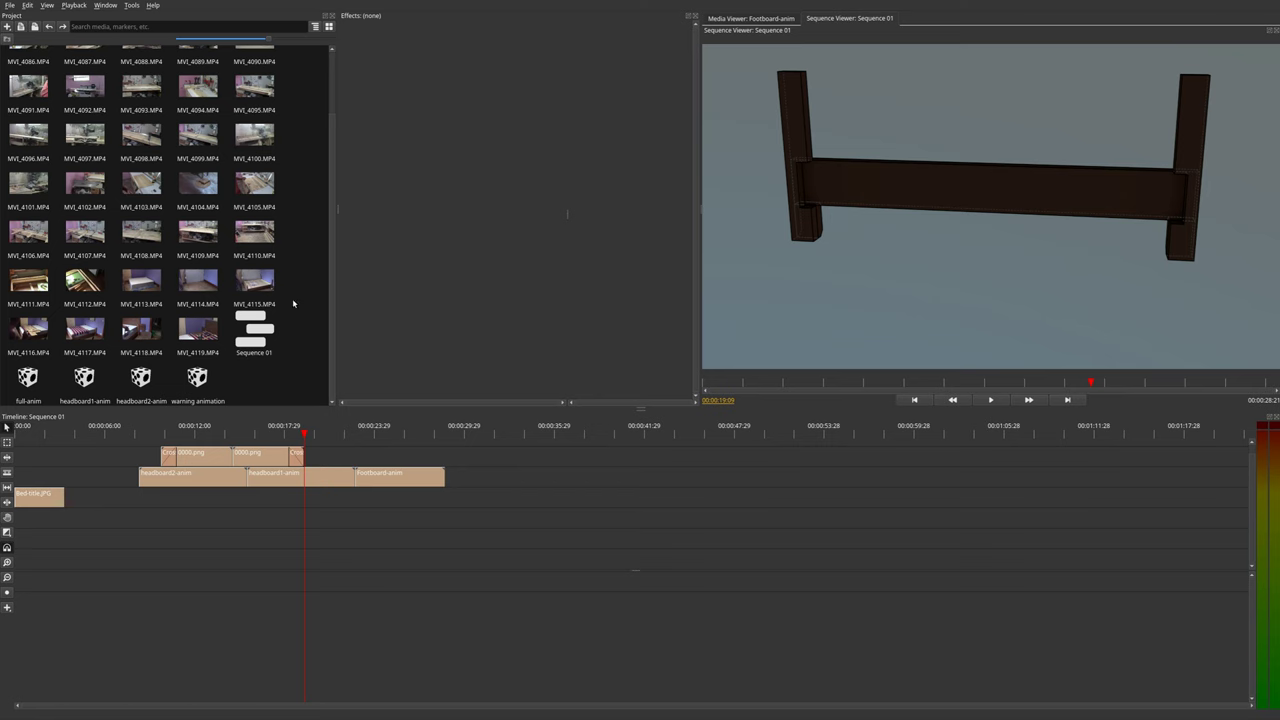
scroll(293, 303, up, 2)
scroll(293, 303, down, 2)
right_click(255, 343)
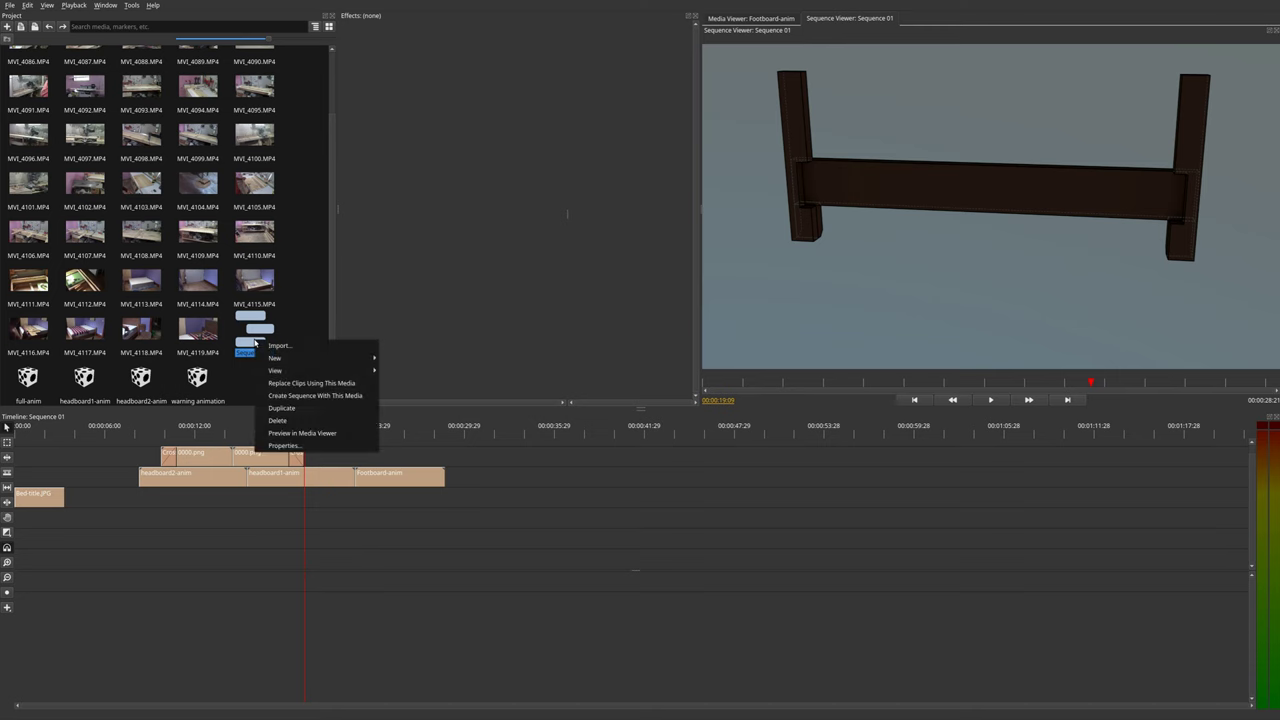
click(285, 445)
drag(648, 244, 558, 230)
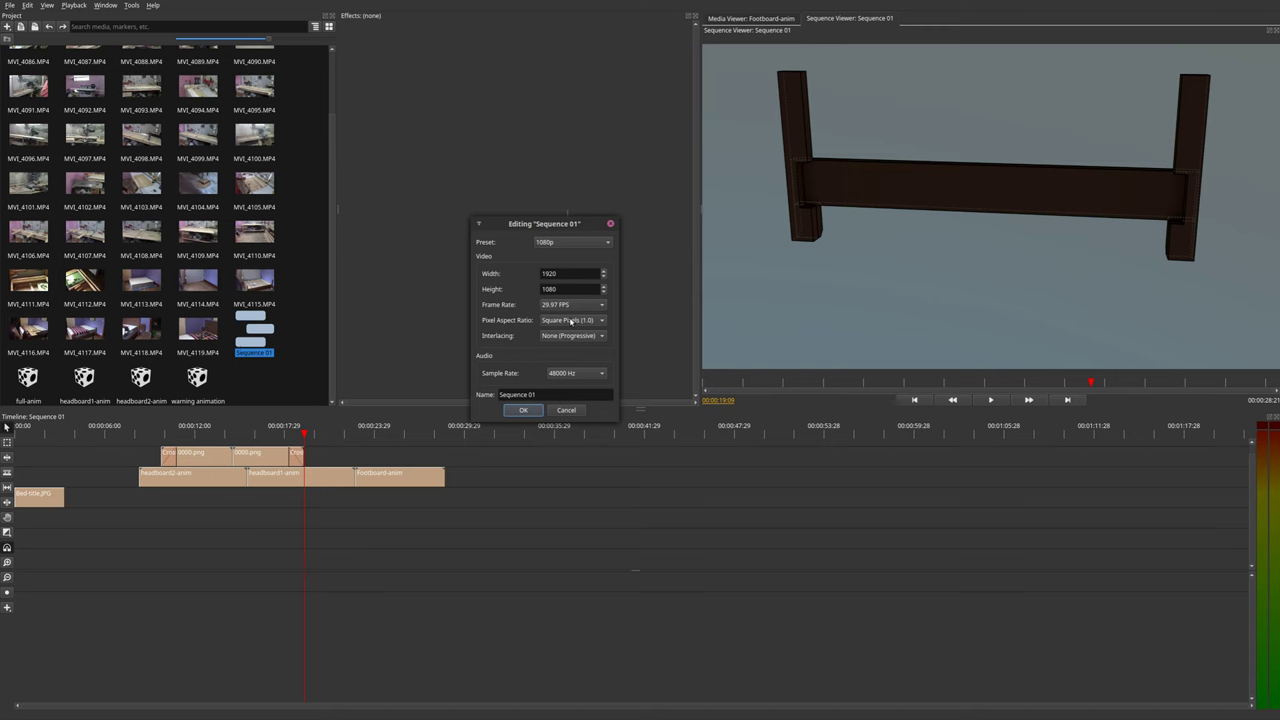
click(566, 411)
Step: Start a new project, discarding the unsaved changes of the current one
click(5, 6)
mouse_move(76, 18)
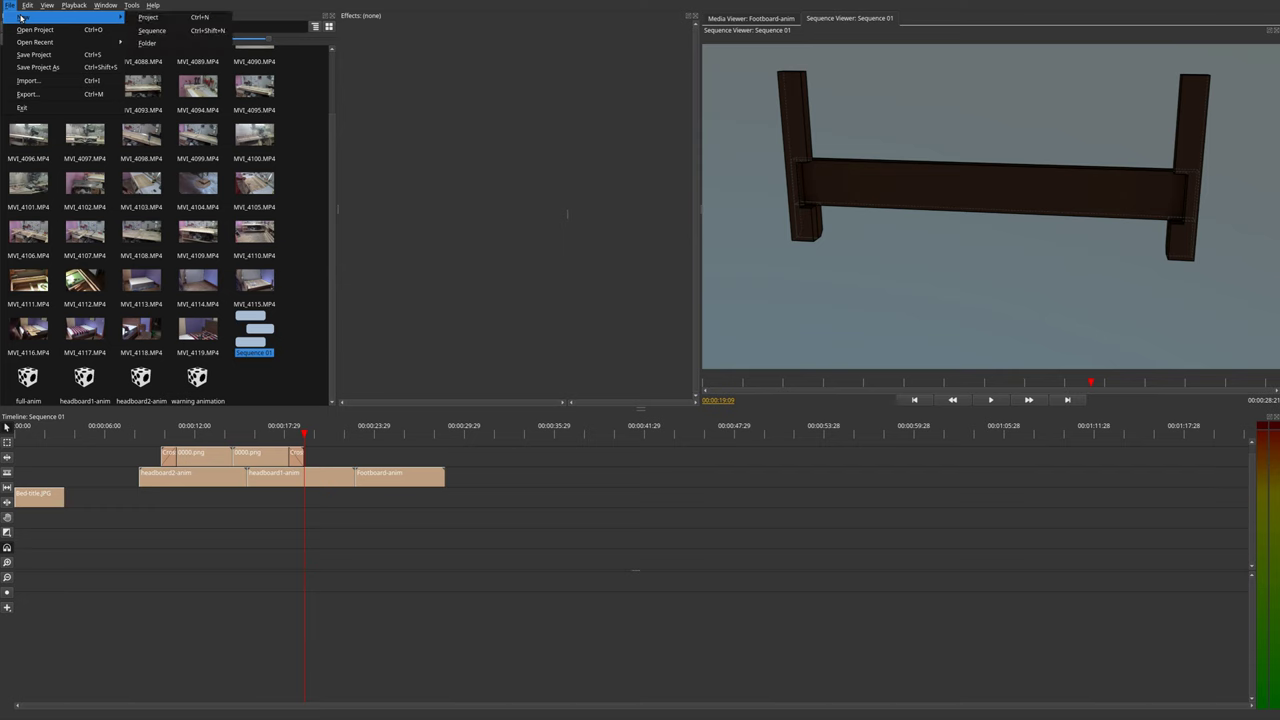
click(185, 18)
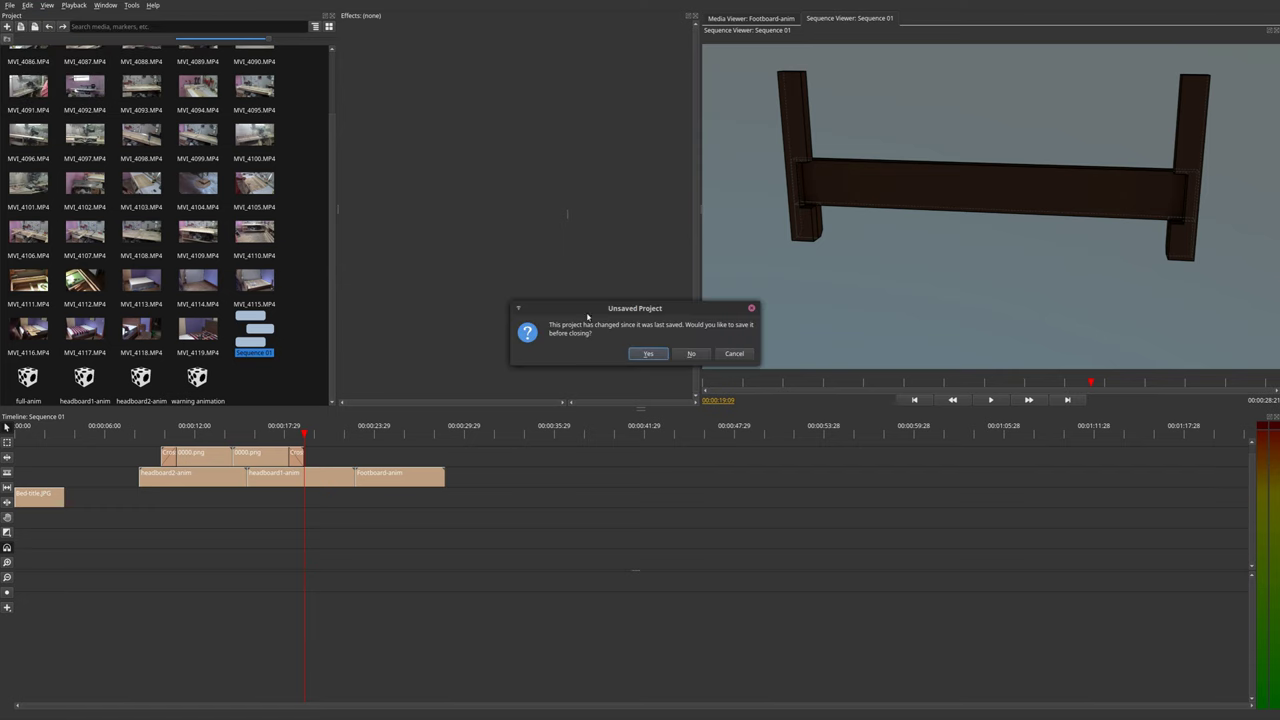
click(691, 353)
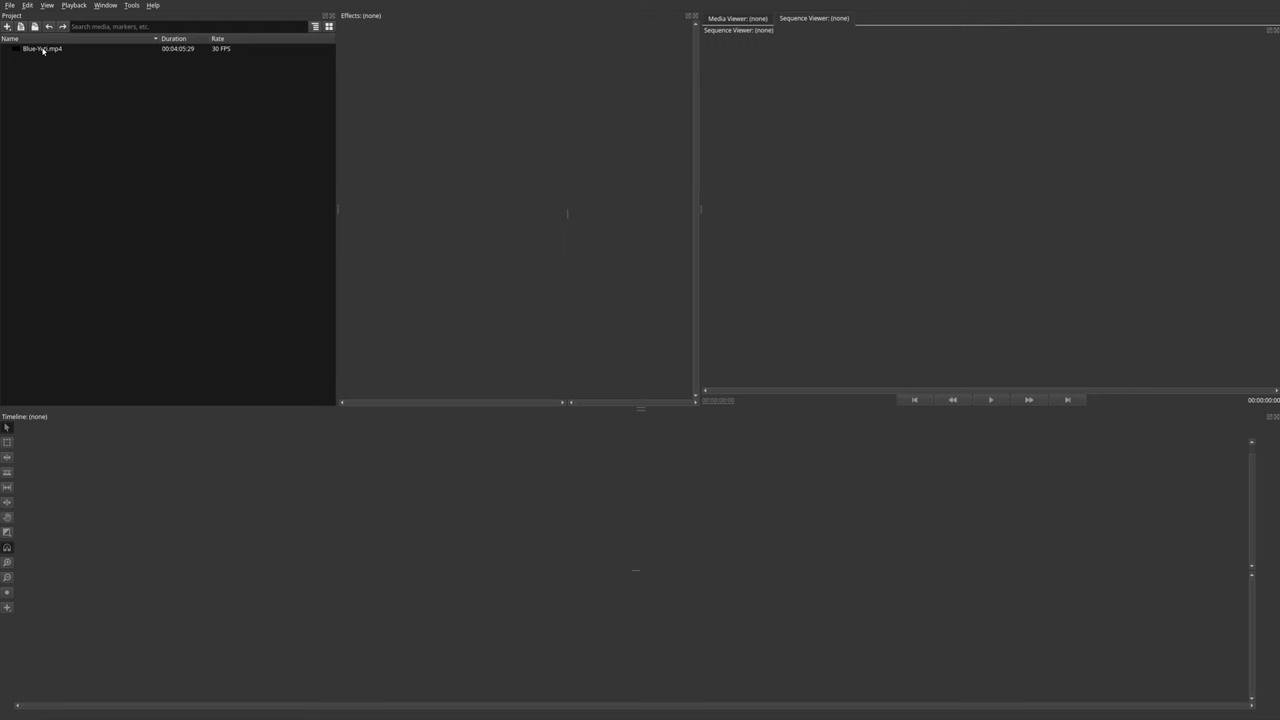
Step: Place Blue-Yeti.mp4 at the start of the empty timeline as a new sequence and scrub to 00:00:10:20
drag(30, 49, 102, 521)
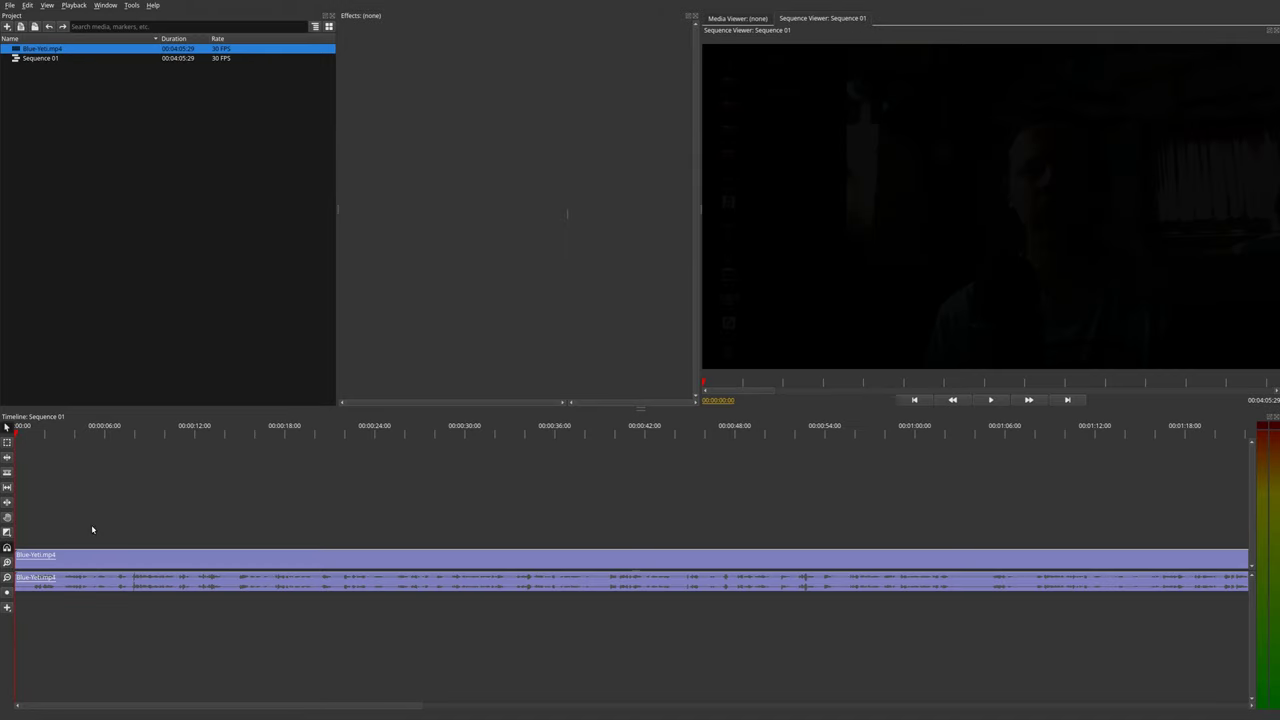
drag(80, 432, 175, 440)
click(152, 588)
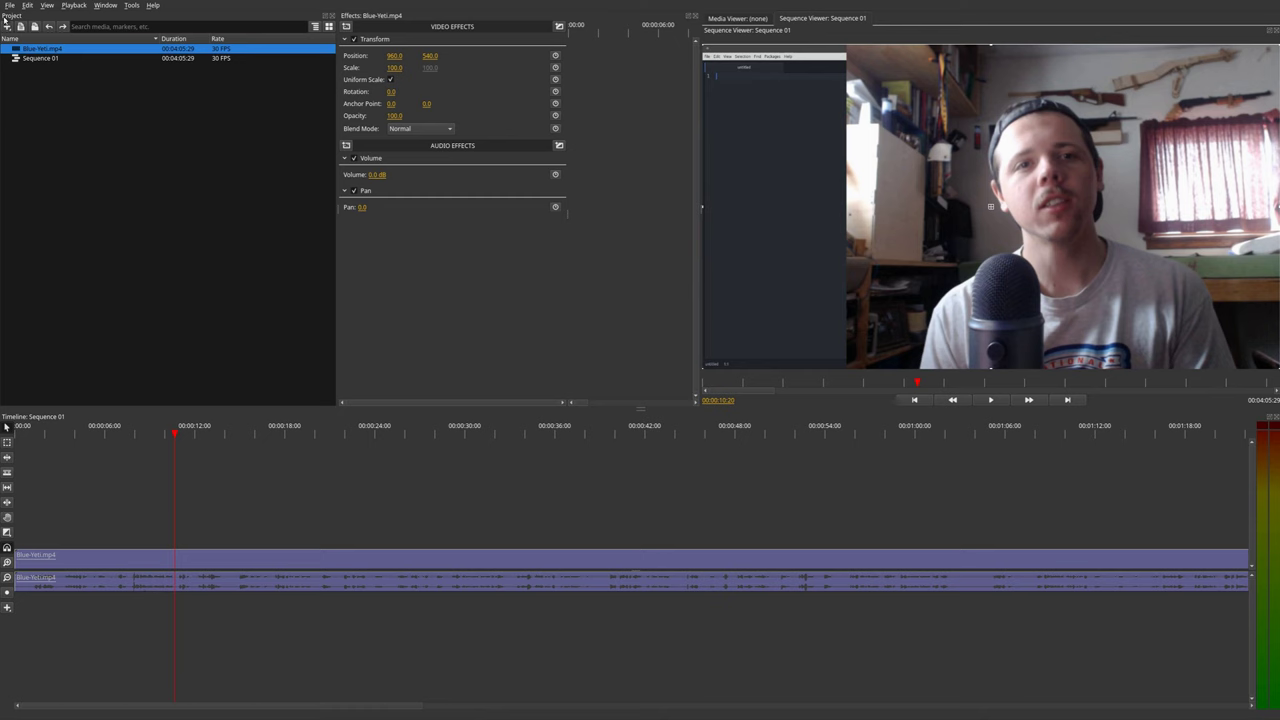
Step: Inspect the video and audio settings of the sequence made from Blue-Yeti.mp4 without changing them
right_click(40, 59)
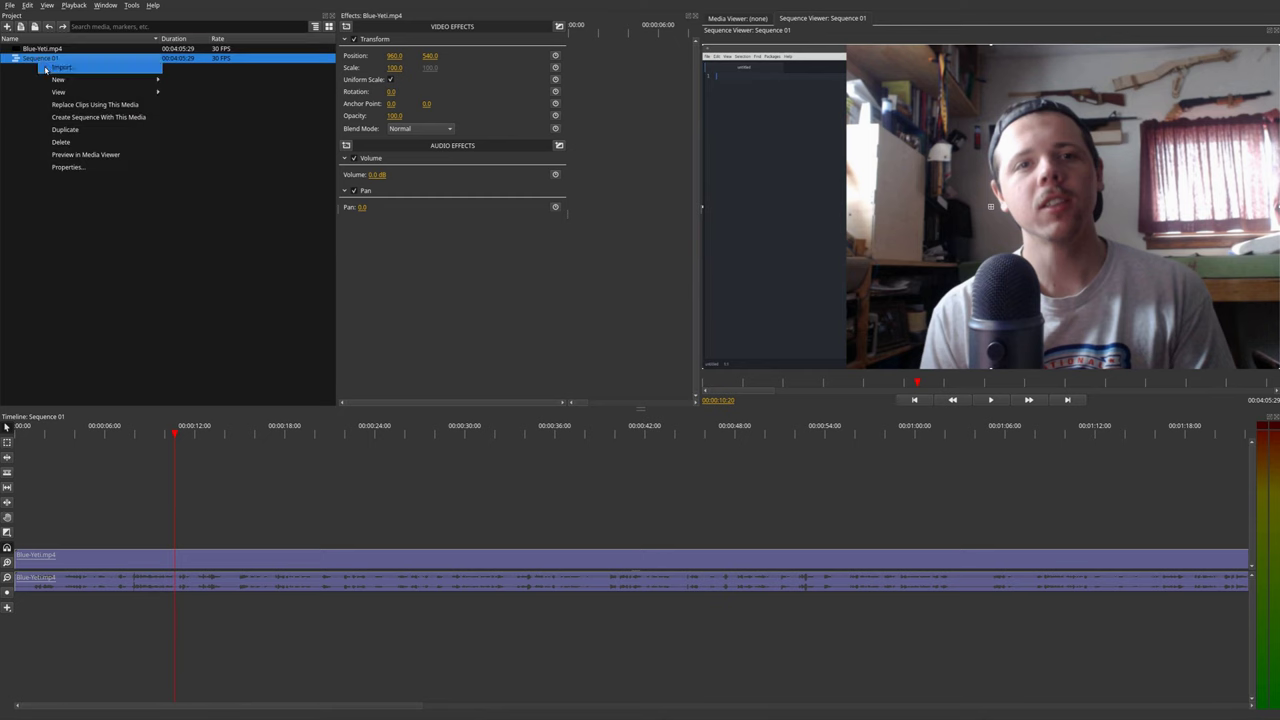
click(68, 167)
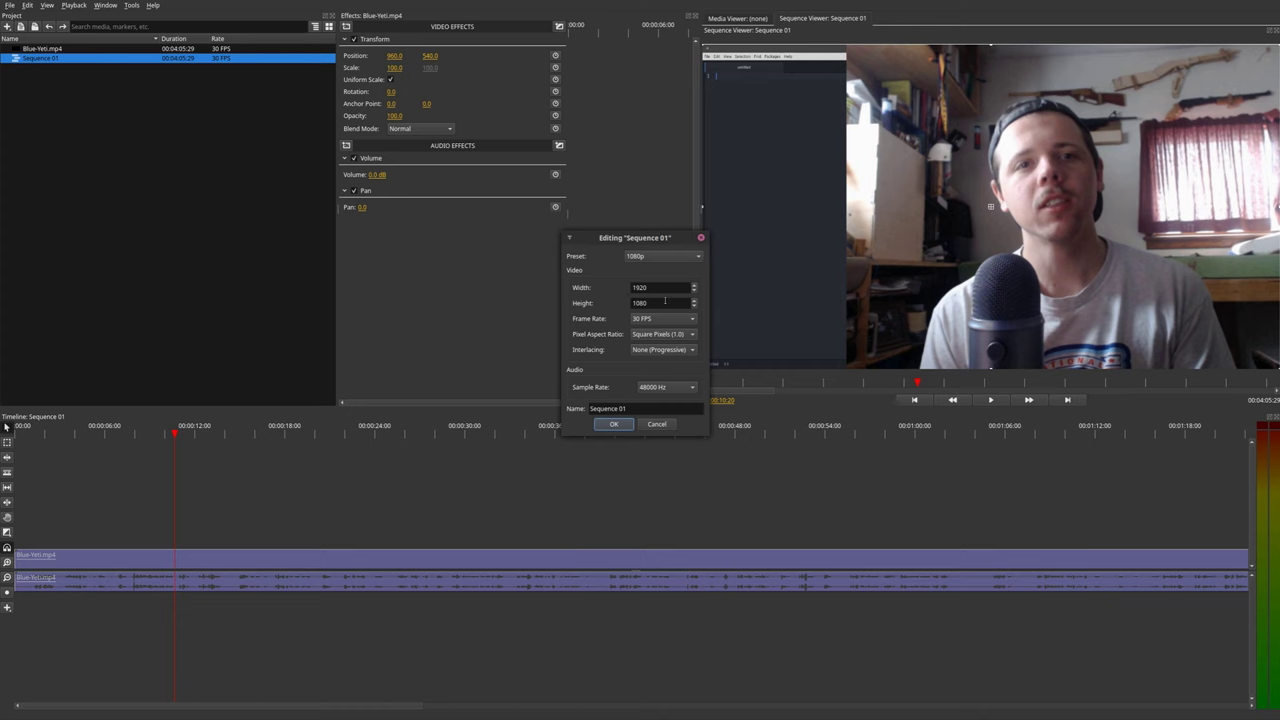
click(656, 424)
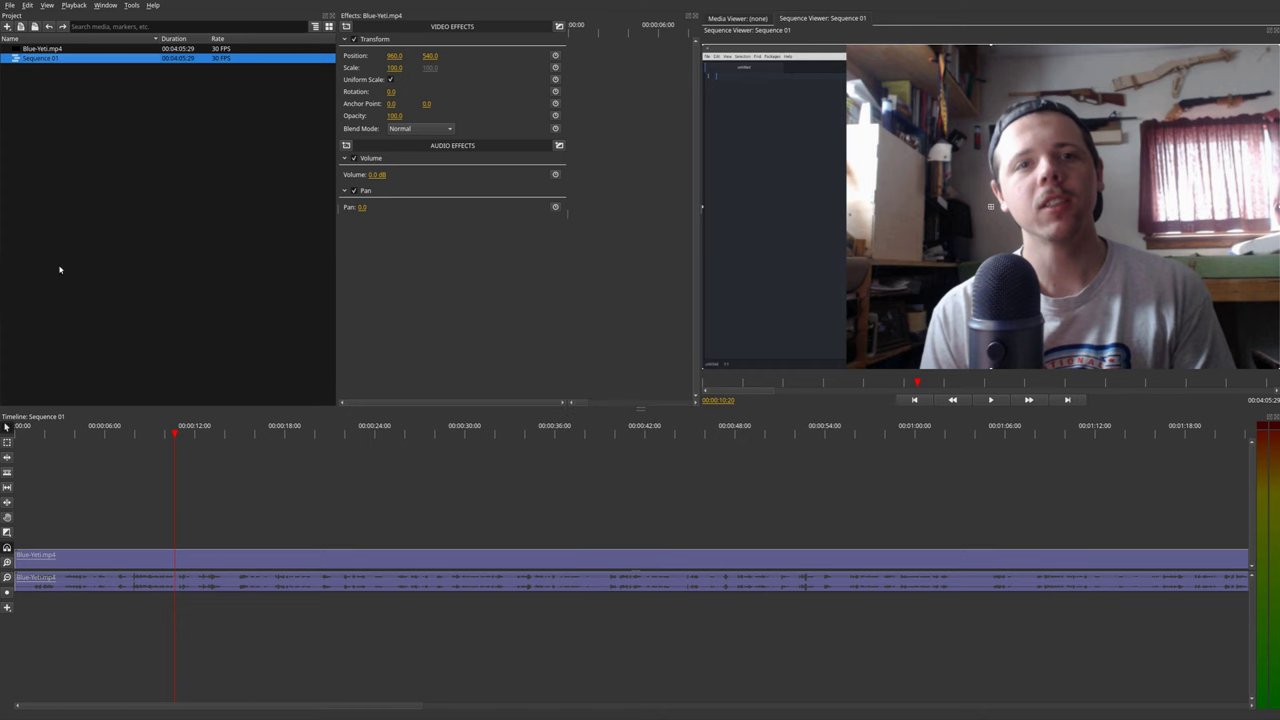
Step: Open the recent project Bed.ove, discarding the unsaved changes of the current one
click(40, 48)
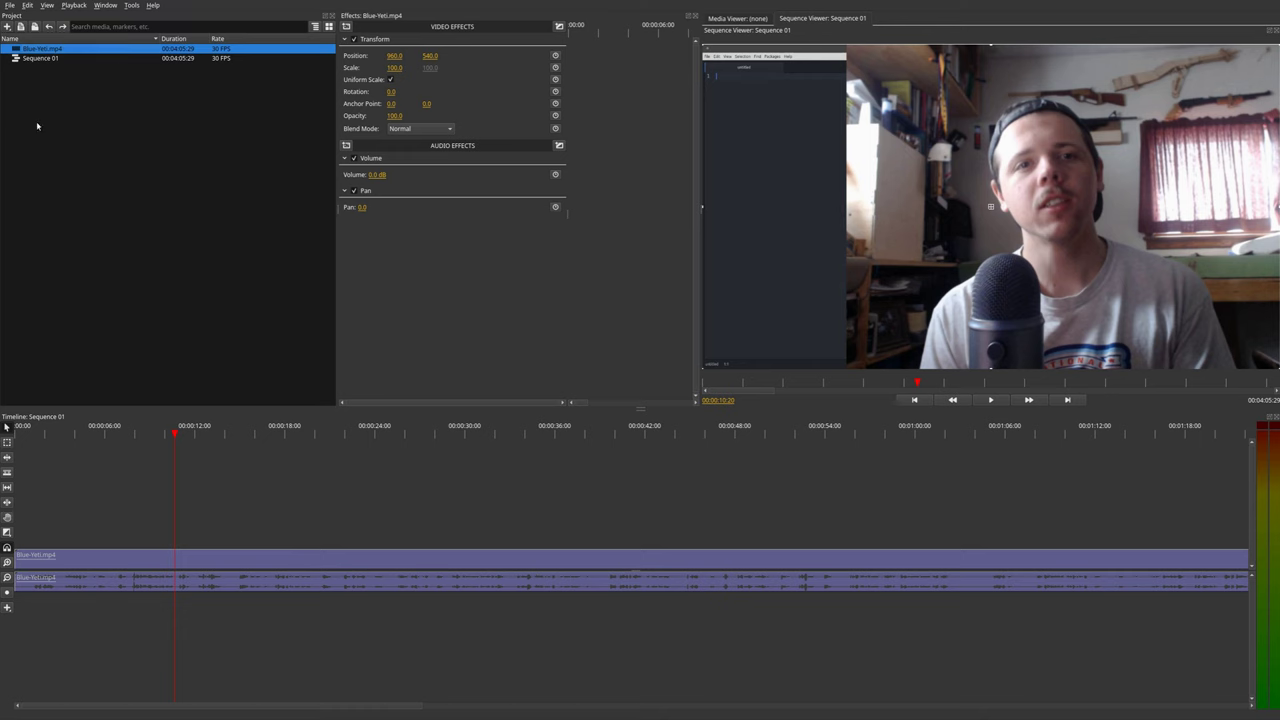
click(9, 5)
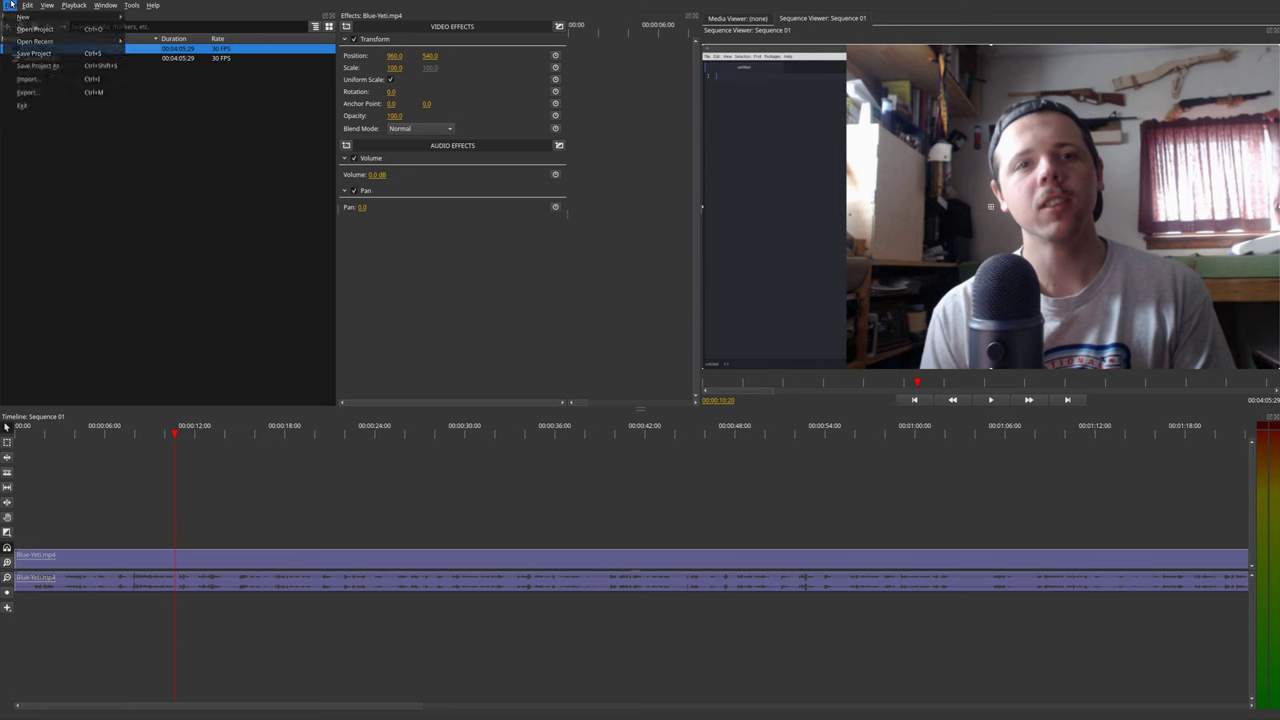
mouse_move(51, 45)
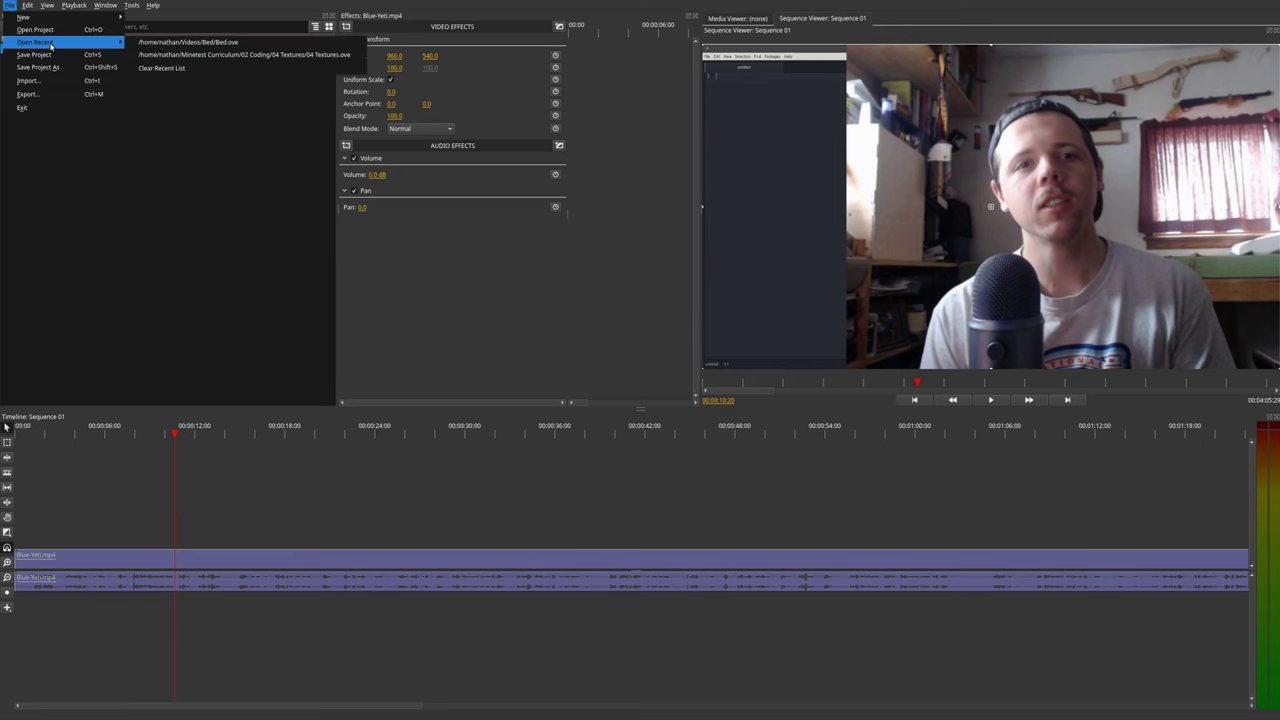
click(171, 43)
click(691, 354)
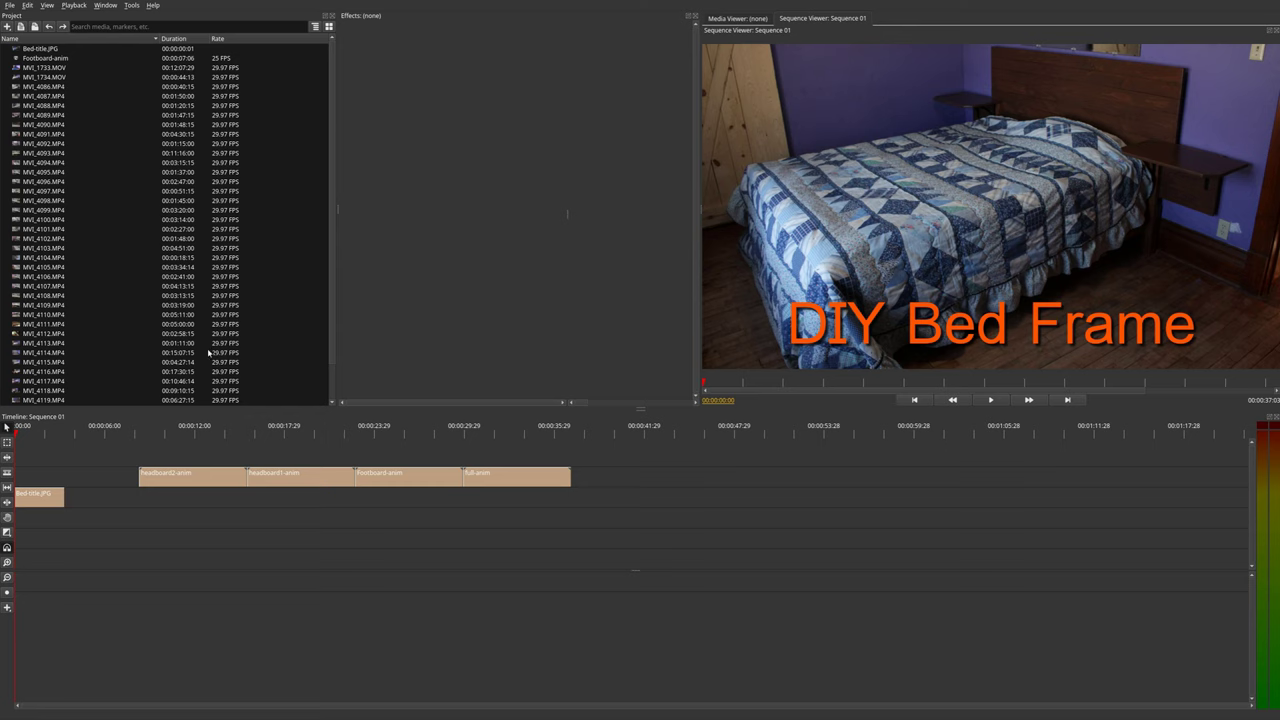
Step: Show the project media as thumbnails and scrub the sequence to 00:00:32:24 within the full-anim clip
click(328, 27)
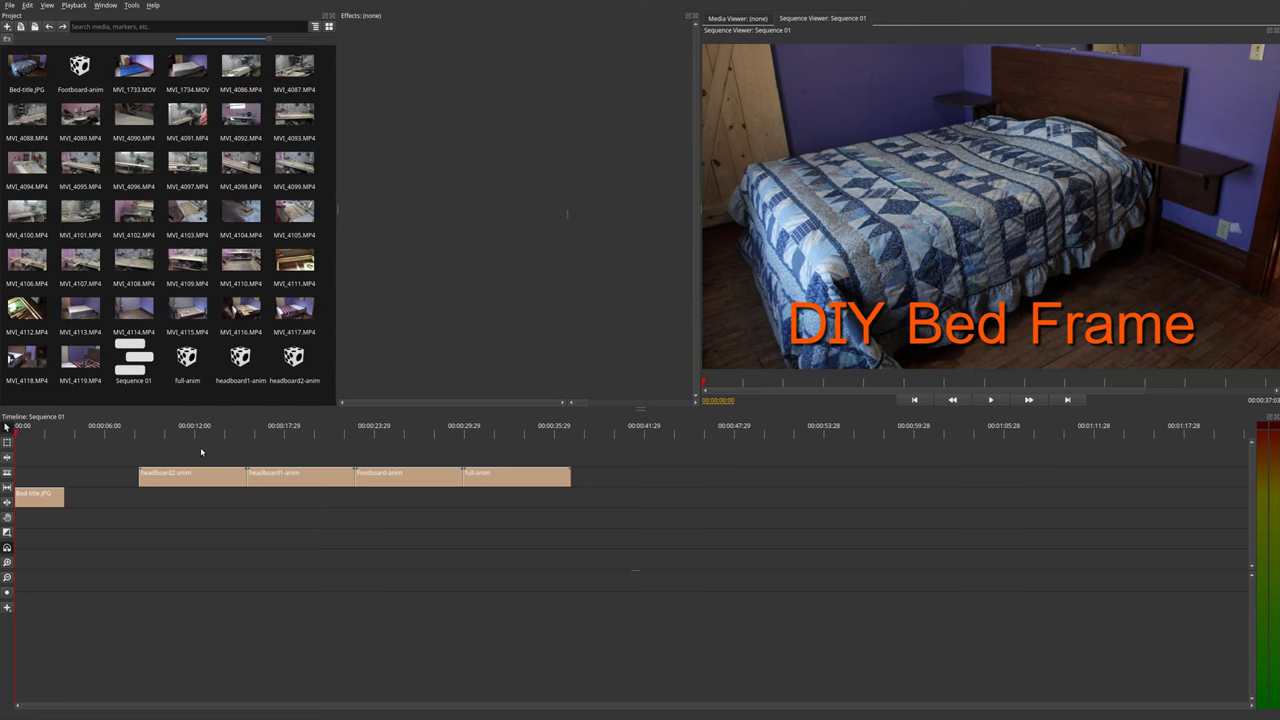
drag(185, 433, 507, 455)
click(480, 478)
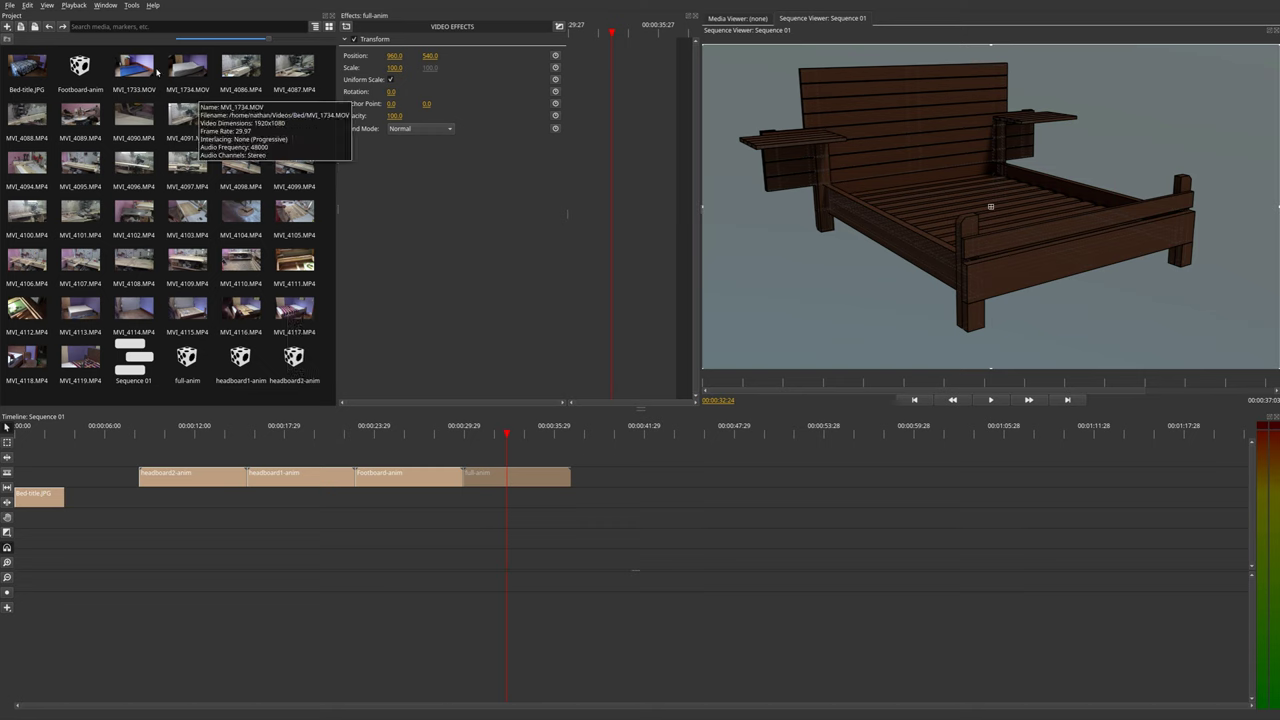
Step: Add MVI_4109.MP4 to the timeline and move its video to the lowest video track, starting at 00:00:36:13
drag(185, 262, 609, 538)
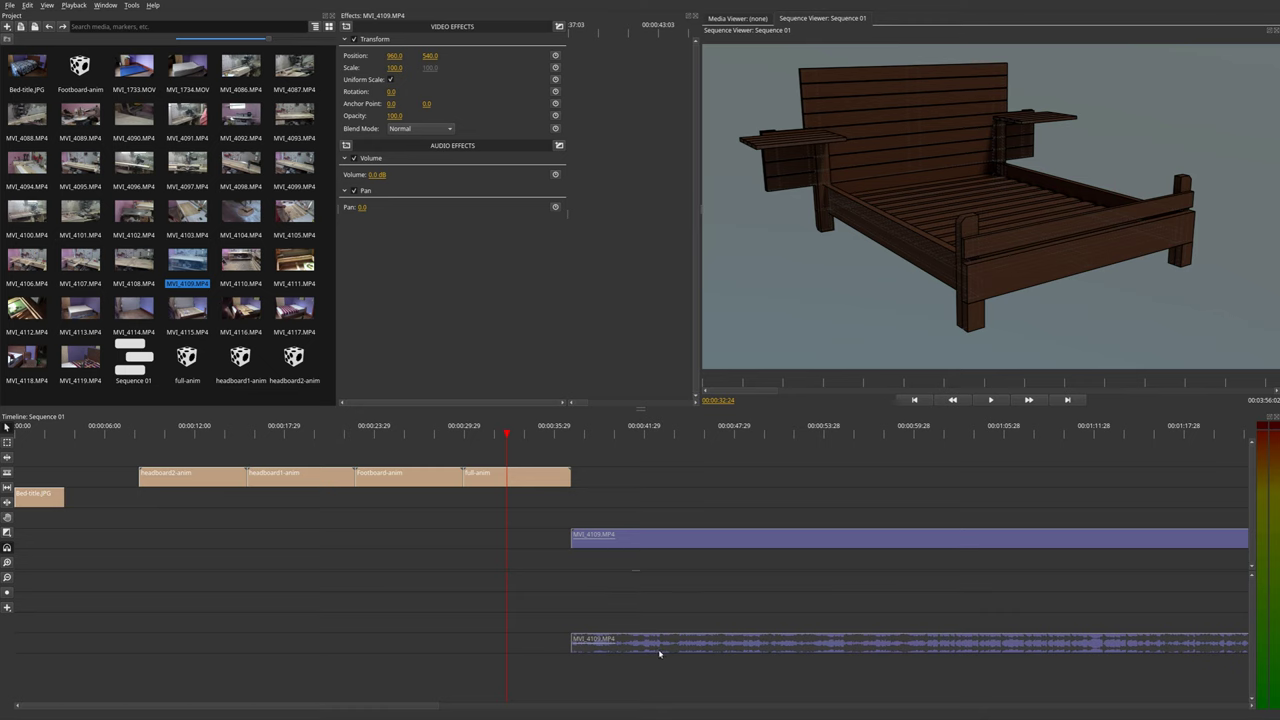
click(661, 522)
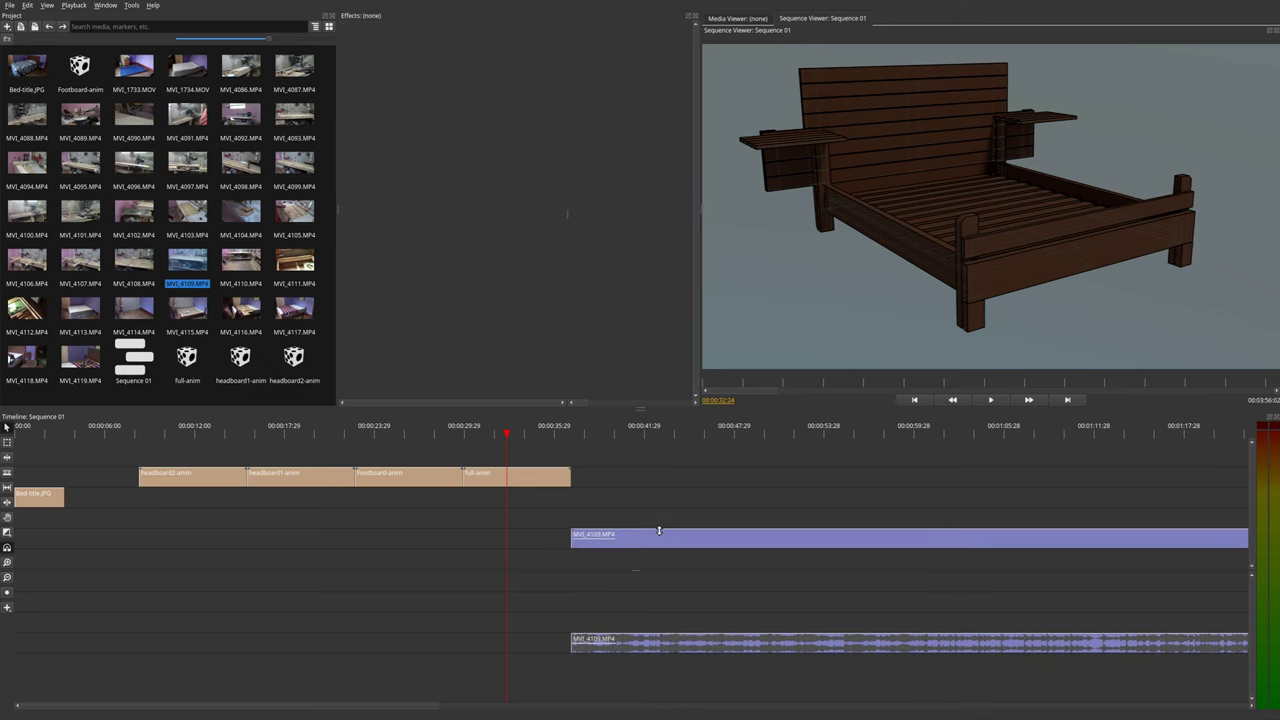
drag(659, 531, 660, 550)
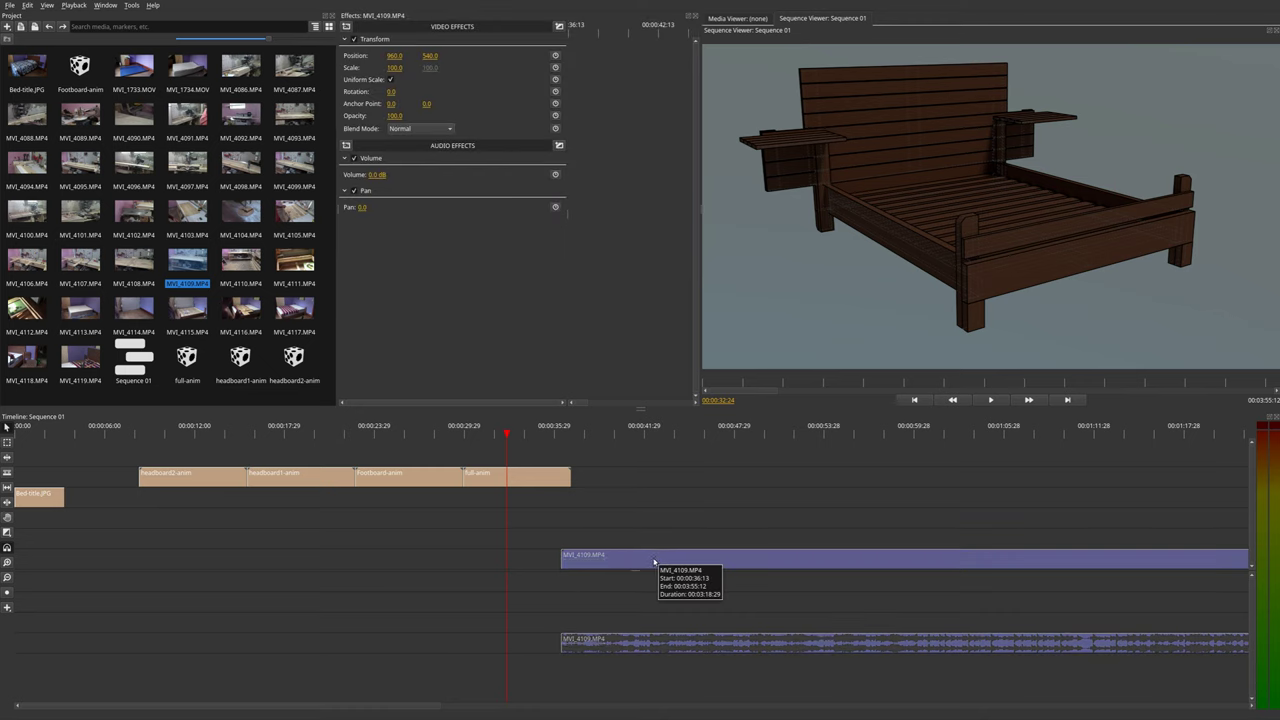
Step: Unlink the MVI_4109.MP4 clip, delete its audio part and check the remaining video at 00:01:03:29
right_click(655, 559)
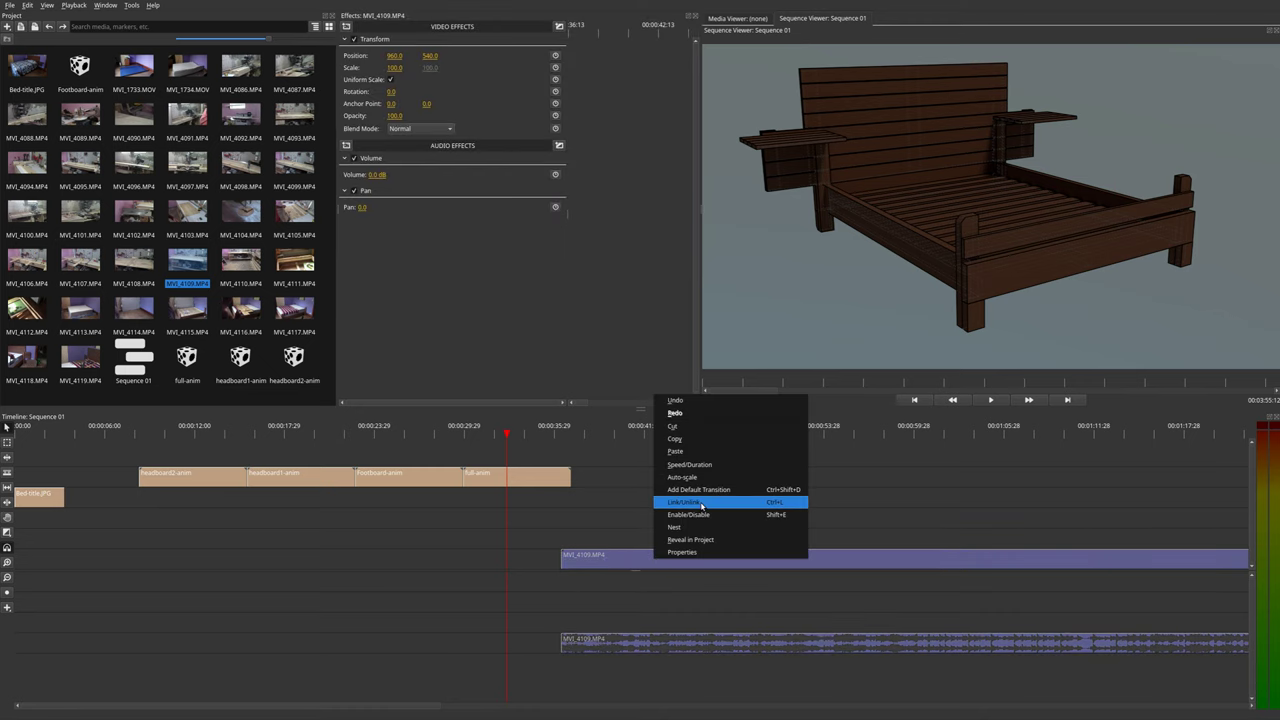
click(555, 610)
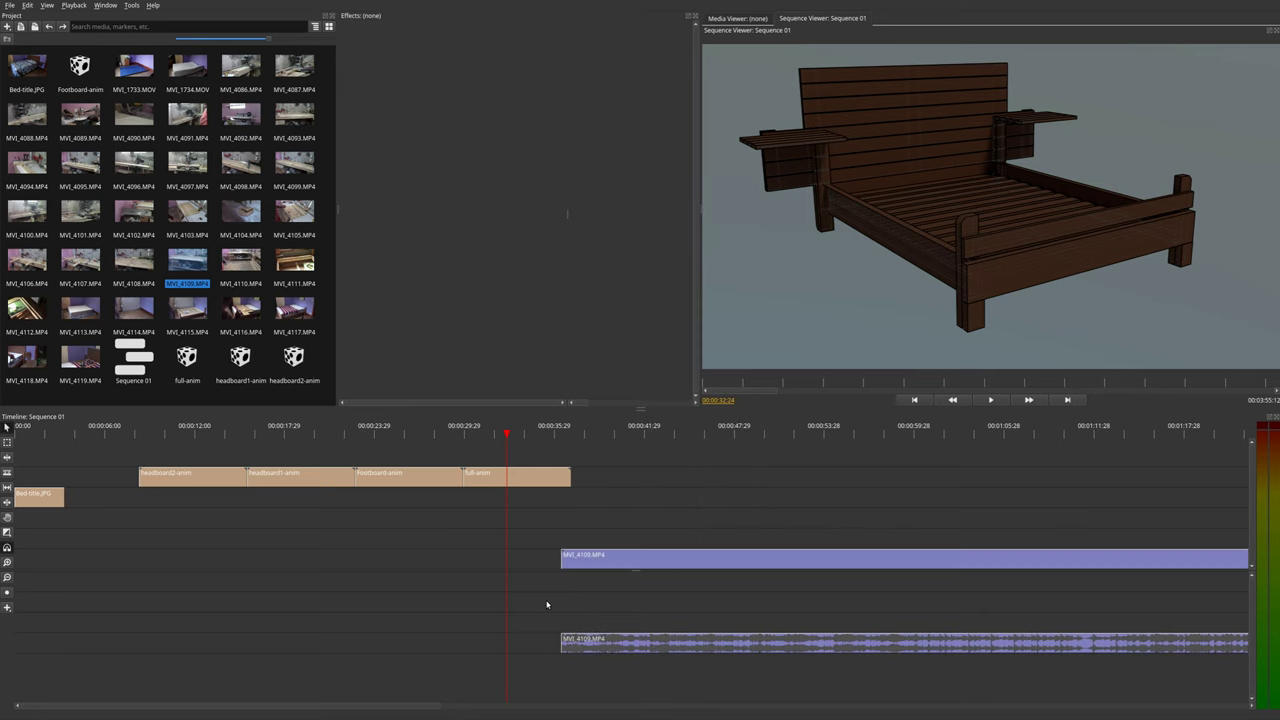
click(585, 645)
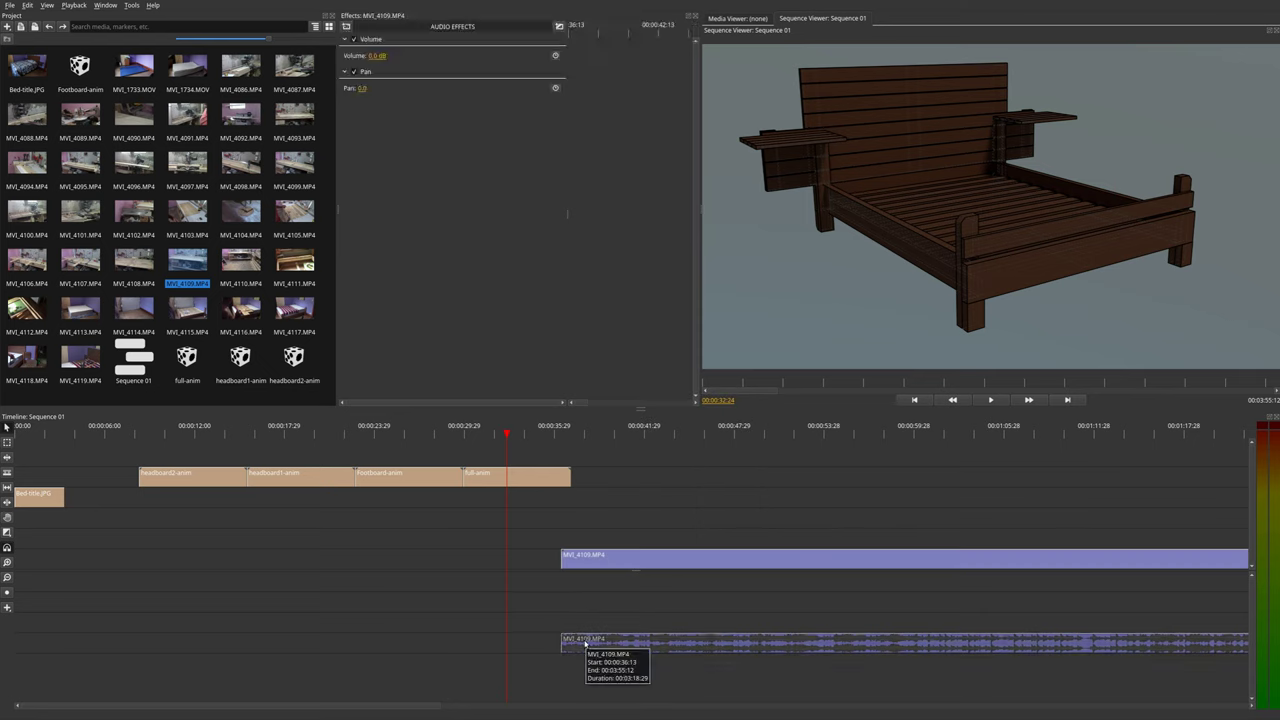
key(Delete)
drag(724, 433, 975, 434)
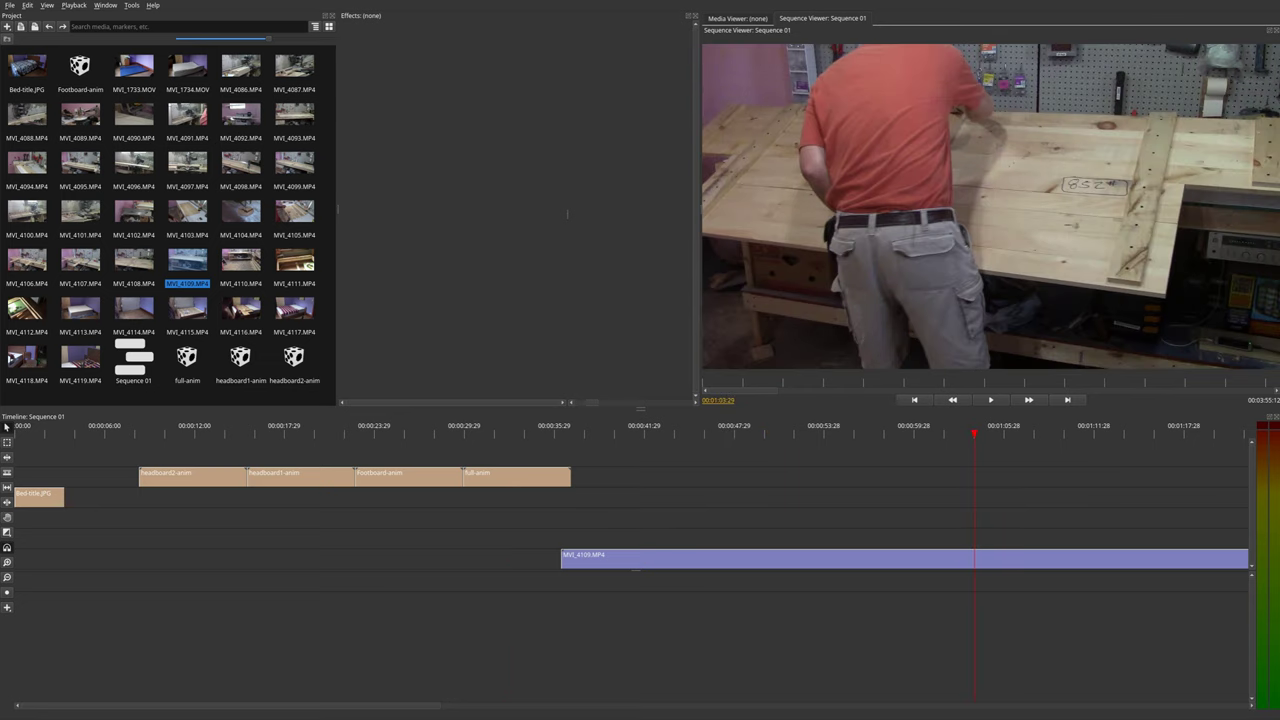
Step: Import CitySim.mkv into the project media and review its video and audio tracks in its properties
drag(0, 300, 156, 237)
click(78, 71)
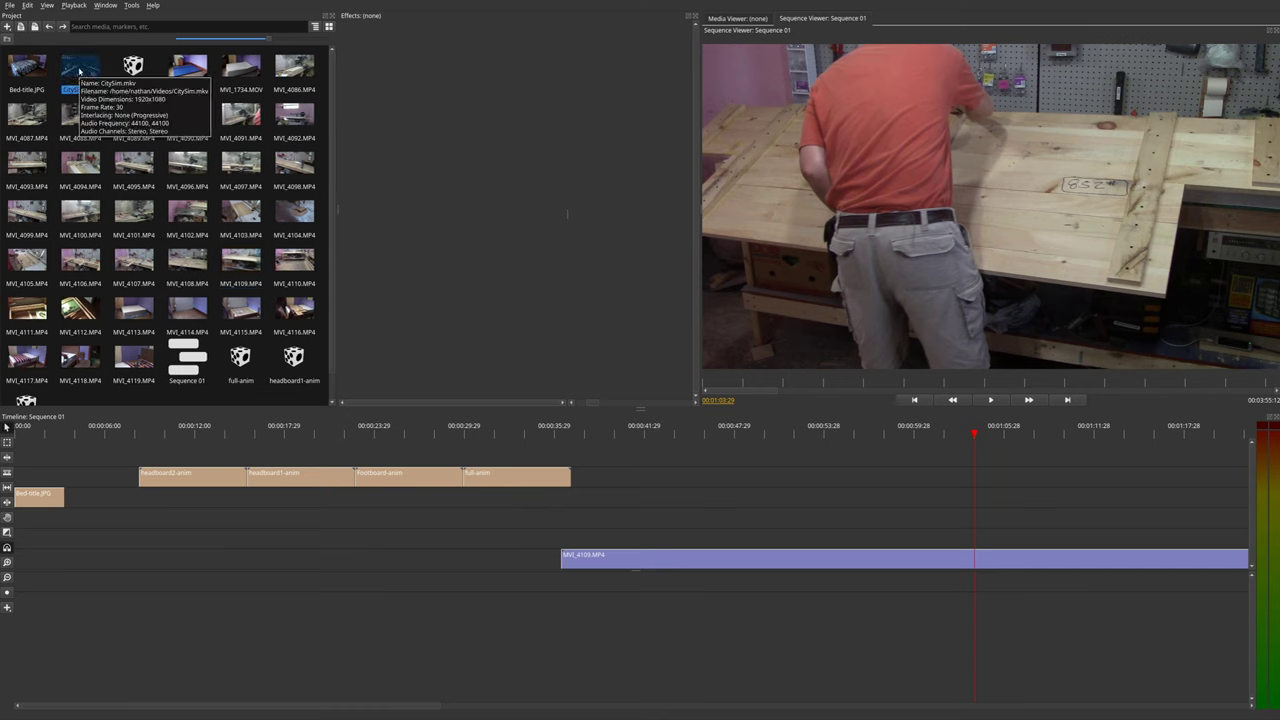
right_click(80, 70)
click(119, 214)
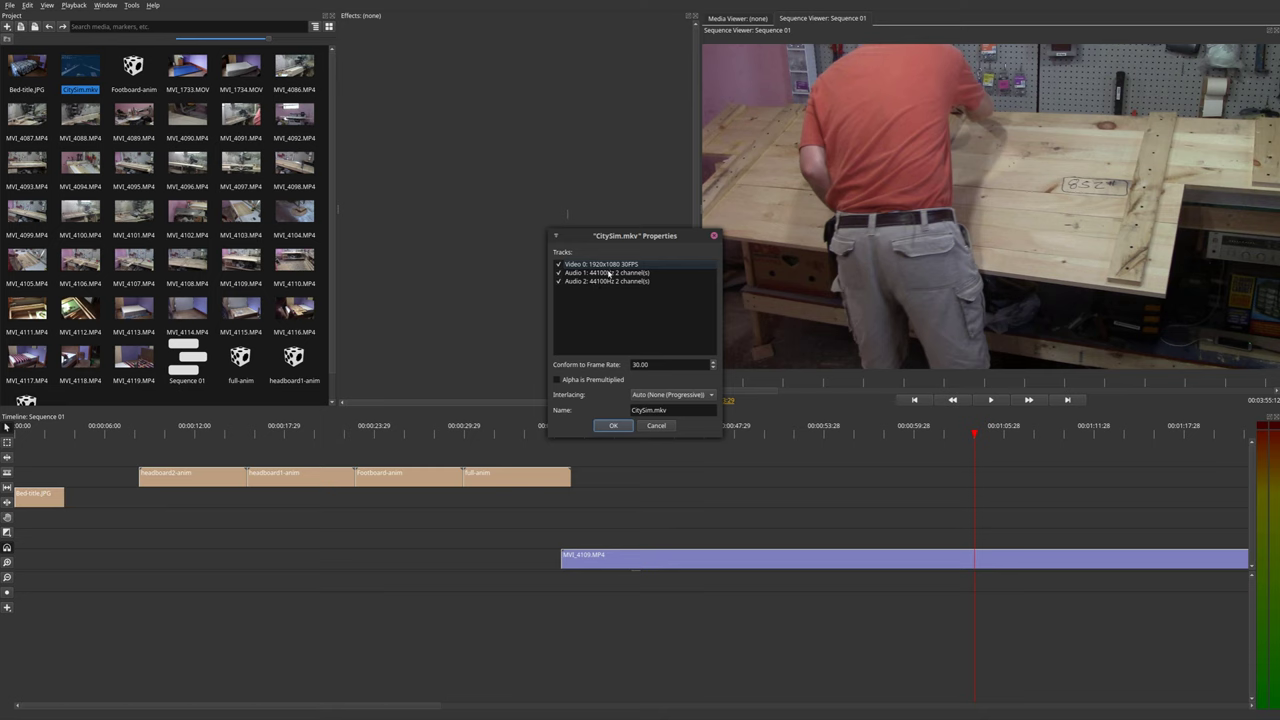
click(558, 265)
click(614, 426)
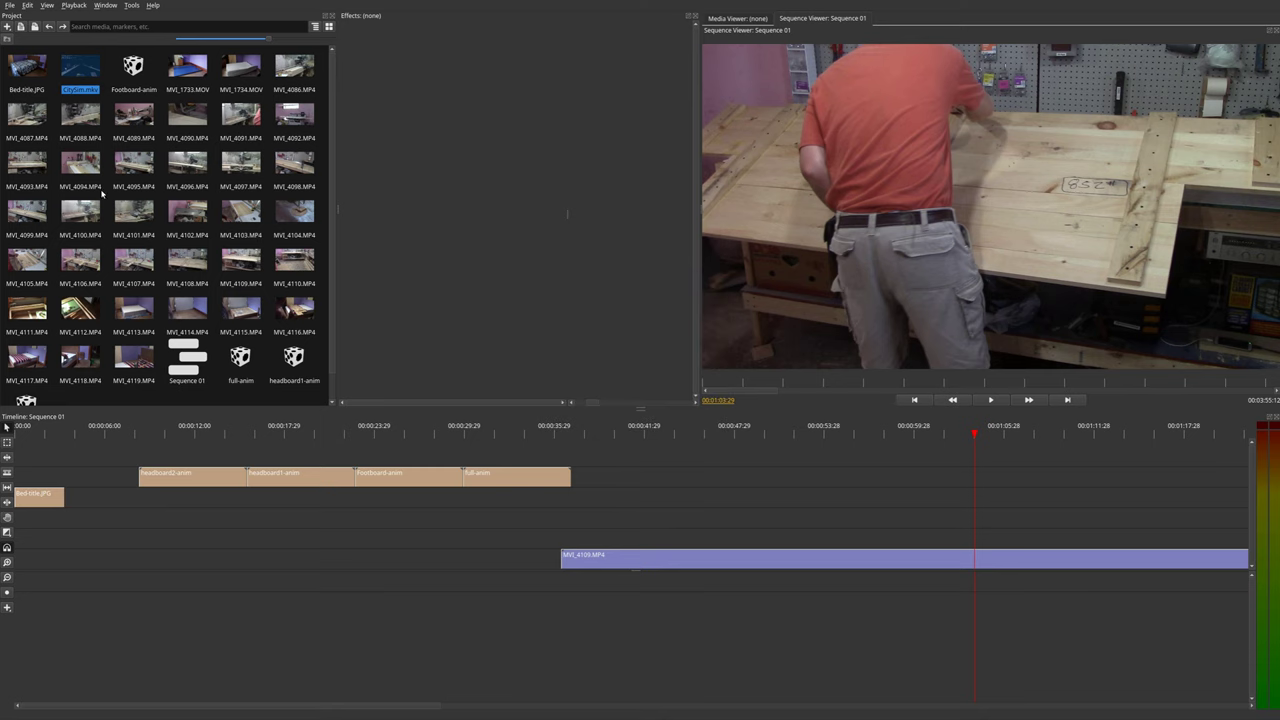
Step: Place CitySim.mkv on the timeline from 00:00:05:09, then delete its two audio clips and its video clip separately
drag(64, 92, 116, 514)
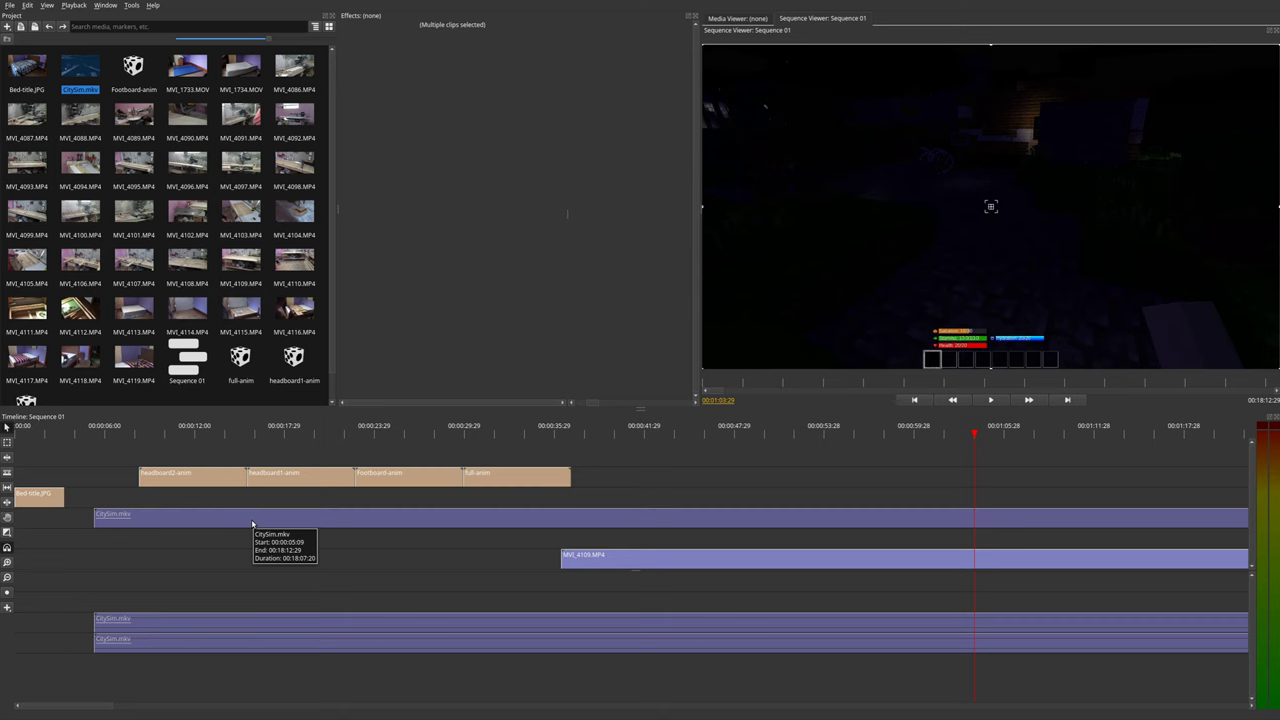
click(237, 622)
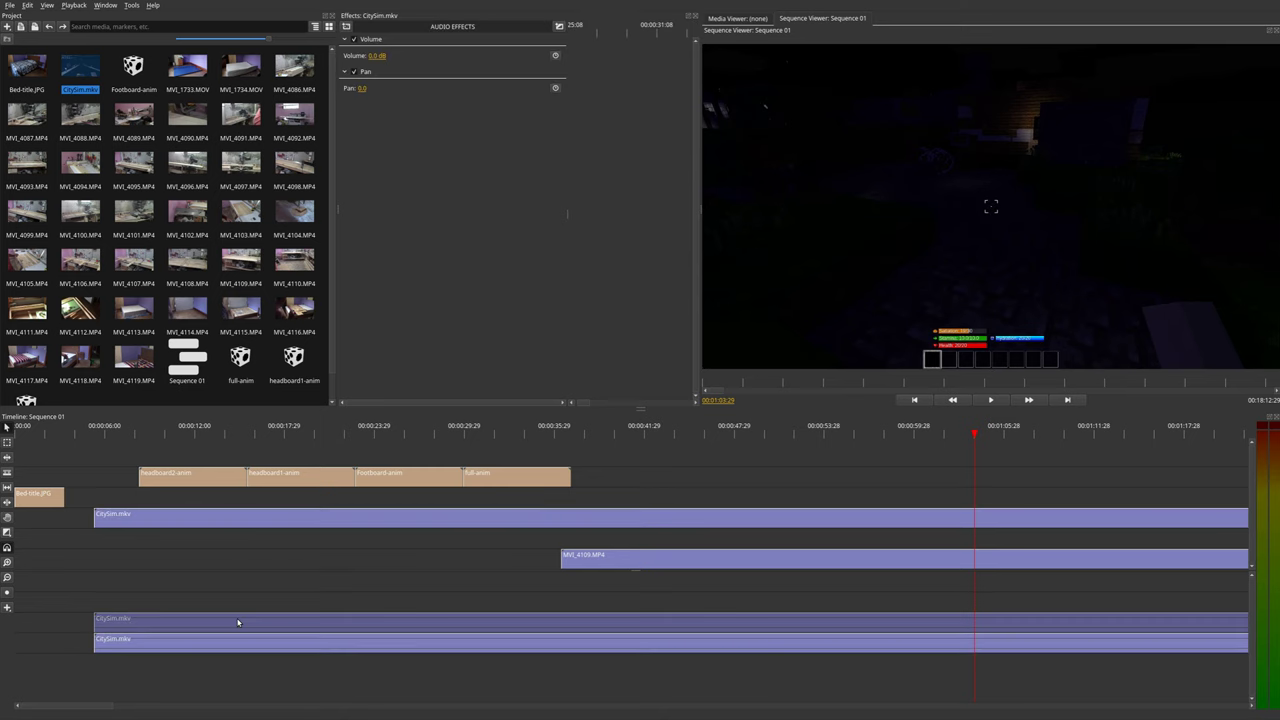
key(Delete)
click(236, 644)
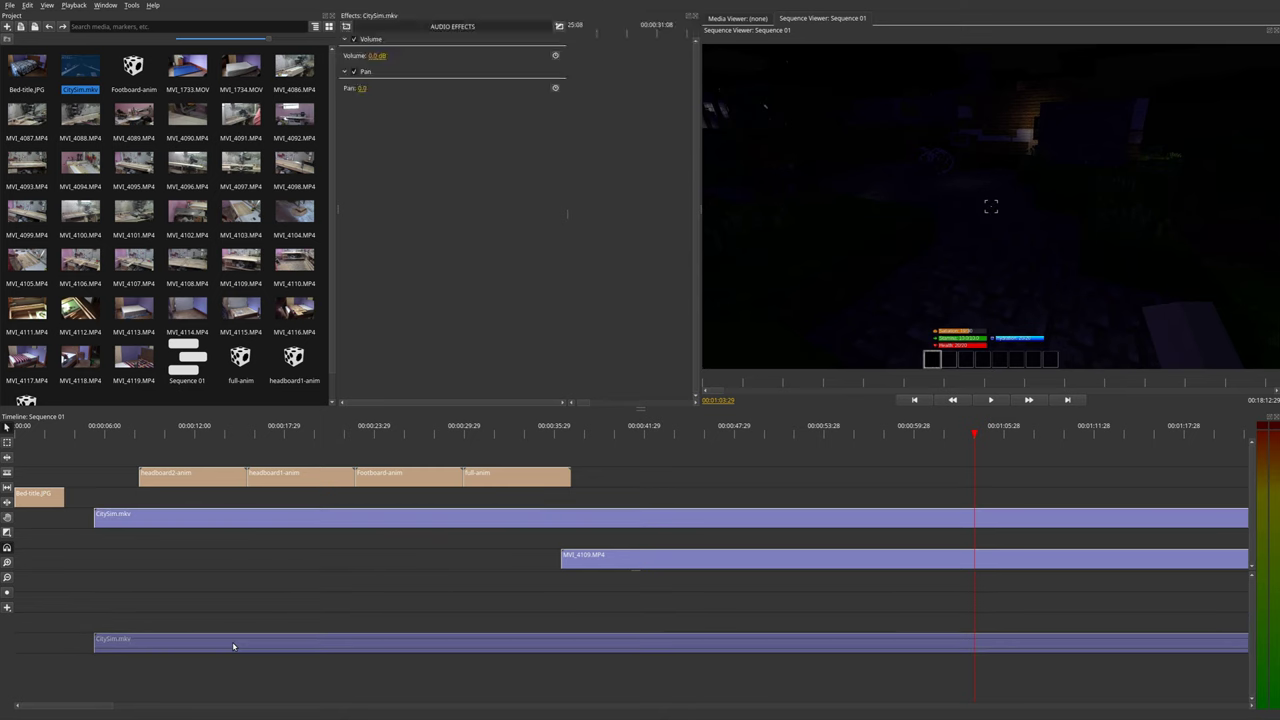
key(Delete)
click(280, 517)
key(Delete)
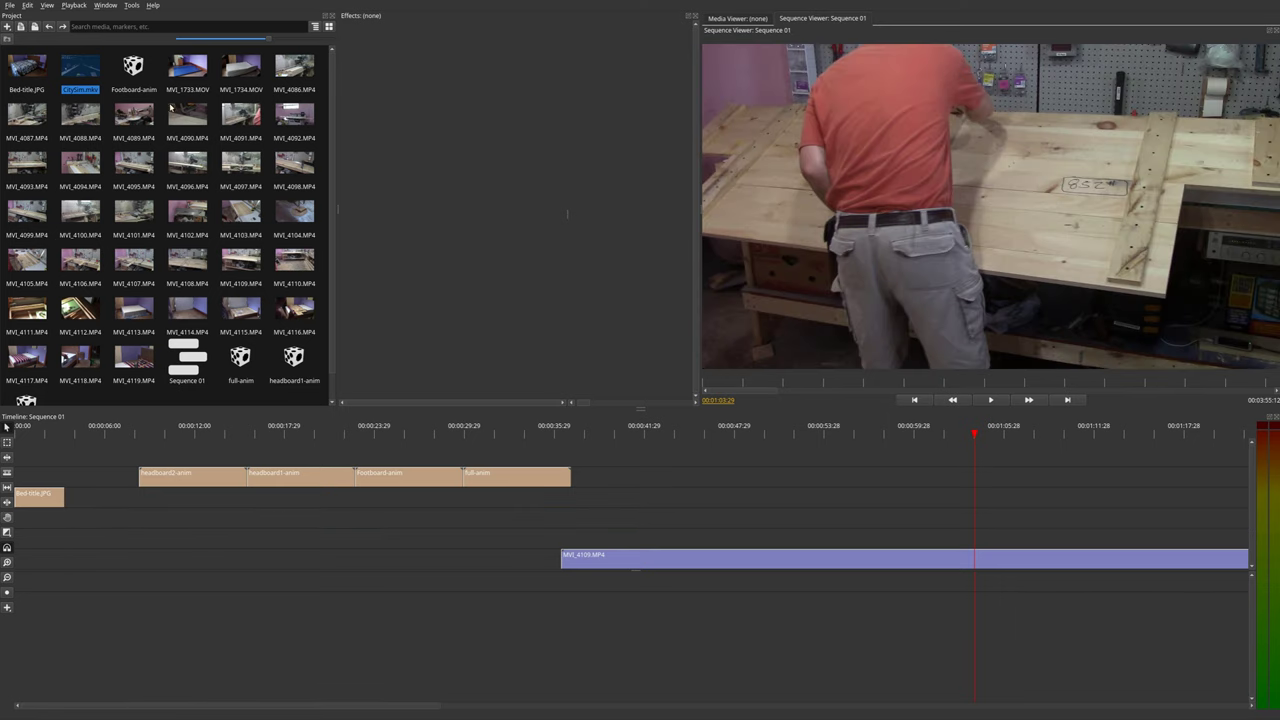
Step: Disable the audio track of MVI_1733.MOV in its properties and place its video after the animation clips, at about 39 seconds
right_click(200, 70)
click(240, 213)
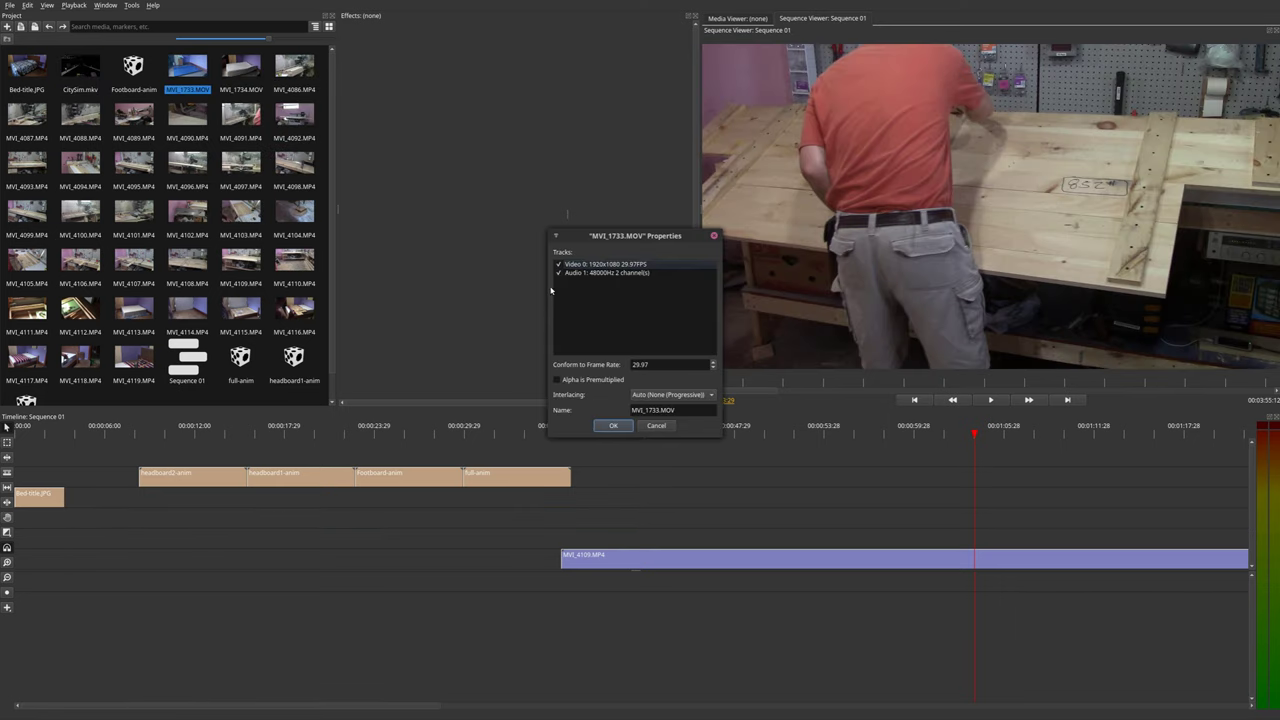
click(614, 426)
drag(192, 84, 634, 494)
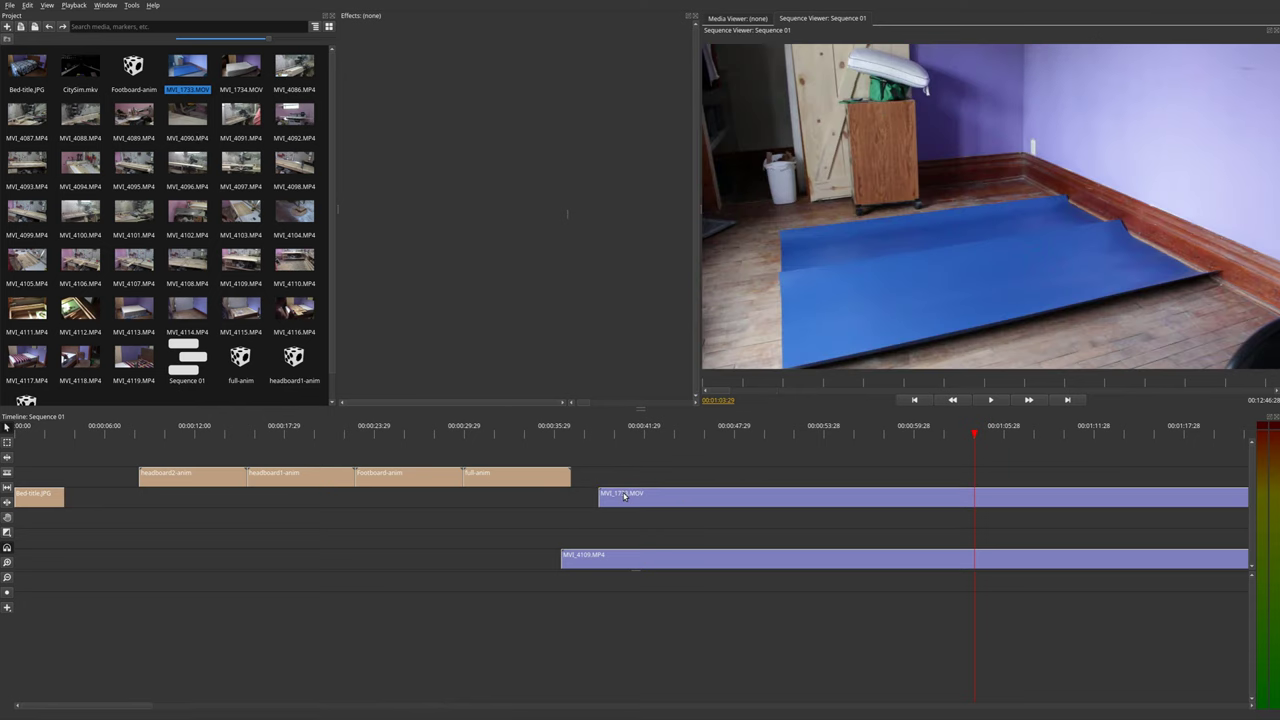
Step: Scrub the sequence to 00:03:10:26 and examine how far MVI_1733.MOV and MVI_4109.MP4 extend along the timeline
click(1071, 432)
scroll(970, 494, right, 4)
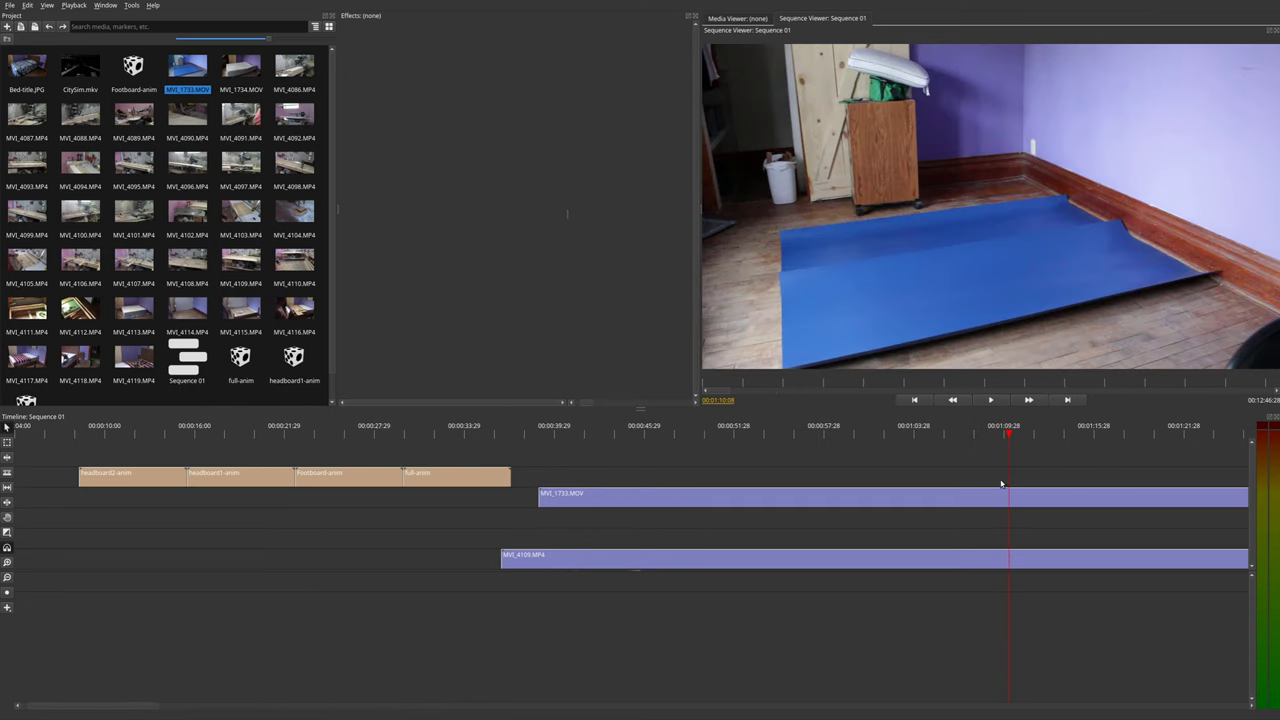
scroll(970, 494, down, 5)
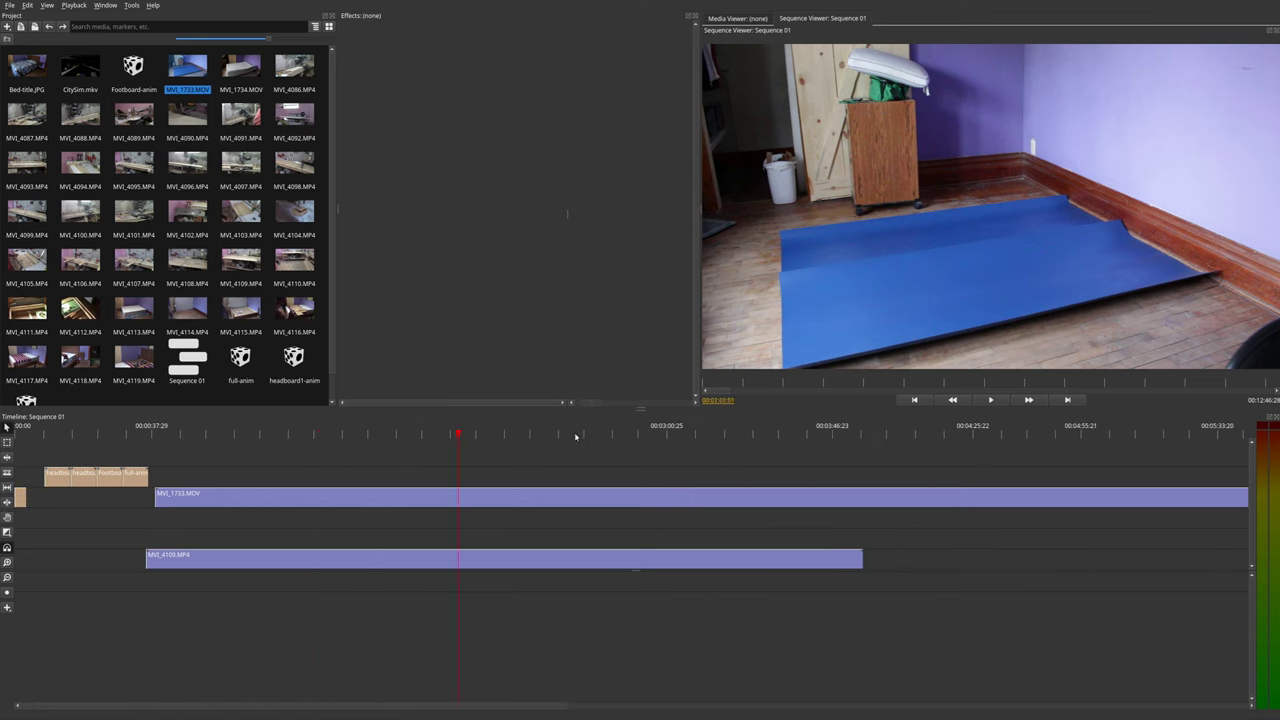
click(703, 436)
scroll(711, 466, right, 3)
scroll(708, 469, down, 2)
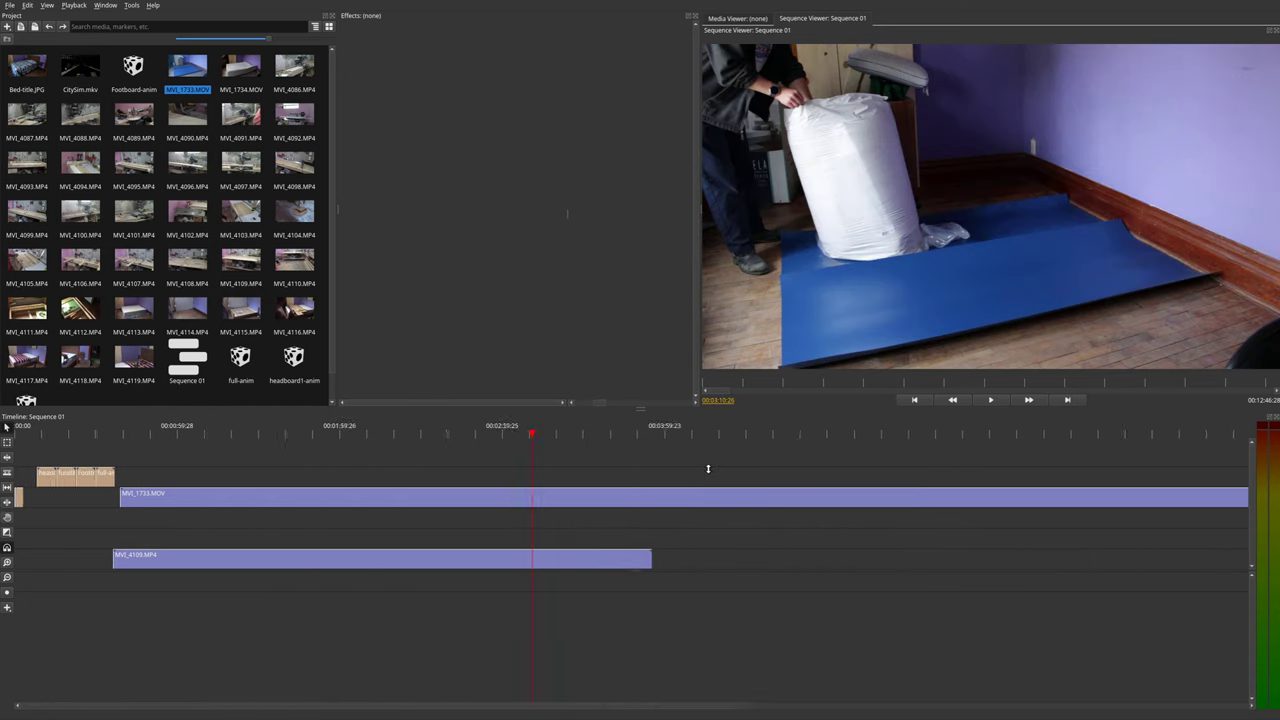
scroll(708, 469, down, 6)
scroll(638, 515, up, 4)
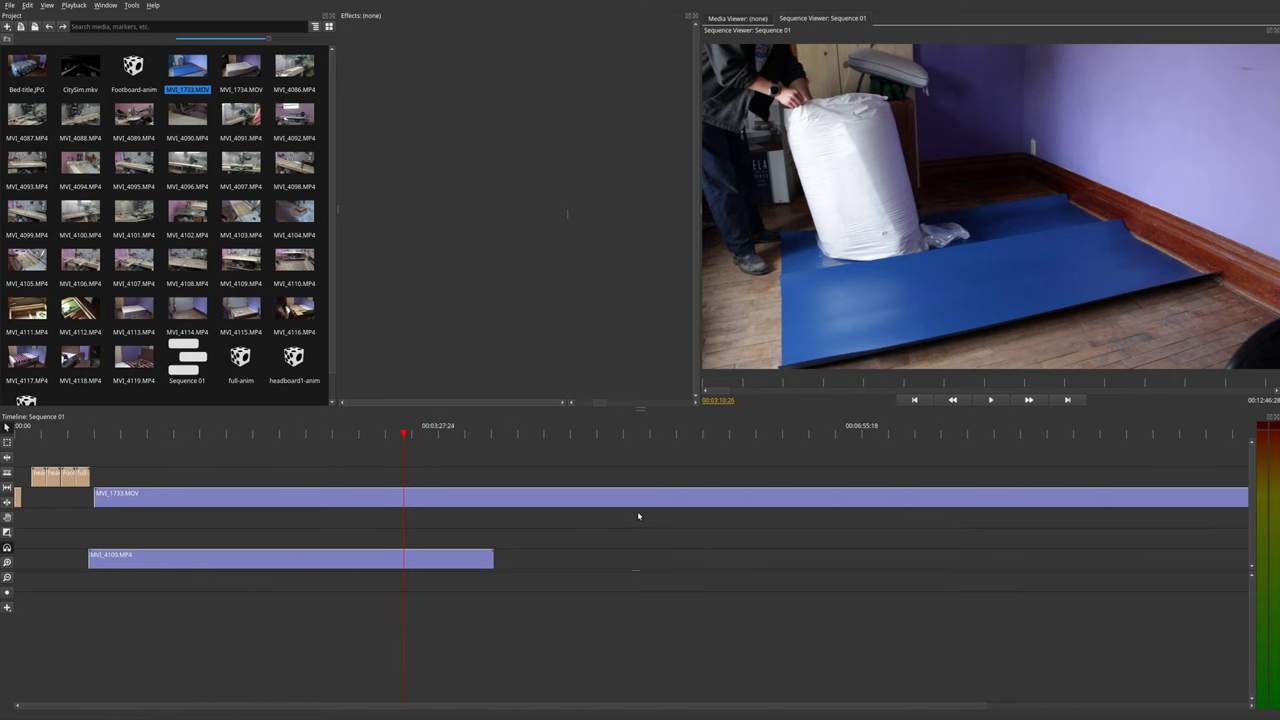
scroll(638, 515, right, 2)
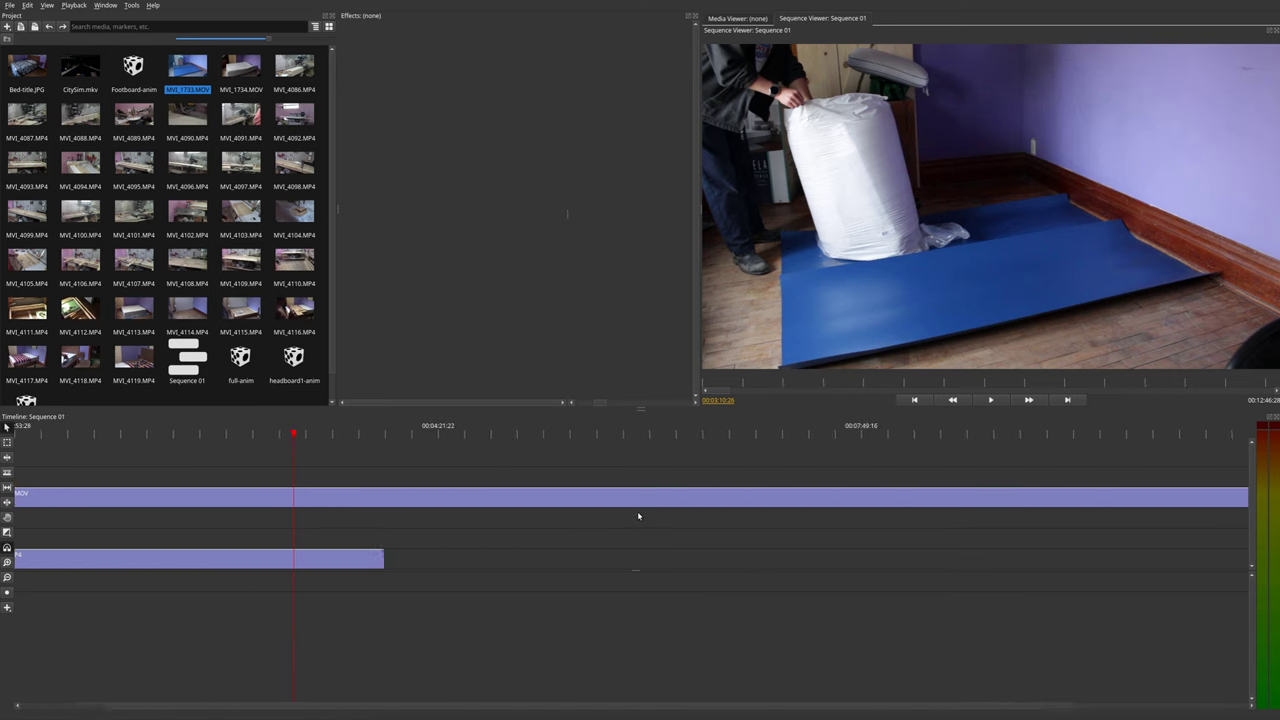
scroll(638, 515, right, 2)
scroll(638, 515, left, 3)
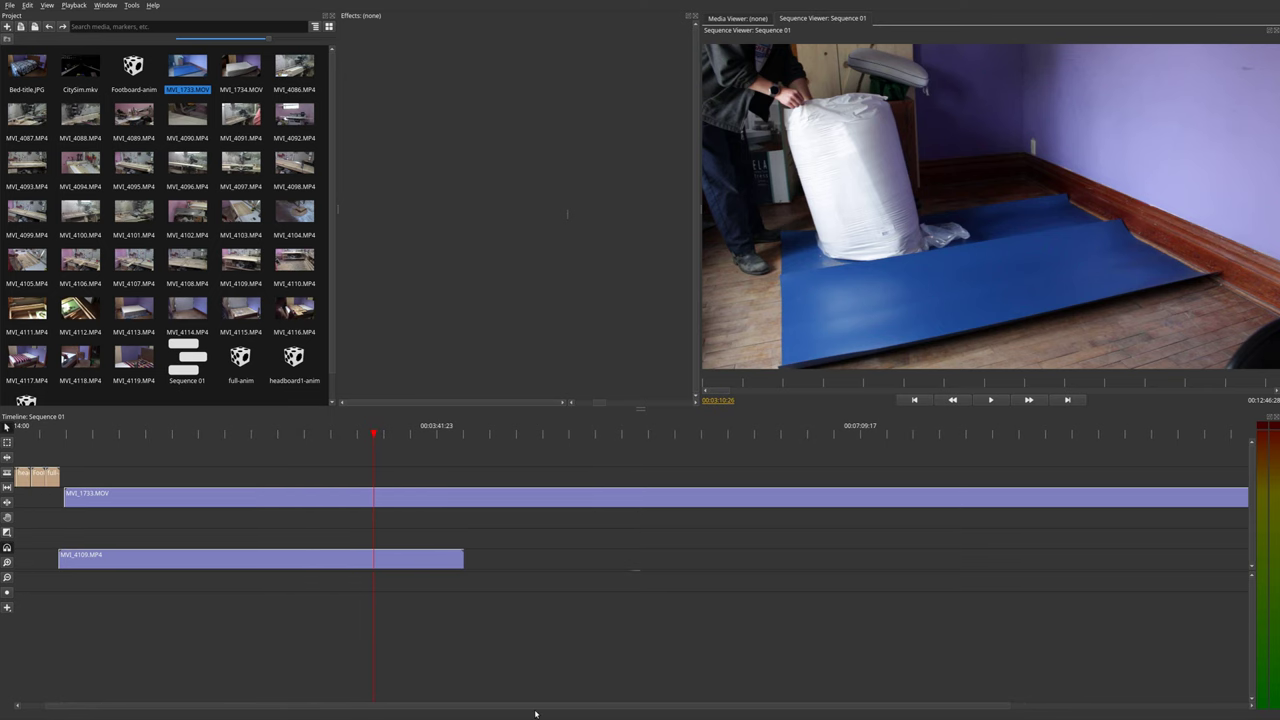
Step: Increase the height of the video tracks holding the animation clips and MVI_1733.MOV so their thumbnails show
scroll(267, 565, up, 5)
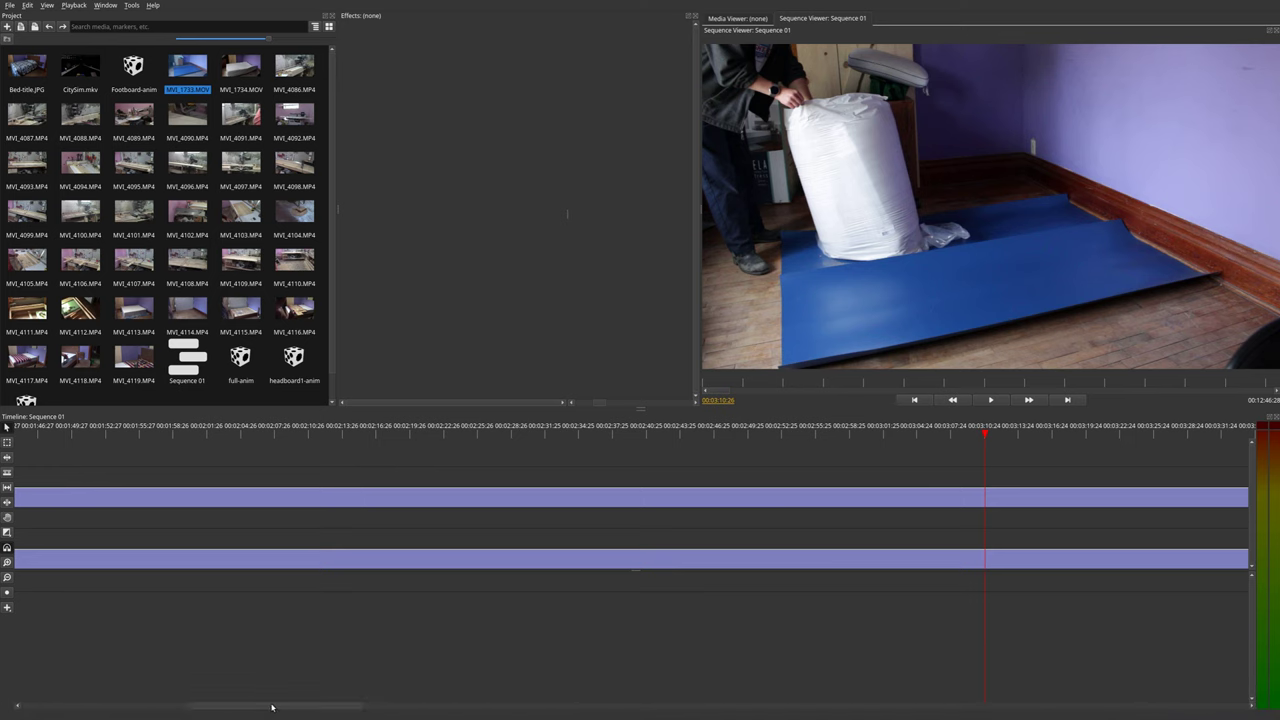
drag(271, 703, 7, 692)
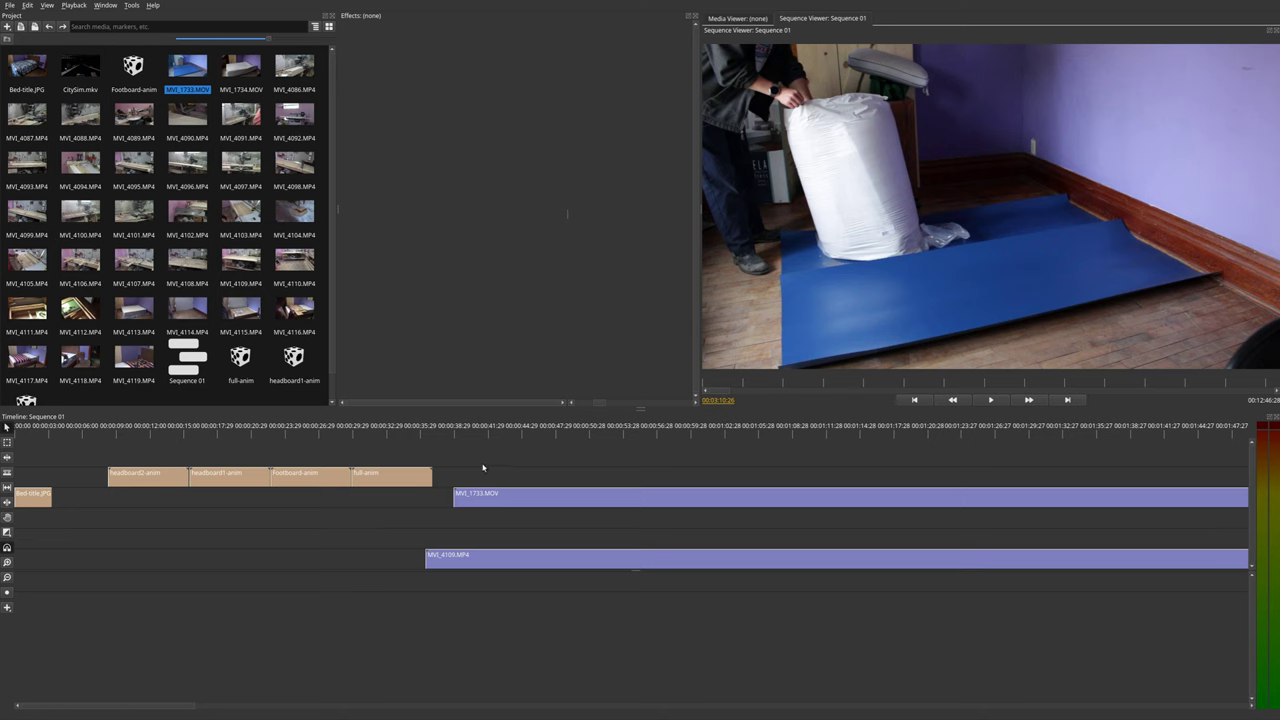
drag(483, 461, 491, 435)
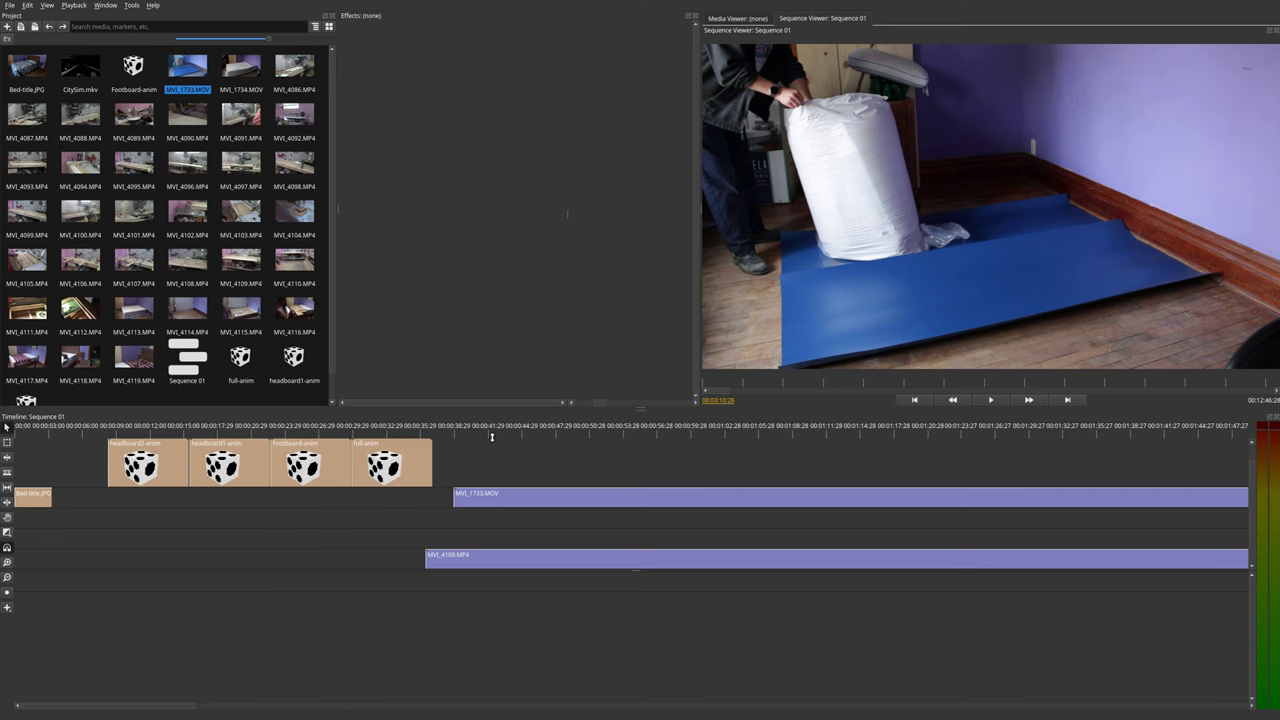
drag(485, 488, 485, 457)
Step: Examine the full length of MVI_1733.MOV on the timeline, then look closer at the area around the playhead
scroll(480, 490, right, 10)
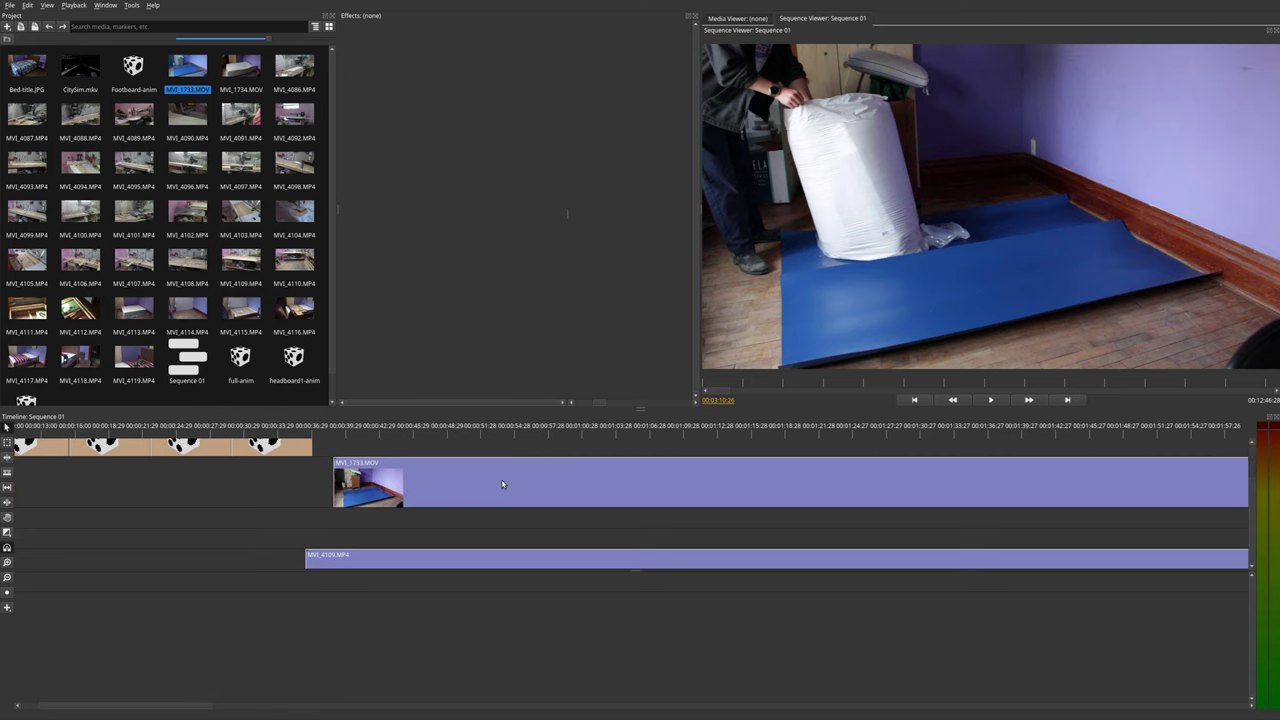
scroll(505, 492, right, 8)
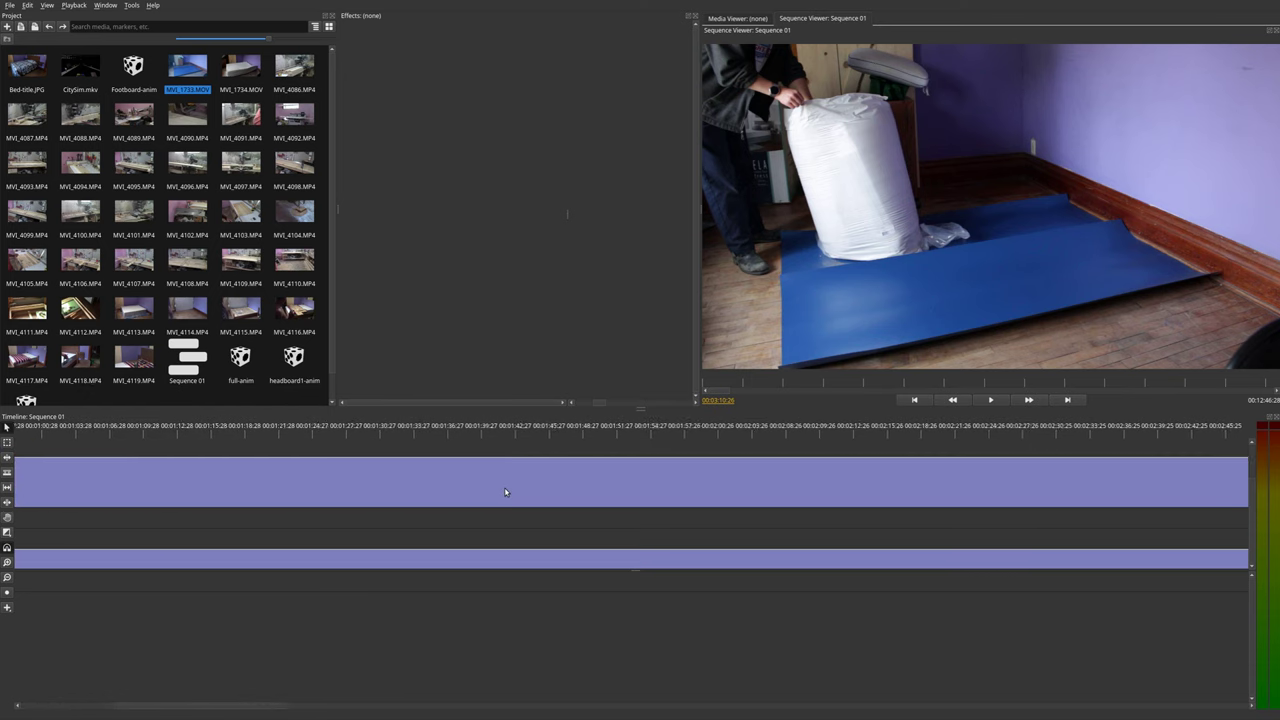
key(minus)
key(minus)
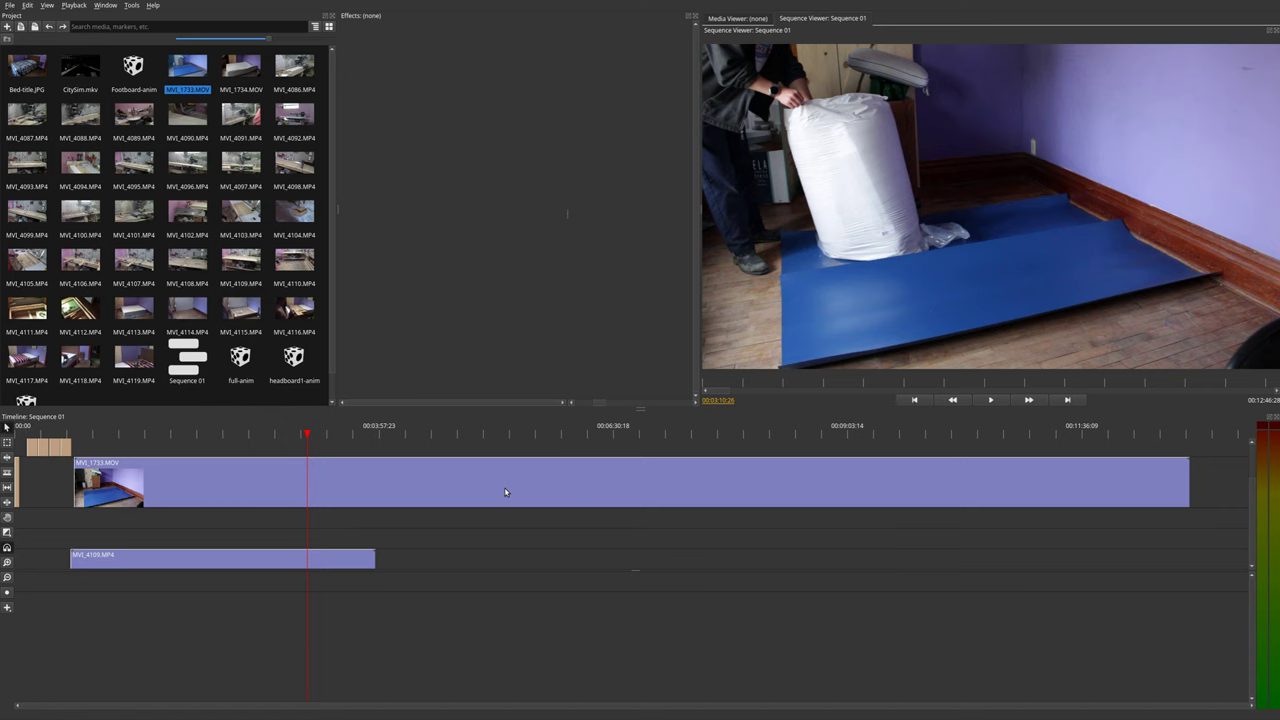
key(equal)
key(equal)
key(equal)
key(equal)
key(equal)
key(equal)
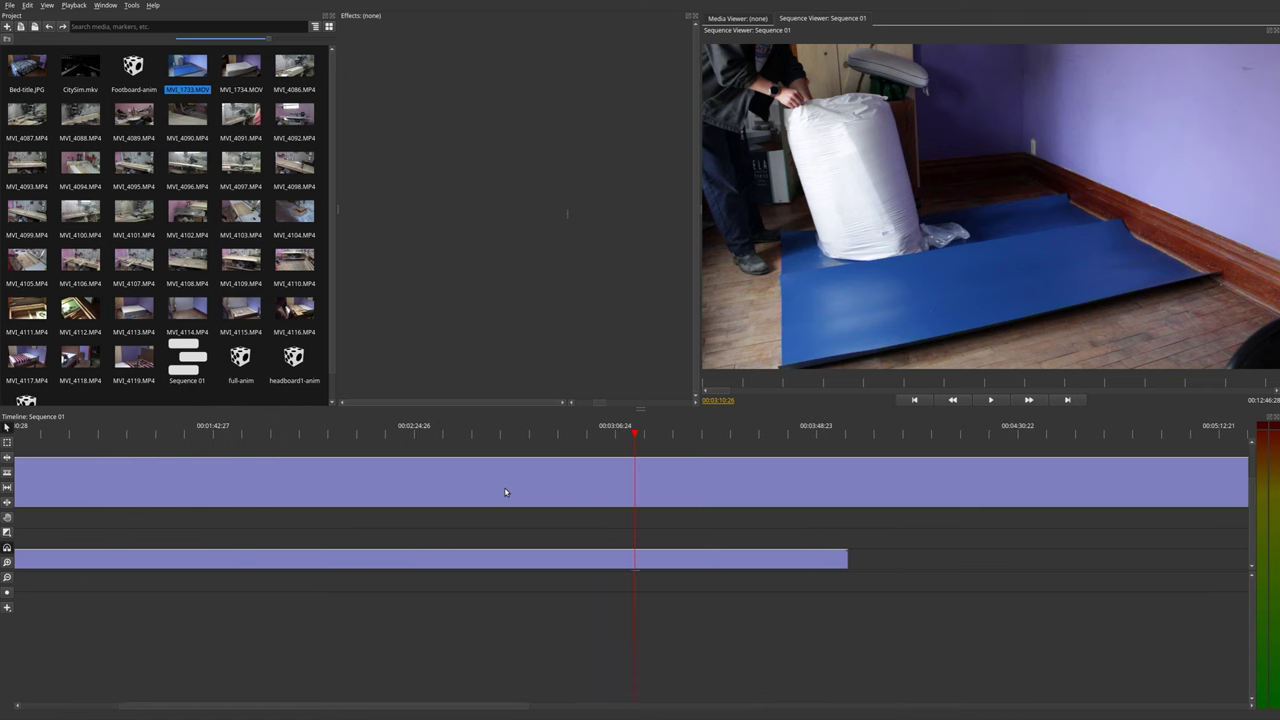
Step: Reduce the heights of the video tracks holding the animation clips and MVI_1733.MOV so the MVI_4109.MP4 track fits in view
scroll(505, 495, left, 6)
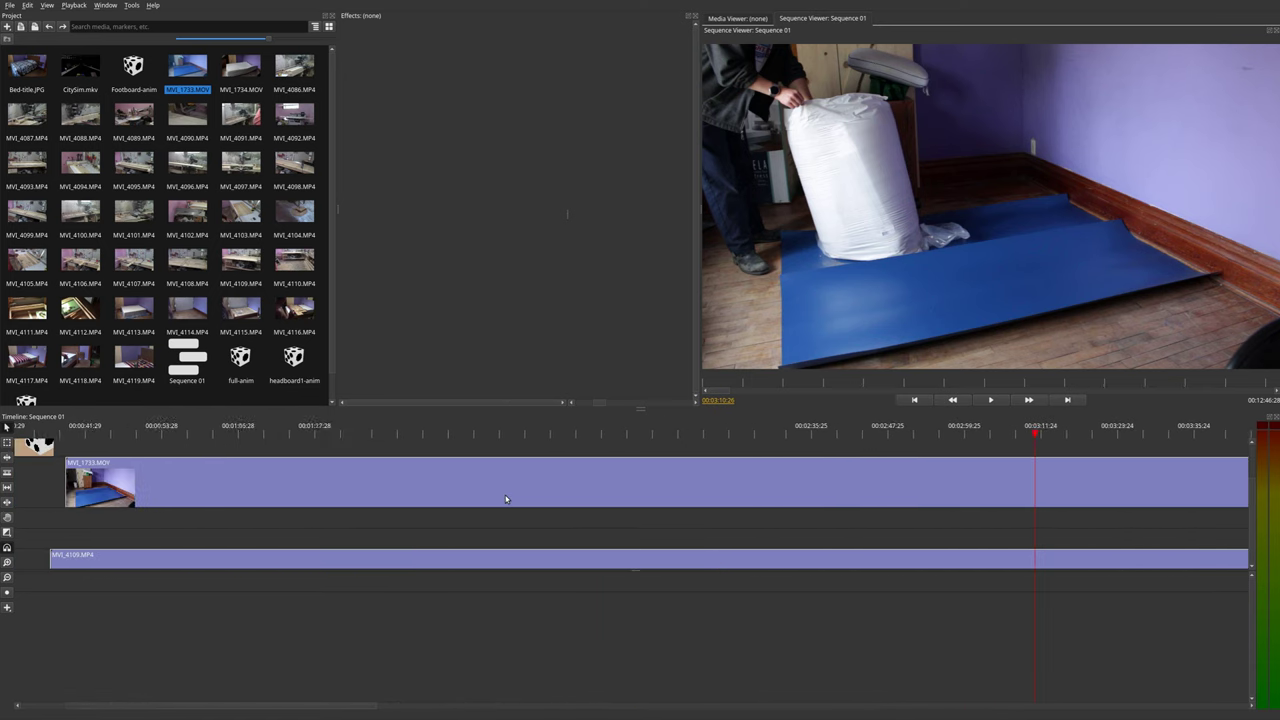
scroll(503, 496, left, 1)
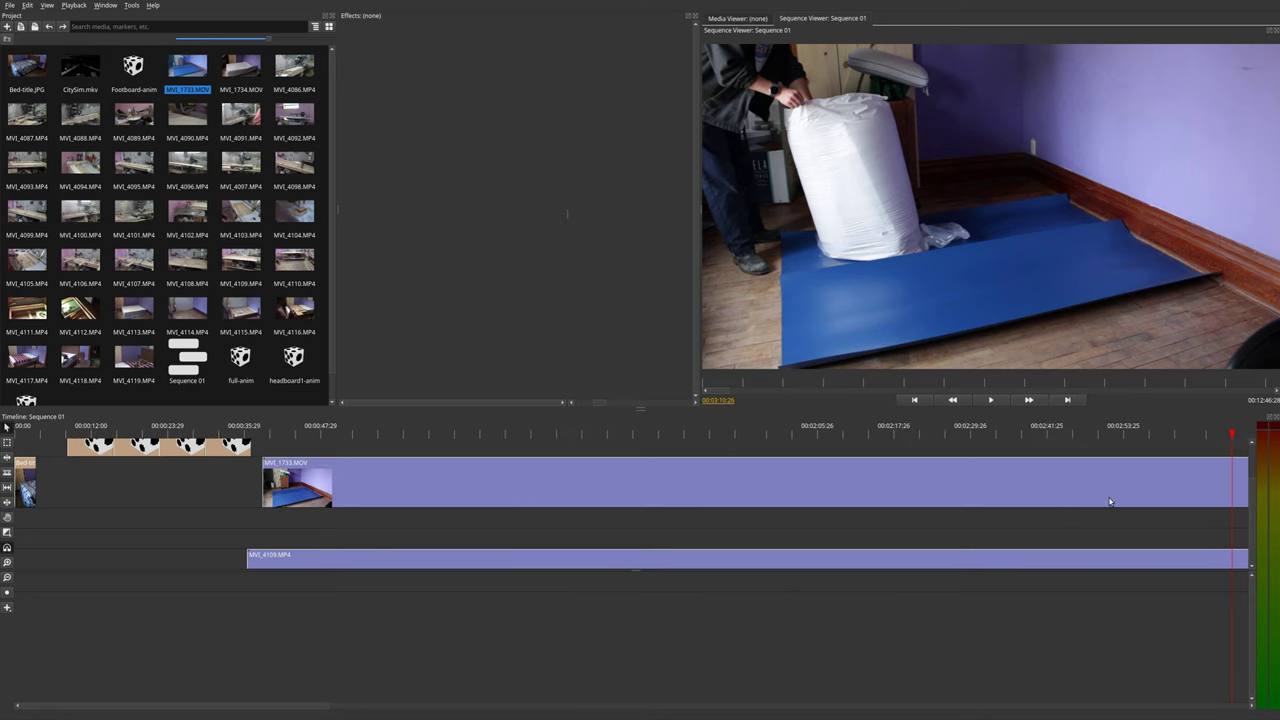
scroll(1092, 498, up, 2)
scroll(1092, 498, down, 2)
scroll(1077, 500, down, 2)
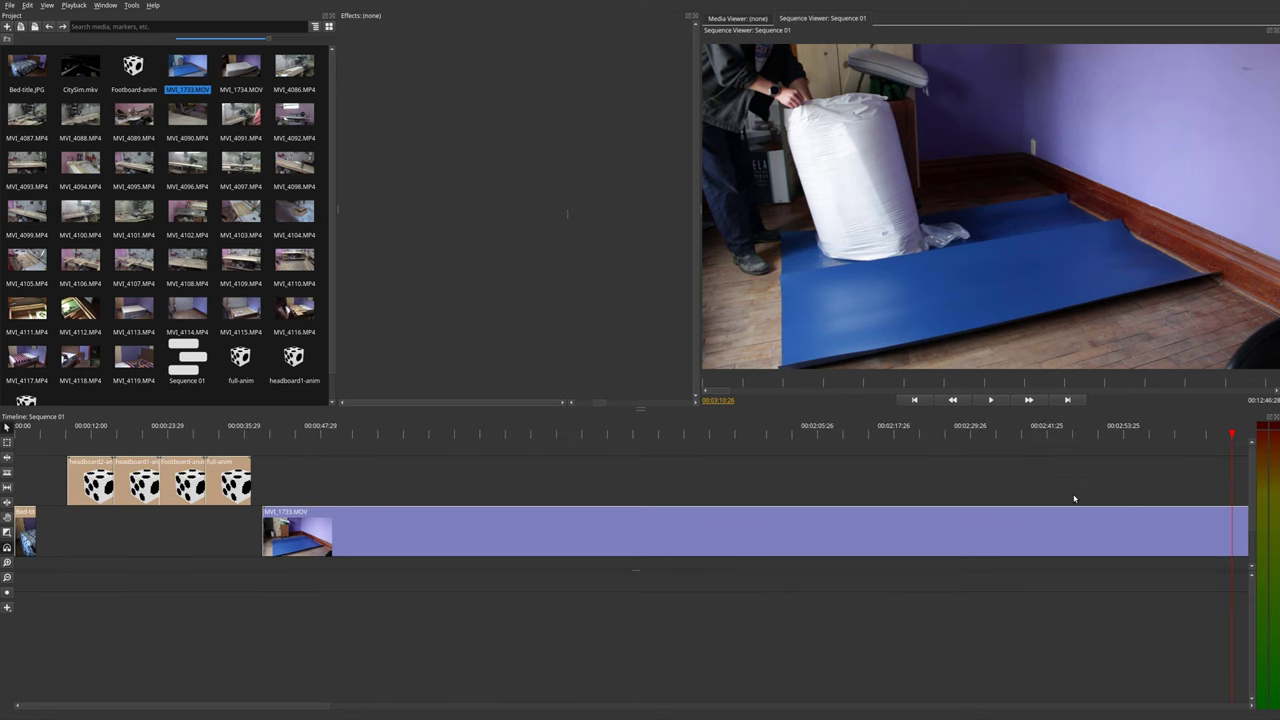
scroll(365, 514, up, 2)
scroll(287, 462, down, 2)
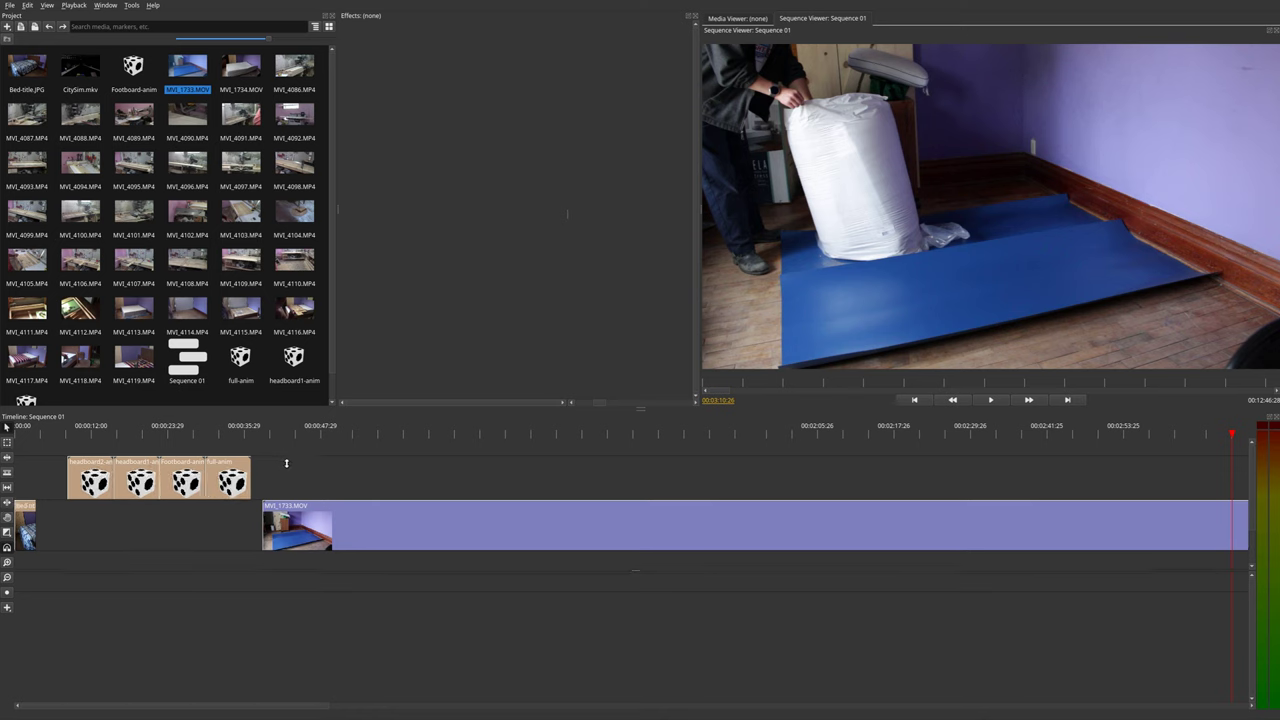
scroll(286, 472, down, 1)
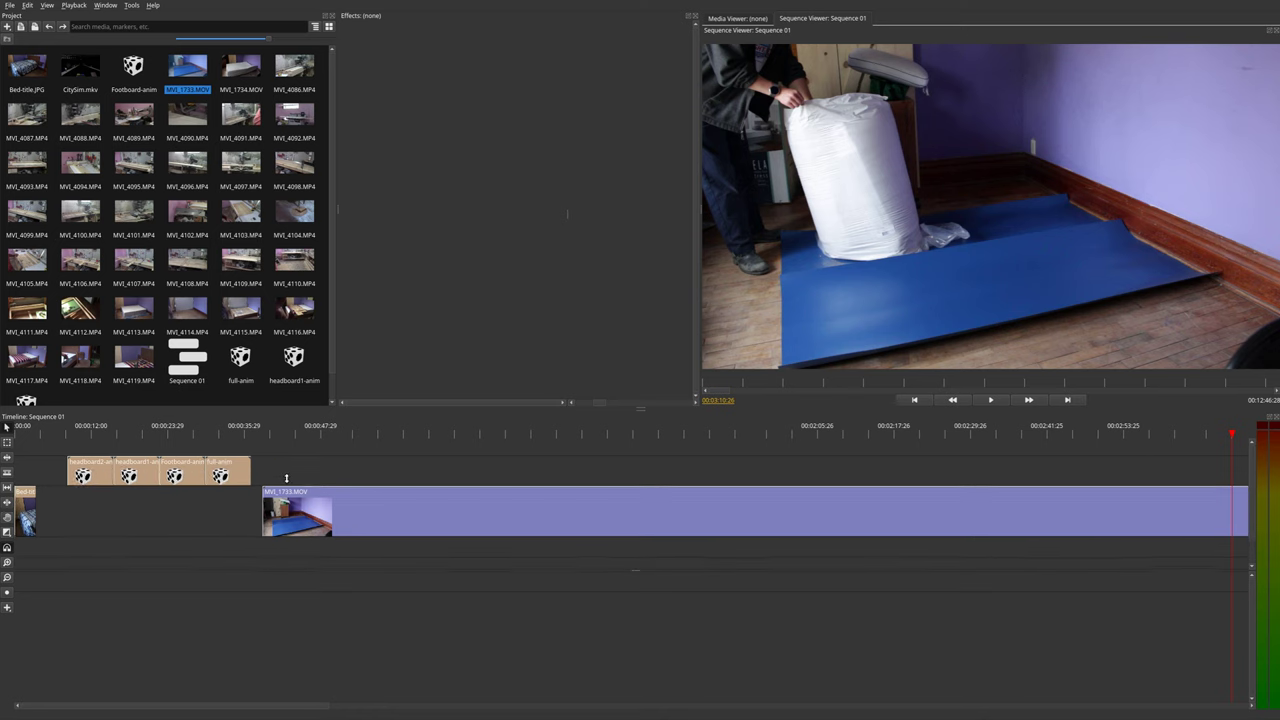
scroll(300, 490, down, 2)
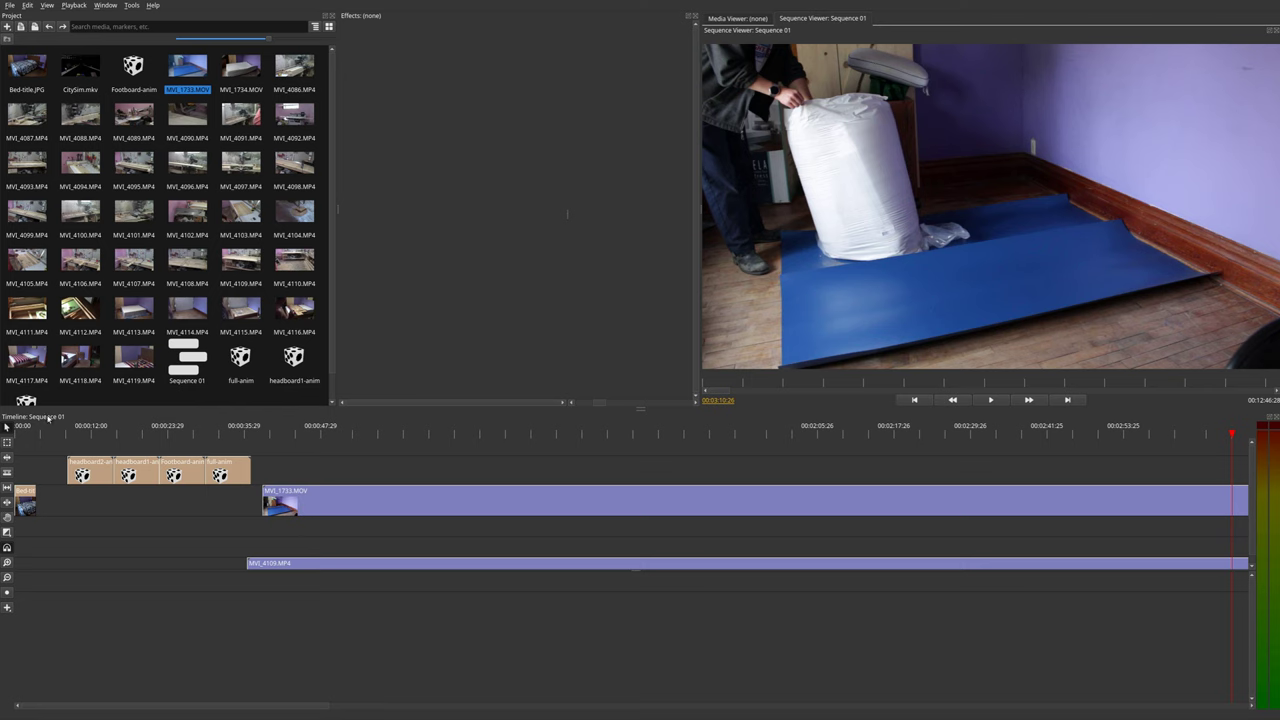
Step: Import 0000.png from the Warning folder in the file manager into the project as an image sequence
drag(76, 437, 205, 437)
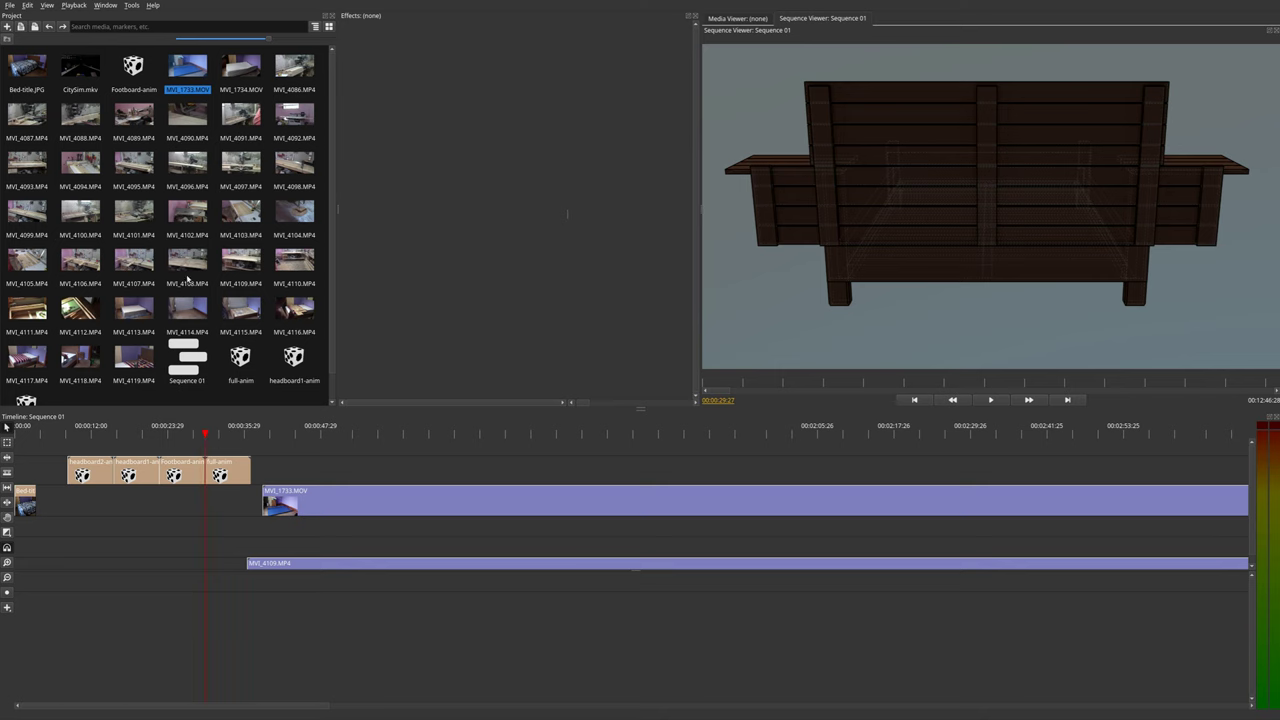
scroll(180, 262, down, 1)
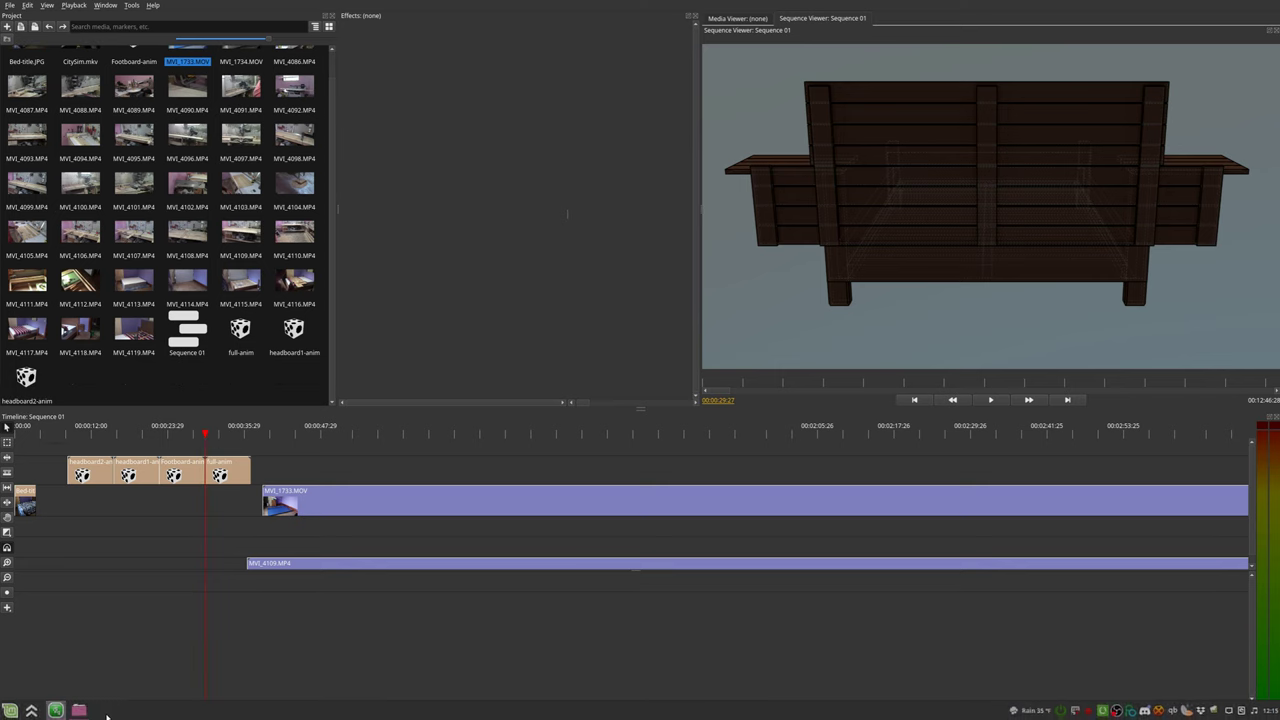
click(79, 710)
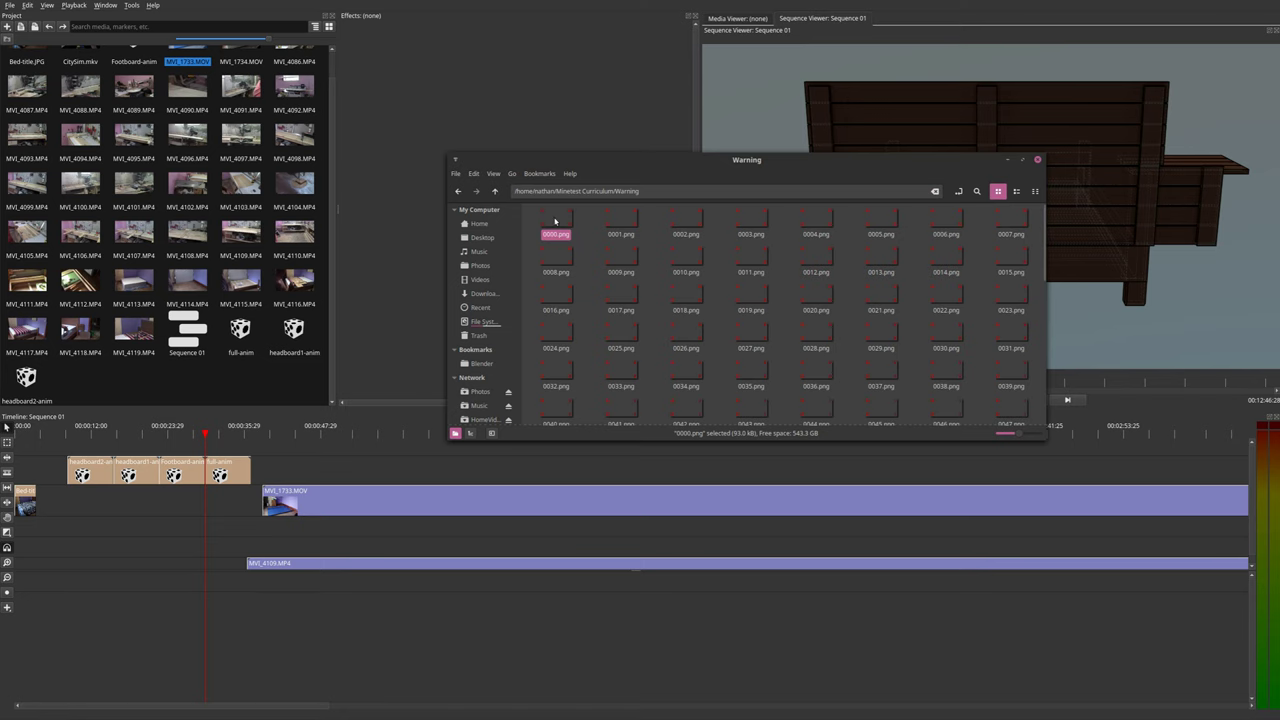
drag(555, 221, 220, 386)
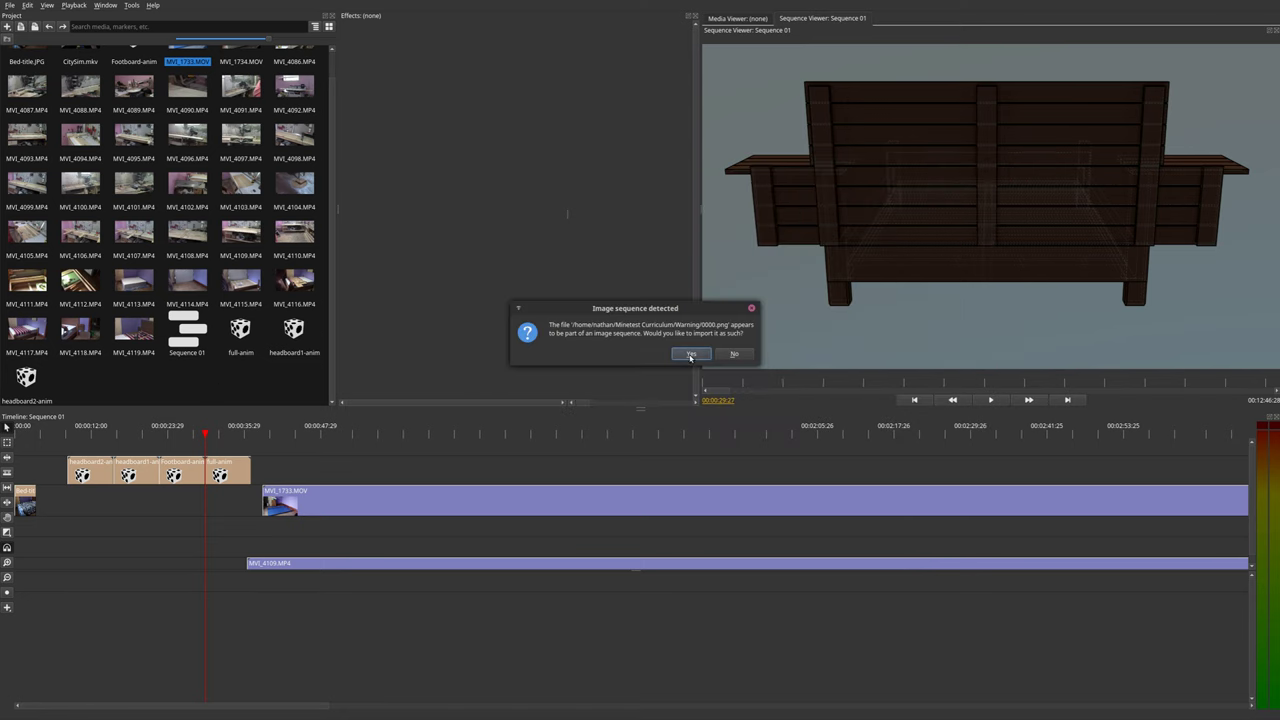
click(691, 354)
scroll(141, 188, up, 1)
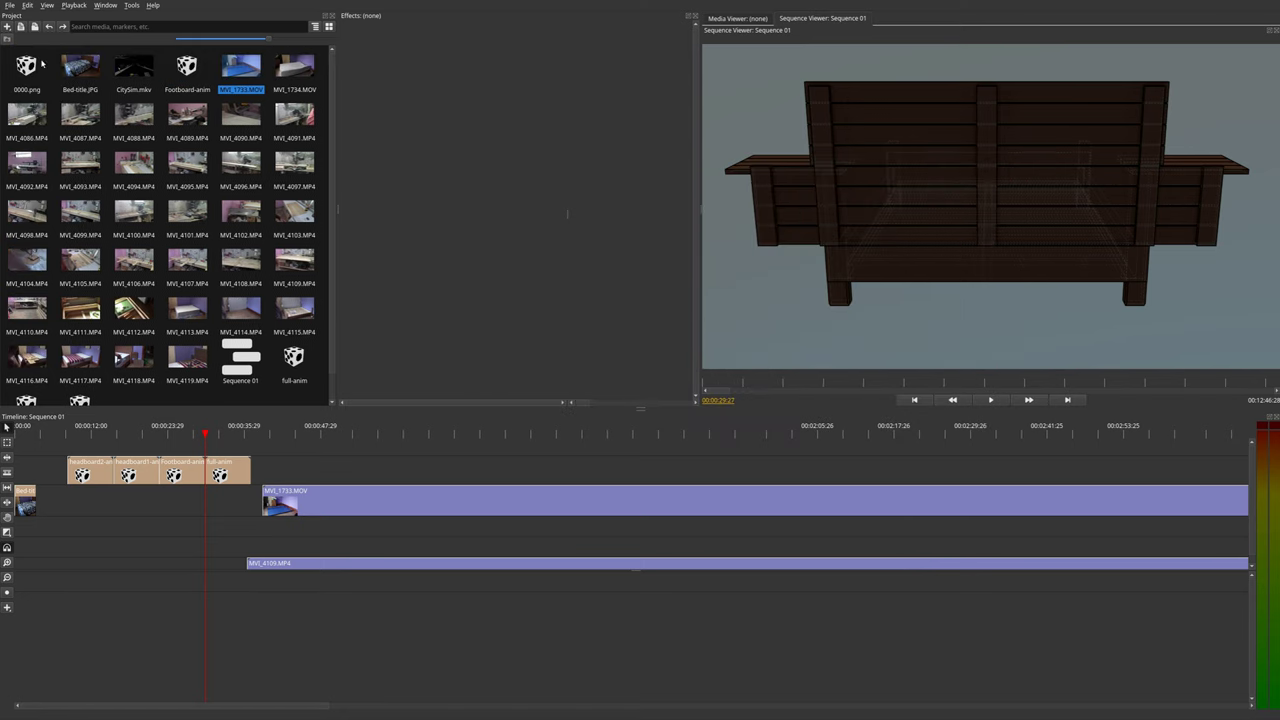
Step: Place the 0000.png sequence above MVI_1733.MOV at about 51 seconds and select it with the playhead inside the clip
drag(26, 66, 362, 433)
click(340, 431)
click(358, 470)
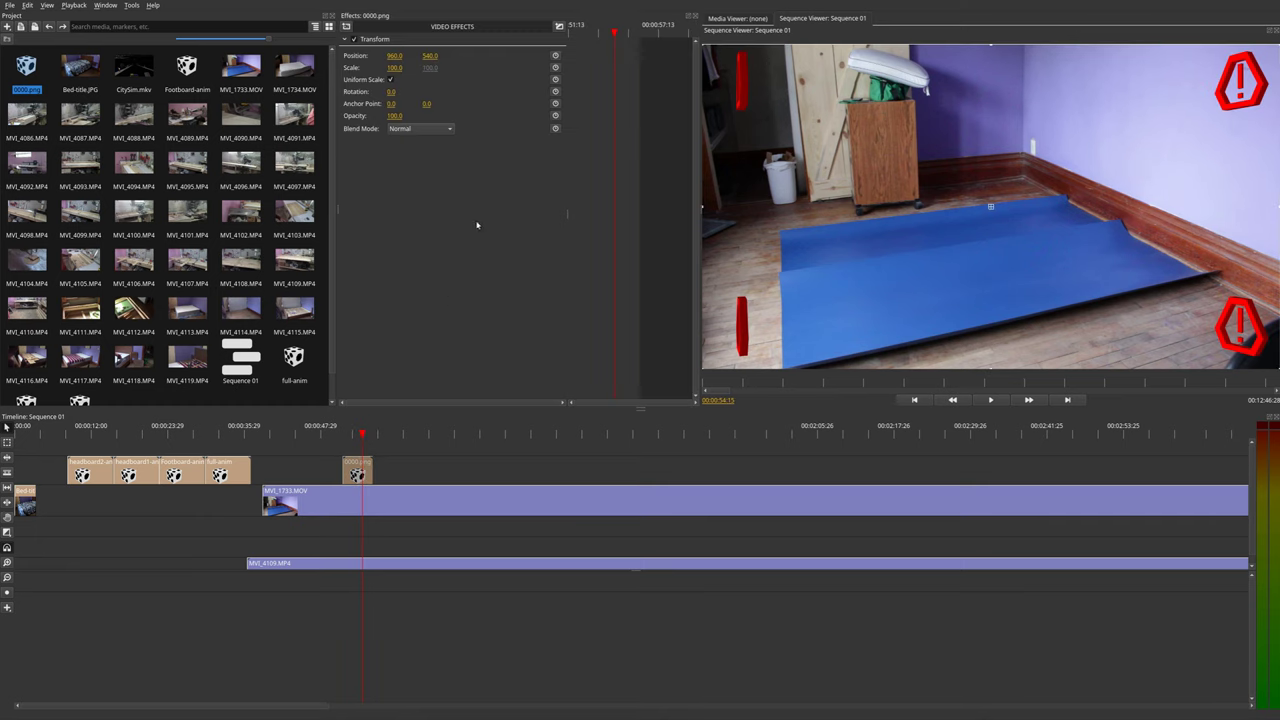
Step: Enlarge the effect keyframe area and add the Pixelate effect to the 0000.png clip, previewing it around 00:00:54:24
drag(567, 217, 504, 217)
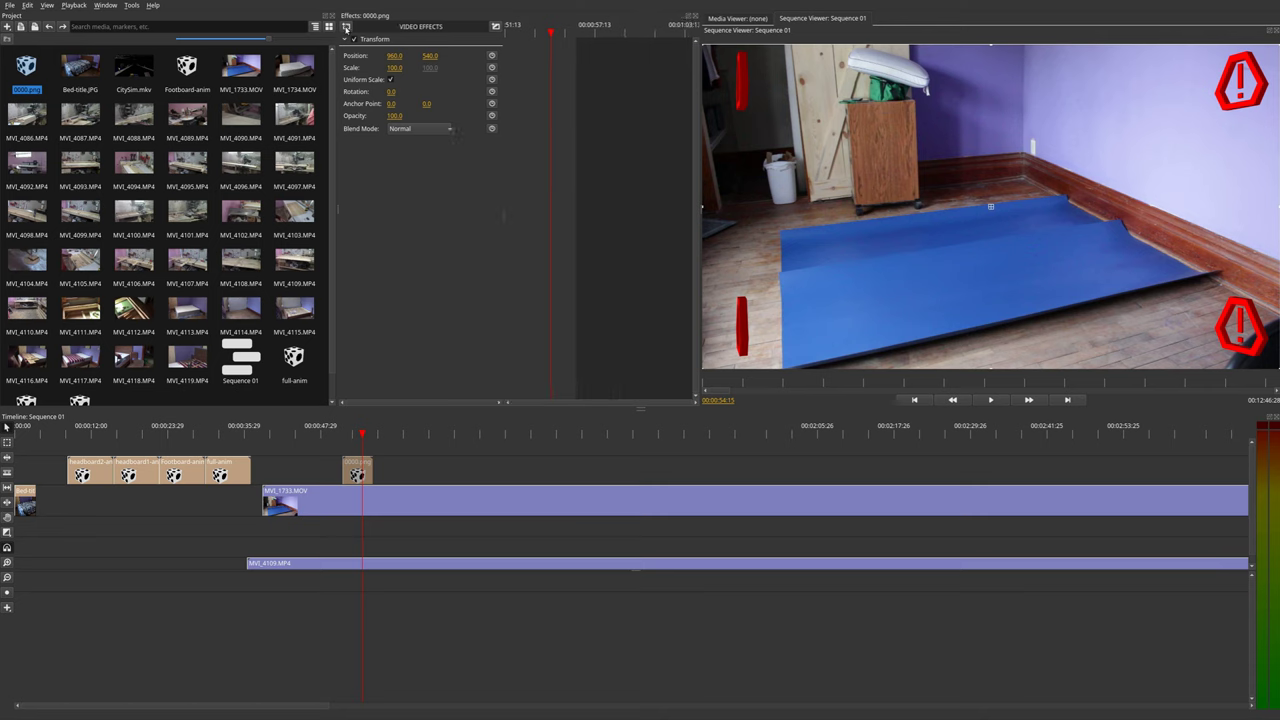
click(346, 27)
mouse_move(365, 35)
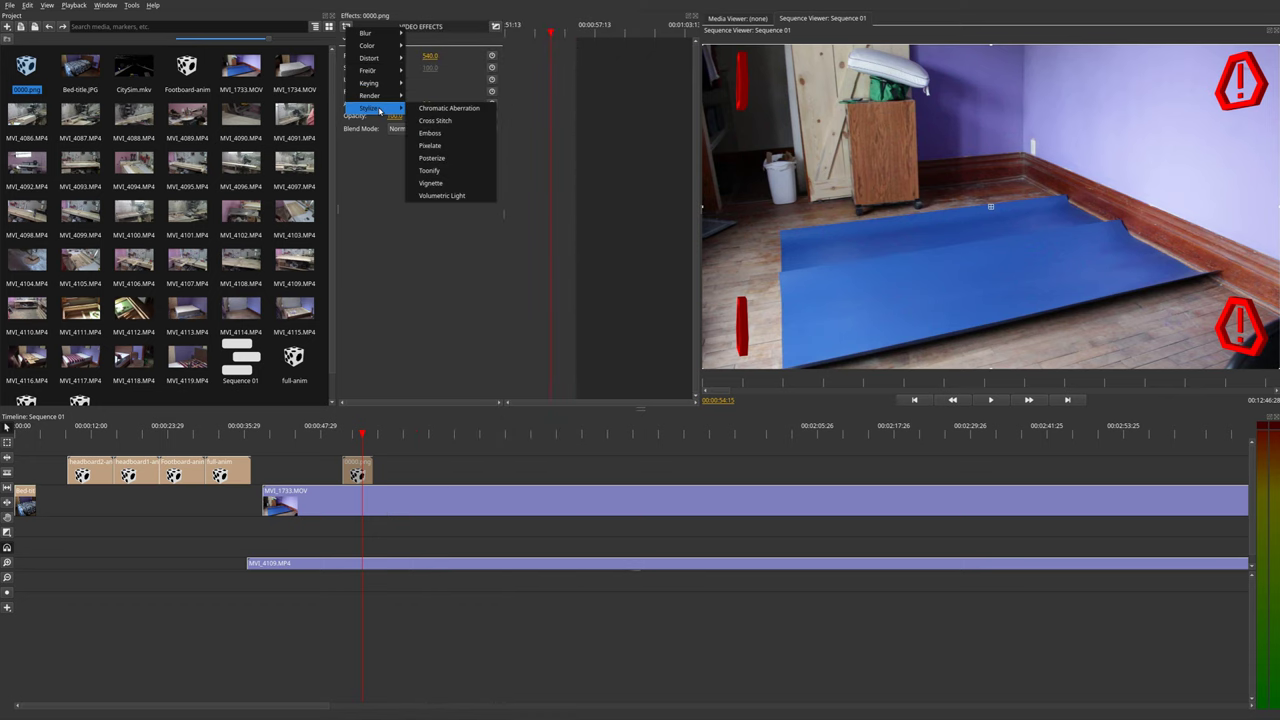
click(463, 148)
mouse_move(359, 433)
mouse_down()
mouse_move(343, 434)
mouse_move(364, 438)
mouse_up()
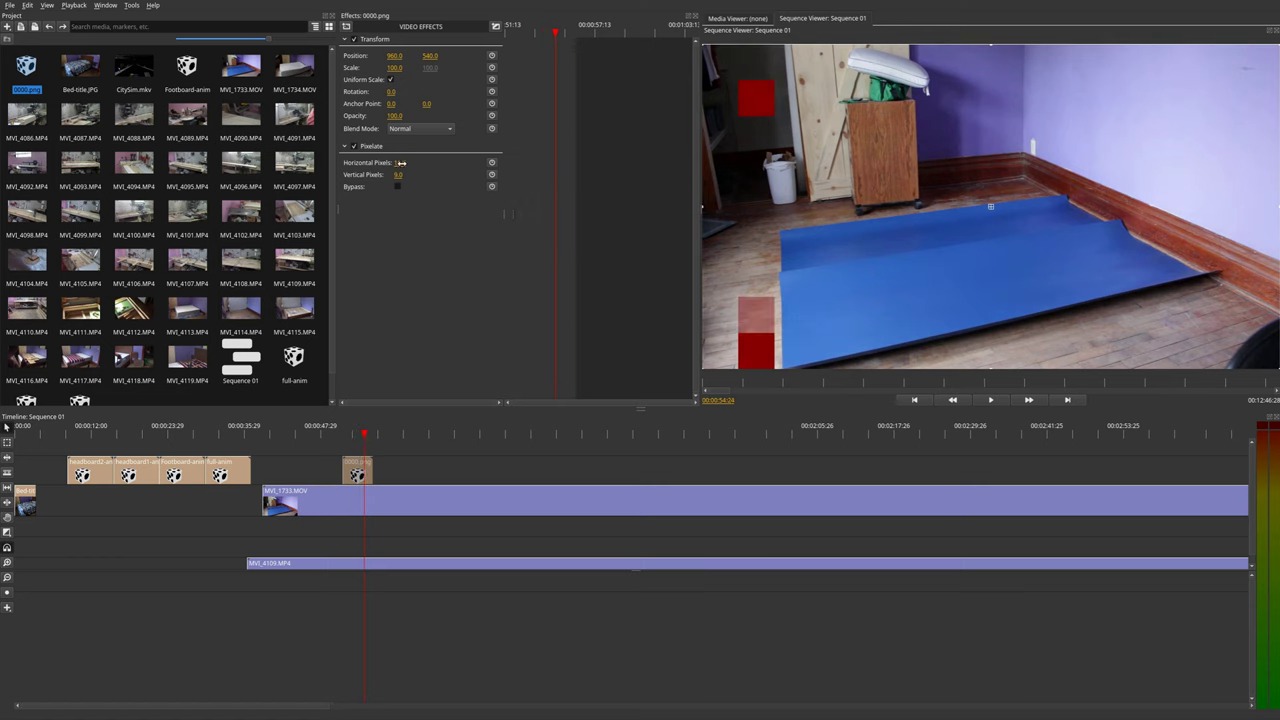
Step: Set the Pixelate effect's horizontal pixels to 32 and vertical pixels to 18
text(33)
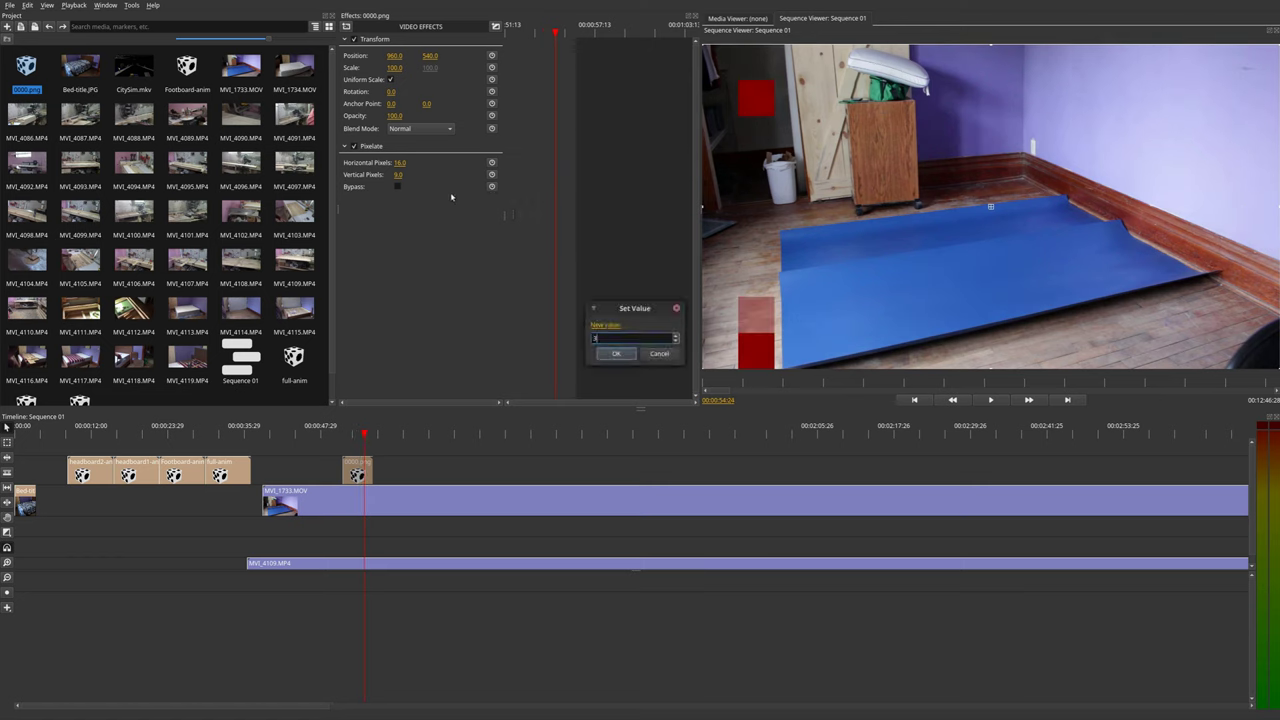
key(Return)
click(398, 174)
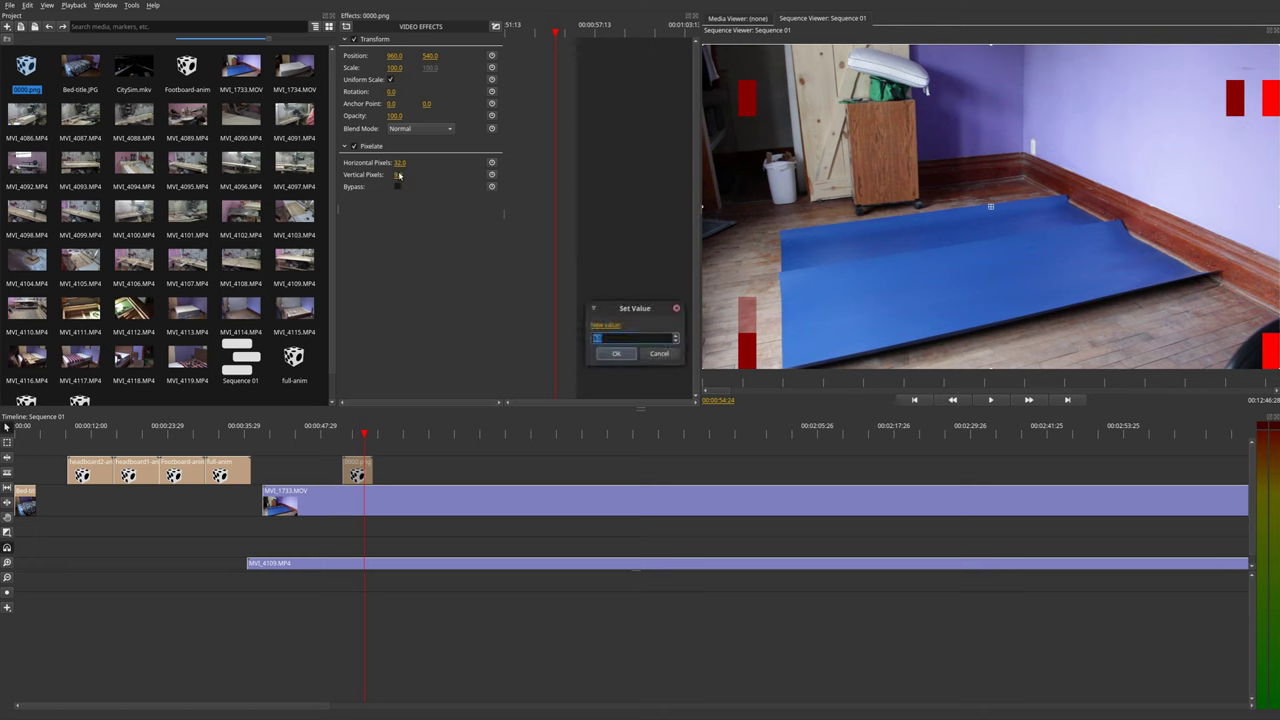
text(32)
key(Return)
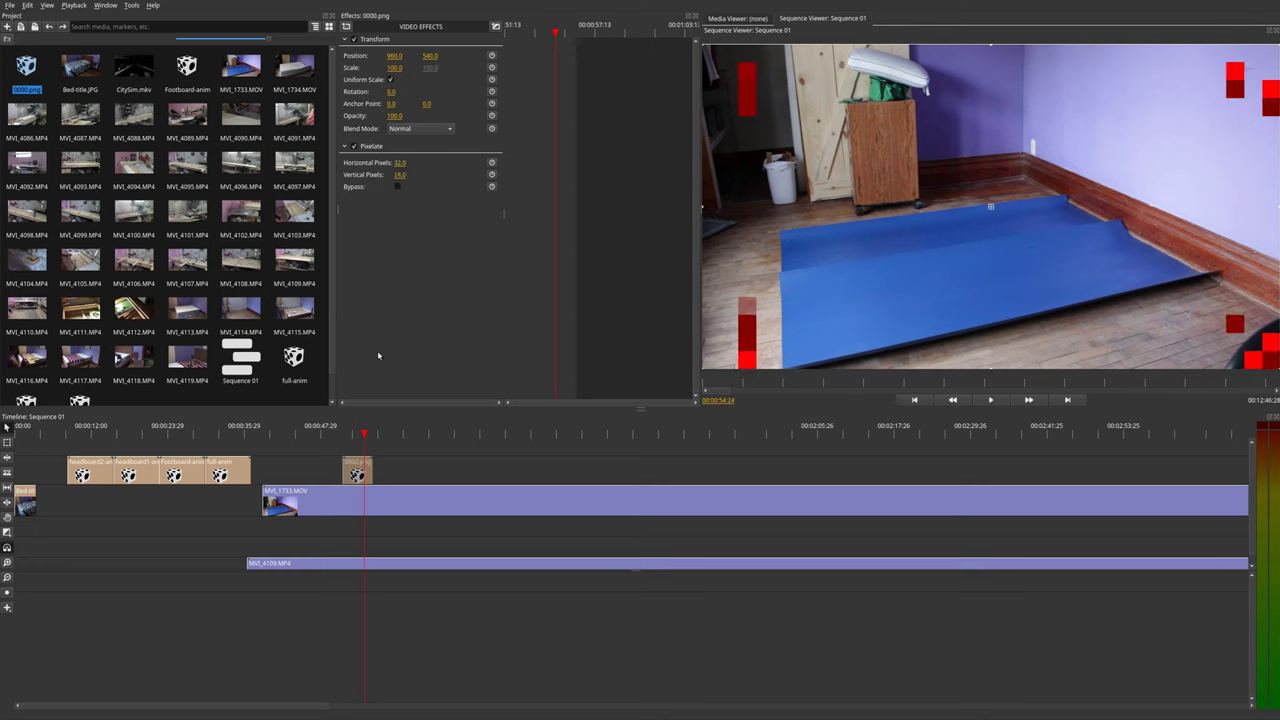
Step: Enable keyframing for Pixelate's horizontal and vertical pixels at the start of the 0000.png clip, at 00:00:51:13
click(357, 447)
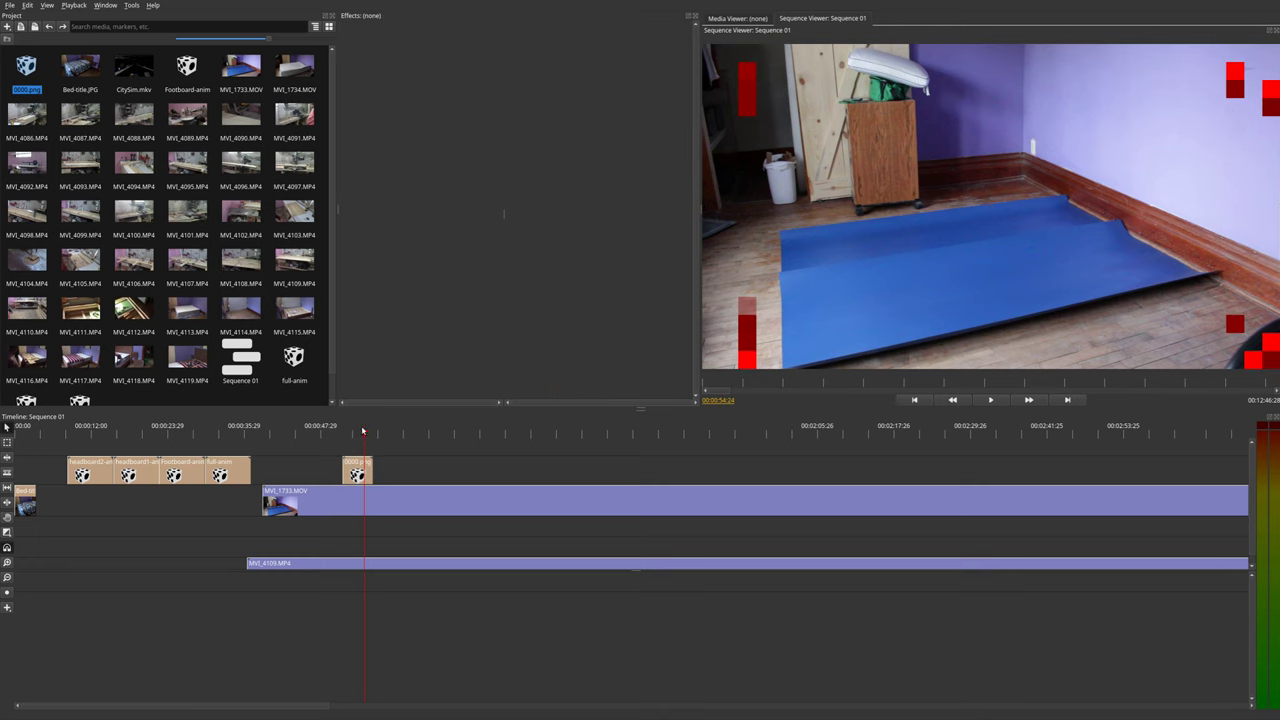
click(350, 437)
mouse_move(350, 437)
mouse_down()
mouse_move(370, 440)
mouse_move(343, 437)
mouse_up()
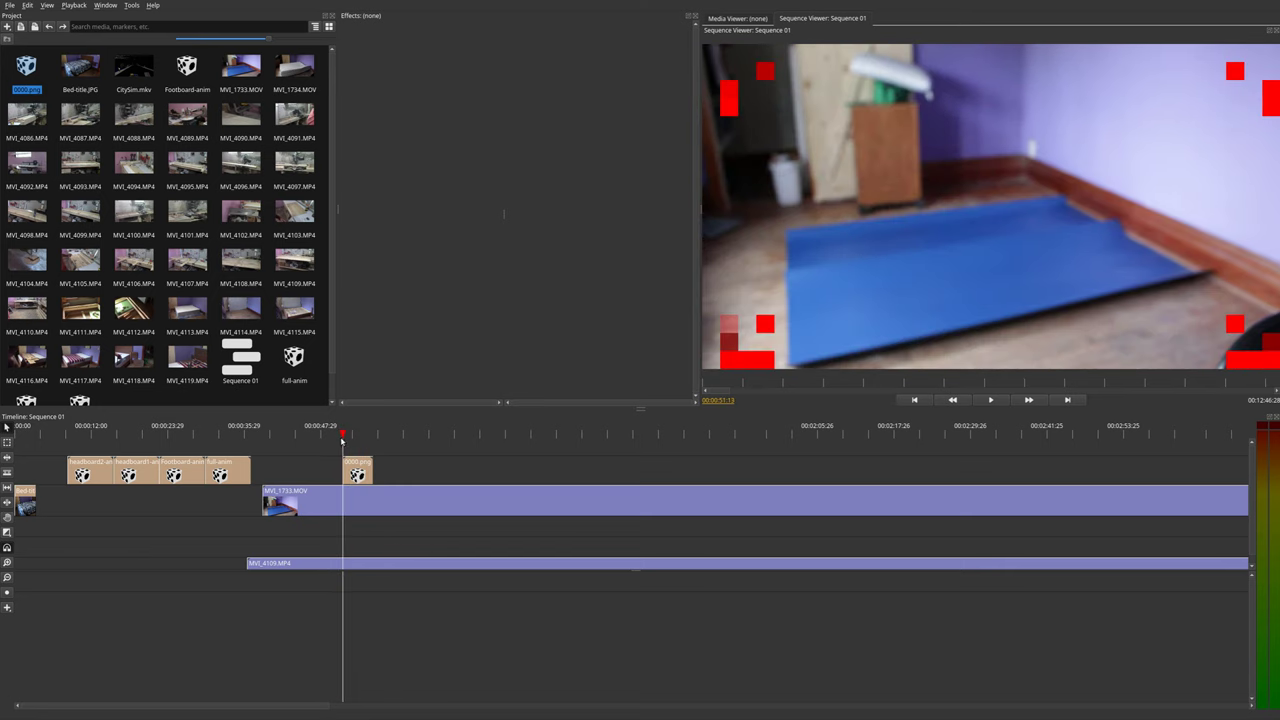
click(360, 466)
click(491, 162)
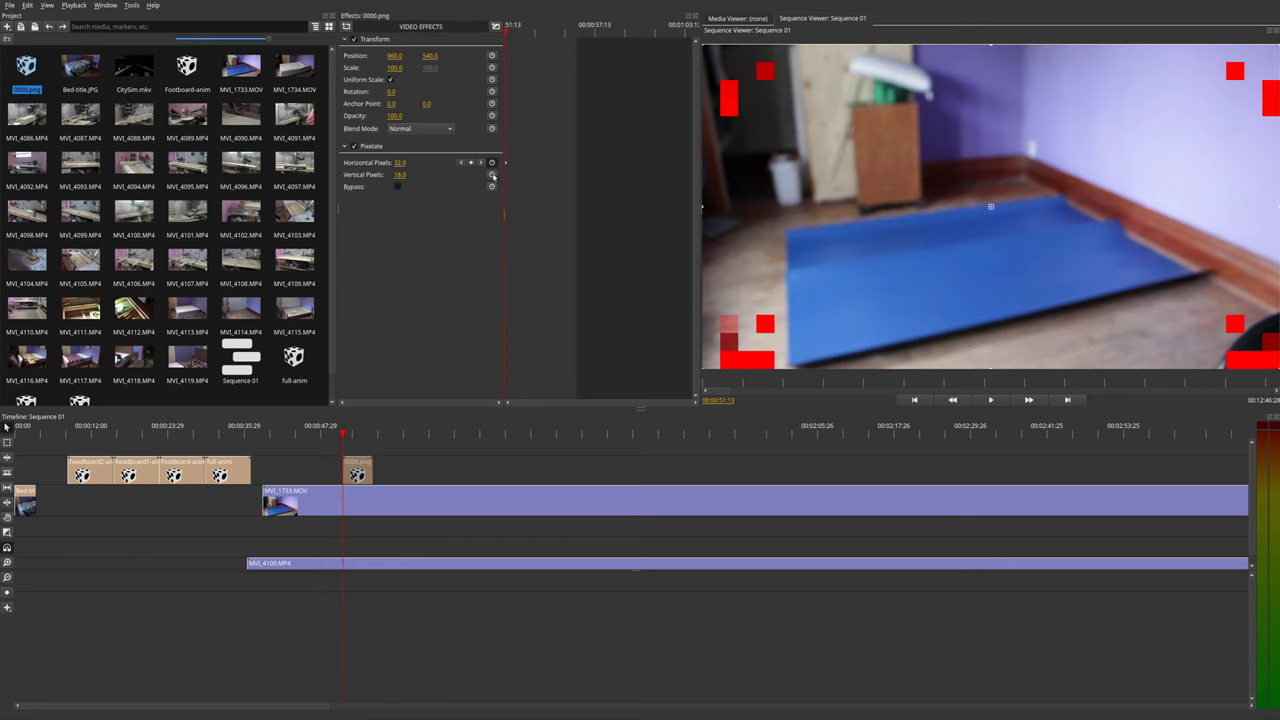
click(491, 175)
Step: Keyframe Pixelate at 320 horizontal and 180 vertical pixels at the 0000.png clip's end, 00:00:56:06, and scrub back through the animation
scroll(750, 488, up, 4)
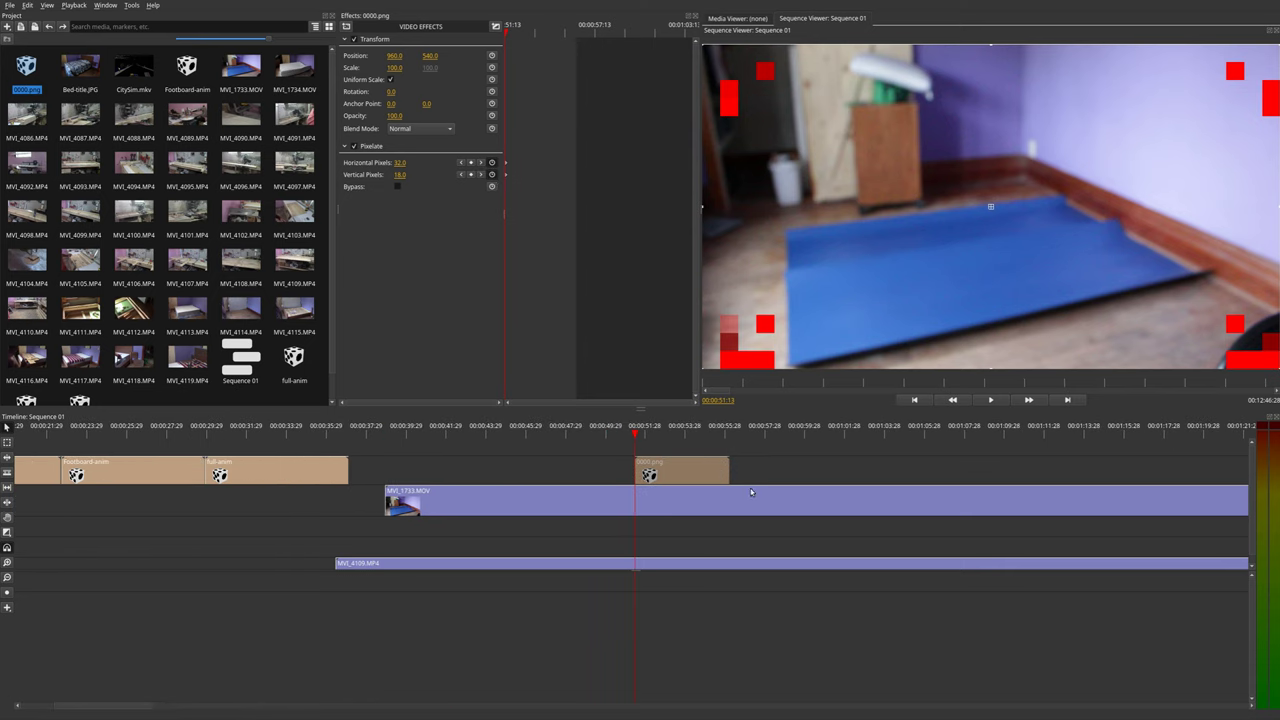
scroll(757, 472, left, 1)
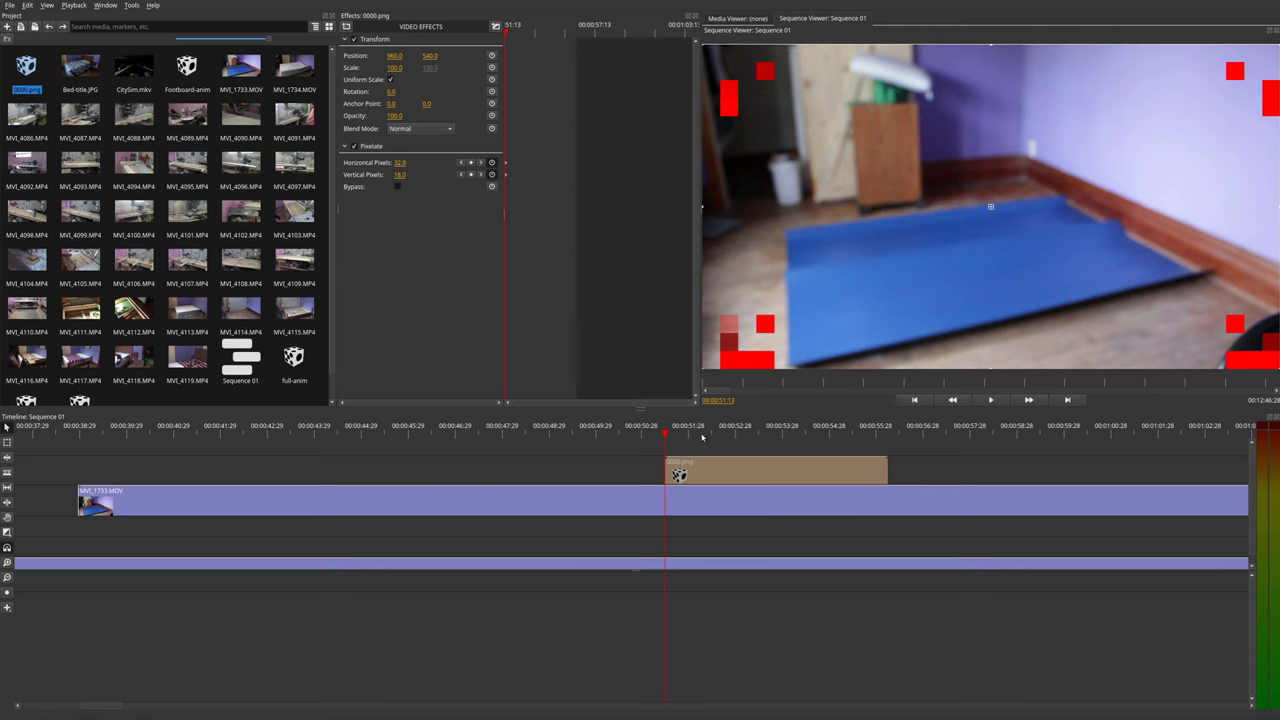
drag(668, 435, 882, 443)
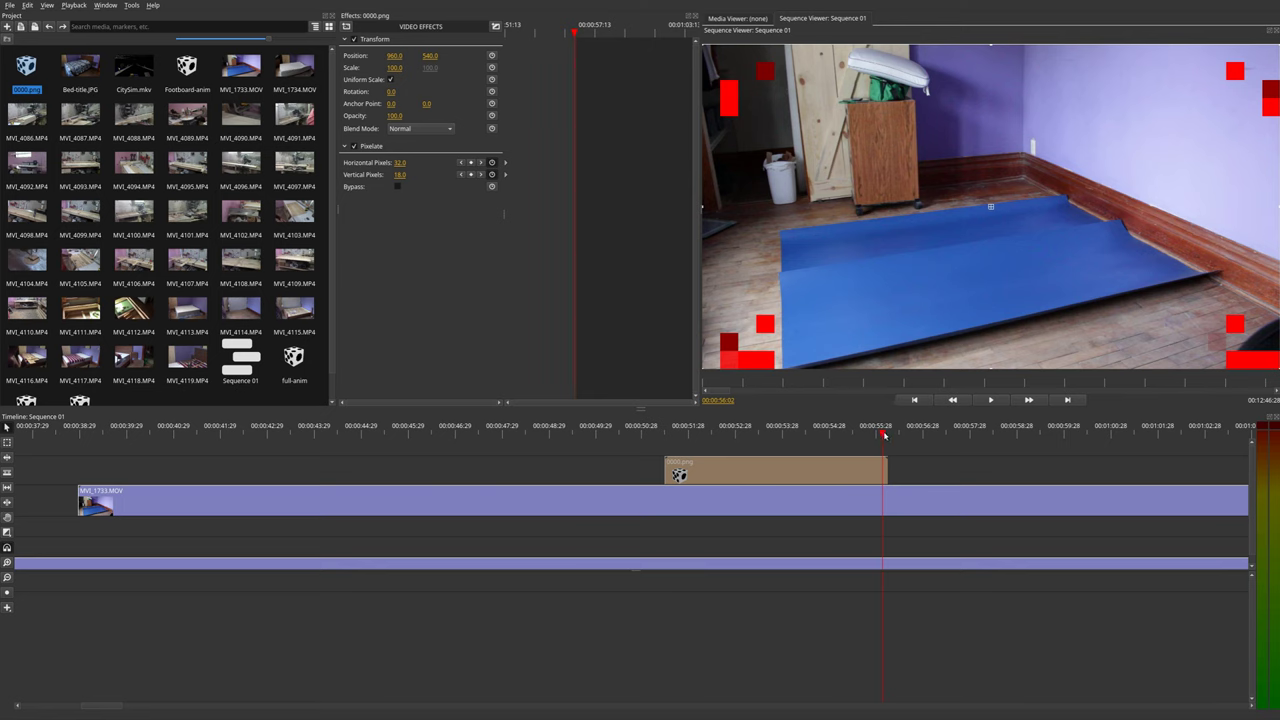
drag(884, 436, 889, 436)
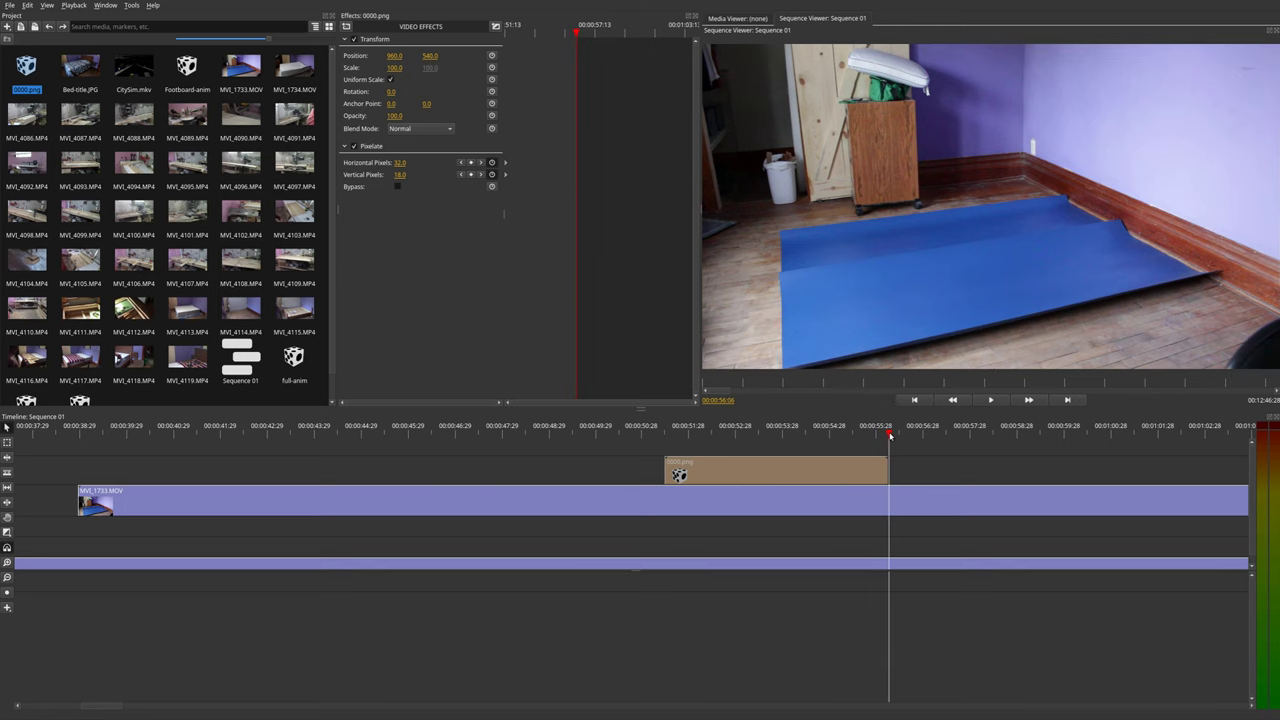
click(398, 162)
text(320)
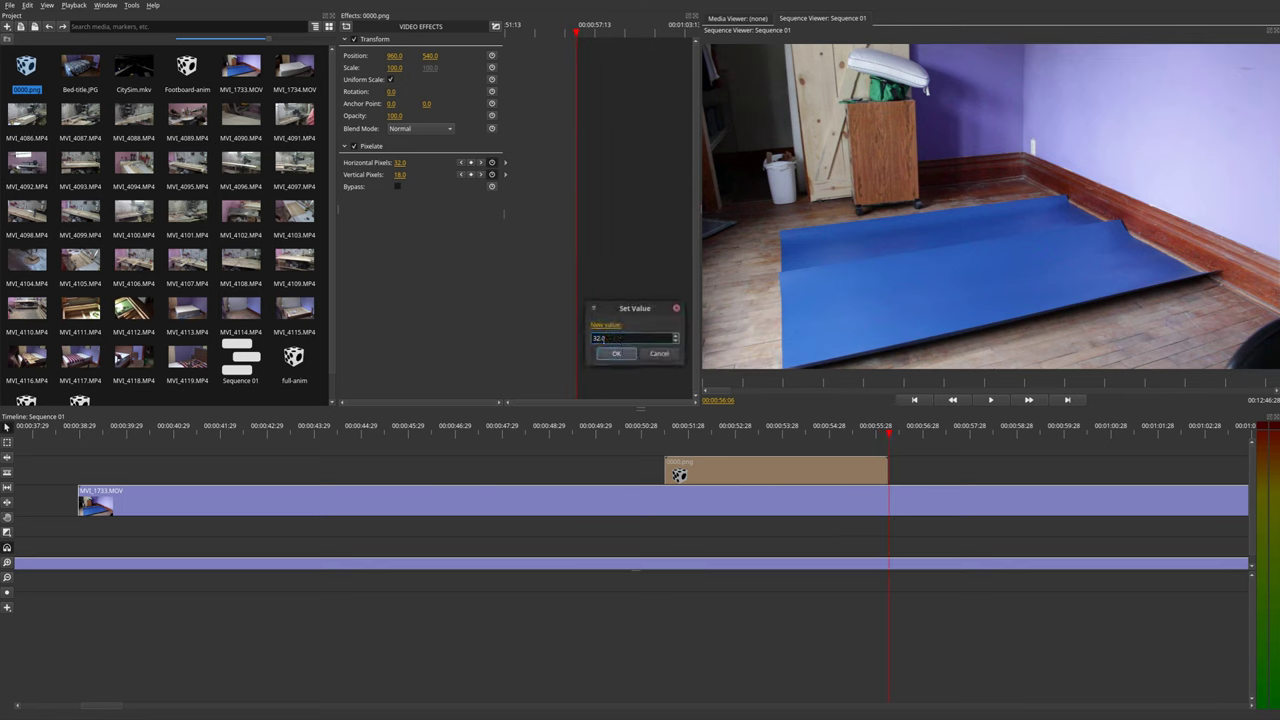
click(616, 354)
click(399, 174)
text(180)
click(616, 355)
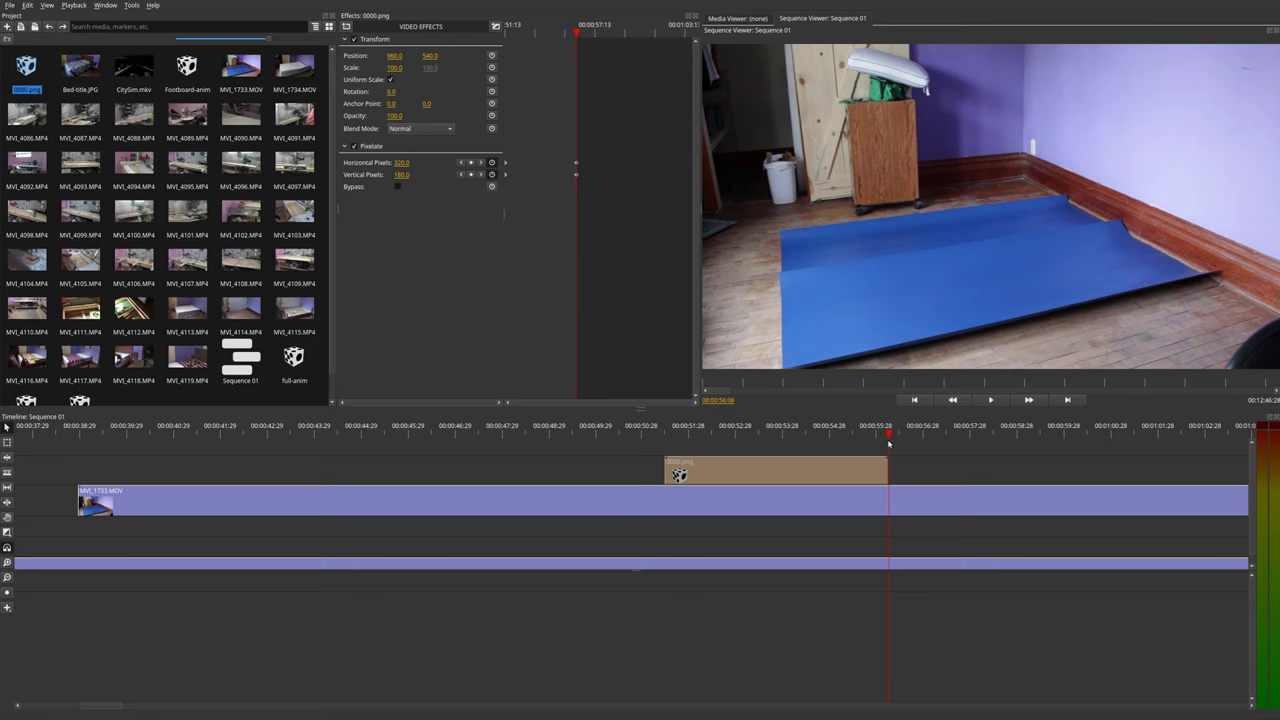
drag(879, 438, 716, 435)
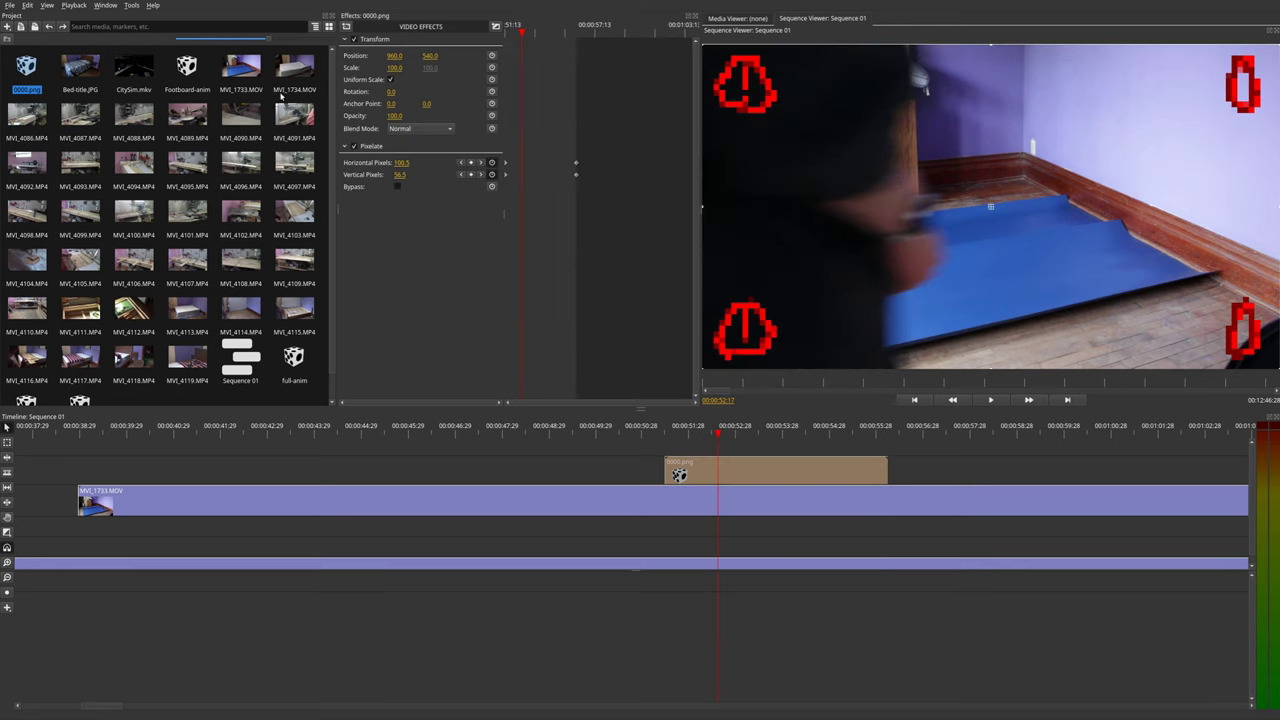
Step: Open the Graph Editor and dock it between the effect controls and the sequence viewer
click(97, 6)
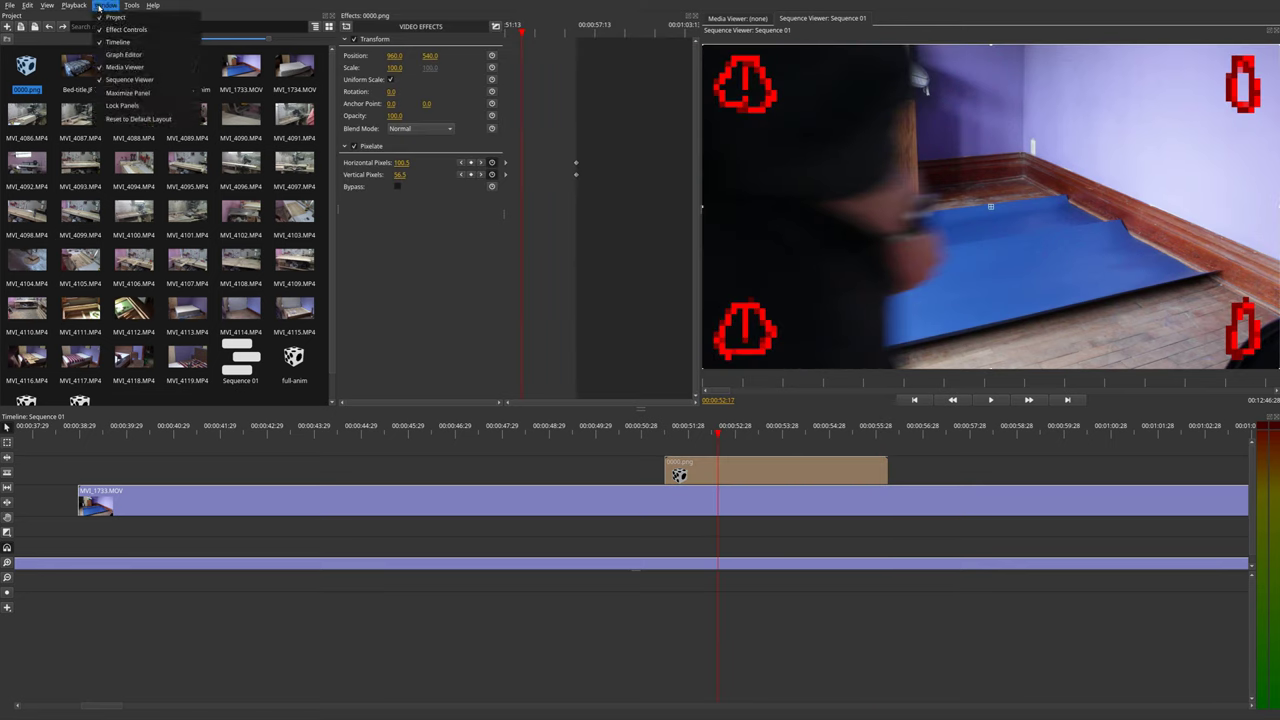
click(109, 56)
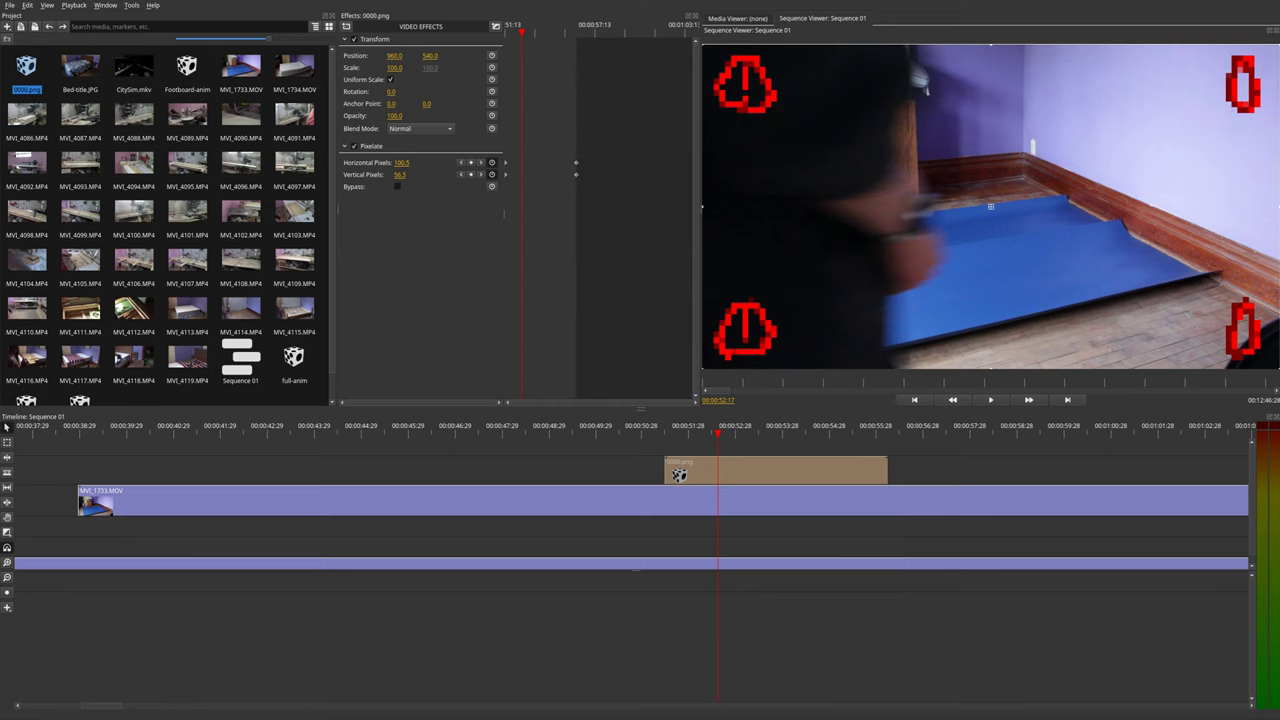
drag(533, 298, 730, 316)
drag(624, 363, 588, 400)
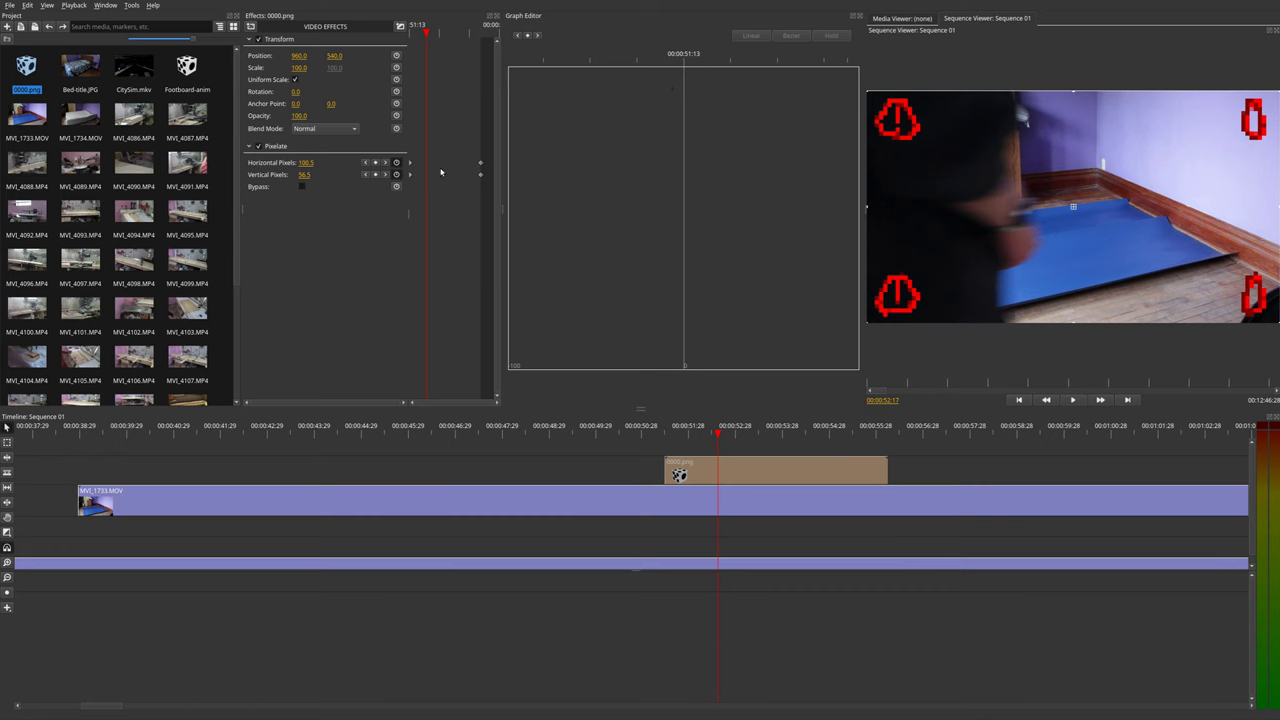
Step: Compare the Horizontal Pixels and Vertical Pixels curves in the Graph Editor, and scrub the horizontal curve to 00:00:55:11
click(263, 163)
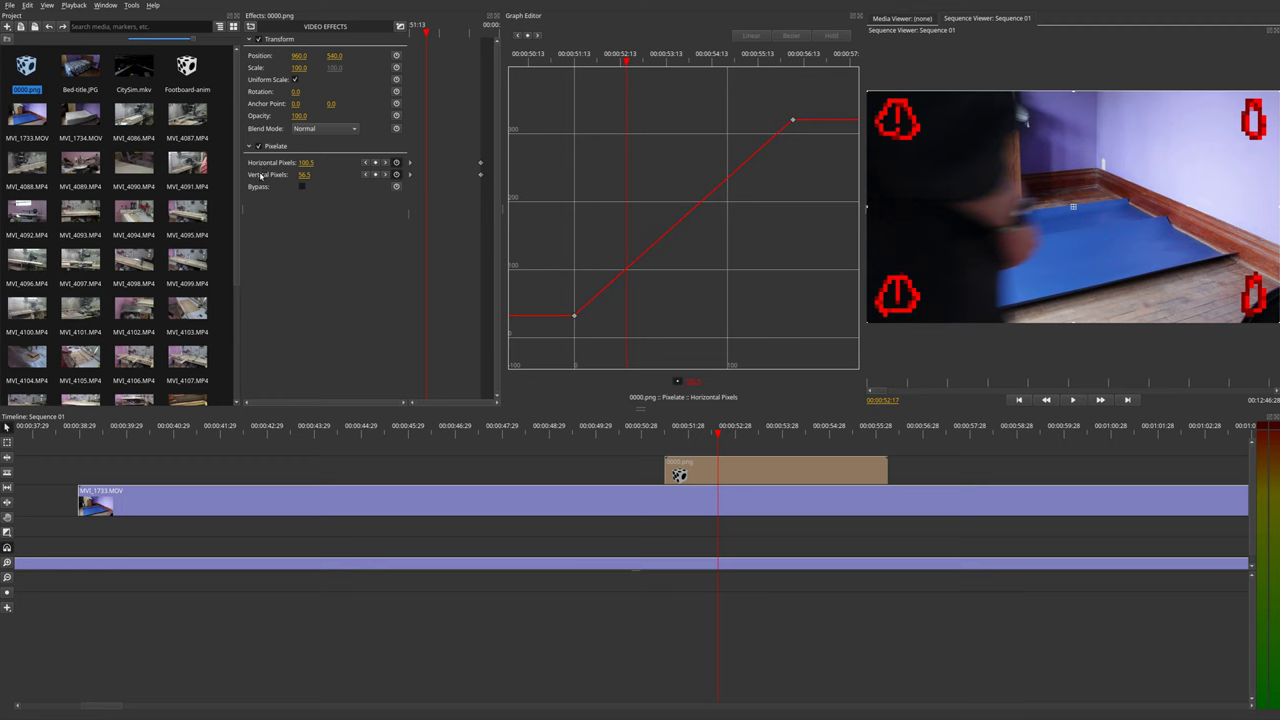
click(261, 176)
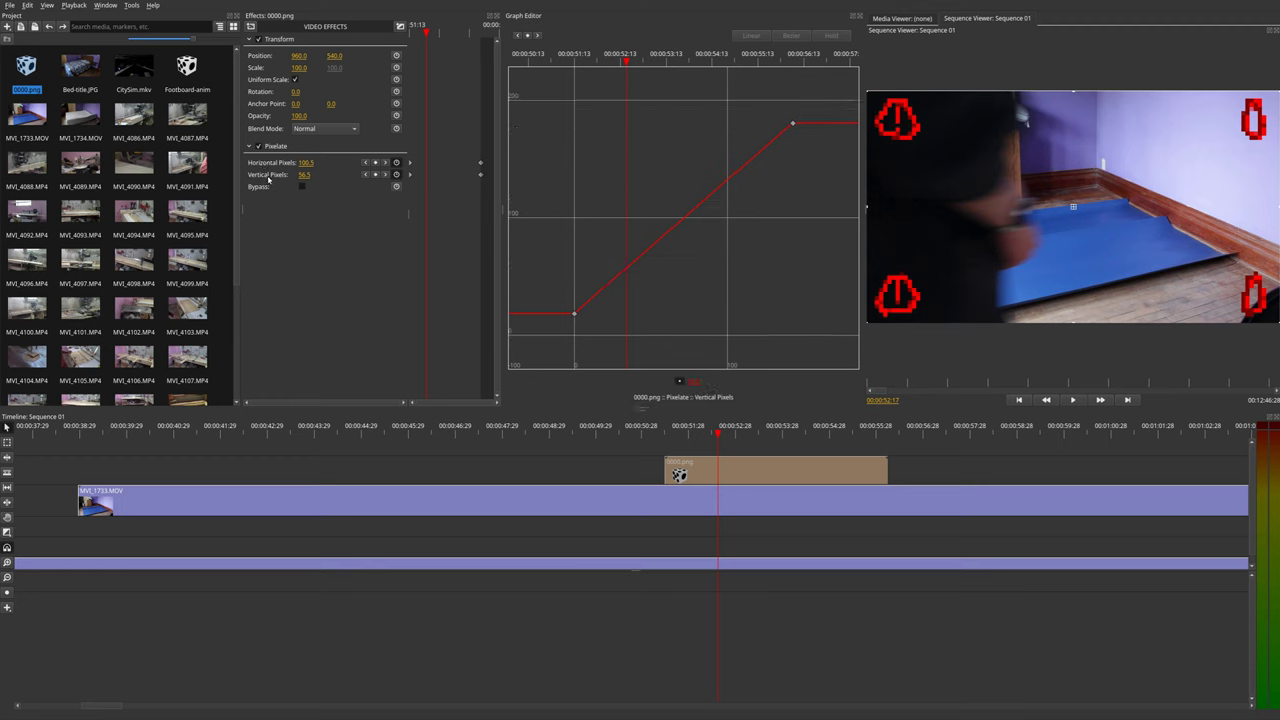
click(268, 164)
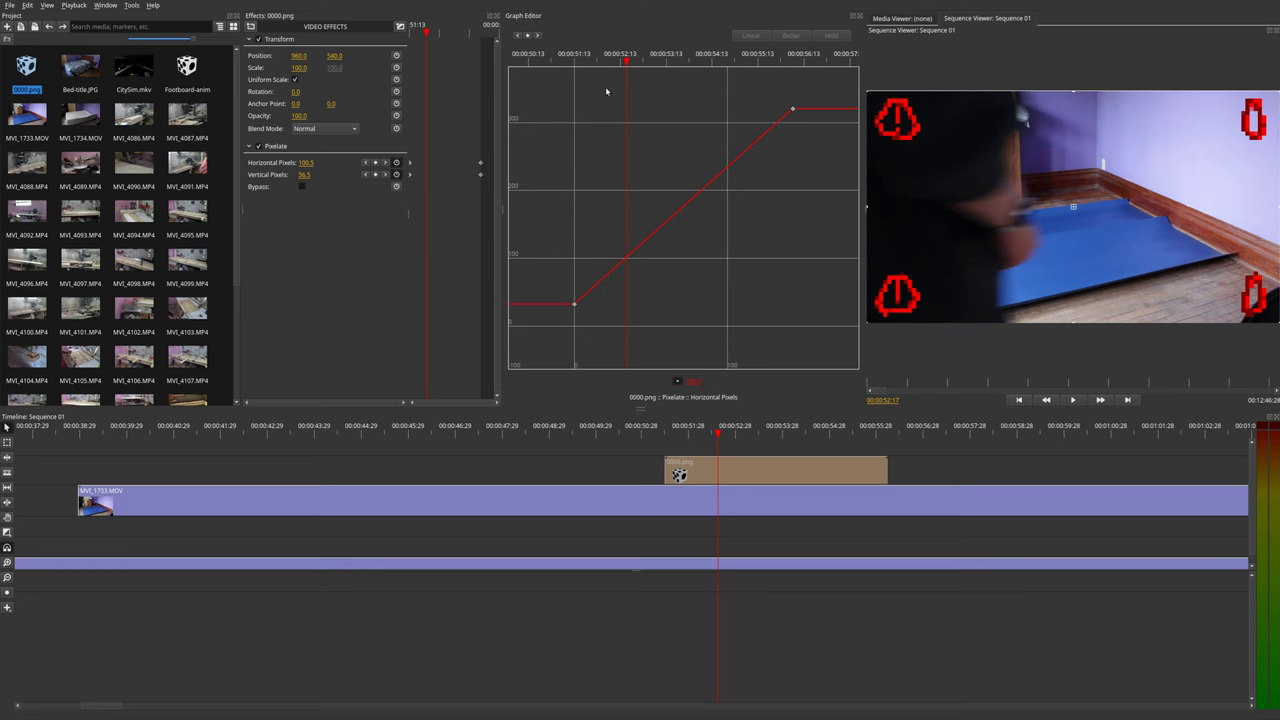
drag(625, 60, 755, 64)
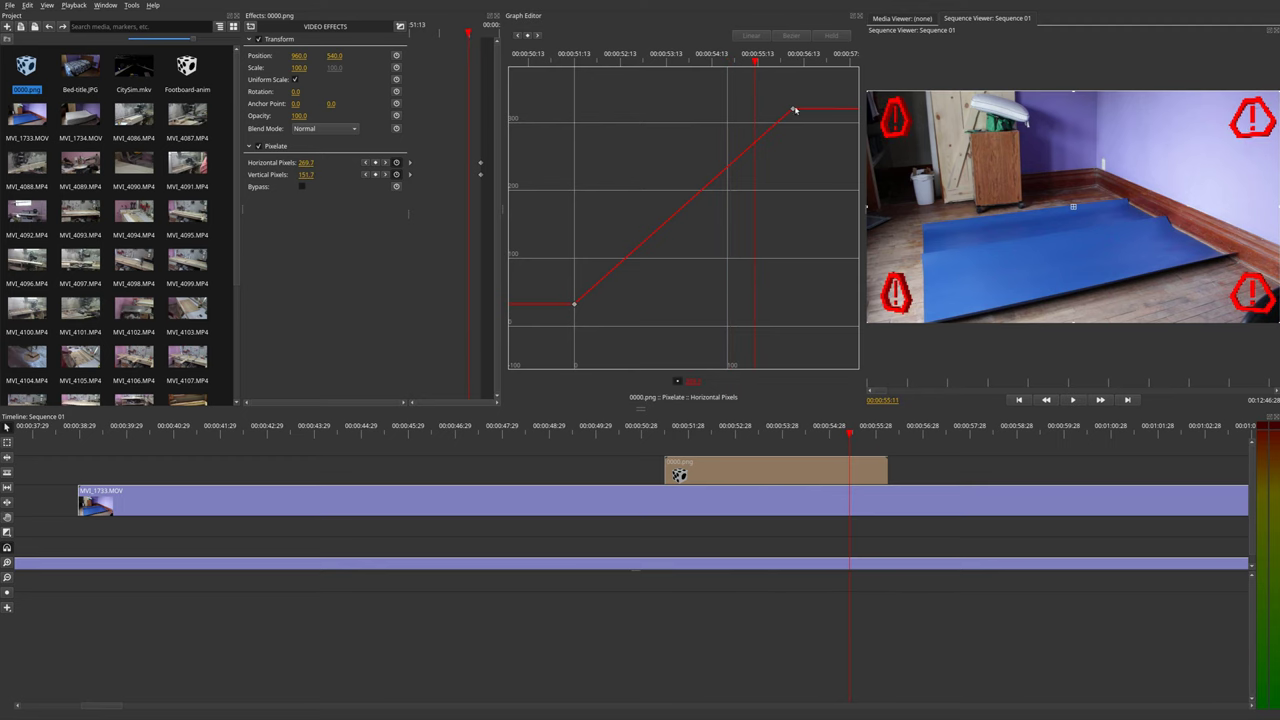
Step: Move the end keyframe of the Horizontal Pixels curve to about 00:00:53:06 at 529 pixels and scrub the sequence to 00:00:55:24
drag(793, 108, 652, 66)
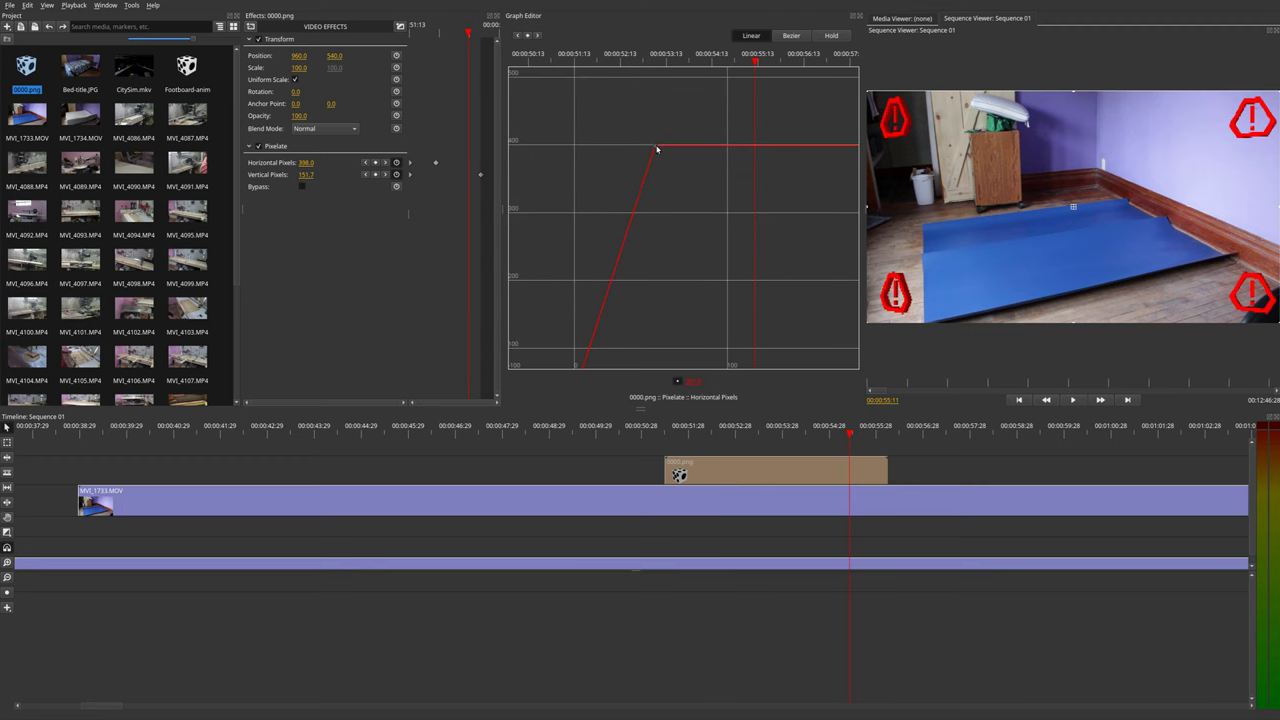
drag(656, 149, 656, 61)
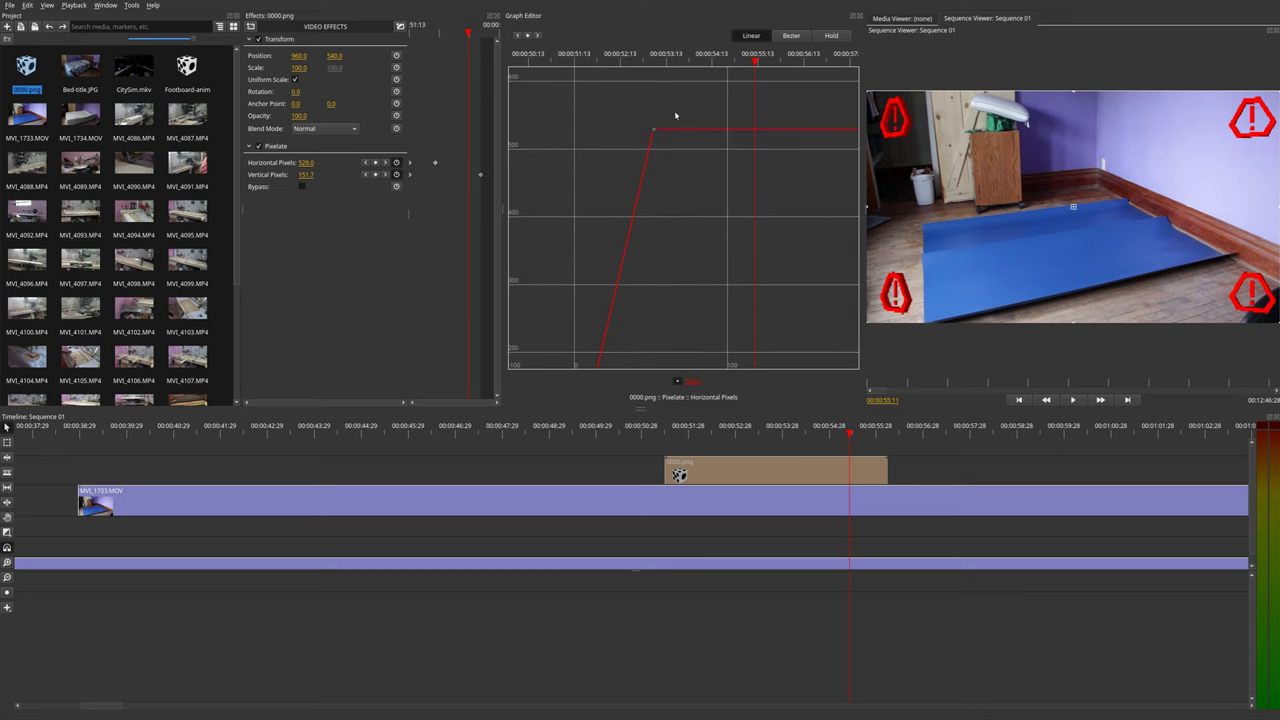
drag(850, 430, 874, 449)
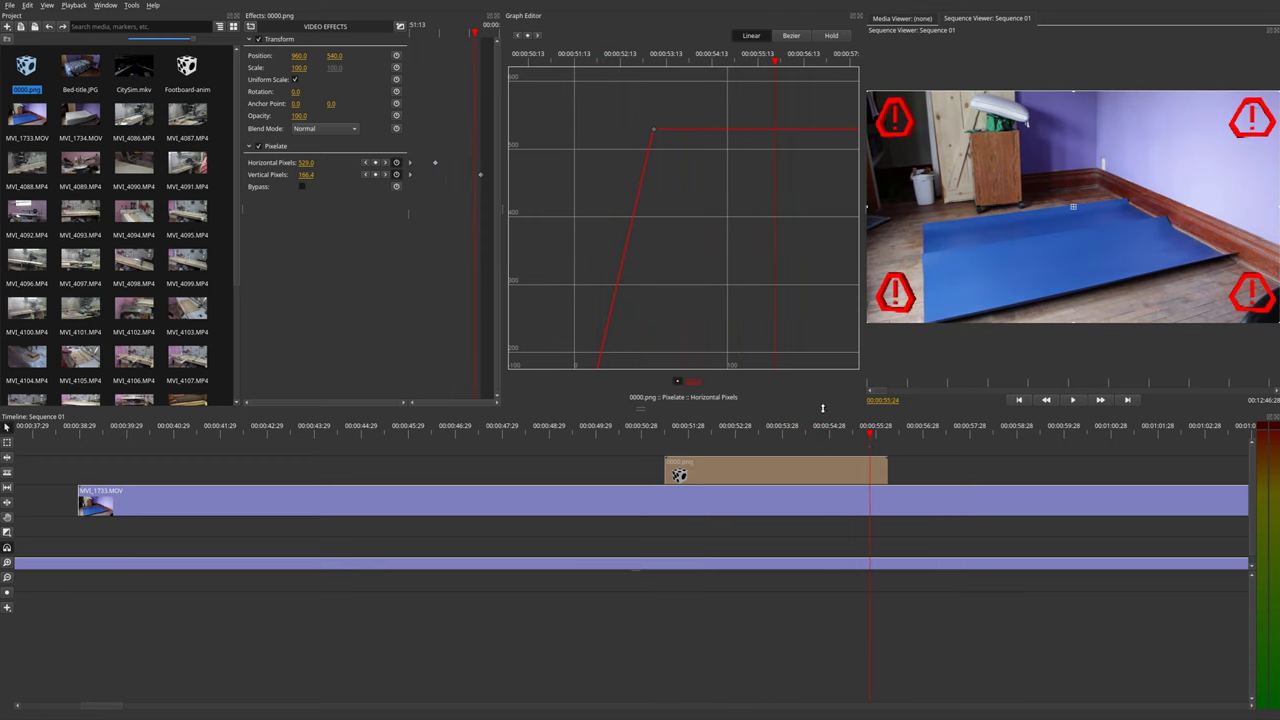
Step: Add four keyframes to the Horizontal Pixels curve, shaping zigzags before the peak and a drop to 377.7 after it, and scrub to 00:00:53:21
scroll(657, 232, down, 5)
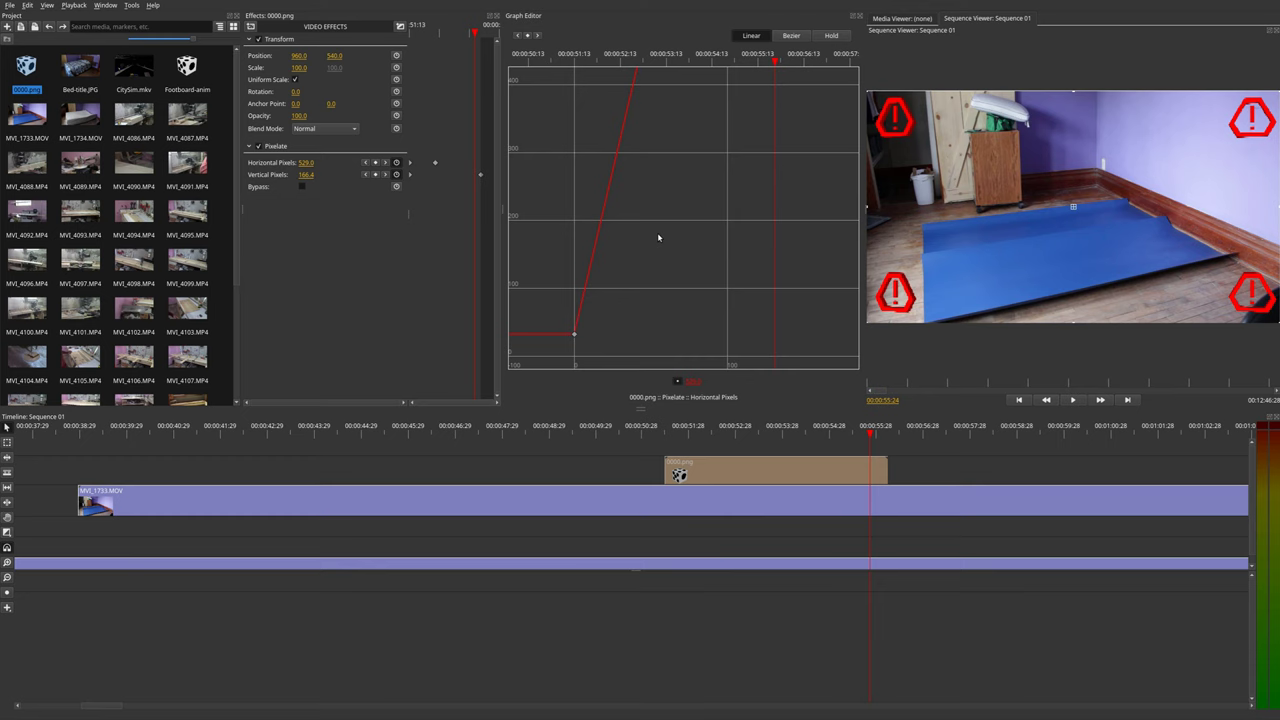
scroll(658, 237, right, 1)
scroll(658, 237, down, 4)
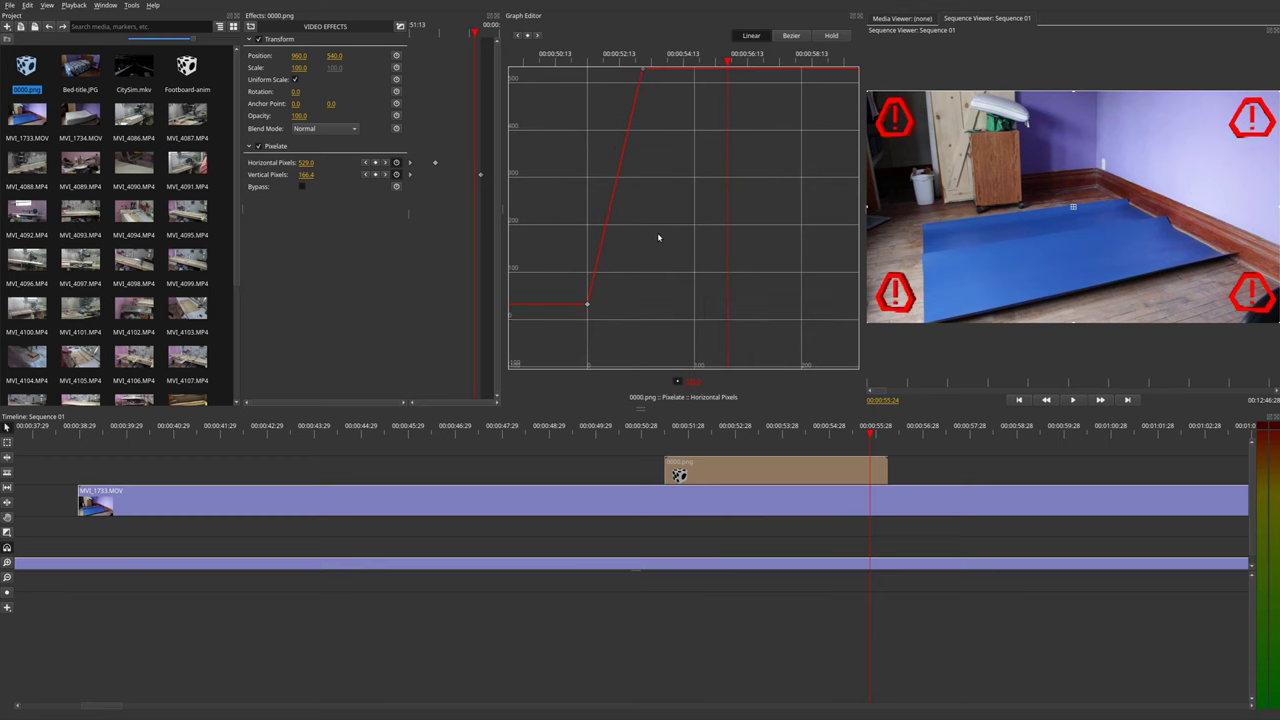
scroll(658, 237, left, 1)
scroll(658, 237, up, 2)
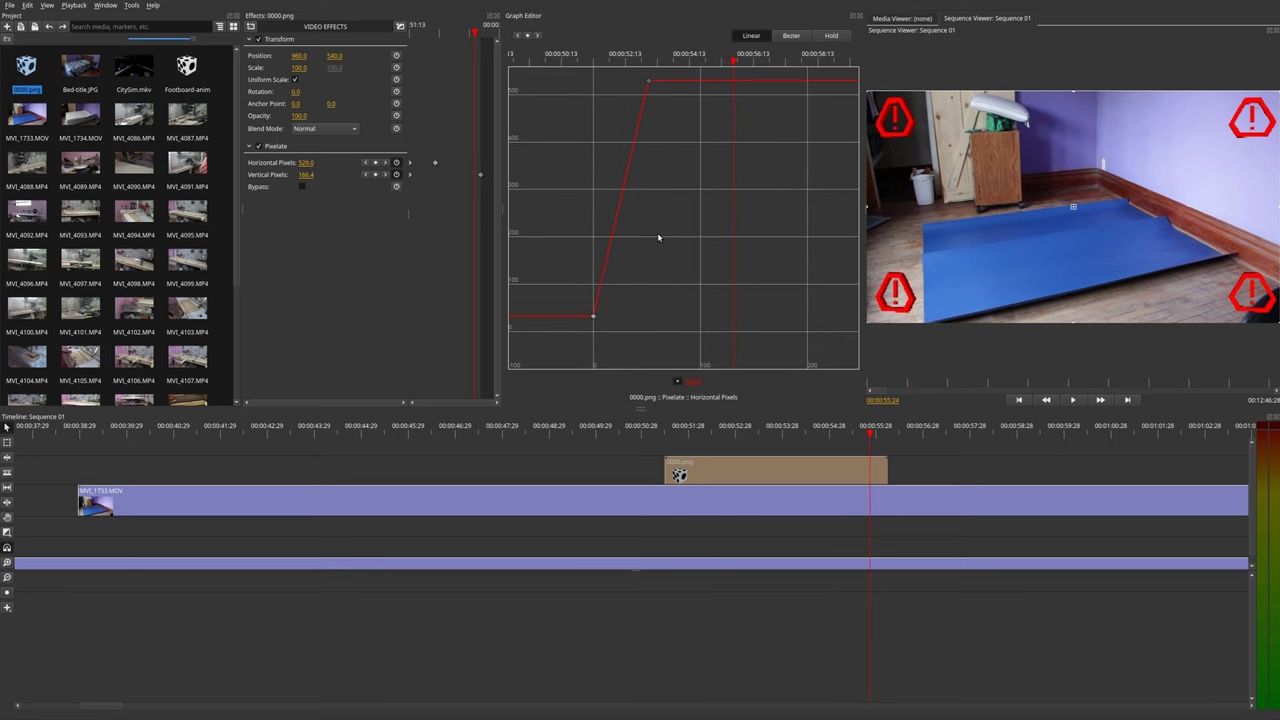
scroll(658, 237, down, 2)
scroll(658, 235, up, 1)
scroll(658, 235, right, 2)
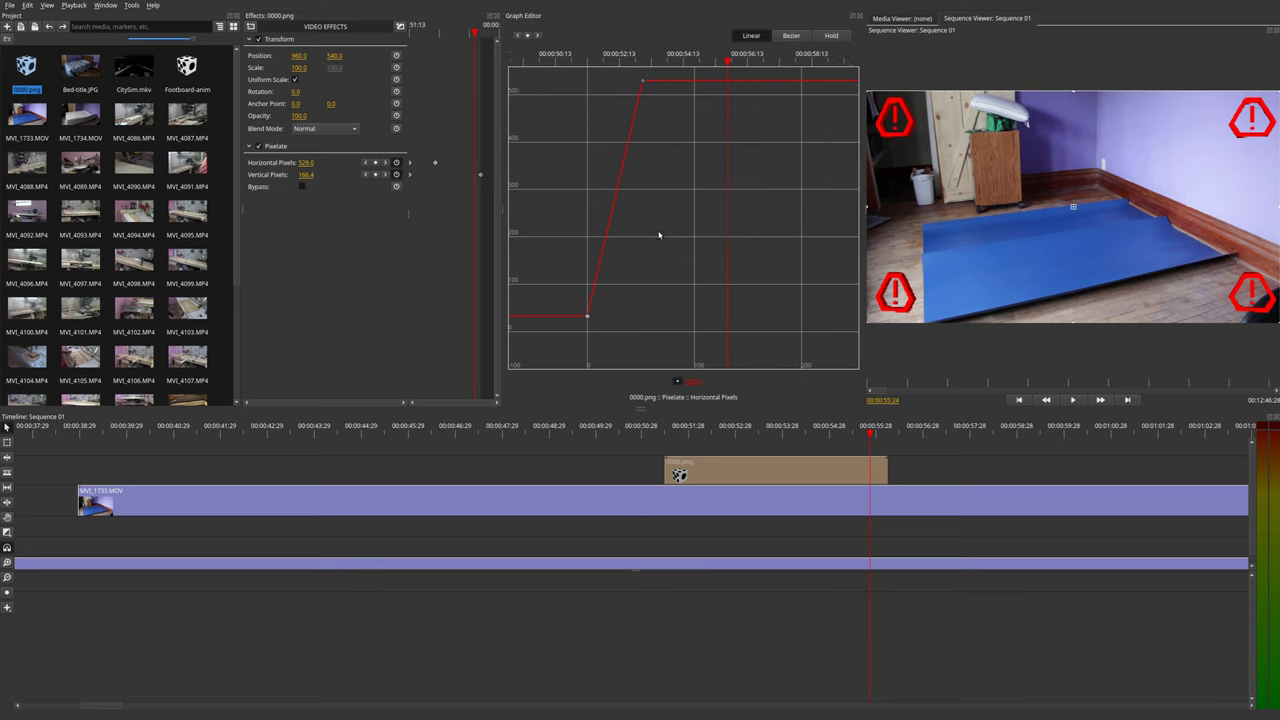
scroll(658, 235, down, 3)
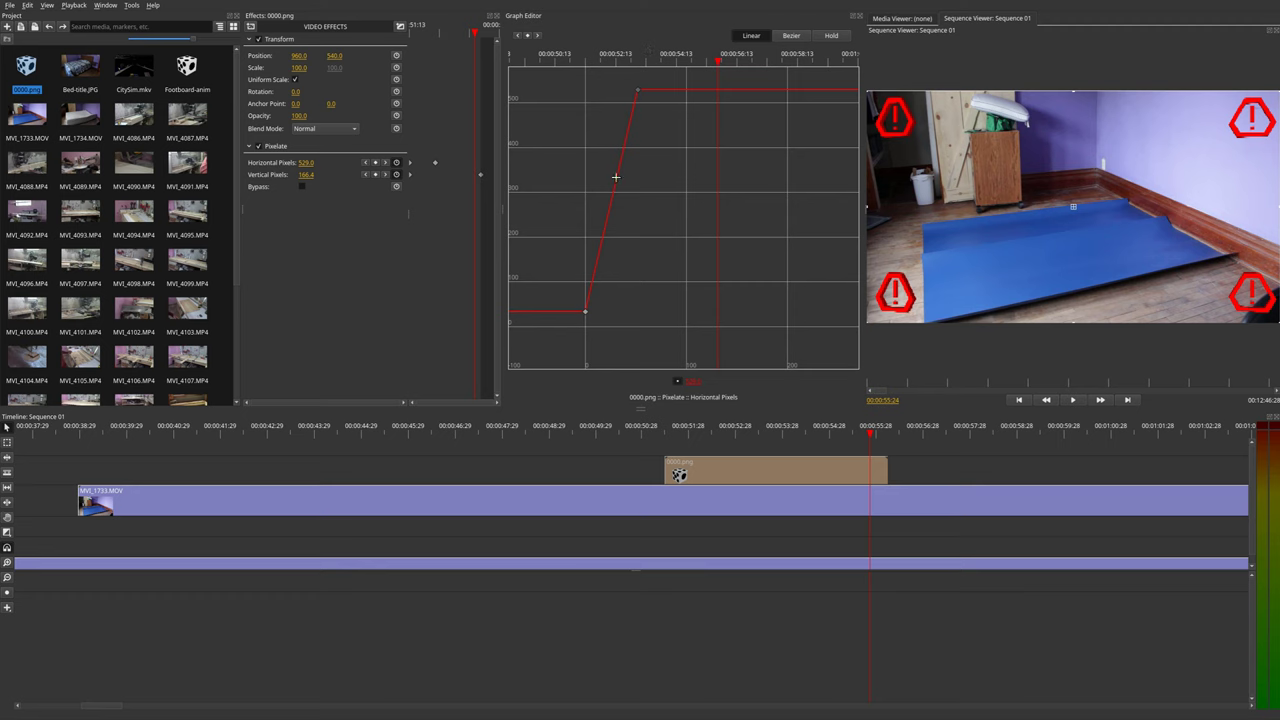
drag(615, 177, 601, 167)
drag(652, 90, 651, 158)
click(593, 245)
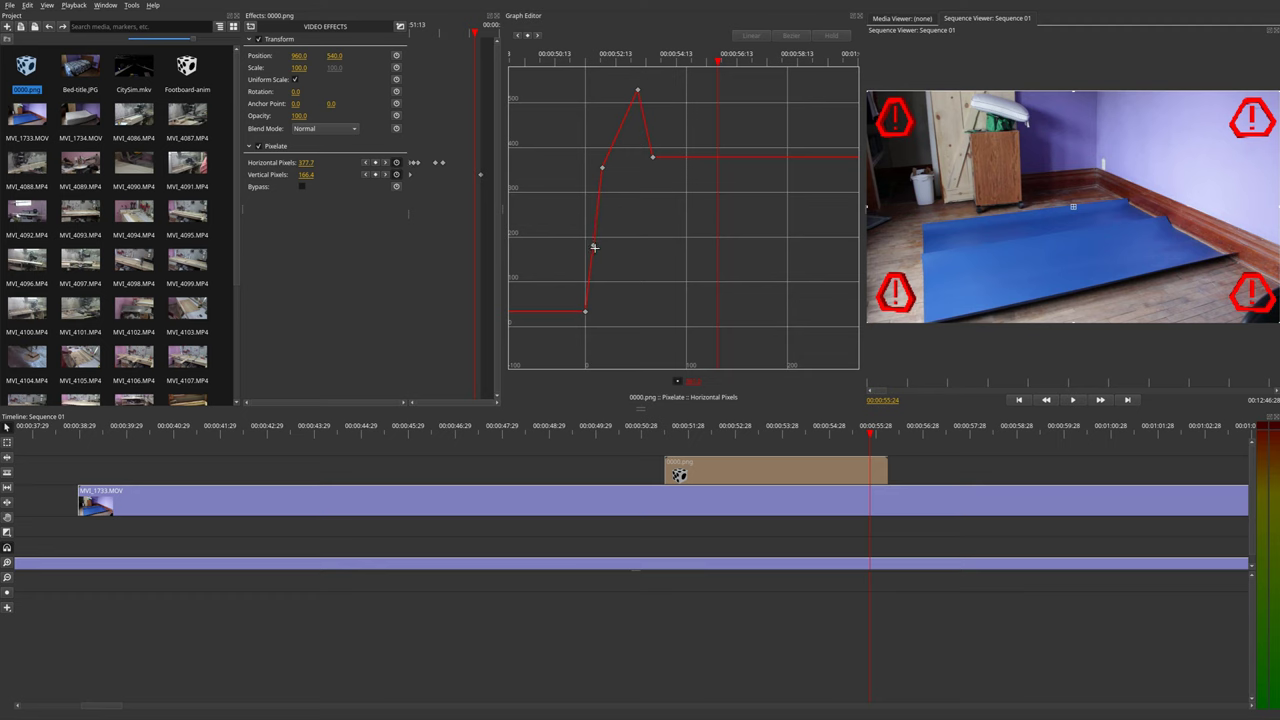
drag(594, 247, 600, 268)
drag(598, 222, 586, 203)
drag(668, 432, 771, 433)
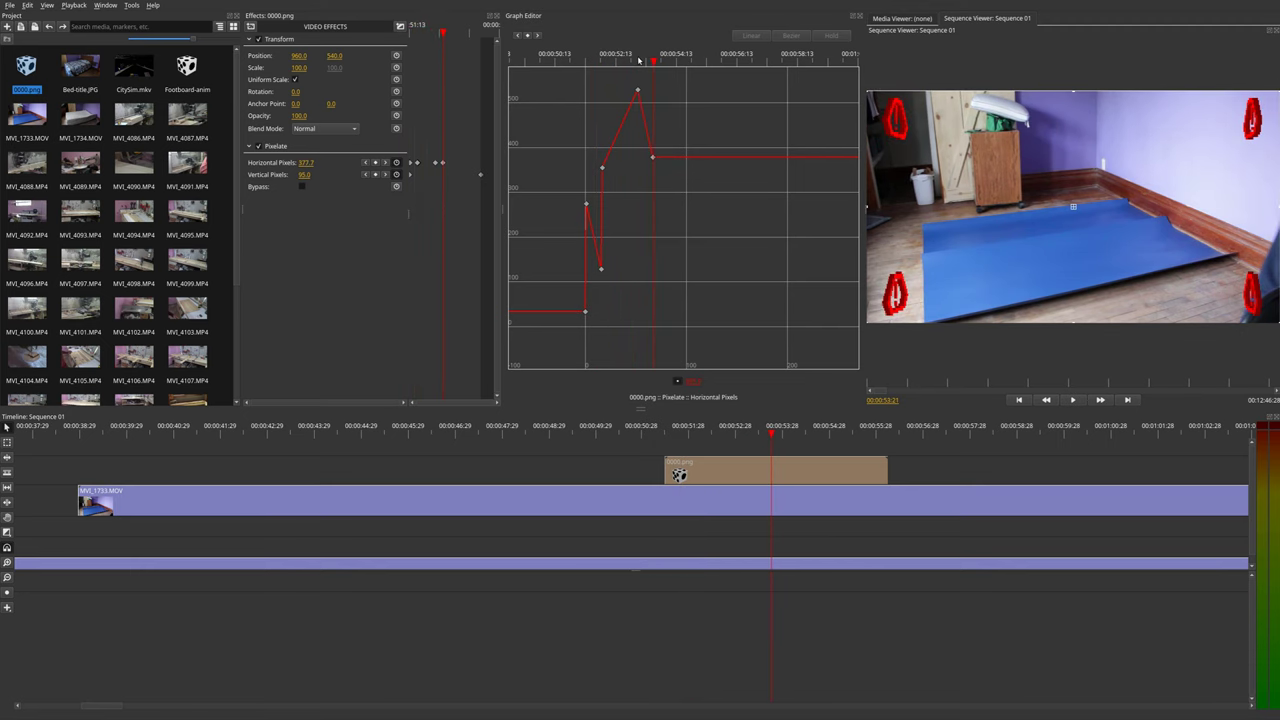
Step: Set the peak Horizontal Pixels keyframe to Bezier and the low keyframe before it to Hold, and scrub to 00:00:53:25
click(638, 92)
click(791, 36)
click(601, 270)
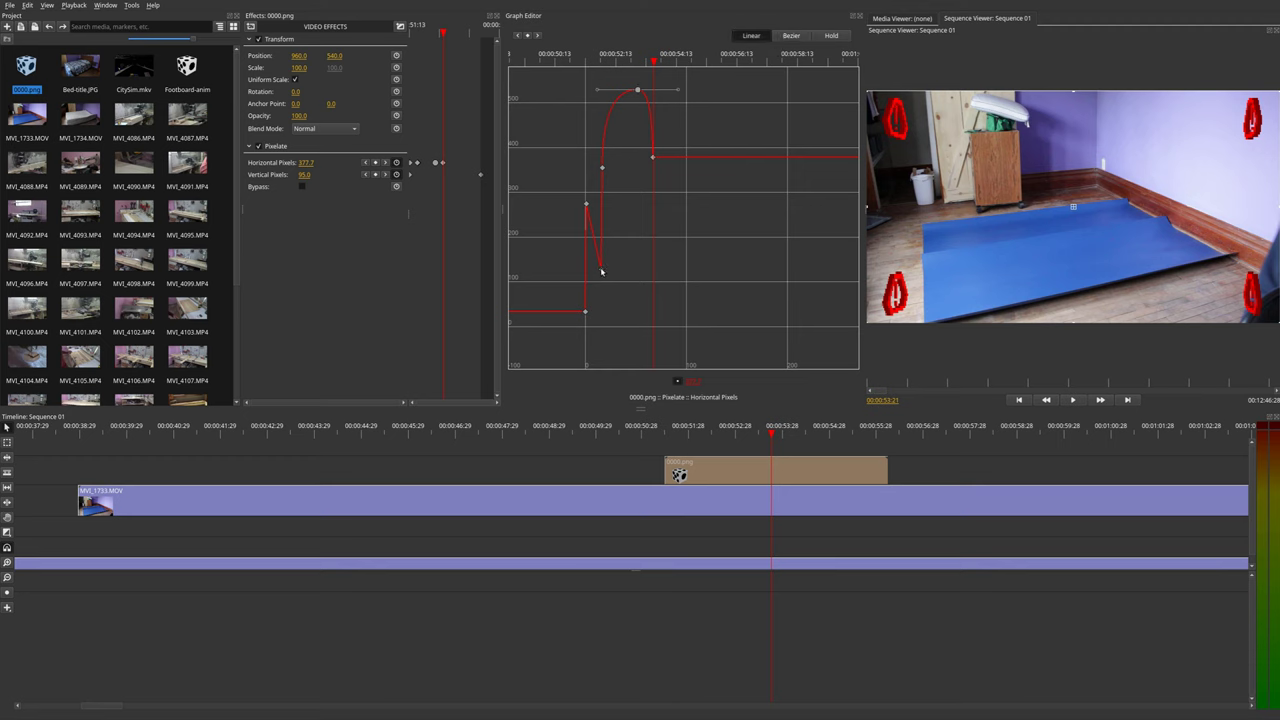
click(834, 37)
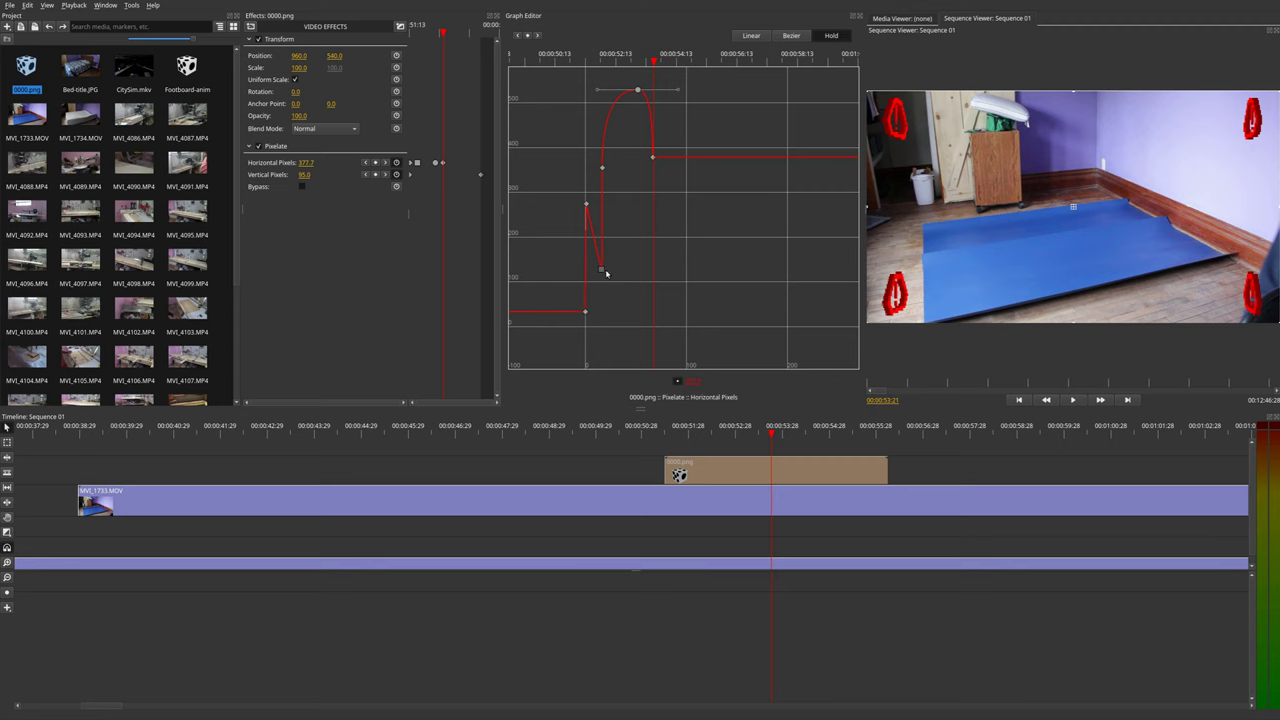
mouse_move(772, 437)
mouse_down()
mouse_move(666, 441)
mouse_move(839, 437)
mouse_move(732, 436)
mouse_move(799, 433)
mouse_move(736, 436)
mouse_move(779, 436)
mouse_up()
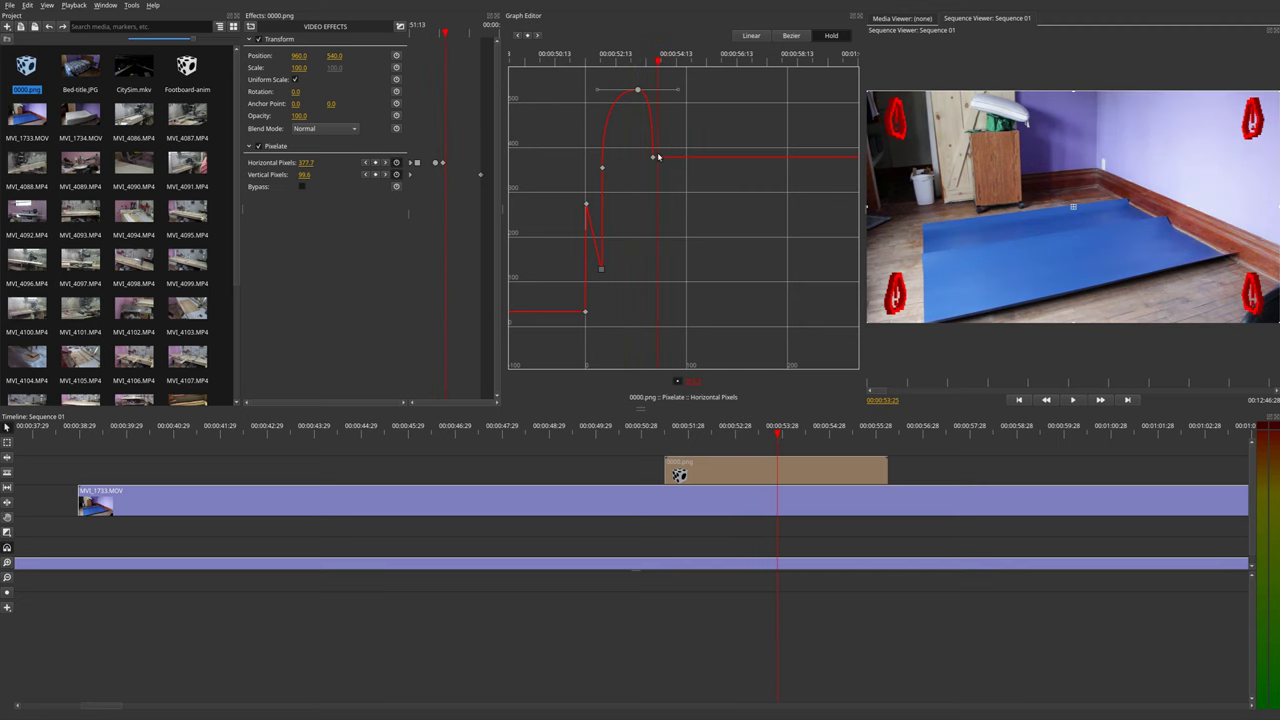
Step: Move the last Horizontal Pixels keyframe to about 00:00:58:00 and play the animation from the 0000.png clip's start
drag(654, 158, 684, 166)
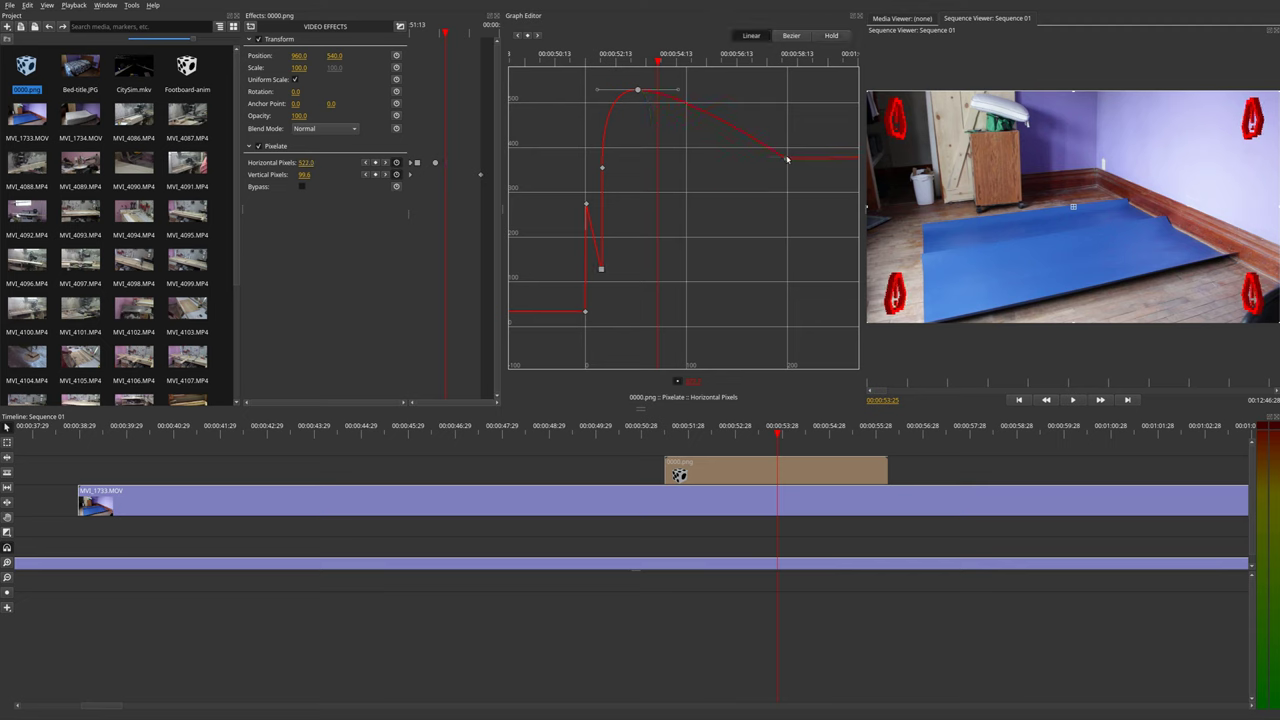
click(662, 430)
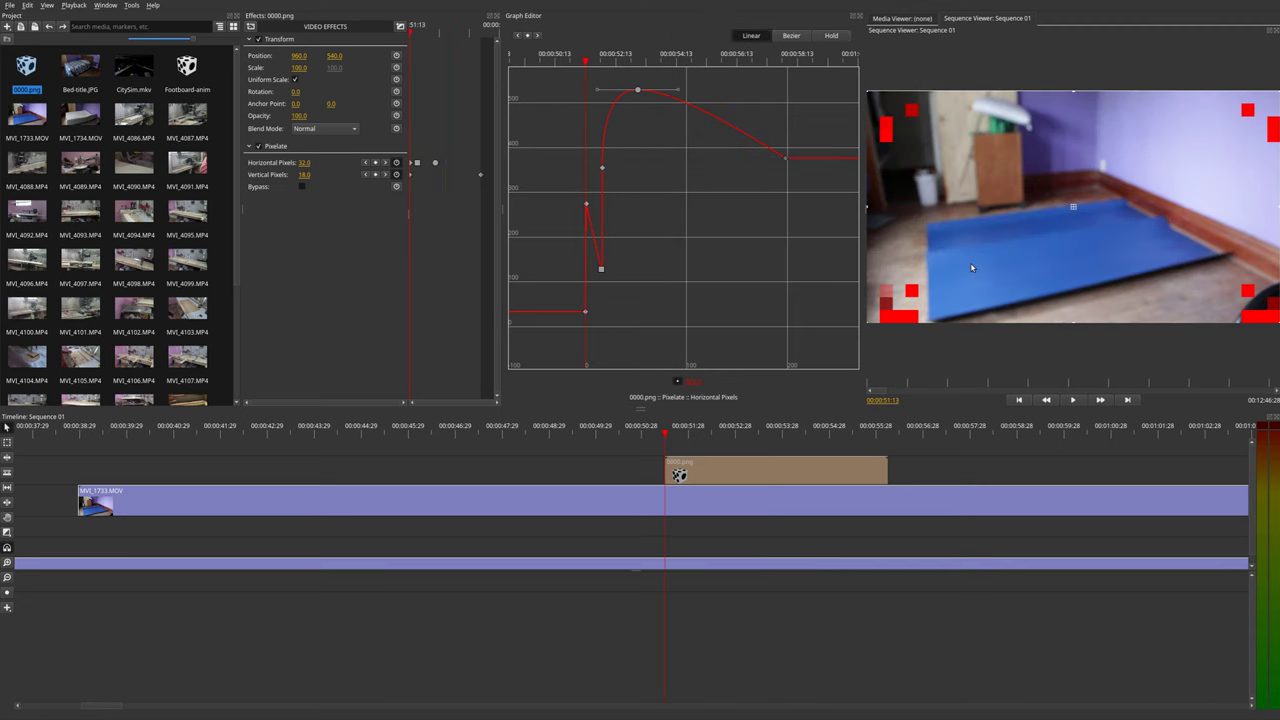
key(space)
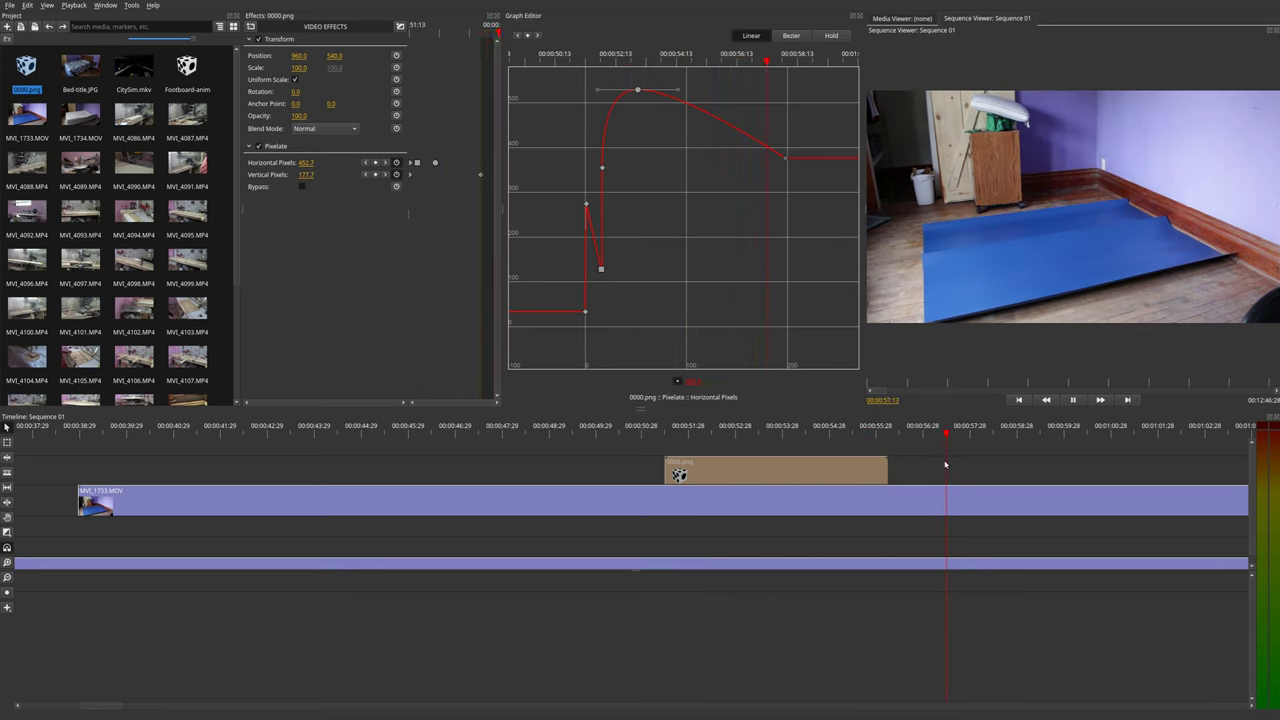
key(space)
Step: Try the Frei0r Light Graffiti effect on the MVI_1733.MOV clip and delete it after previewing
click(927, 493)
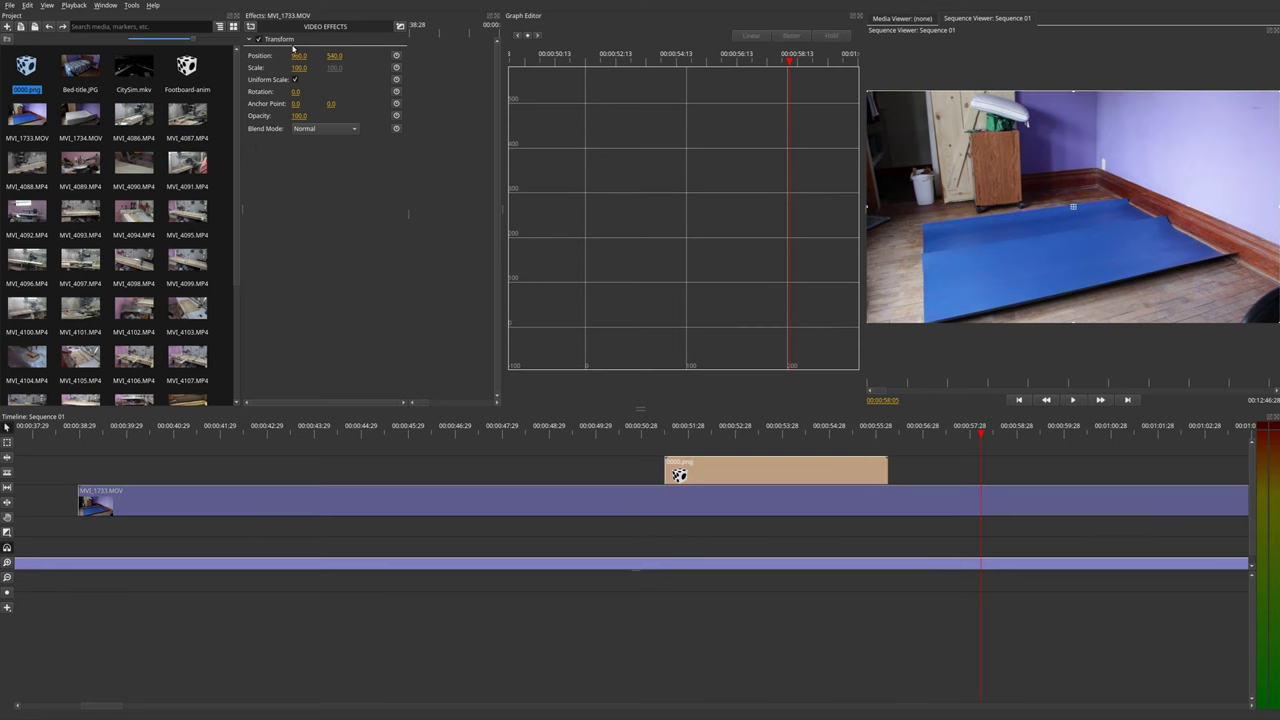
click(250, 26)
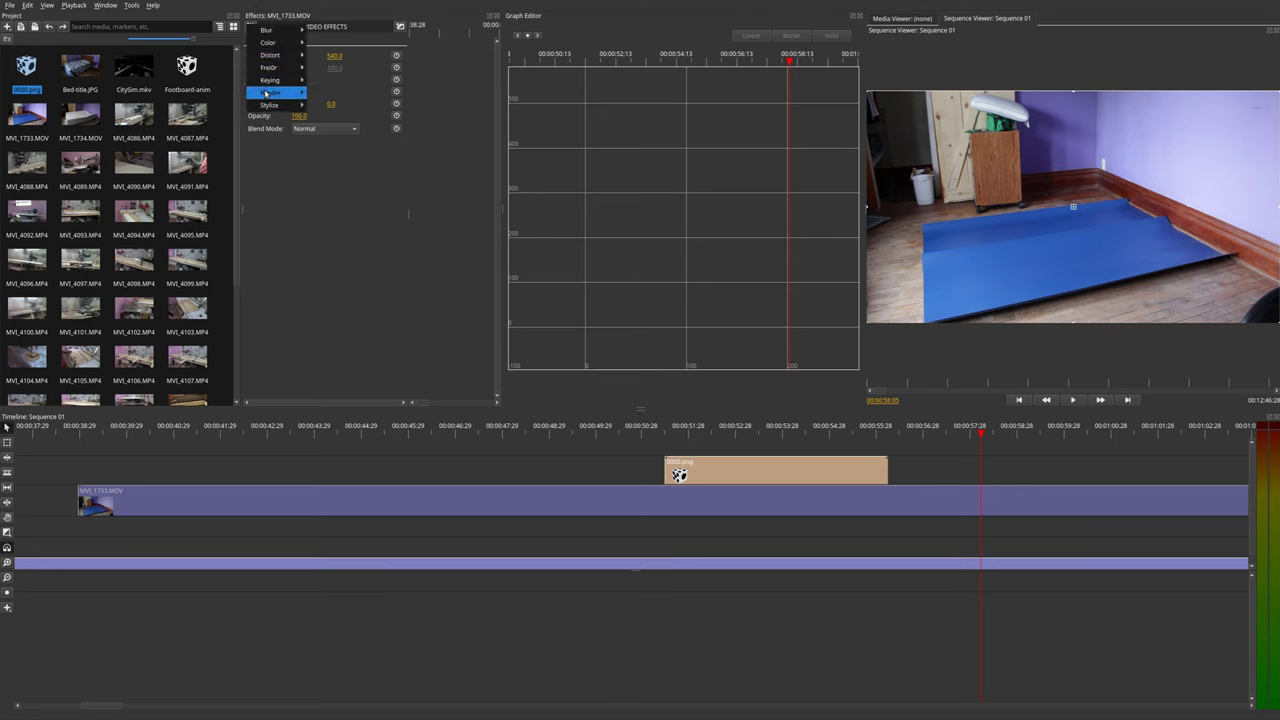
mouse_move(268, 82)
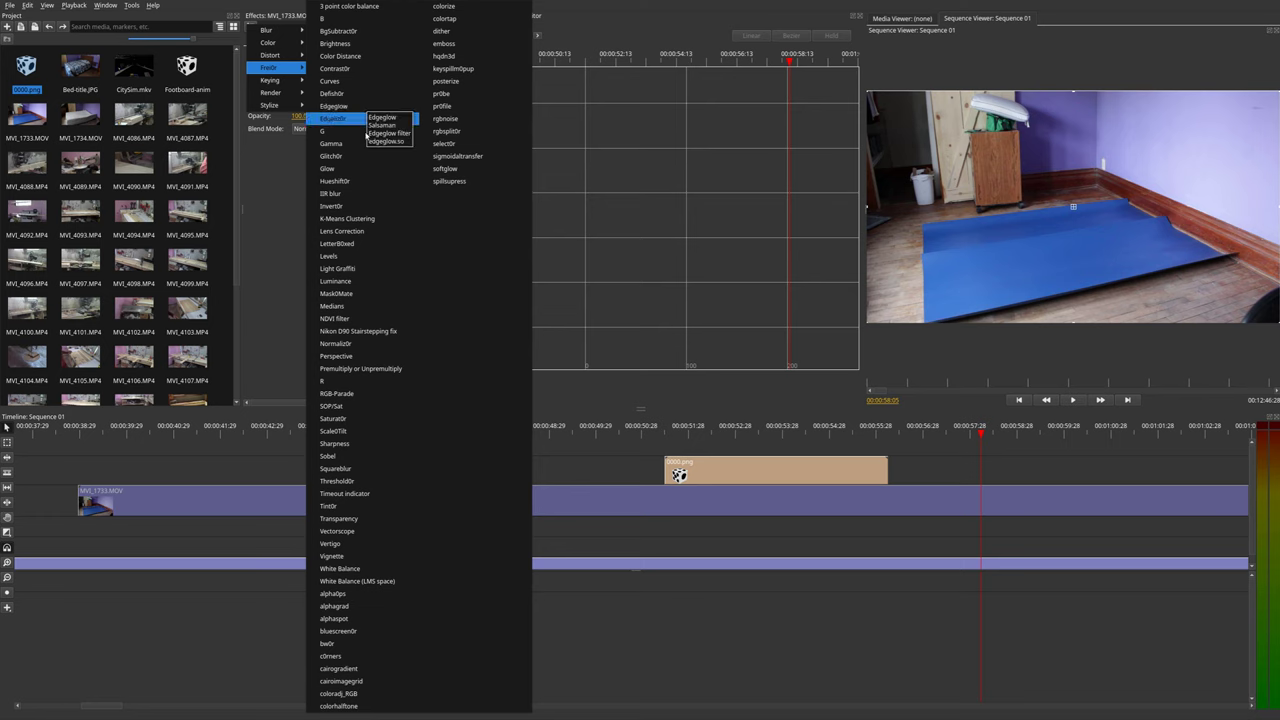
click(367, 269)
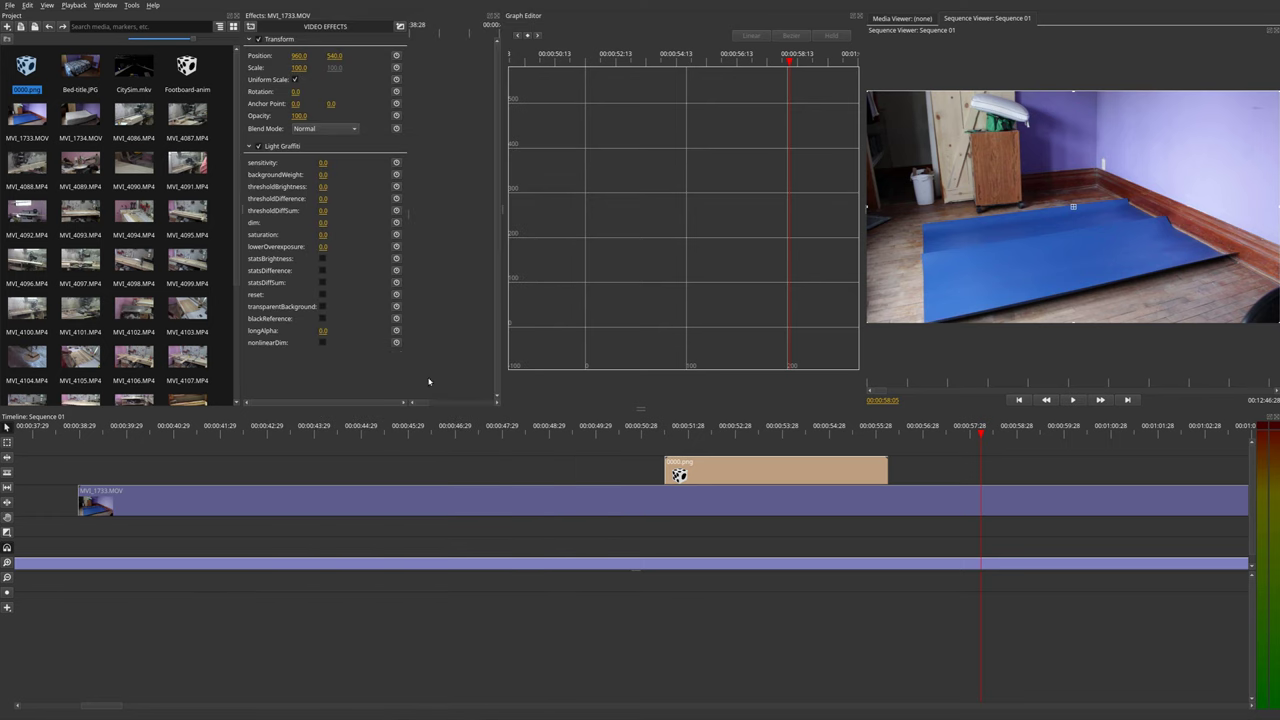
key(space)
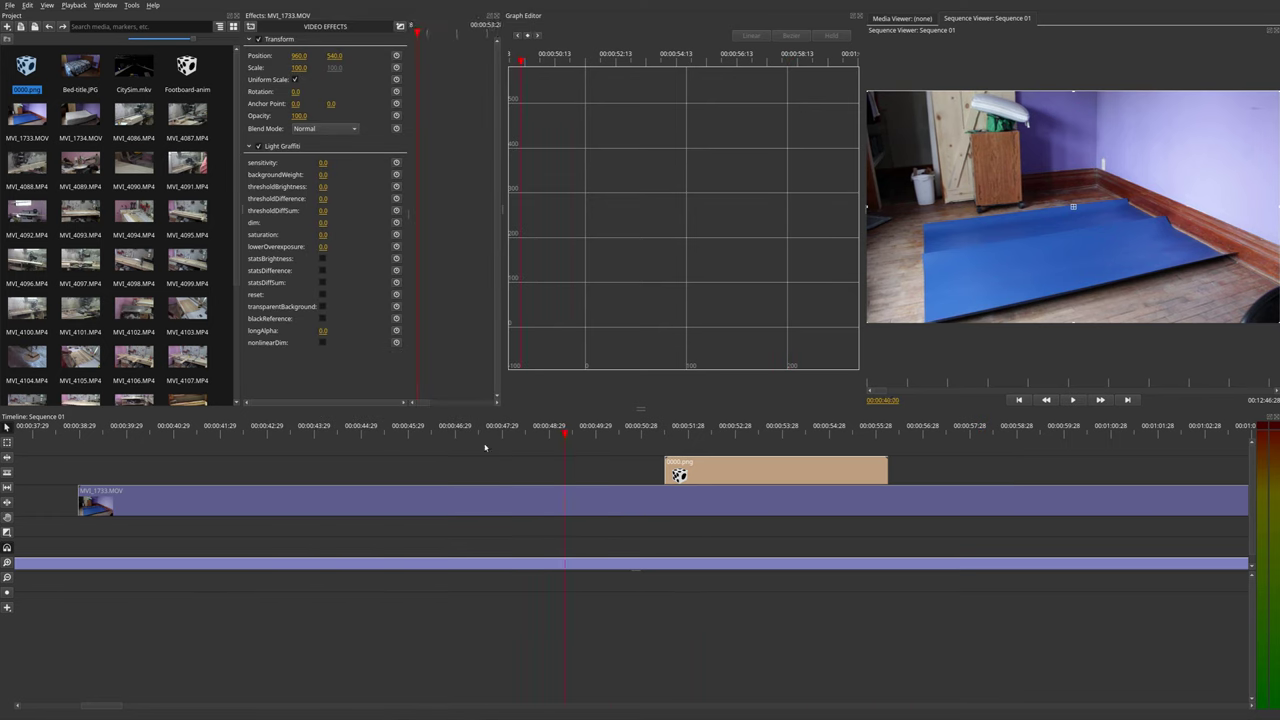
key(space)
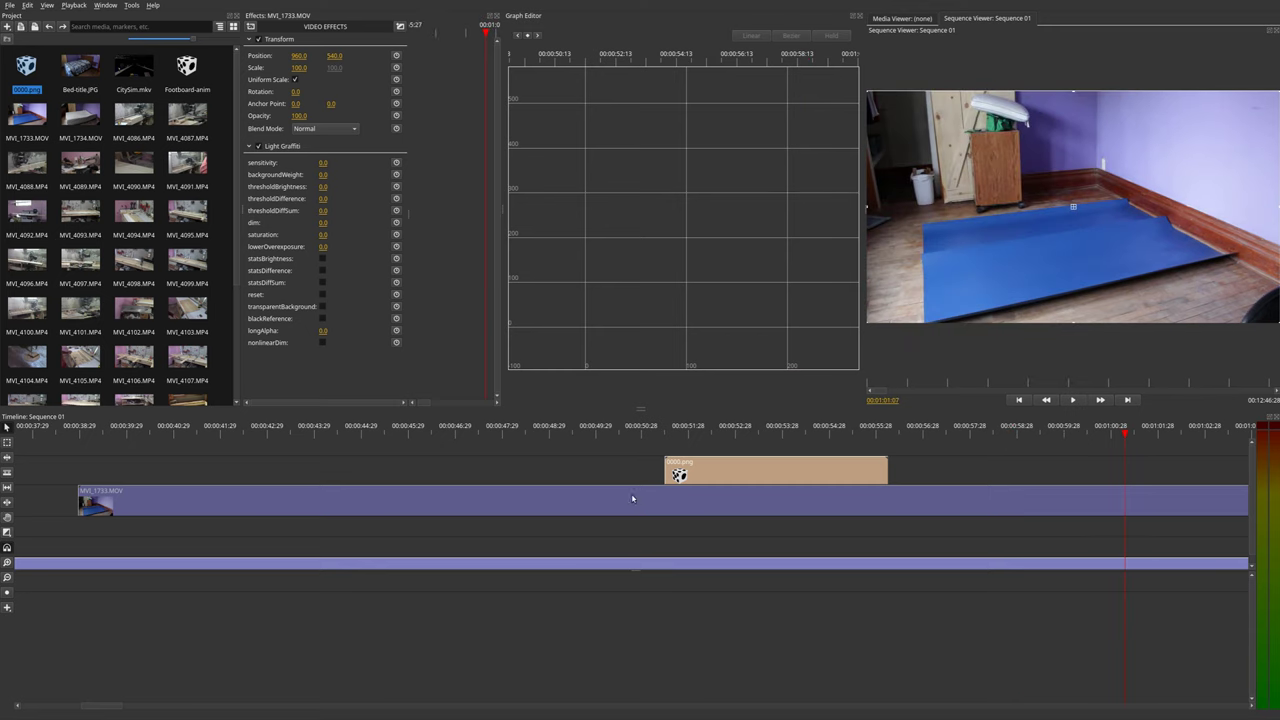
right_click(256, 146)
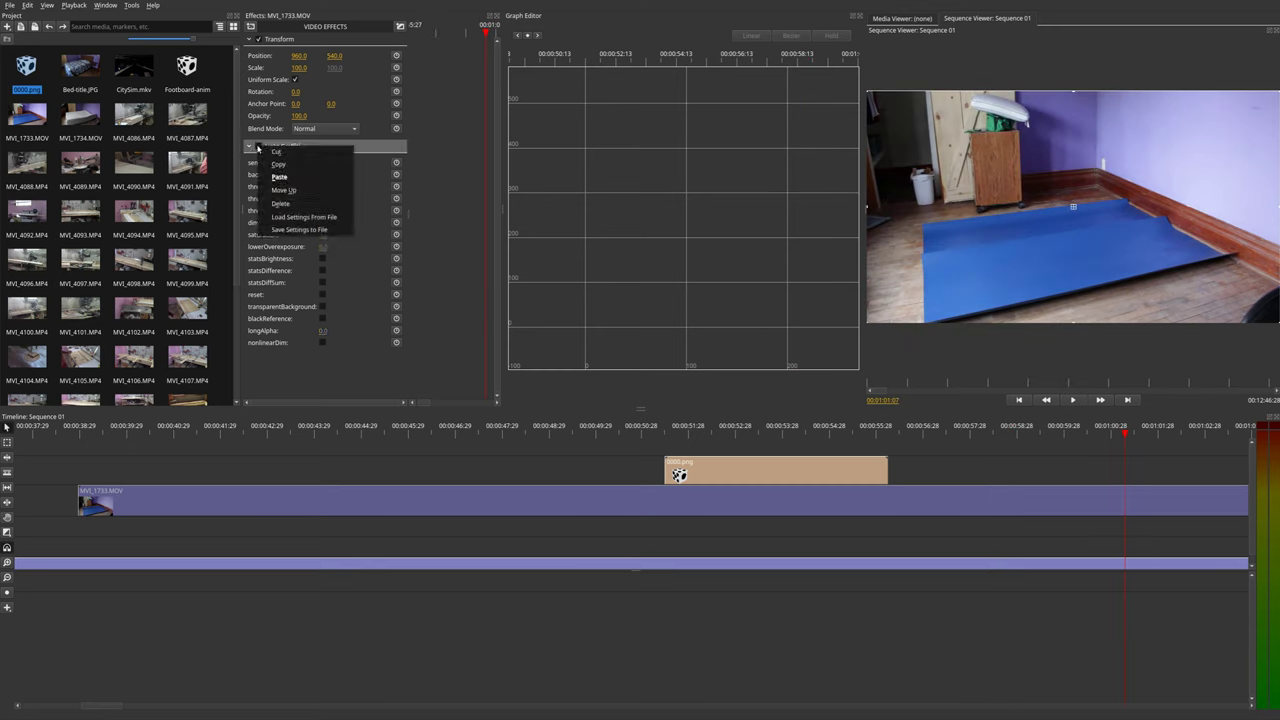
click(280, 203)
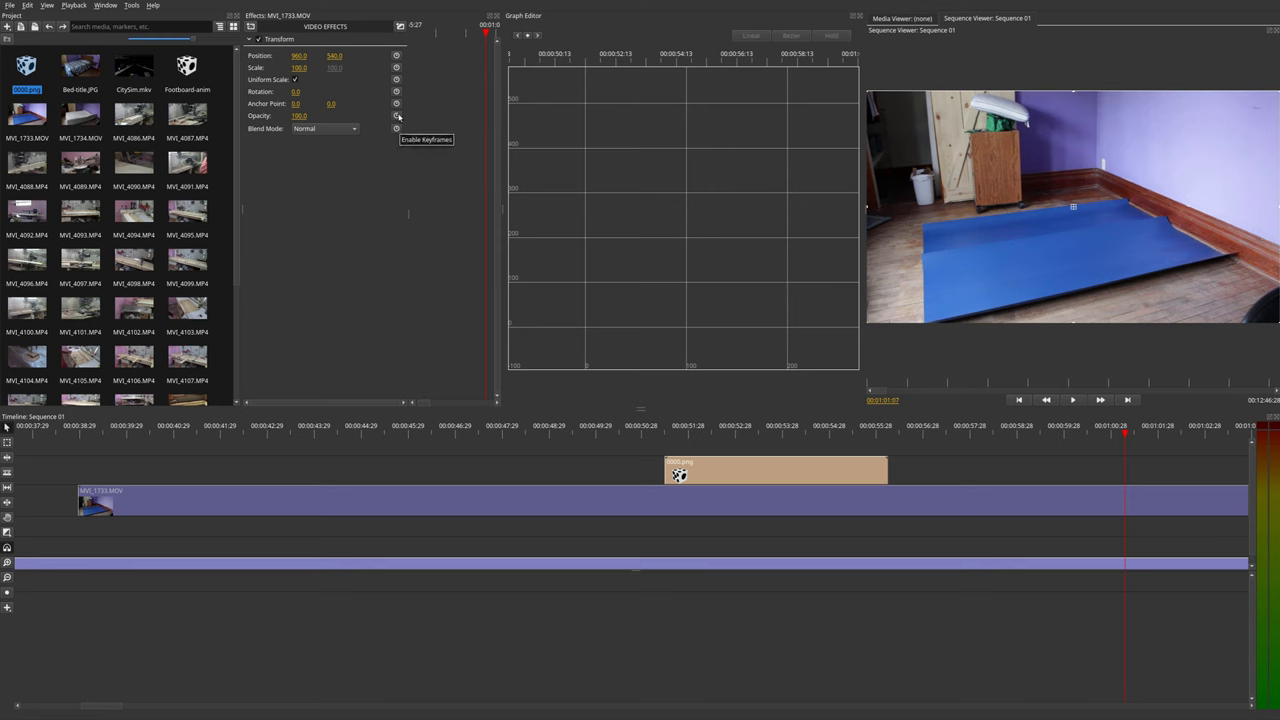
Step: Enable Position keyframing for the MVI_1733.MOV clip at 00:01:01:07 and scrub back to 00:00:44:25
click(397, 56)
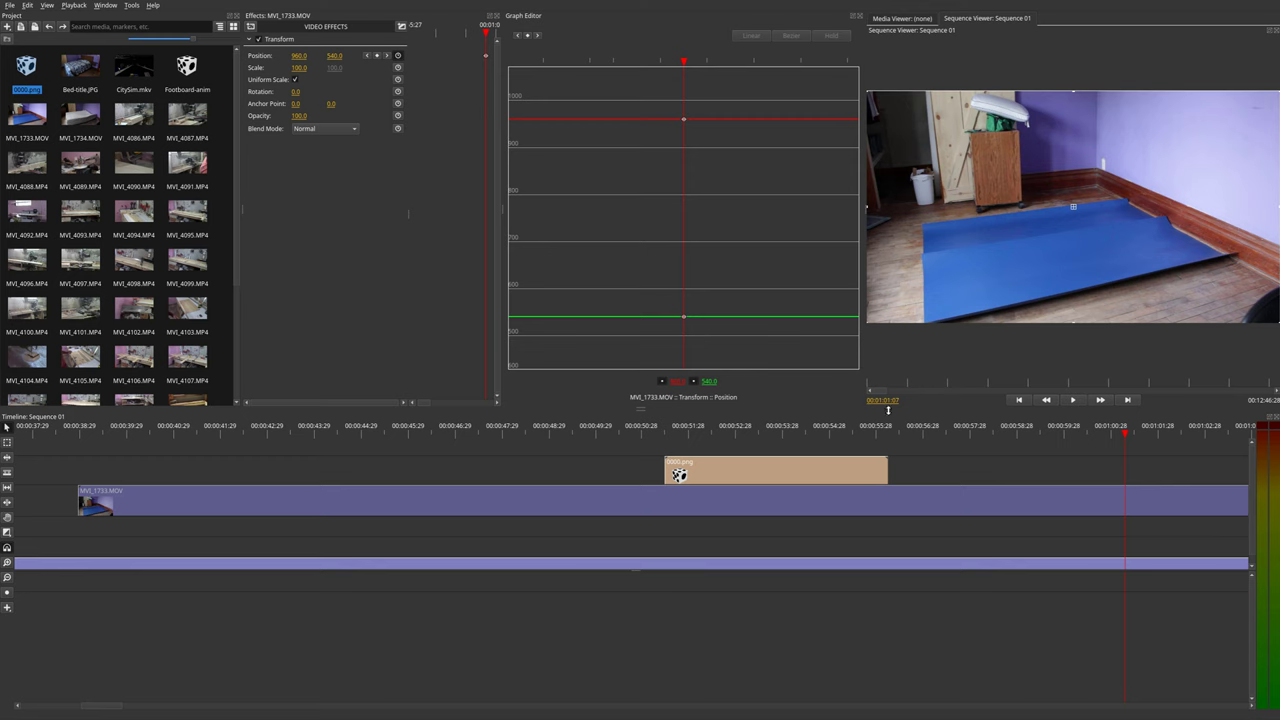
scroll(742, 231, up, 3)
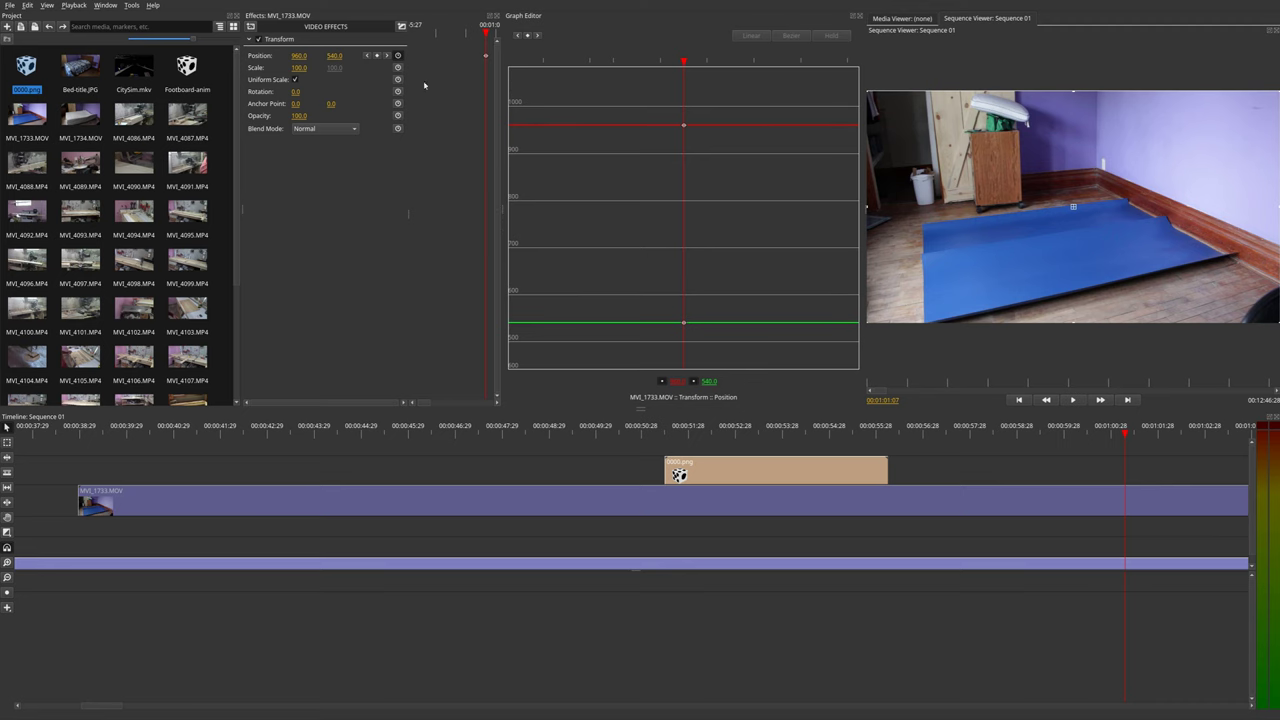
click(617, 427)
scroll(713, 239, down, 5)
drag(616, 442, 355, 443)
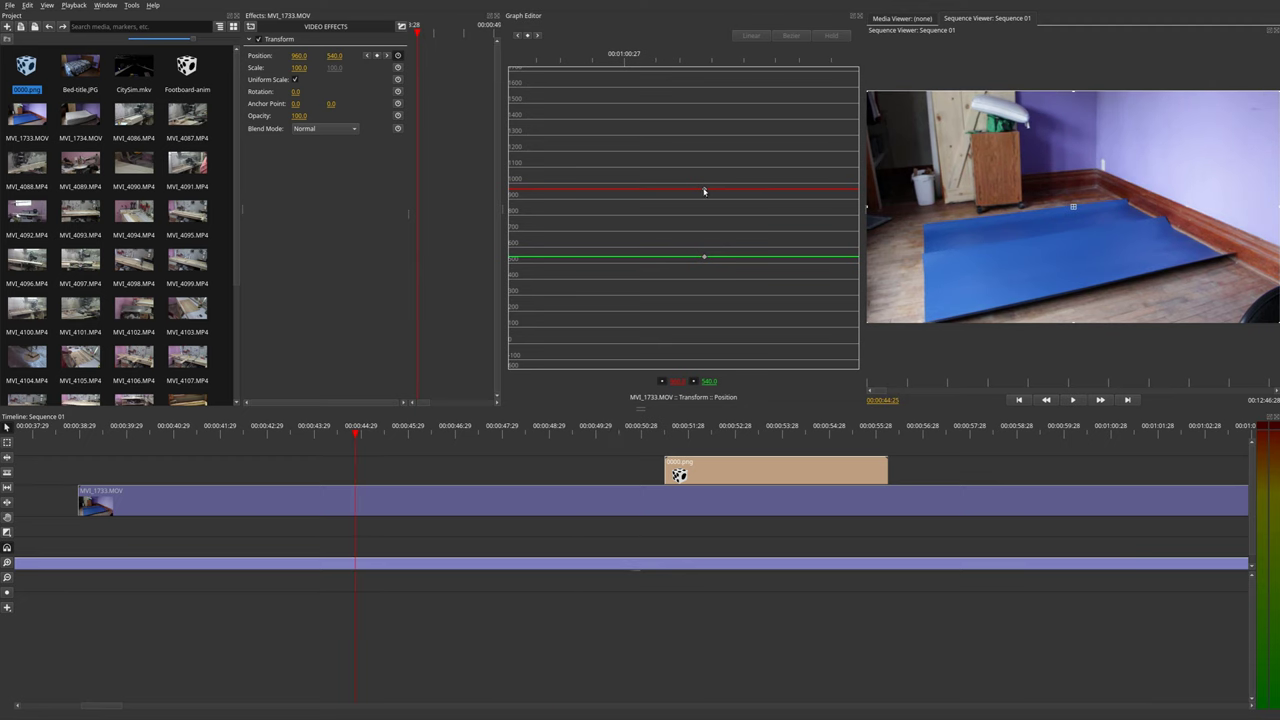
Step: Raise the horizontal Position keyframe to about 1210, add an earlier one at 789.4, and scrub the sequence to 00:00:51:23
drag(704, 190, 704, 150)
click(526, 150)
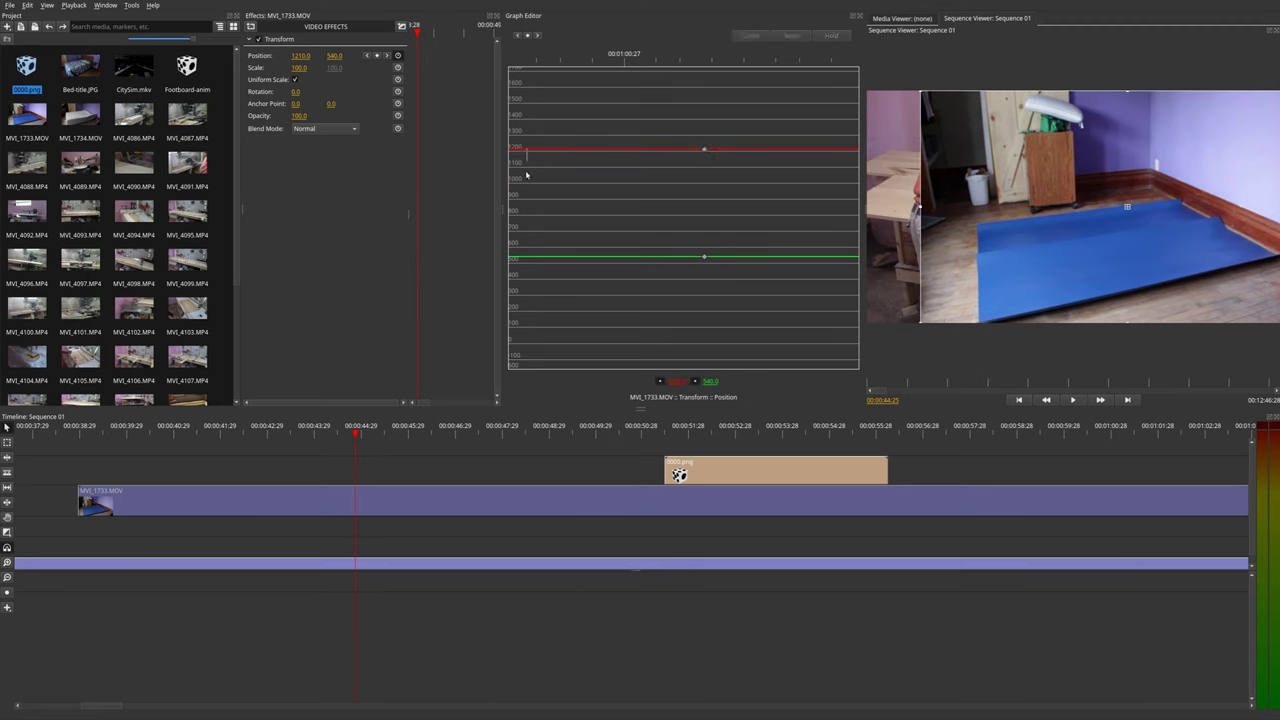
drag(548, 148, 540, 215)
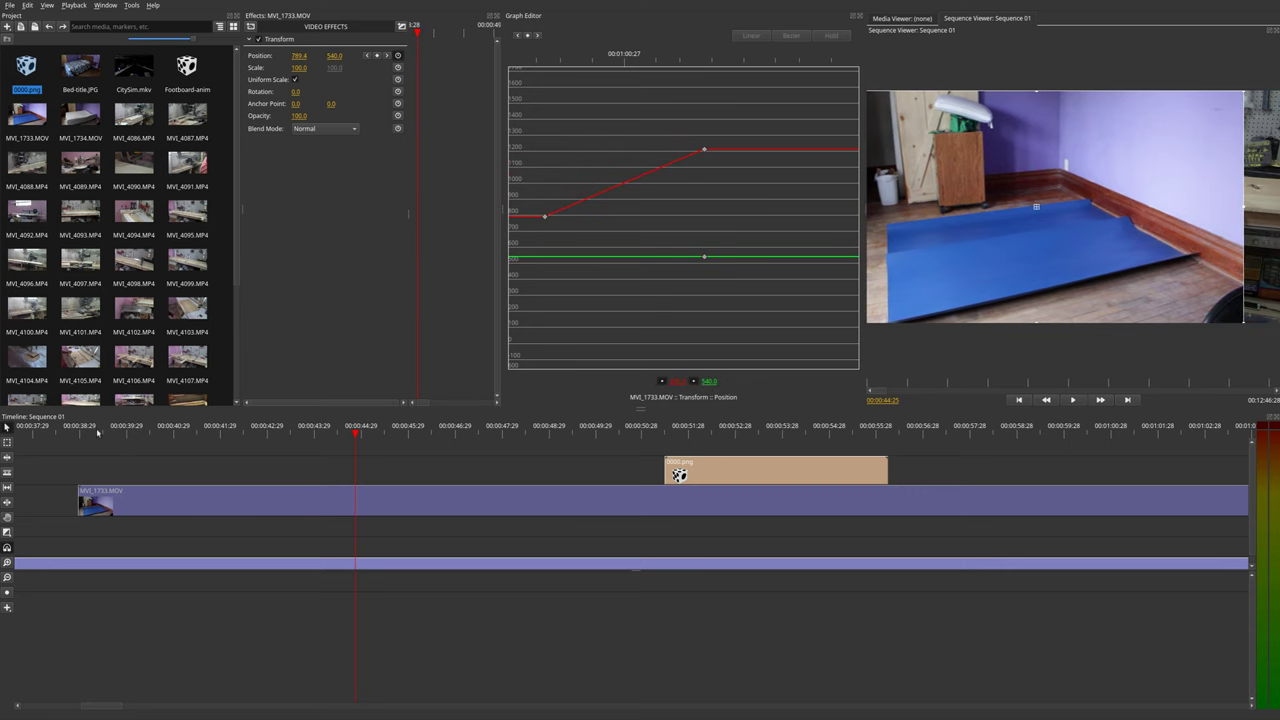
drag(97, 432, 175, 430)
drag(377, 428, 978, 430)
Step: Examine the full range of the Position curves in the Graph Editor with the sequence scrubbed to 00:00:58:24
scroll(652, 262, down, 6)
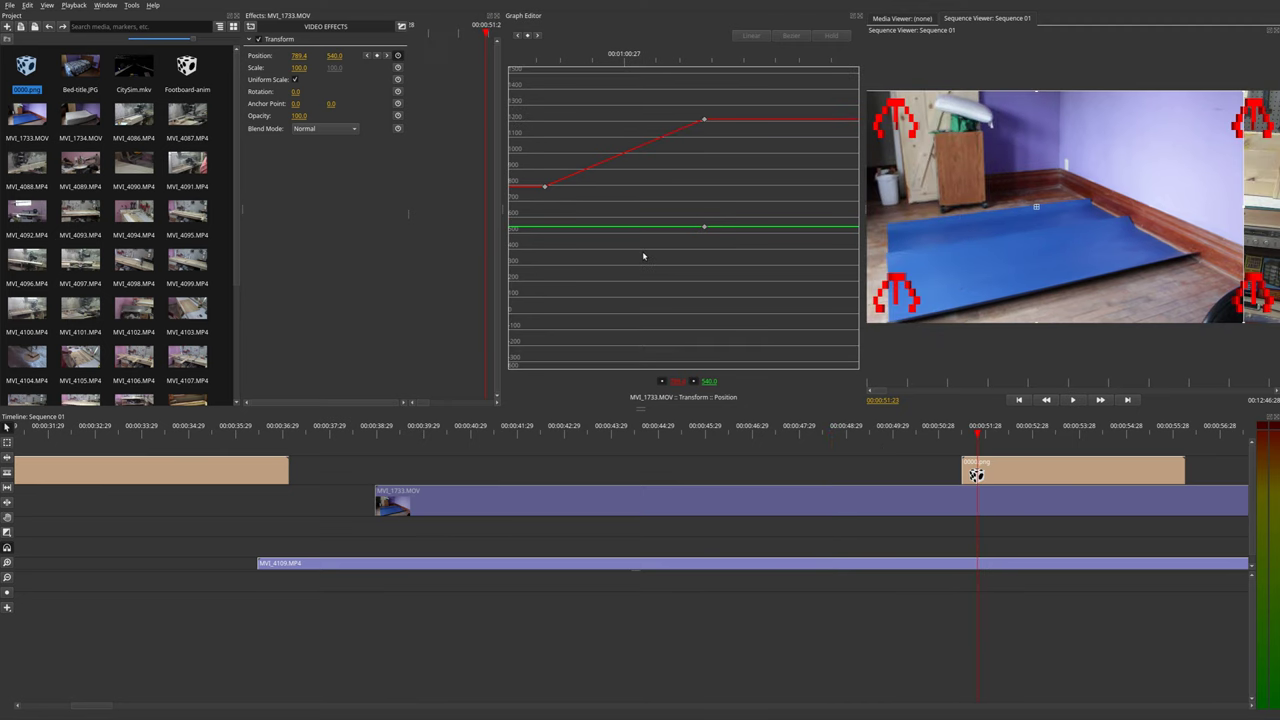
scroll(643, 256, down, 5)
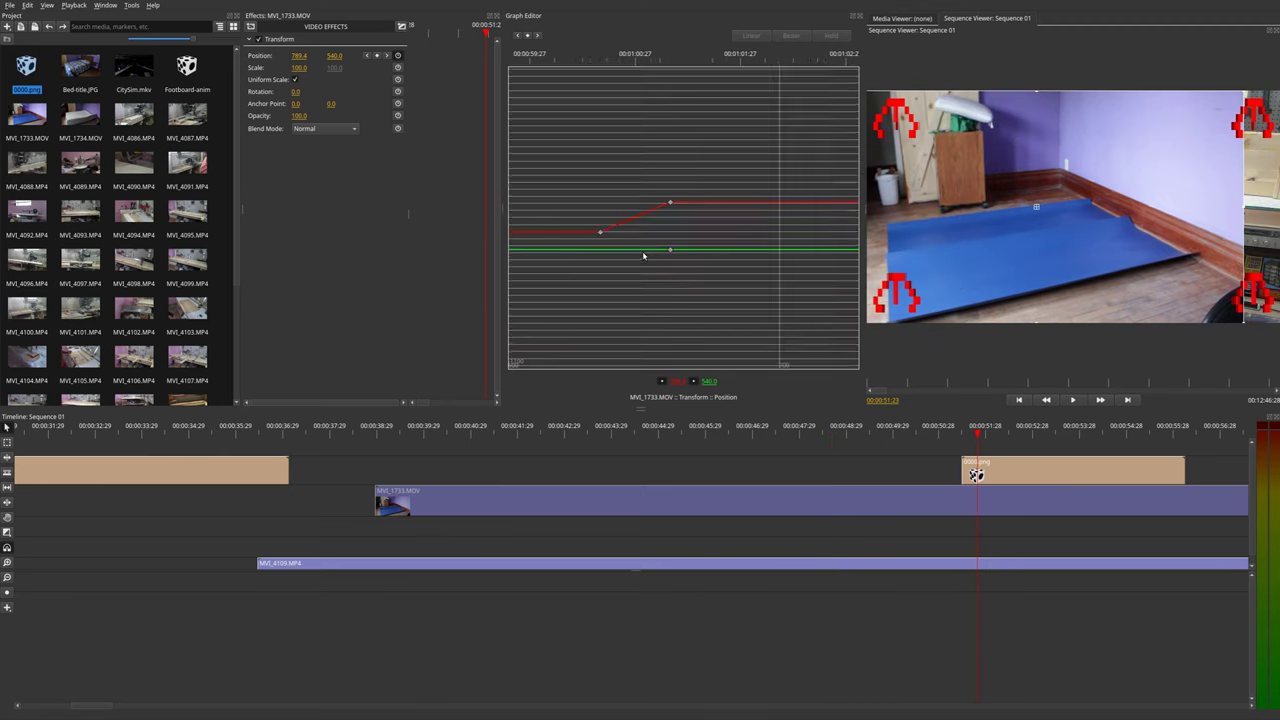
scroll(643, 256, up, 1)
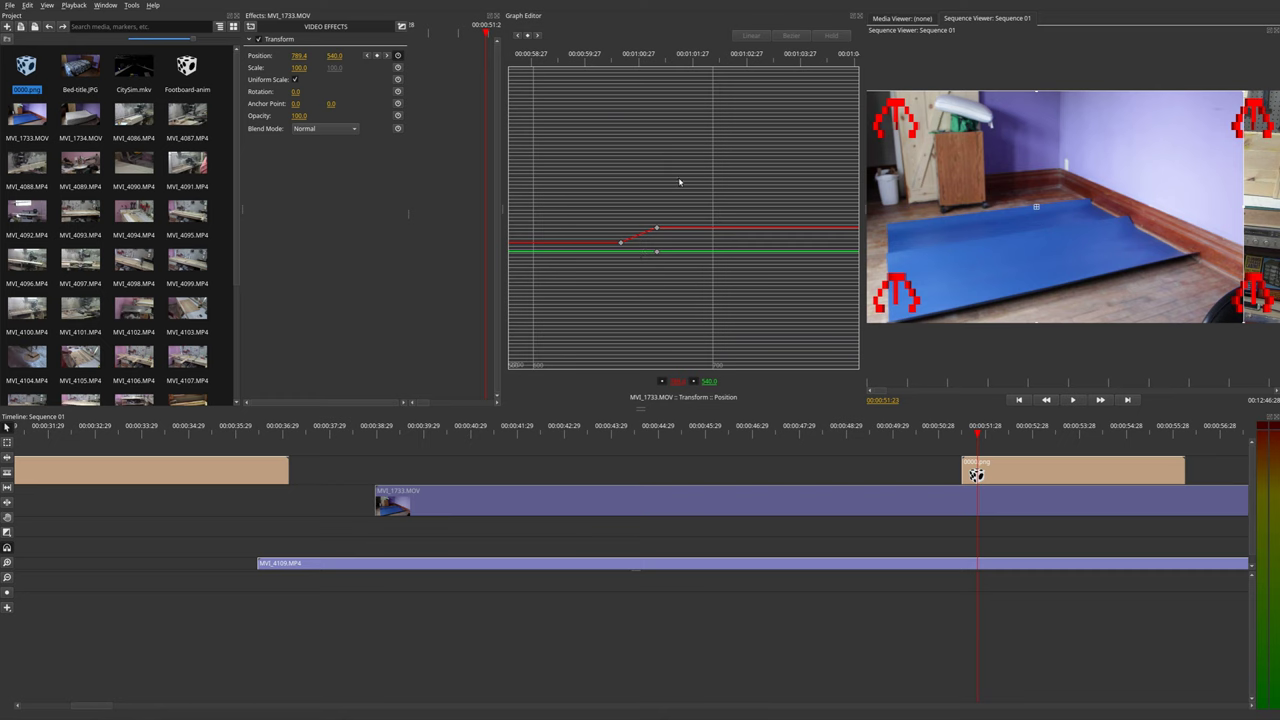
drag(679, 182, 748, 251)
scroll(712, 257, up, 3)
scroll(740, 269, up, 1)
drag(375, 441, 986, 437)
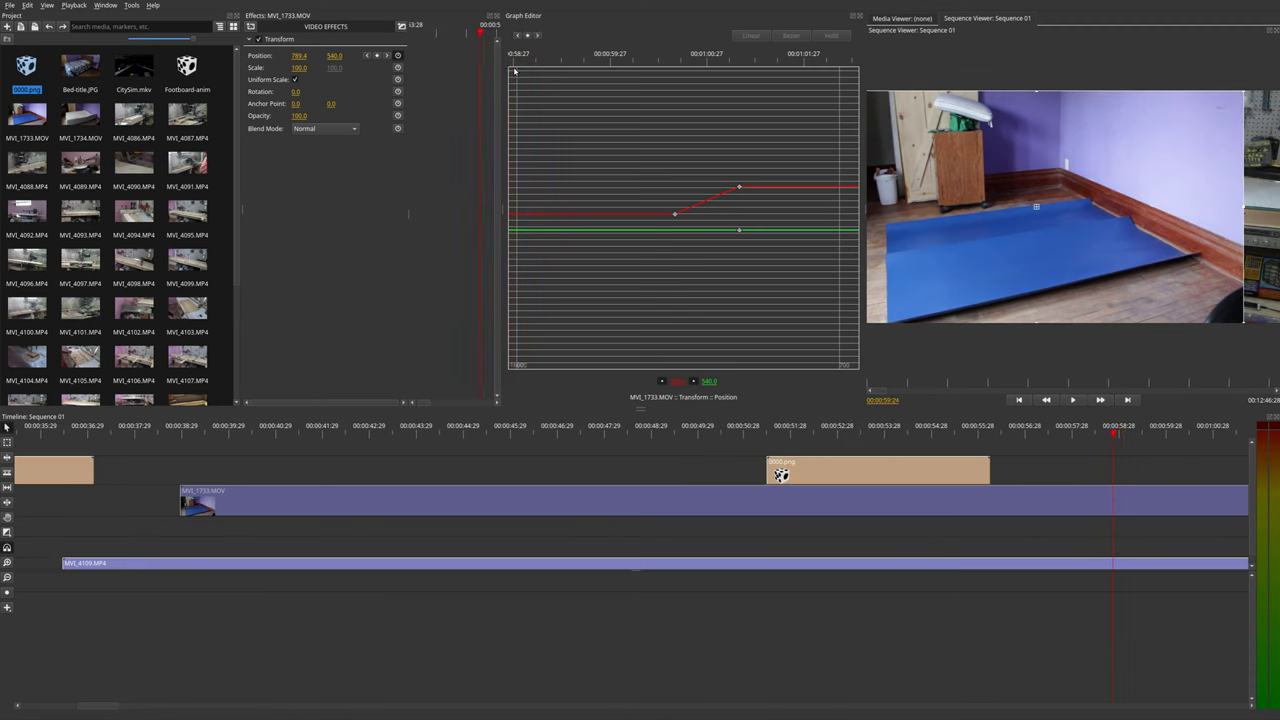
scroll(676, 224, down, 2)
scroll(674, 225, down, 8)
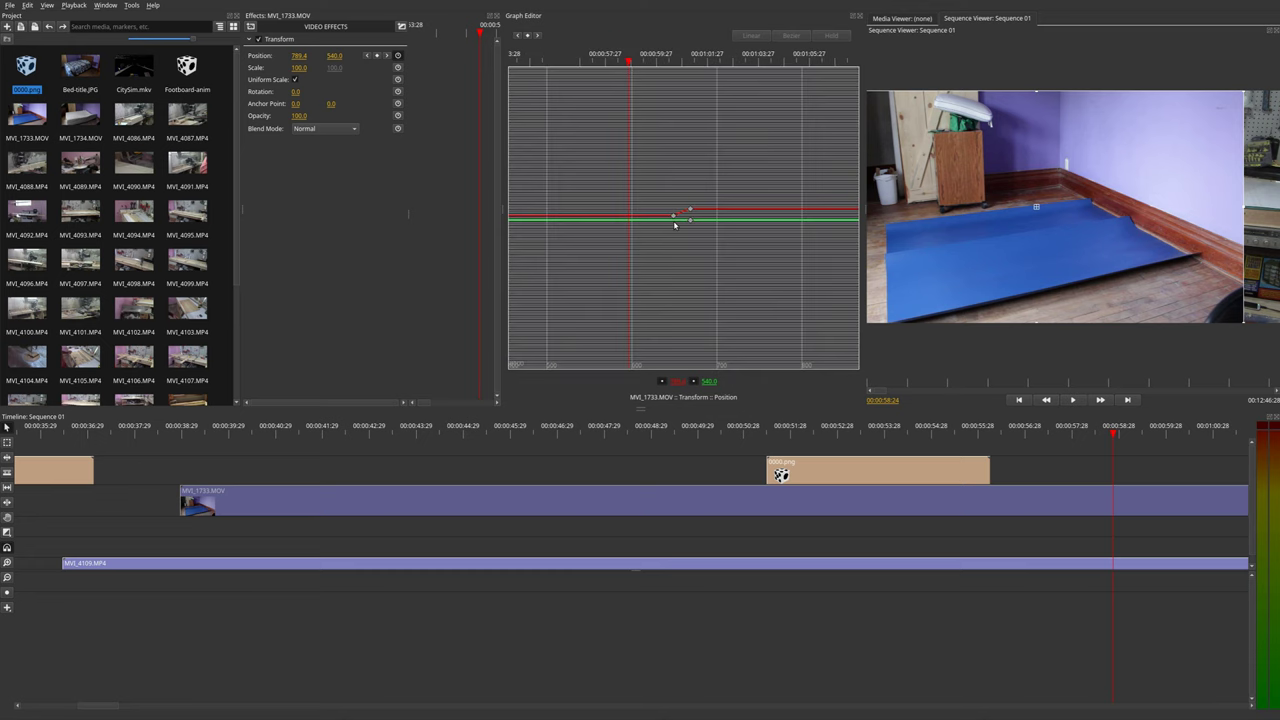
scroll(674, 225, down, 3)
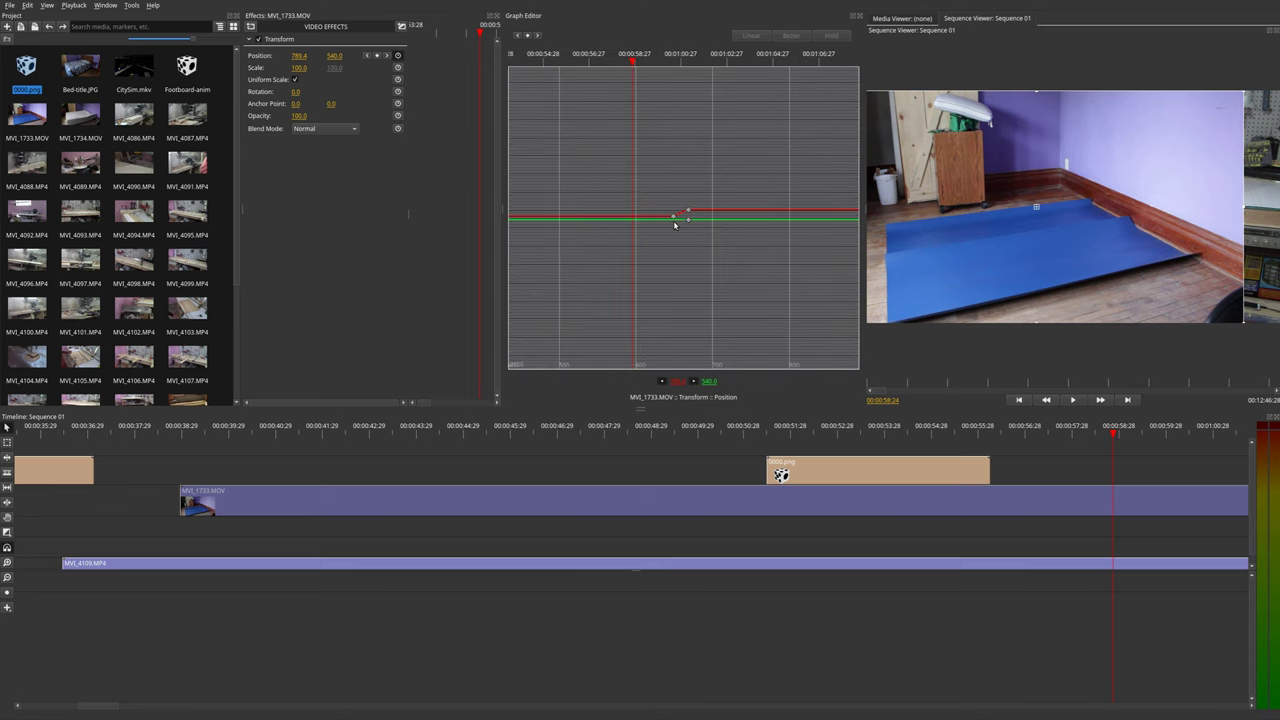
Step: Go to 00:00:39:09 and add several keyframes along both Position curves of MVI_1733.MOV in the Graph Editor
scroll(674, 225, up, 1)
click(198, 432)
drag(581, 219, 654, 271)
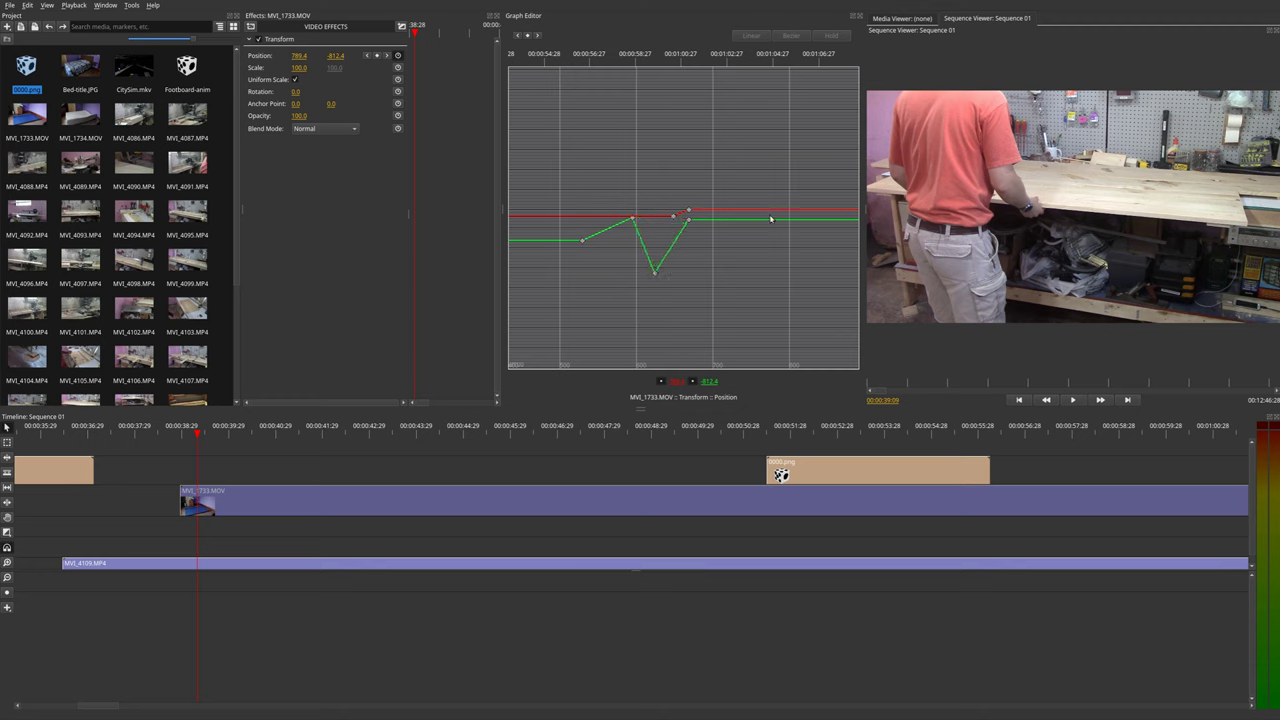
drag(756, 218, 756, 250)
drag(586, 214, 611, 231)
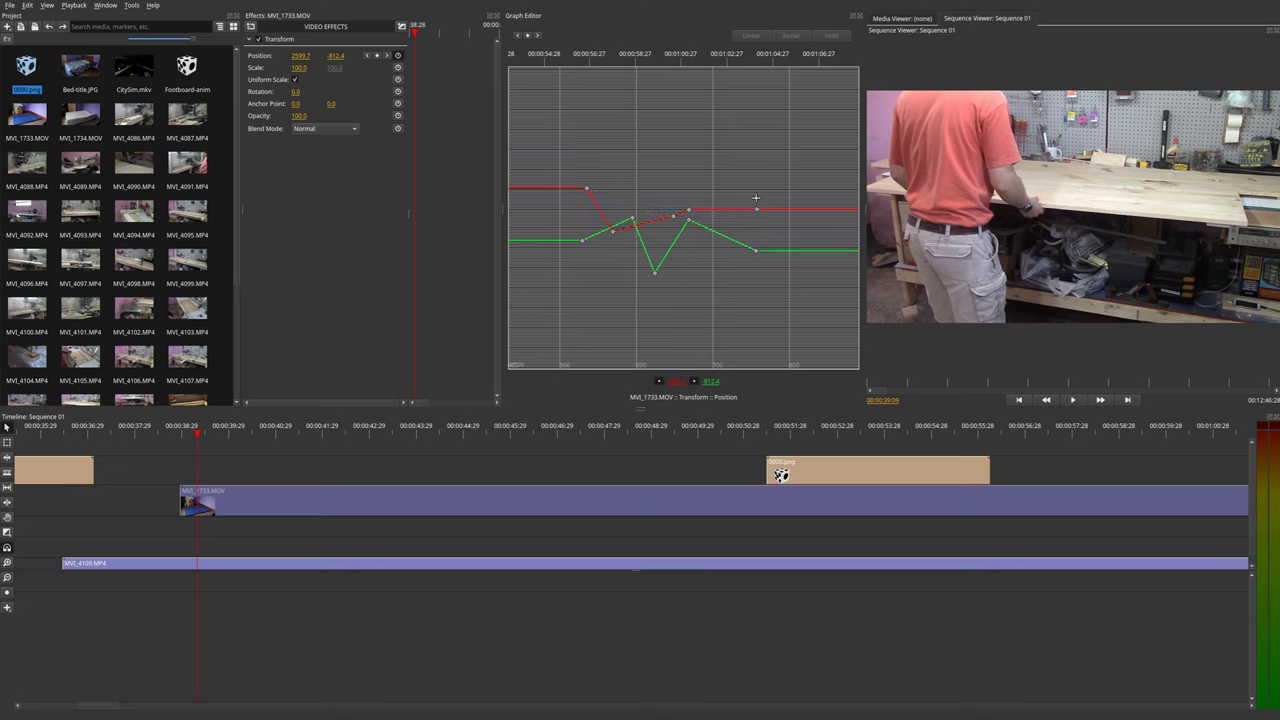
drag(756, 198, 729, 217)
Step: Play the sequence from 00:00:39:09 and inspect the Position curves of MVI_1733.MOV in the Graph Editor during playback
click(188, 443)
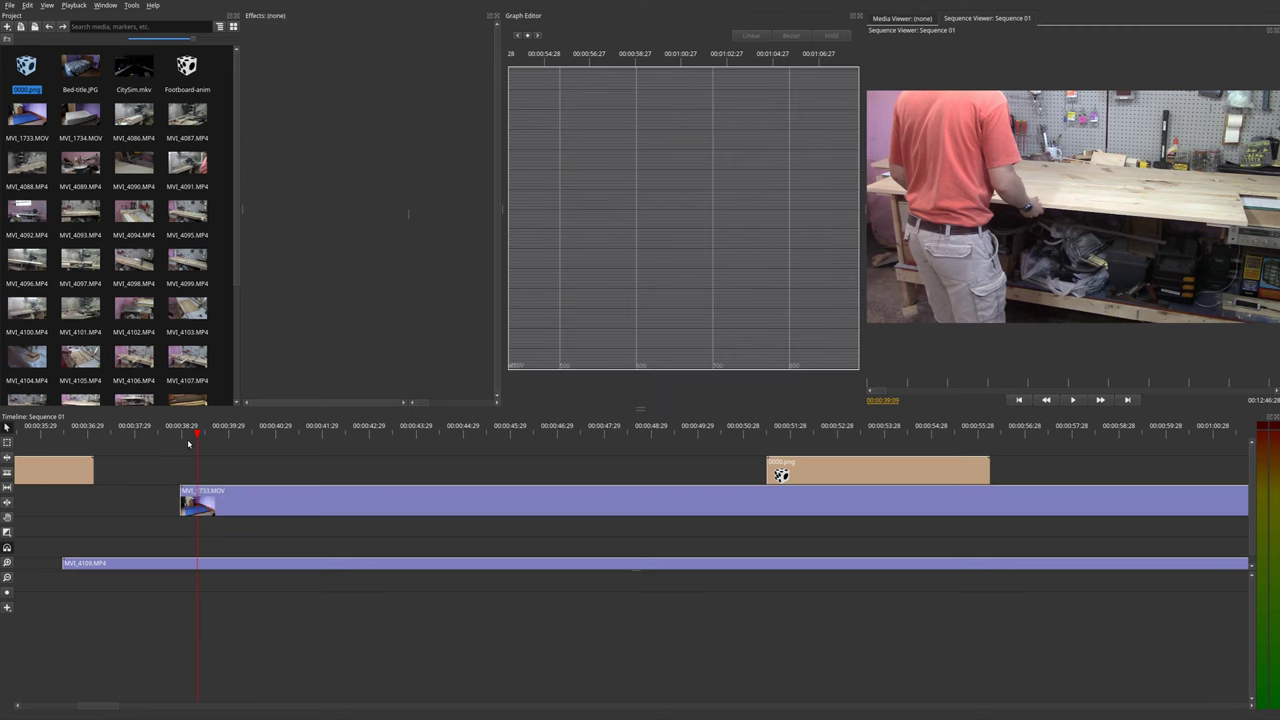
key(space)
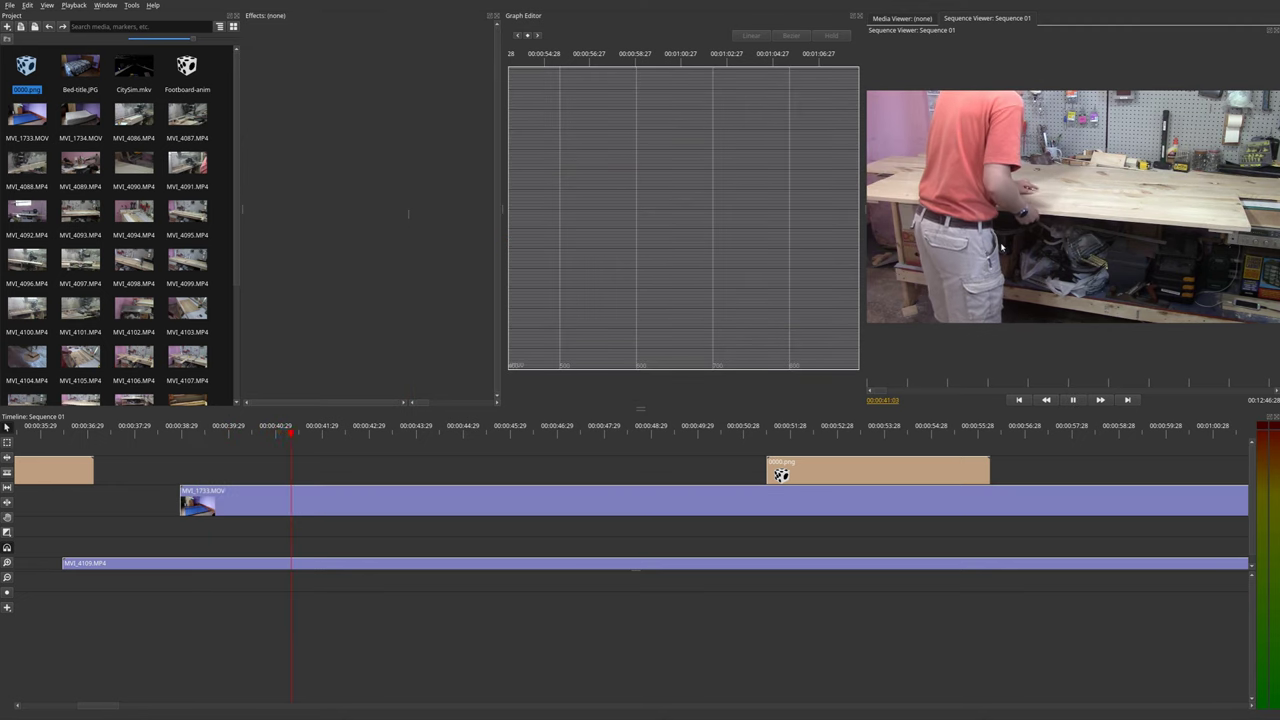
click(504, 504)
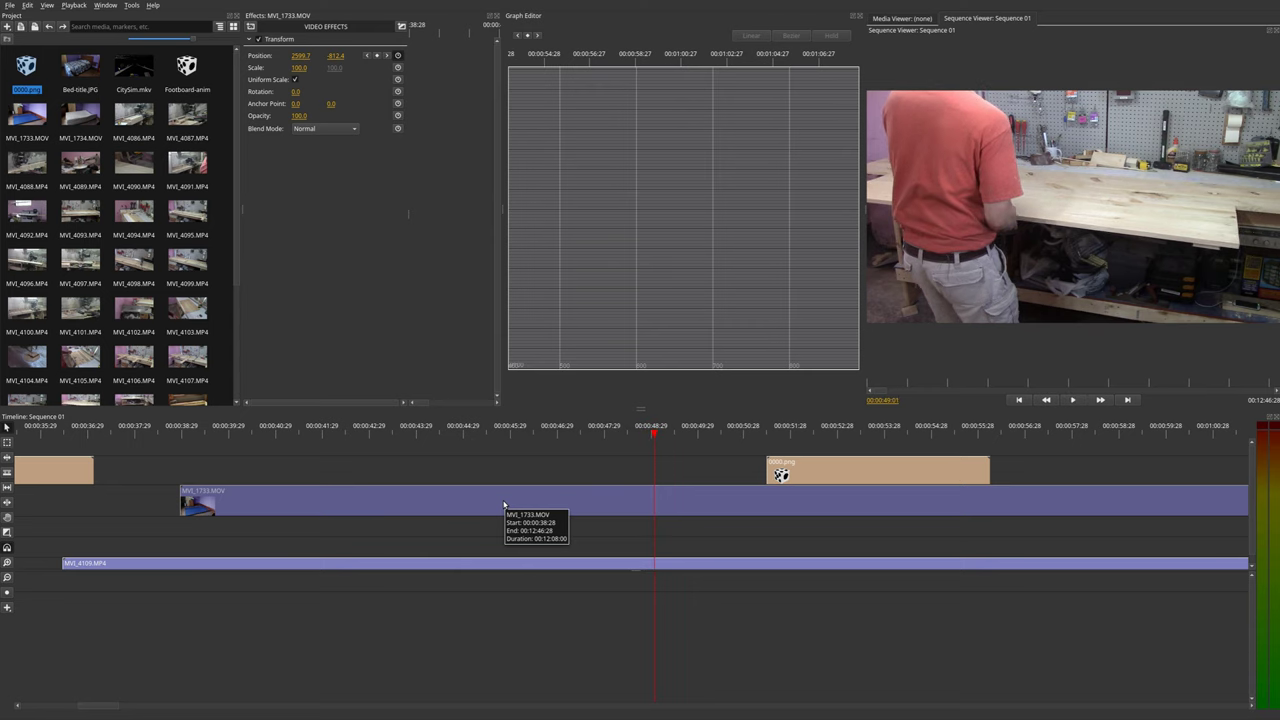
click(504, 505)
drag(540, 295, 511, 285)
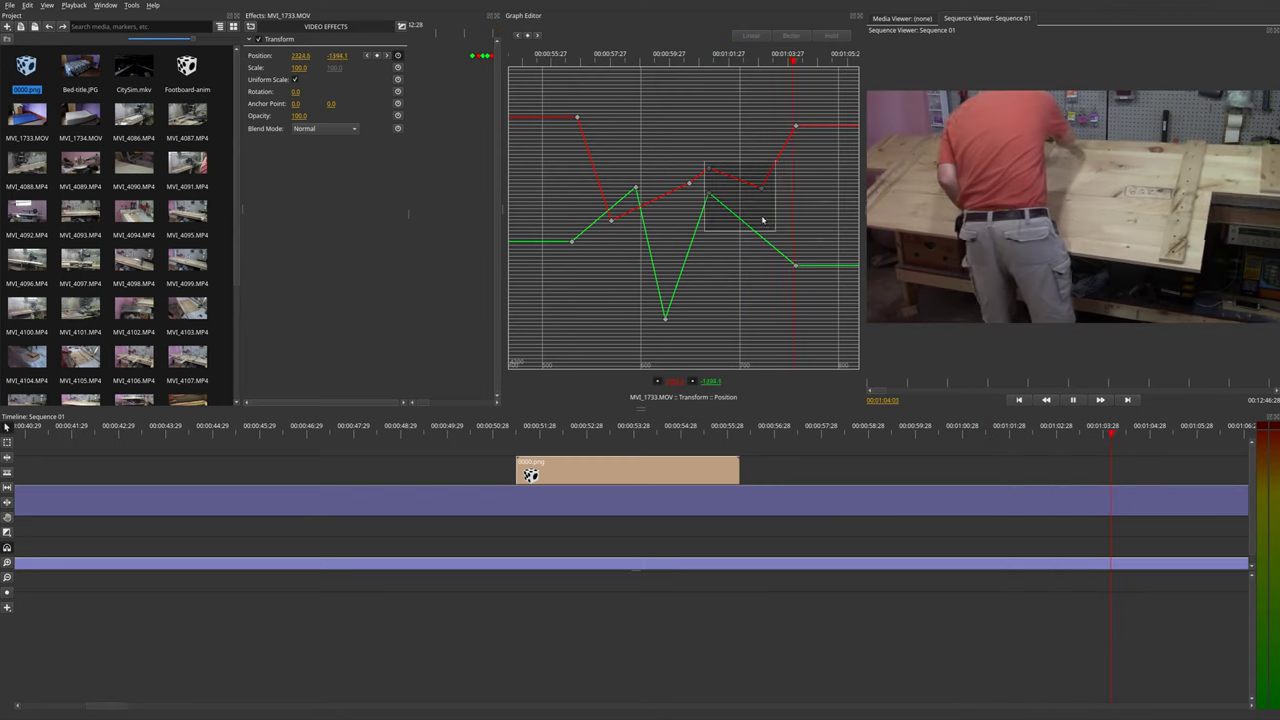
Step: Change the vertical Position keyframe just after 00:00:57:19 to Bezier, tilt its handles, and preview the motion
click(567, 57)
drag(567, 57, 602, 57)
drag(632, 192, 633, 190)
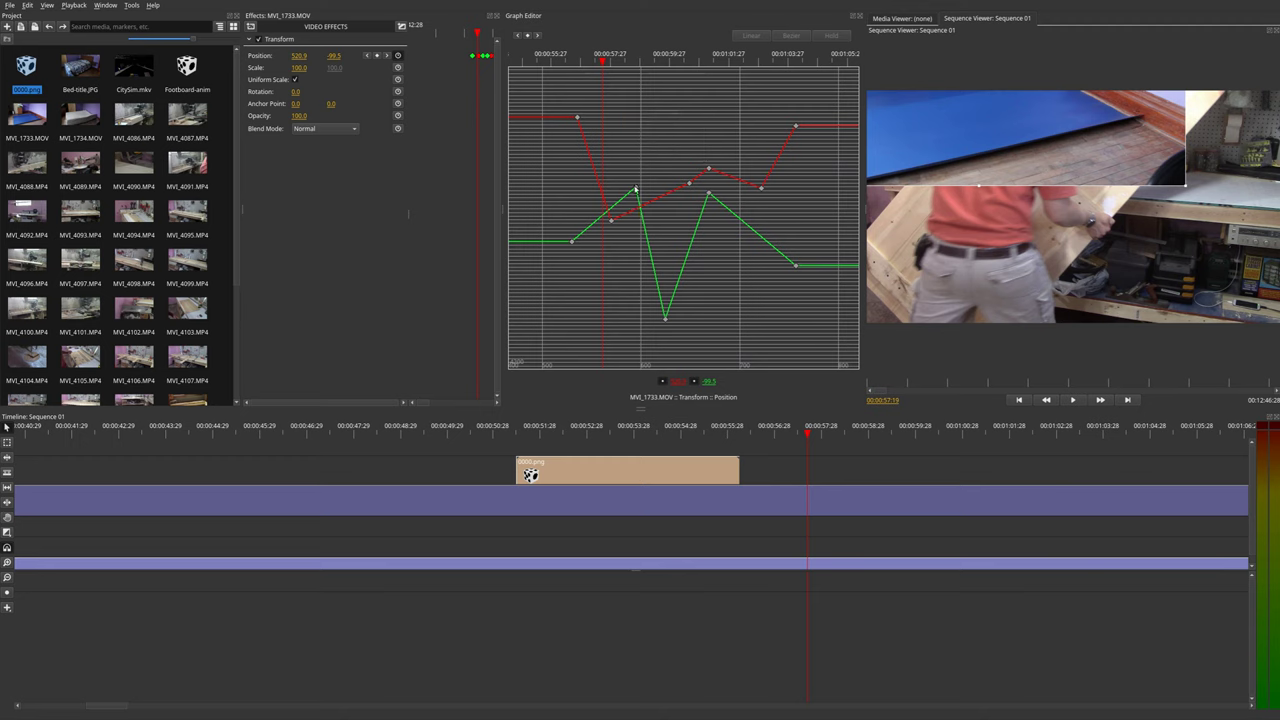
click(790, 36)
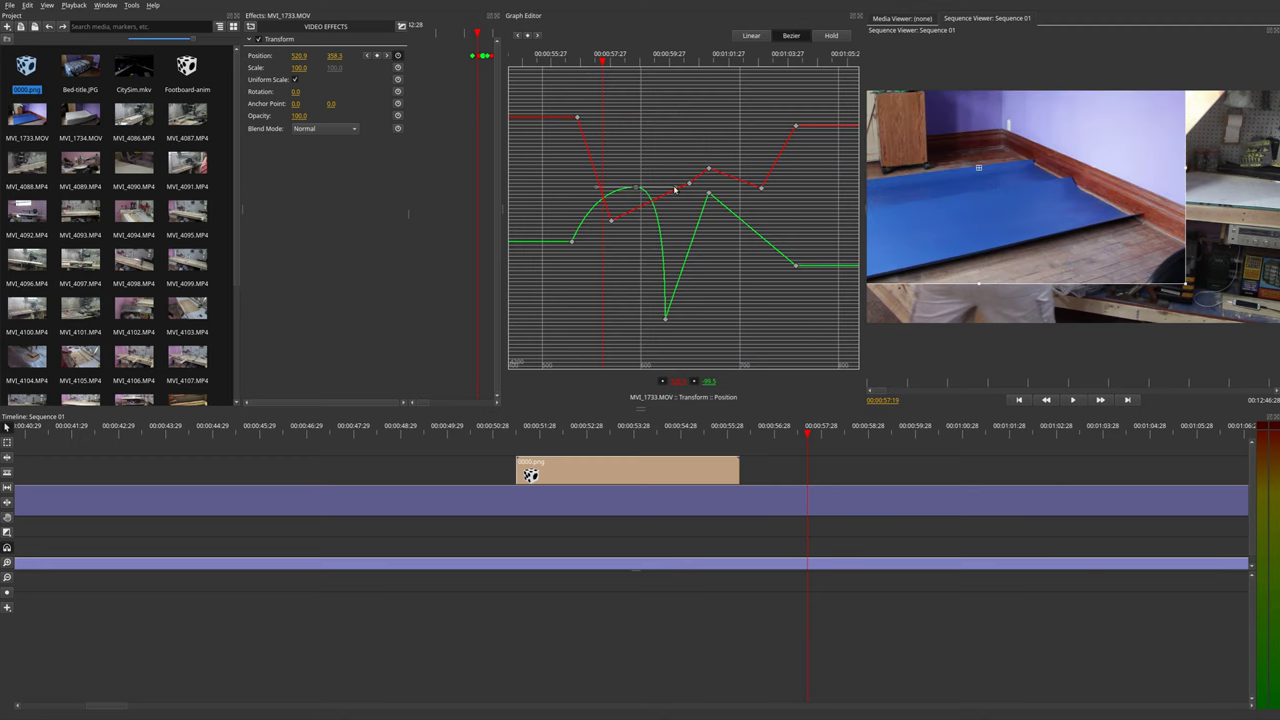
drag(675, 190, 657, 206)
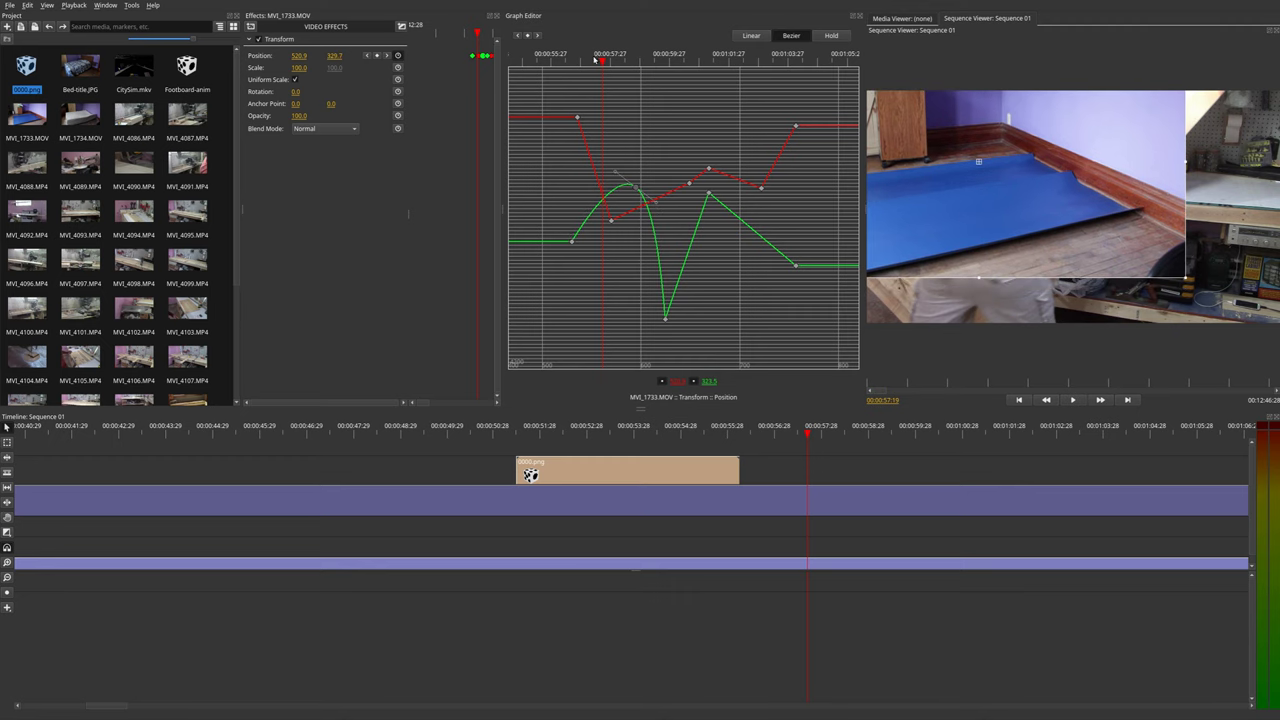
key(space)
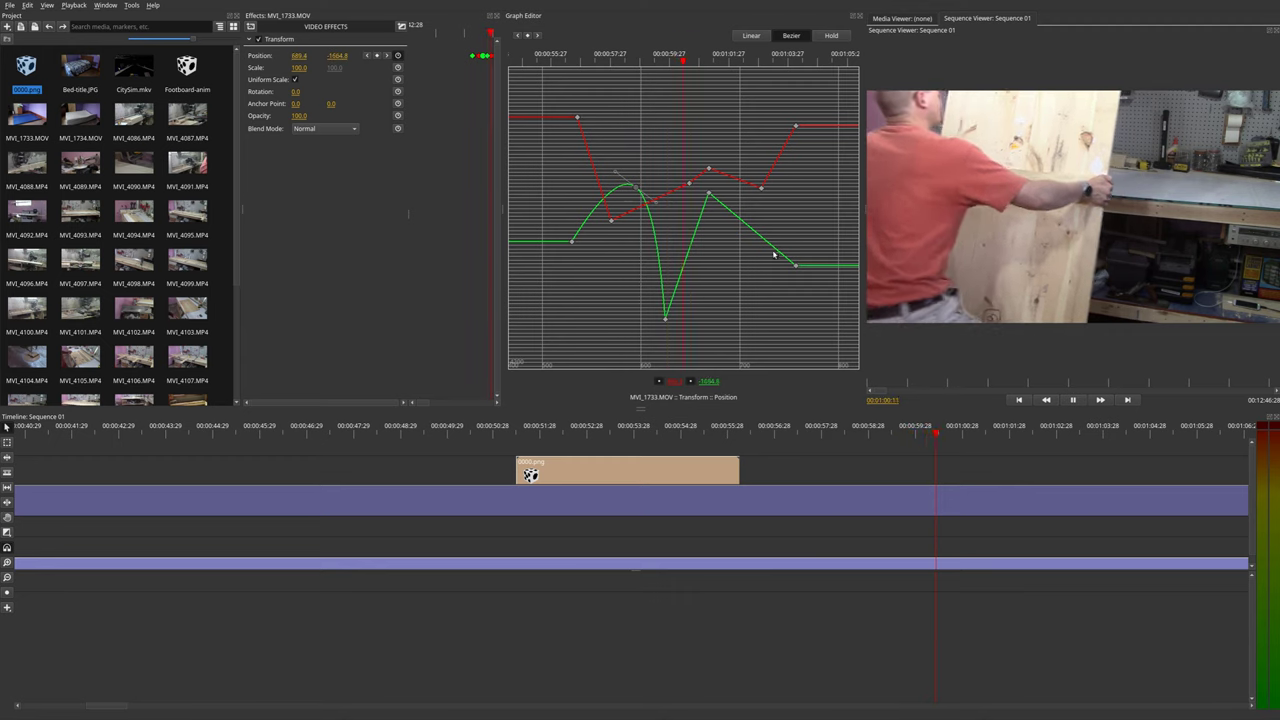
key(space)
Step: Raise the lowest vertical Position keyframe, reposition the clip in the viewer at two times including 00:00:59:05, and preview the motion
drag(666, 320, 678, 246)
drag(1078, 126, 1172, 228)
click(884, 428)
drag(920, 172, 1062, 236)
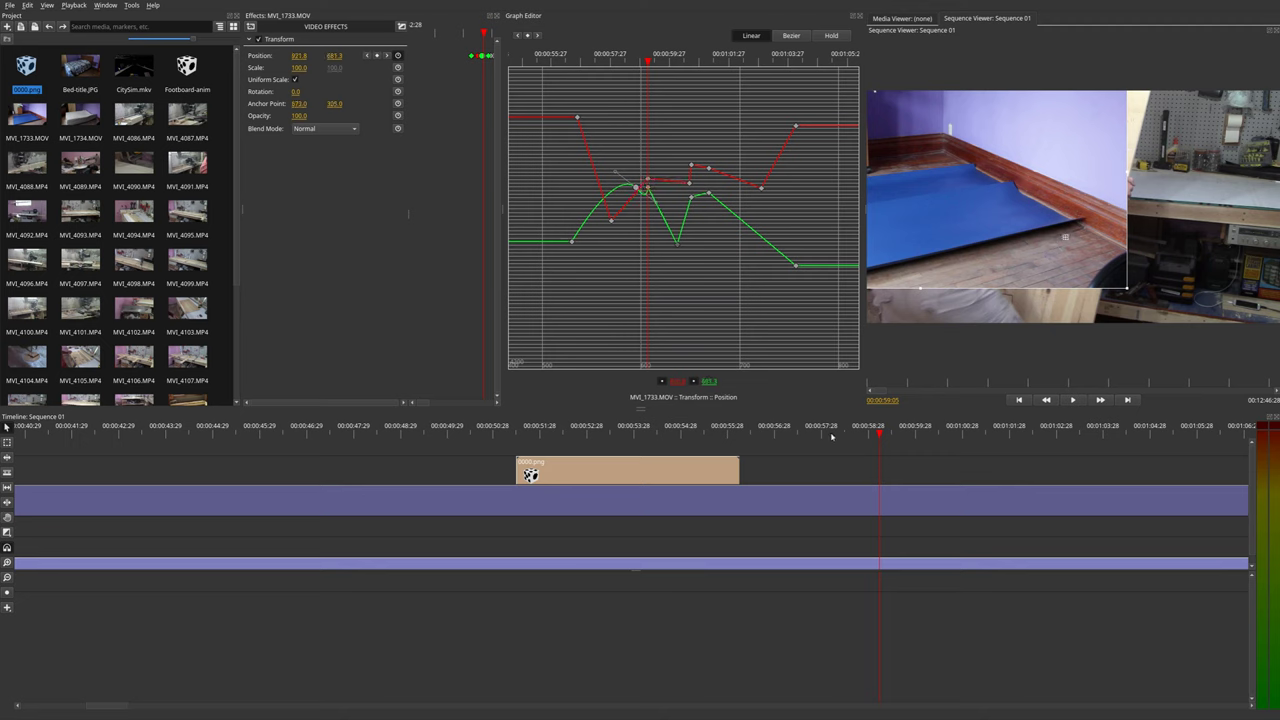
key(space)
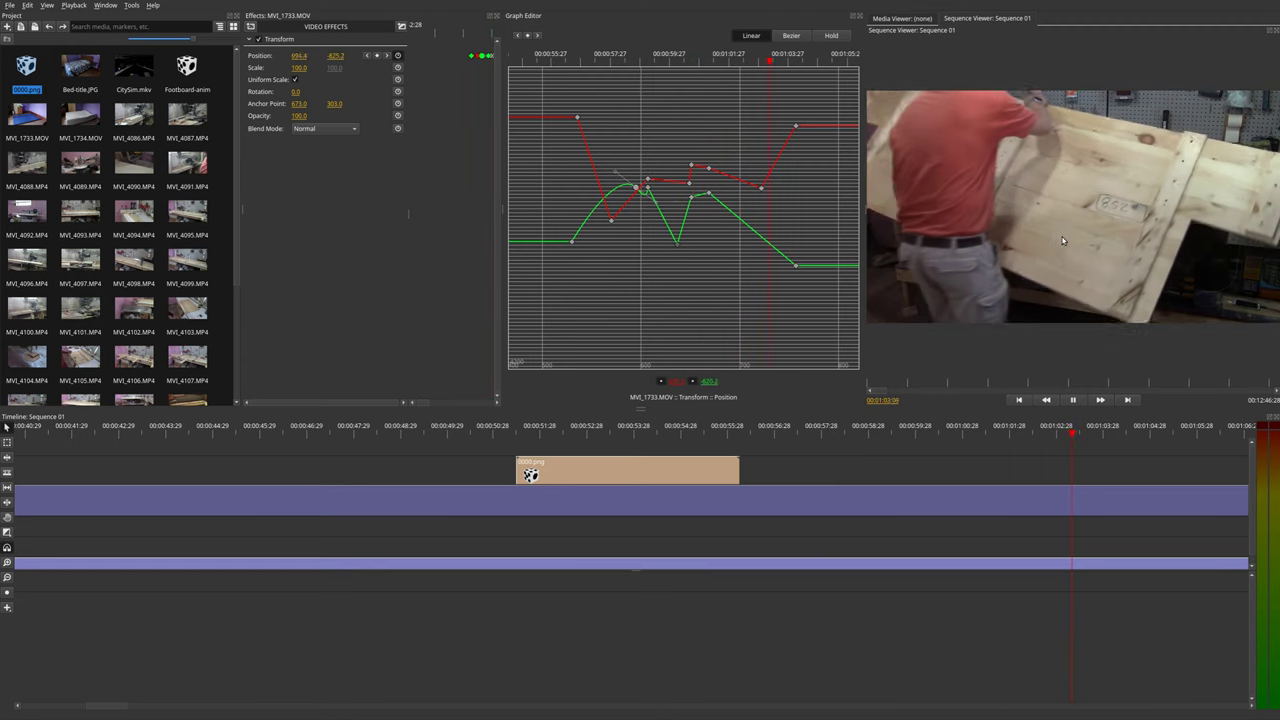
key(space)
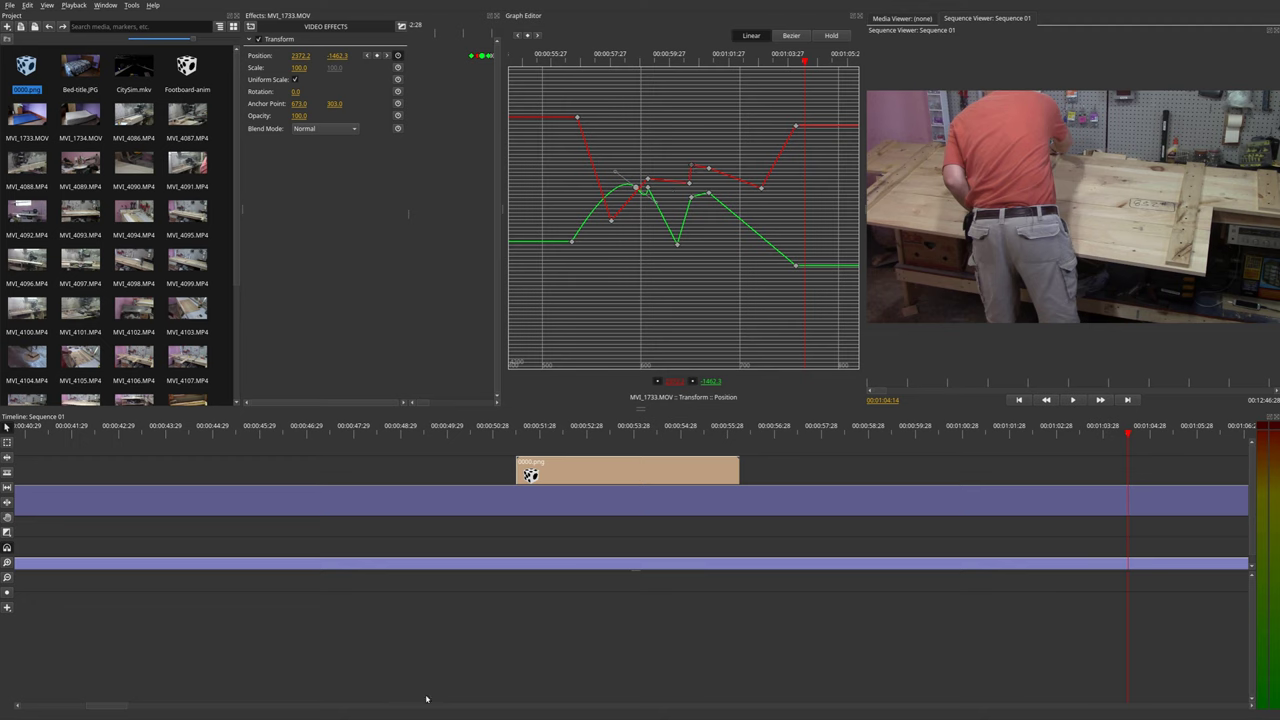
Step: Split MVI_1733.MOV at about 00:06:23:07 and move the second part to the track below, overlapping the end of the first
drag(106, 704, 640, 702)
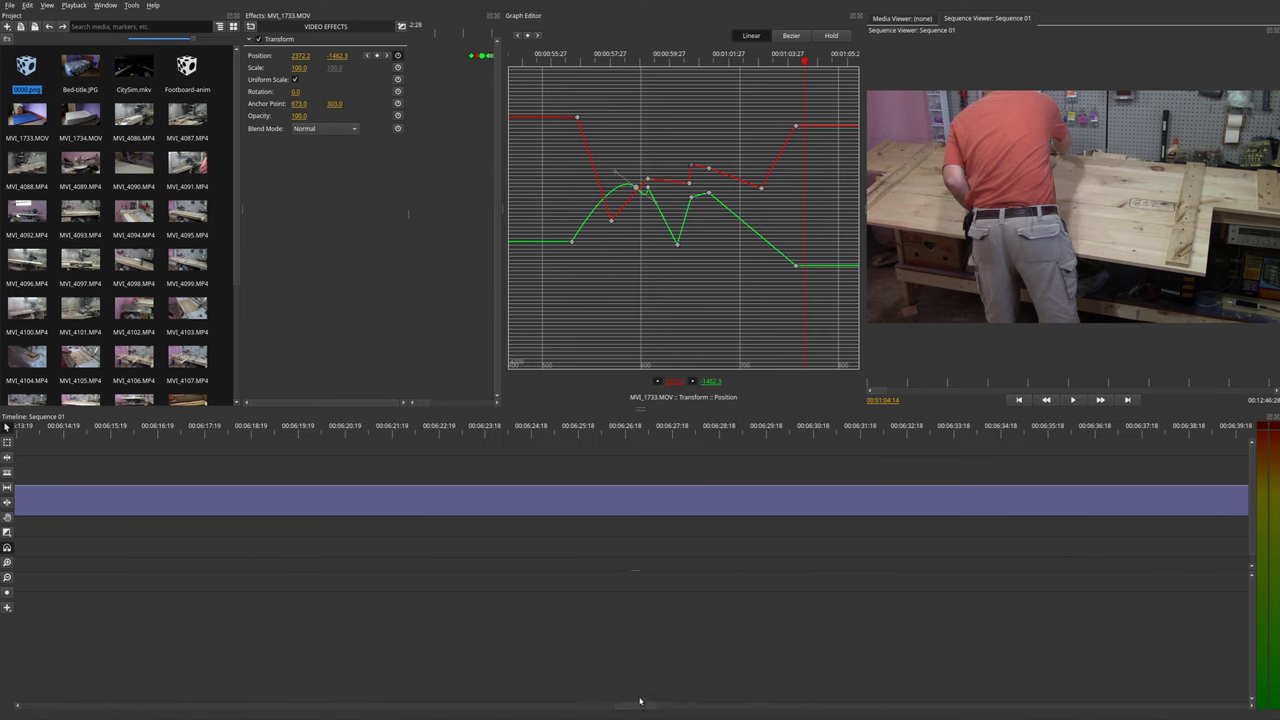
key(c)
click(467, 487)
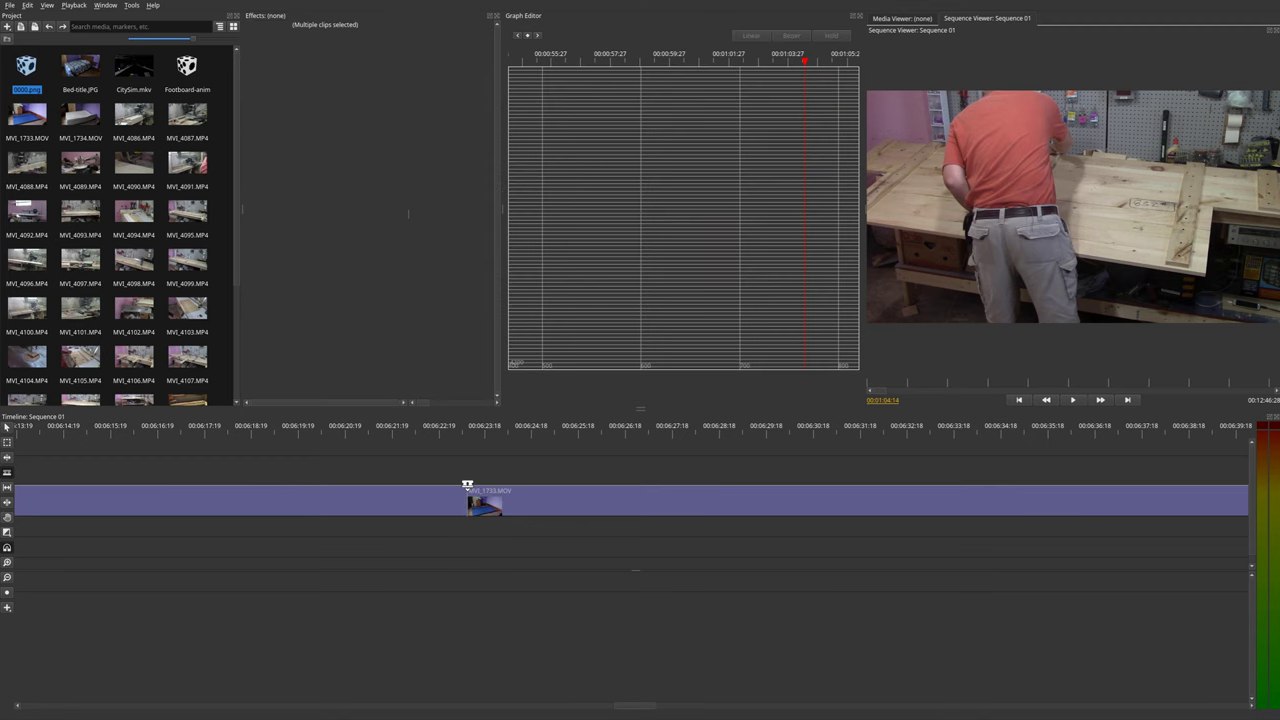
key(v)
drag(507, 507, 520, 530)
Step: Disable Position keyframing for the first part of the split MVI_1733.MOV clip and scrub to 00:06:22:19
click(412, 438)
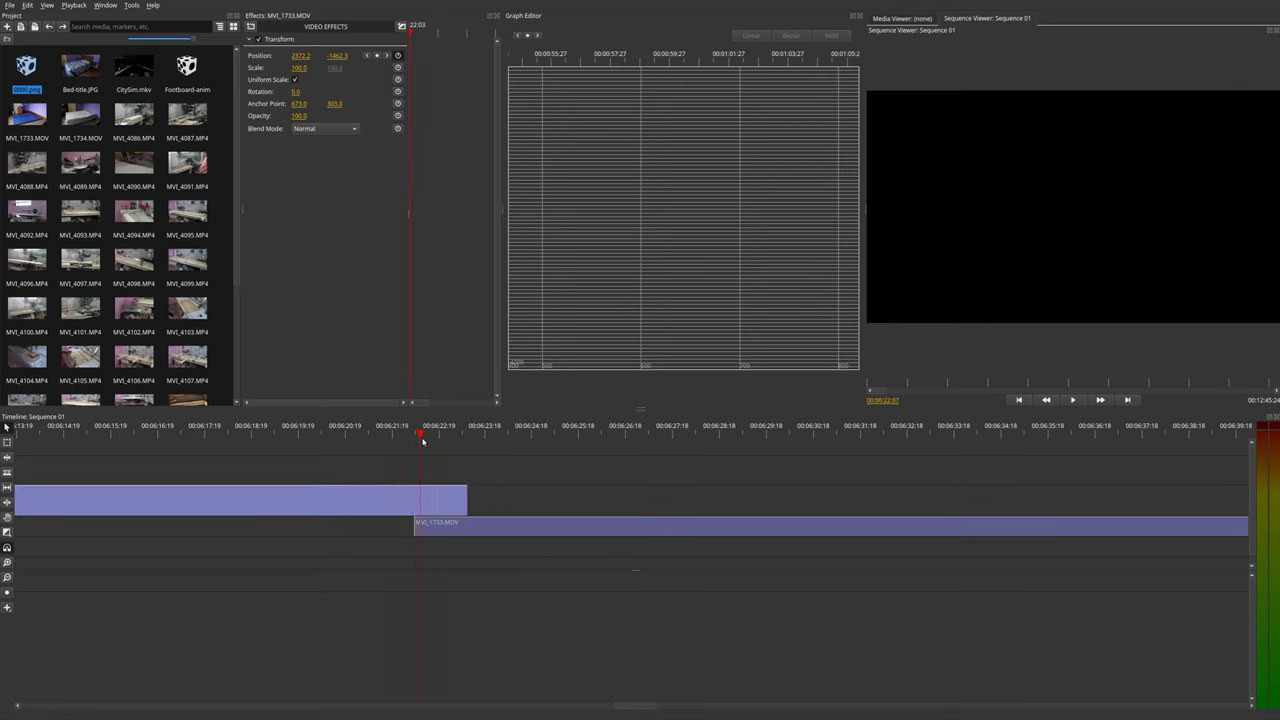
click(447, 442)
click(331, 505)
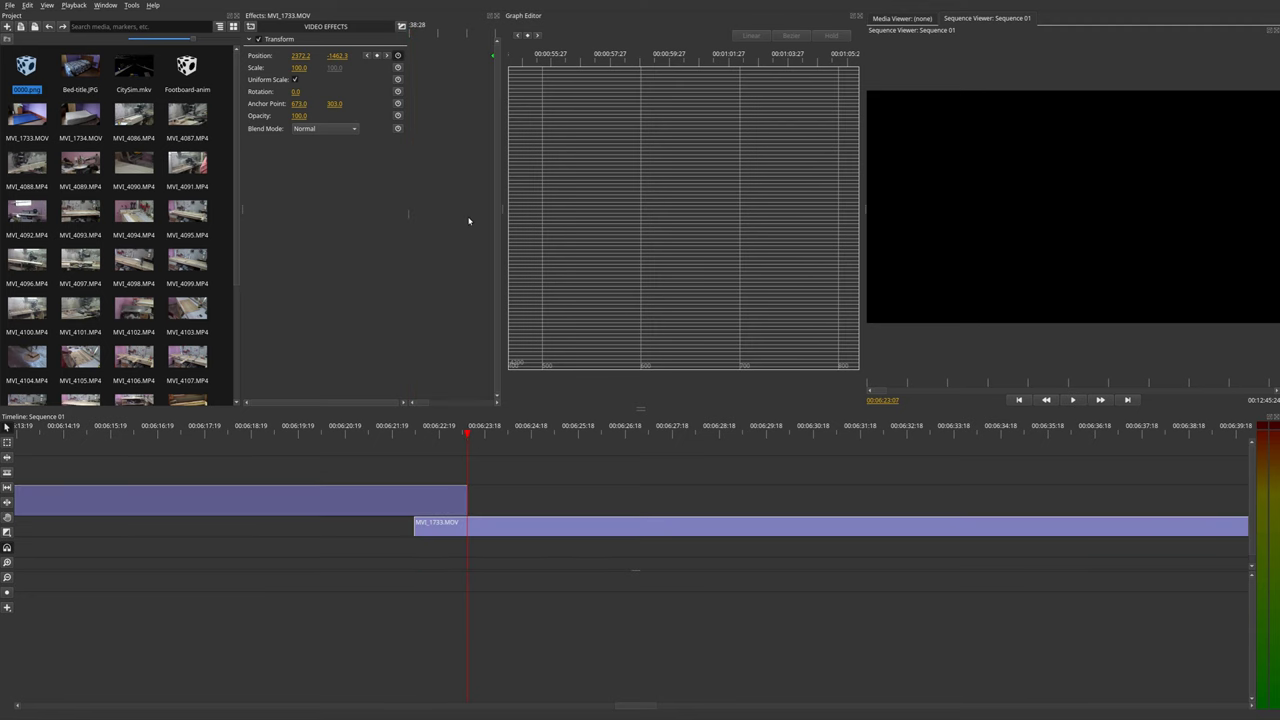
click(397, 55)
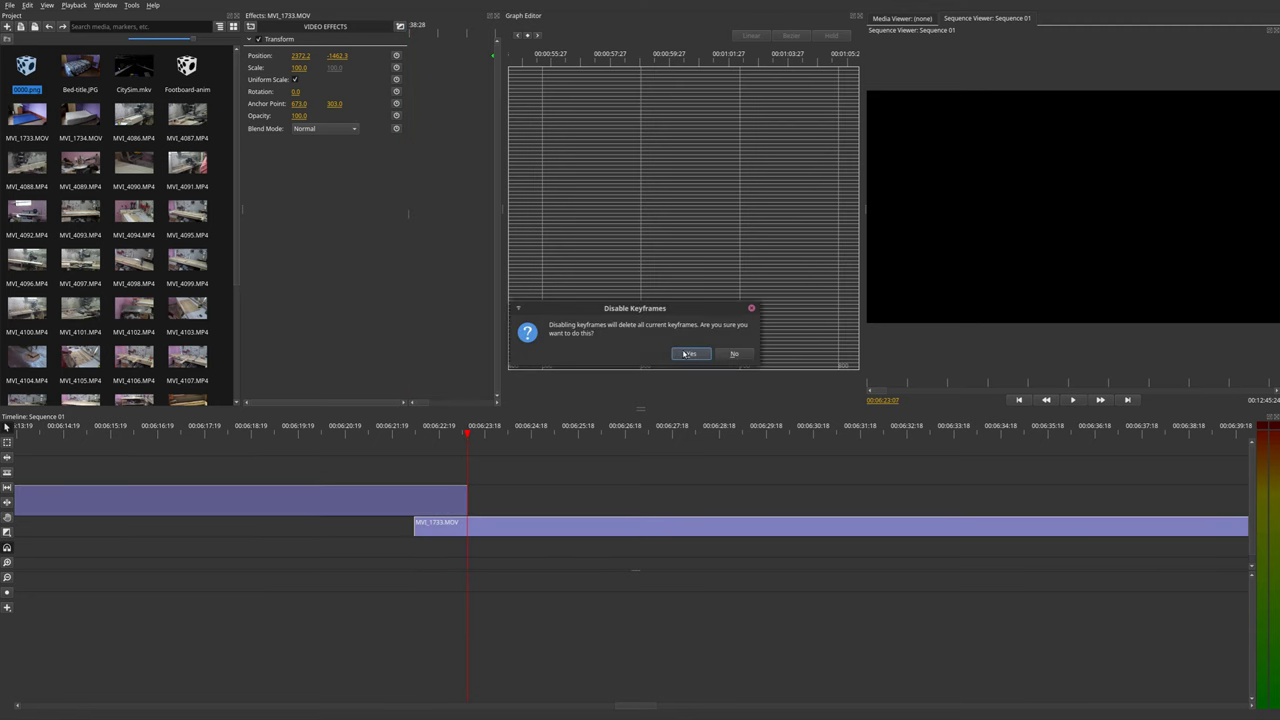
click(697, 355)
drag(391, 437, 439, 436)
click(457, 524)
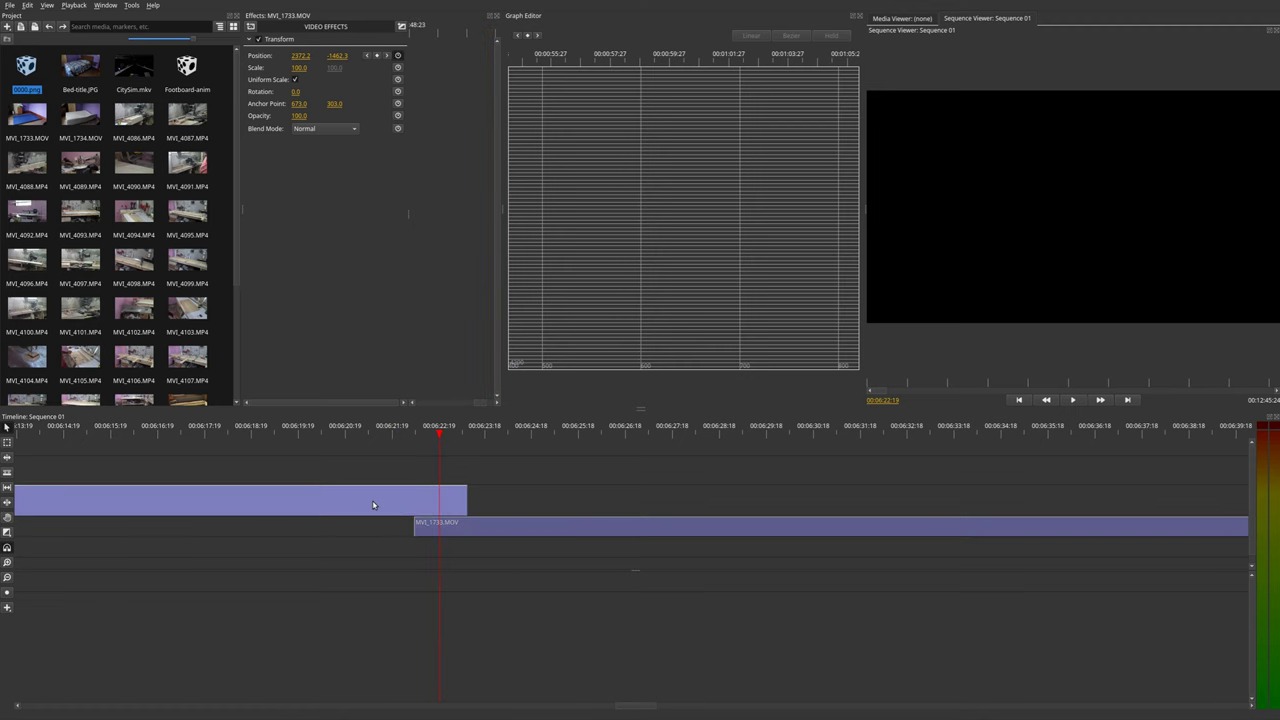
Step: Try Position 960, 0 for the first part of the split clip, then reposition it in the viewer to 1632, 842 at 00:06:20:16
click(298, 56)
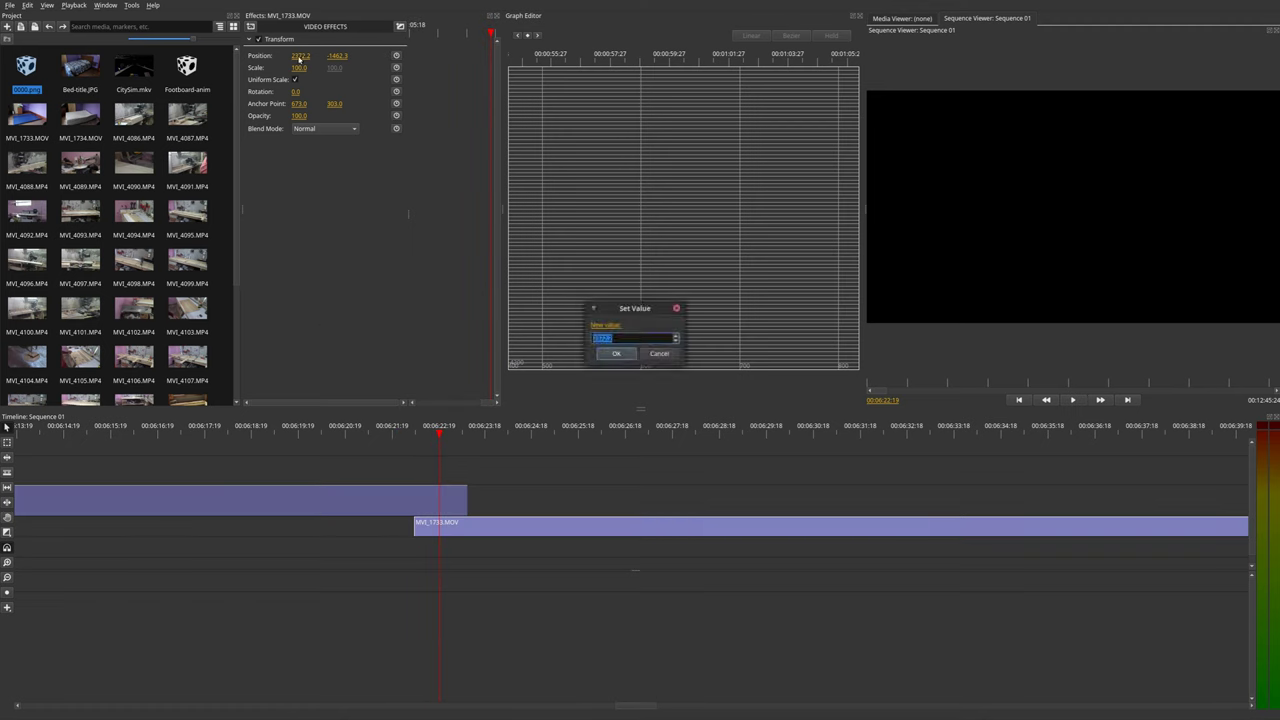
text(960)
key(Return)
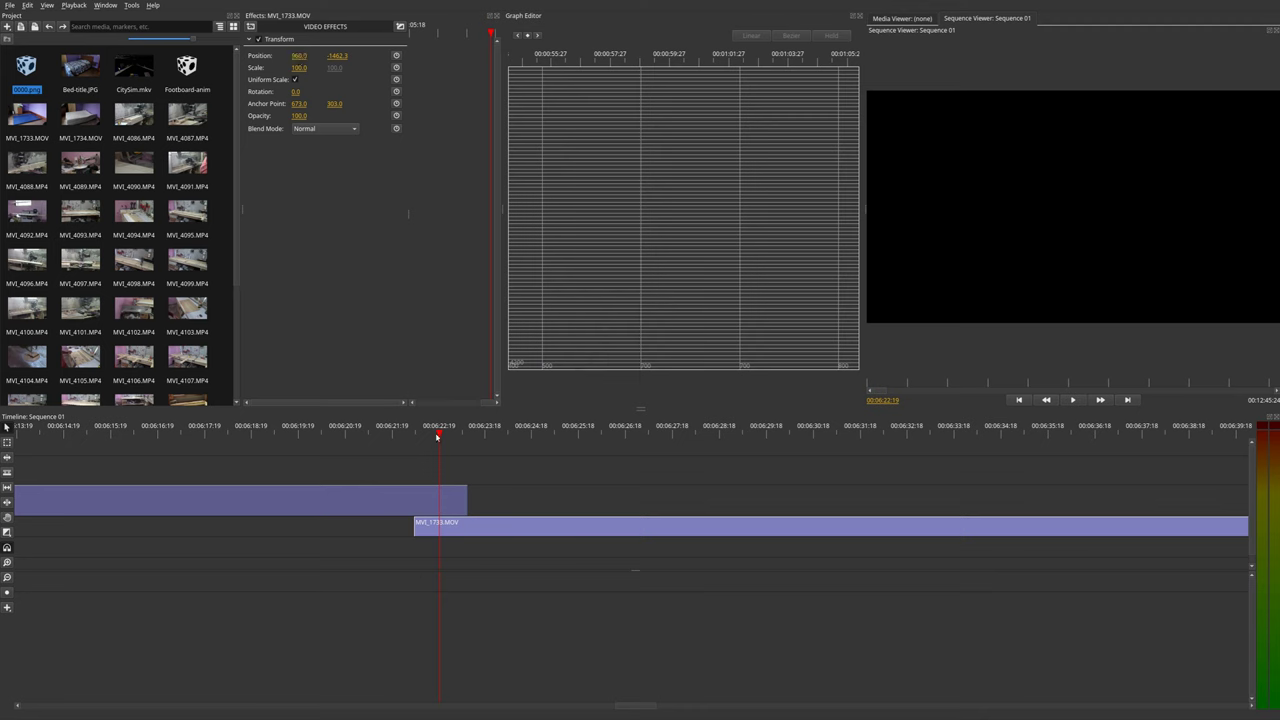
drag(439, 437, 345, 429)
click(333, 56)
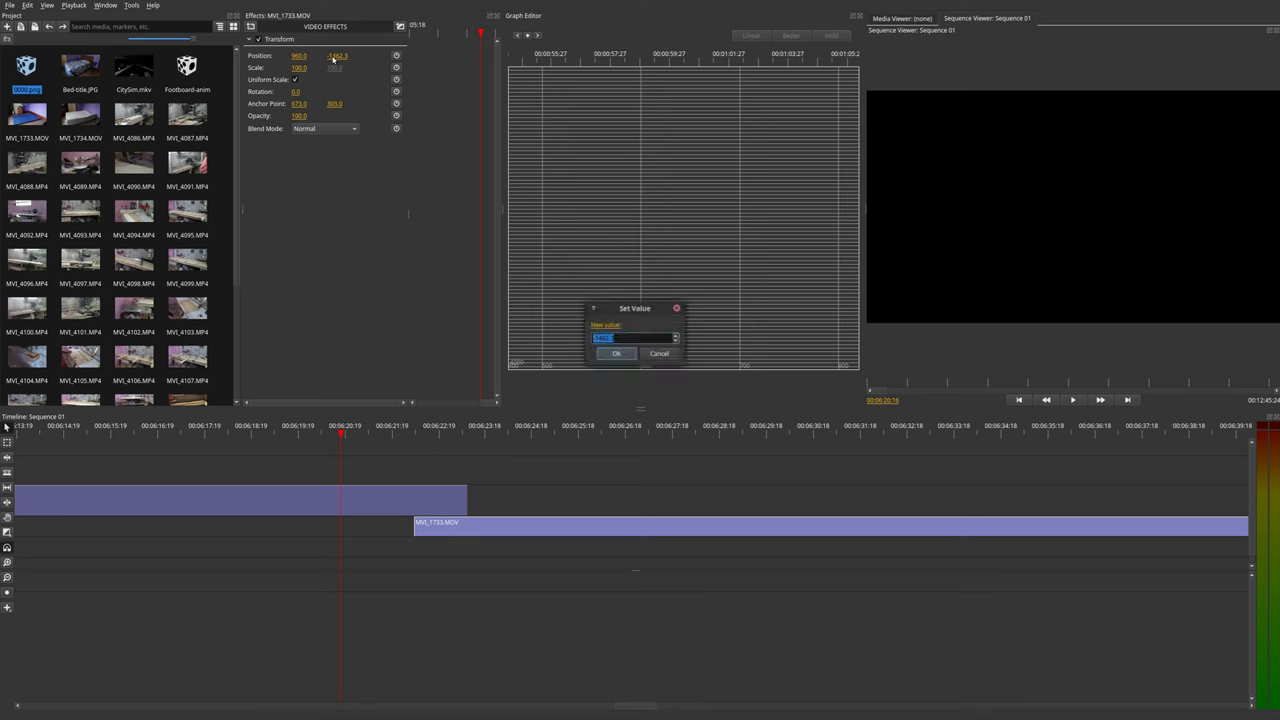
text(0)
key(Return)
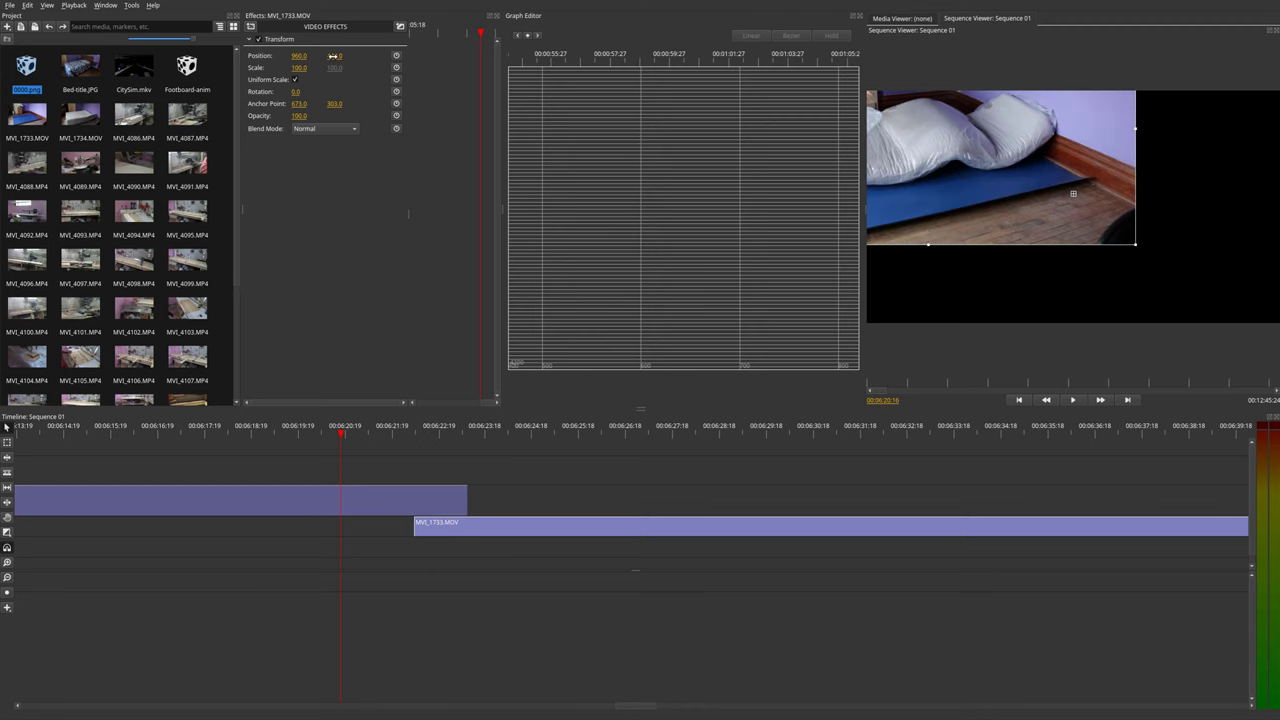
drag(970, 173, 1114, 251)
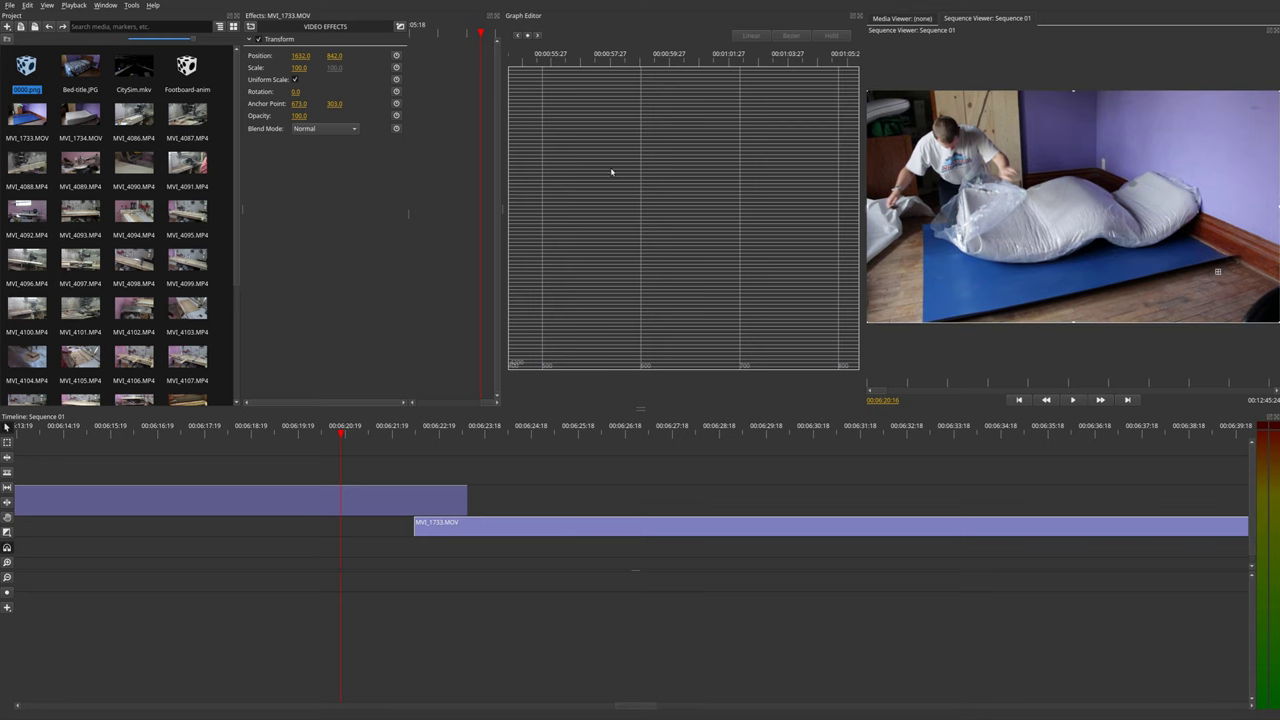
Step: Set the first part's Position to 960, 540 and its Anchor Point to 0, 0
double_click(333, 55)
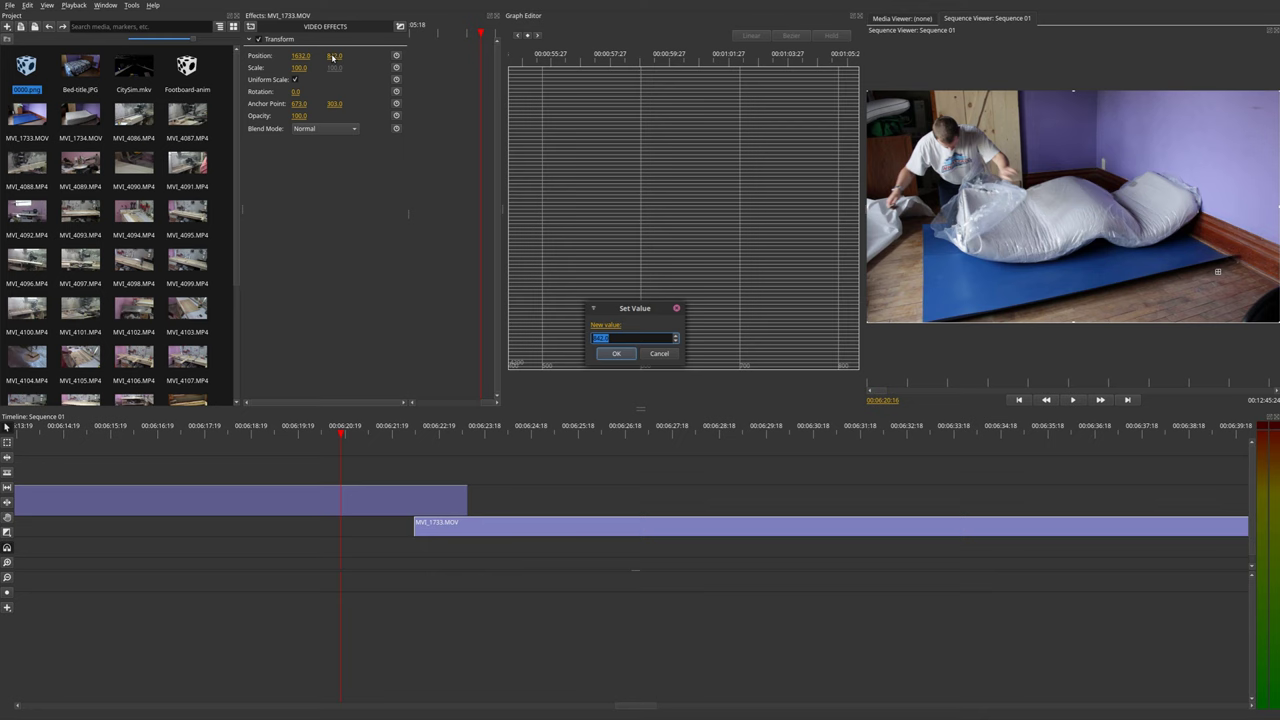
text(250)
key(Return)
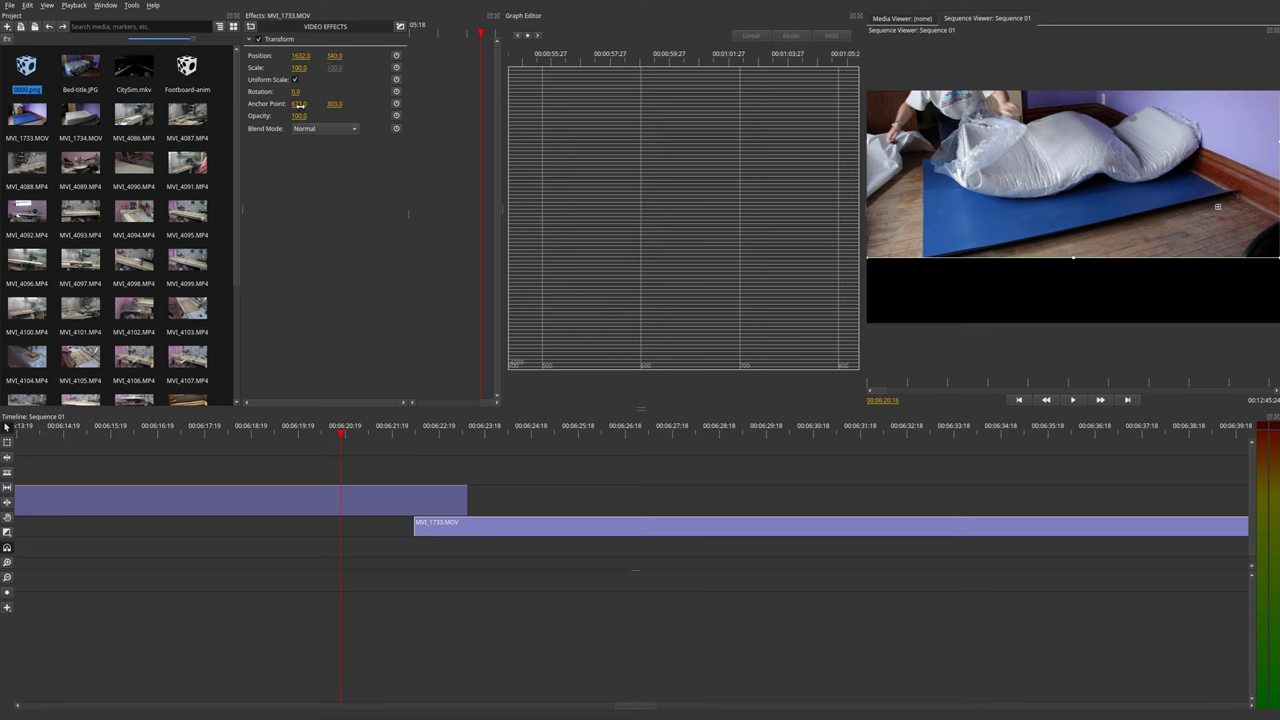
click(298, 104)
text(0)
key(Return)
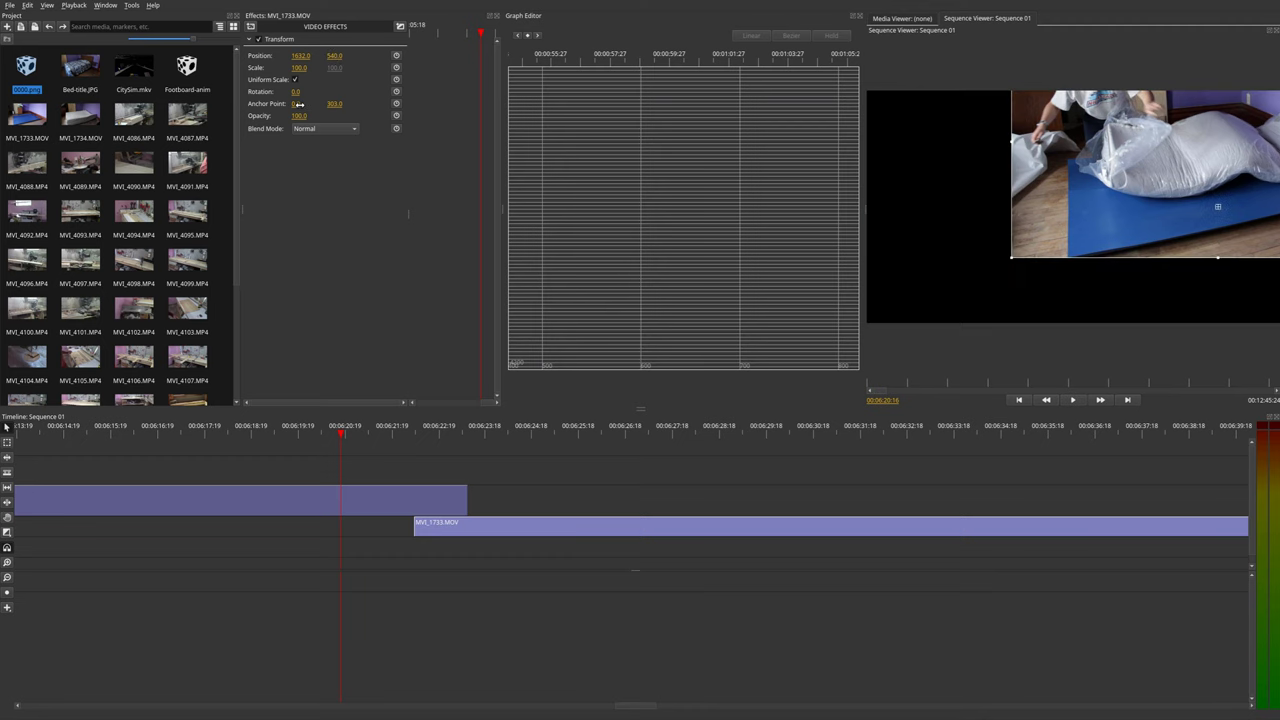
click(335, 104)
text(0)
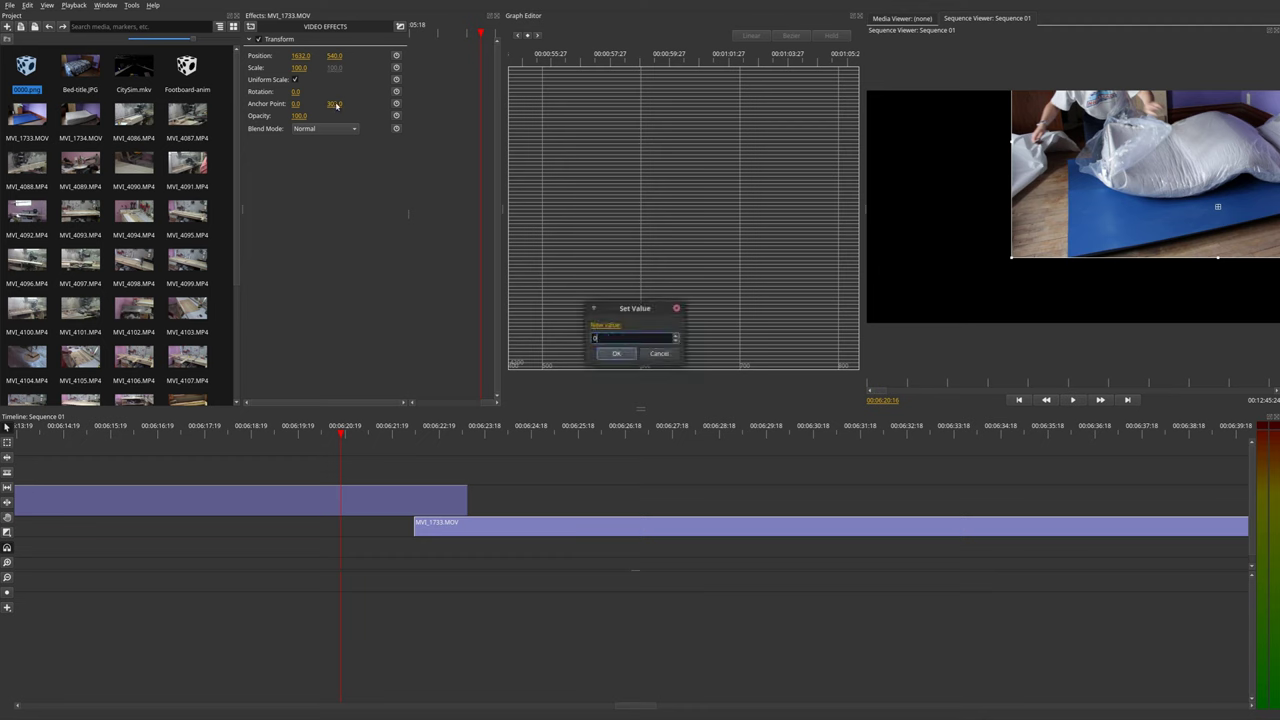
key(Return)
click(300, 56)
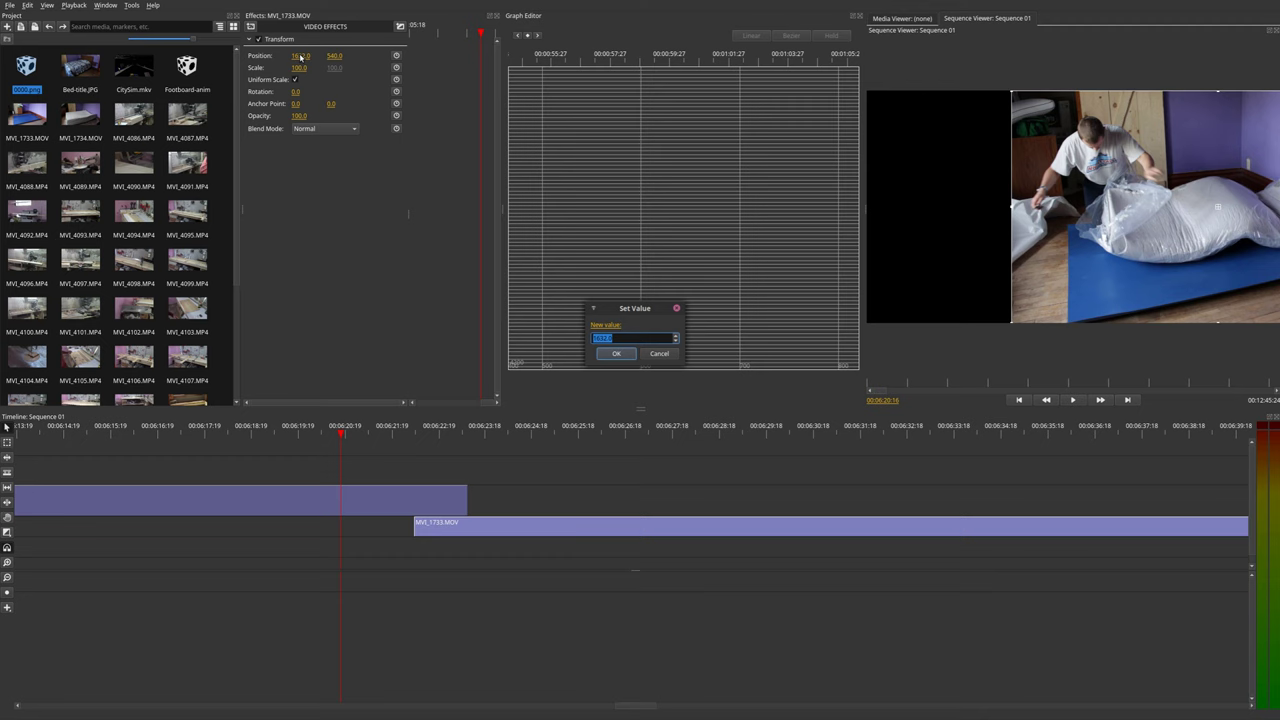
text(960)
key(Return)
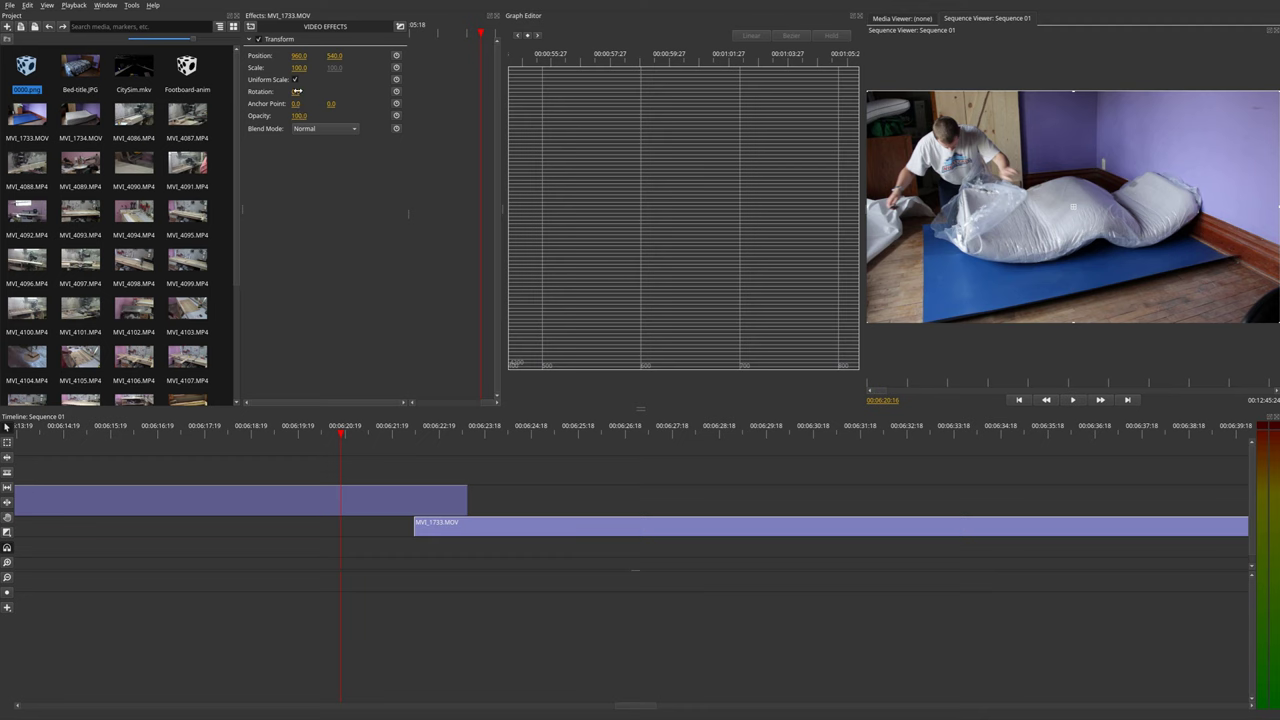
Step: Try a slight rotation on the first part of the split clip and reset its Rotation to 0
click(296, 91)
click(613, 356)
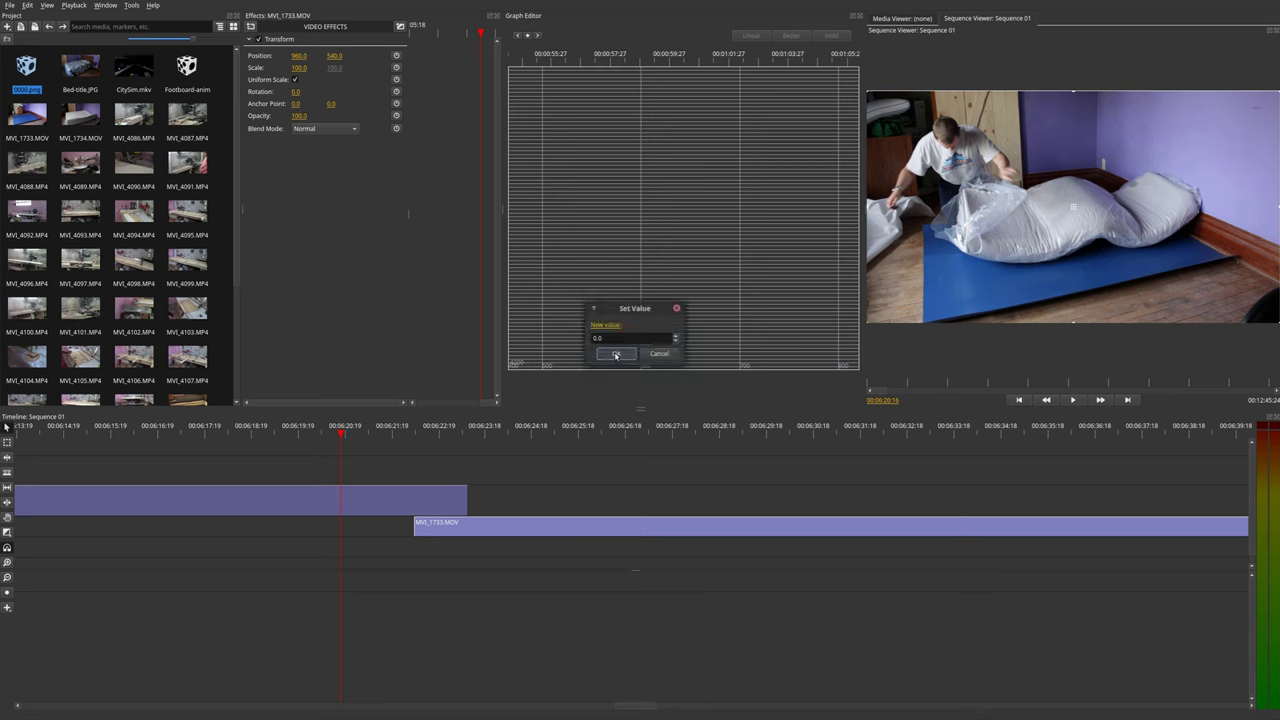
mouse_move(296, 91)
mouse_down()
mouse_move(250, 91)
mouse_move(320, 91)
mouse_move(288, 93)
mouse_up()
click(296, 91)
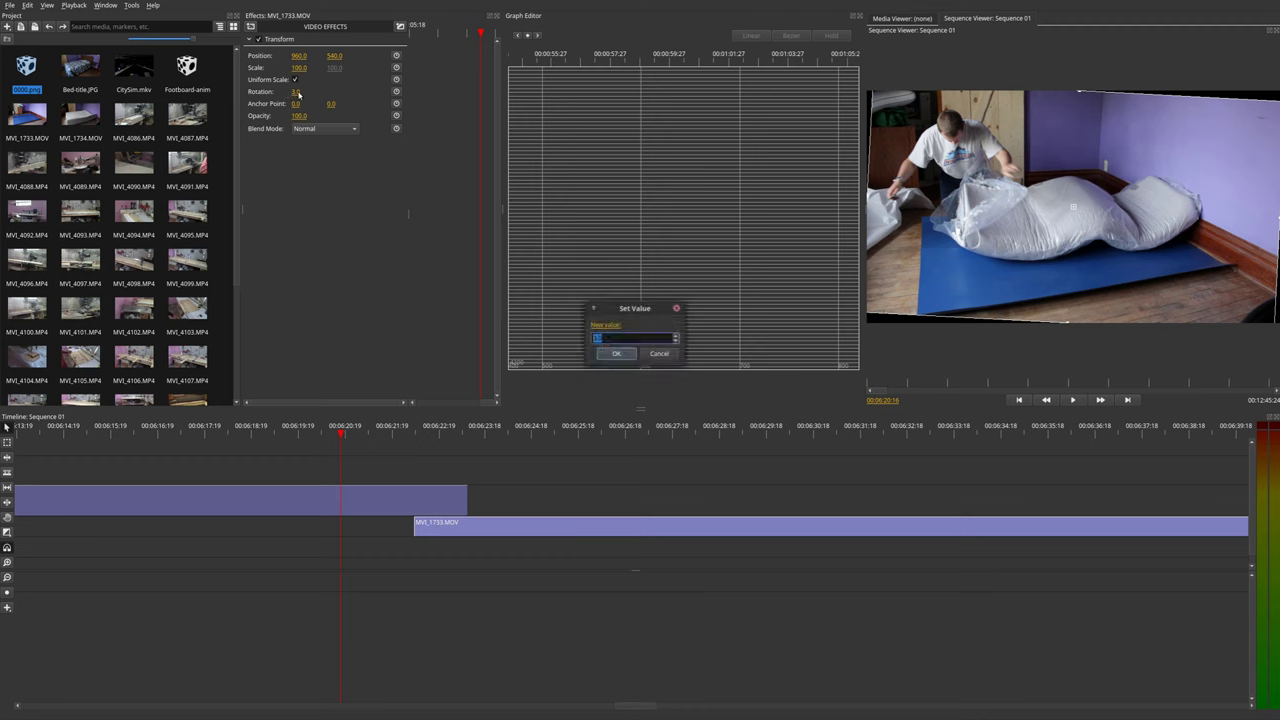
text(0)
key(Return)
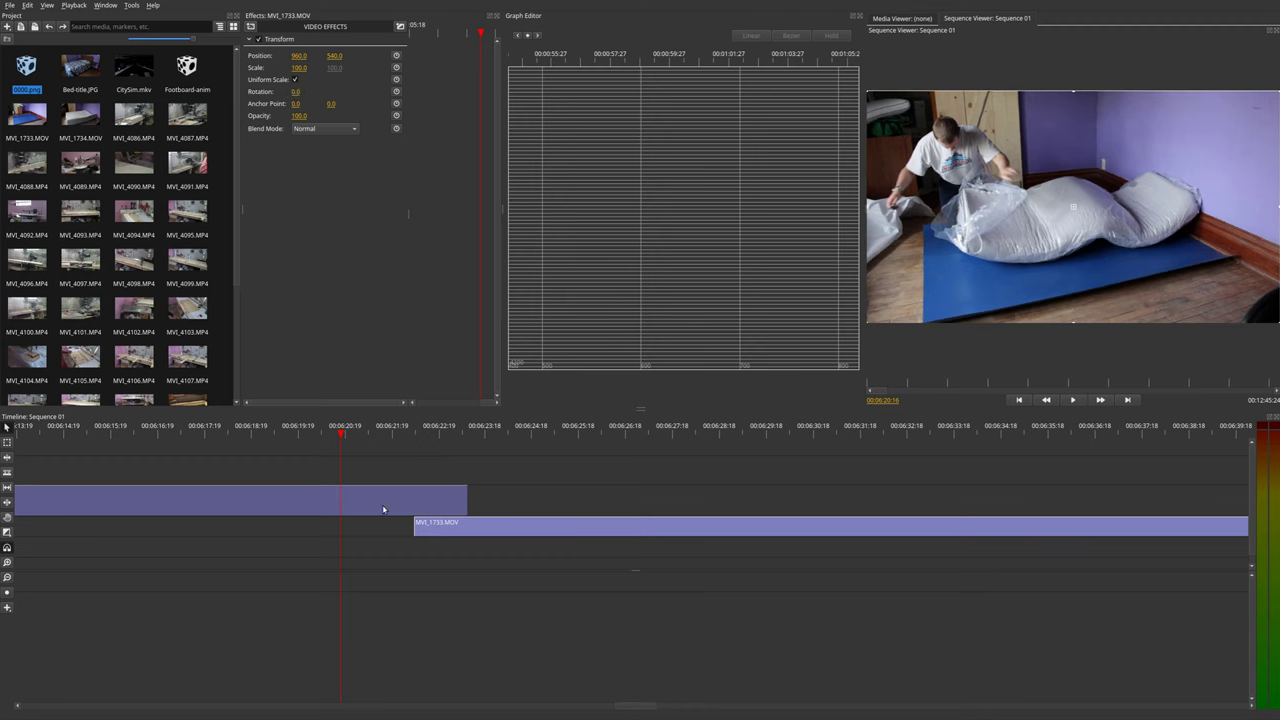
Step: Set the Position of the second part of the split MVI_1733.MOV clip, on the lower track, to 960, 540
click(508, 529)
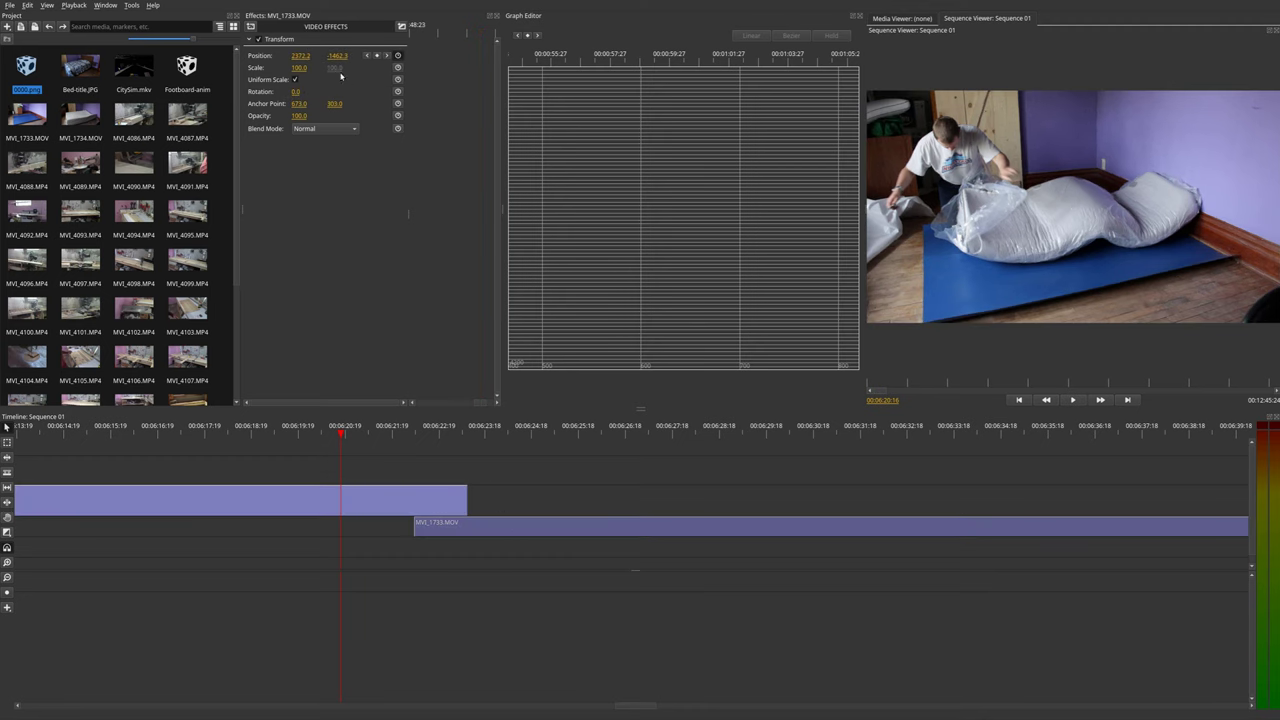
click(302, 57)
text(960)
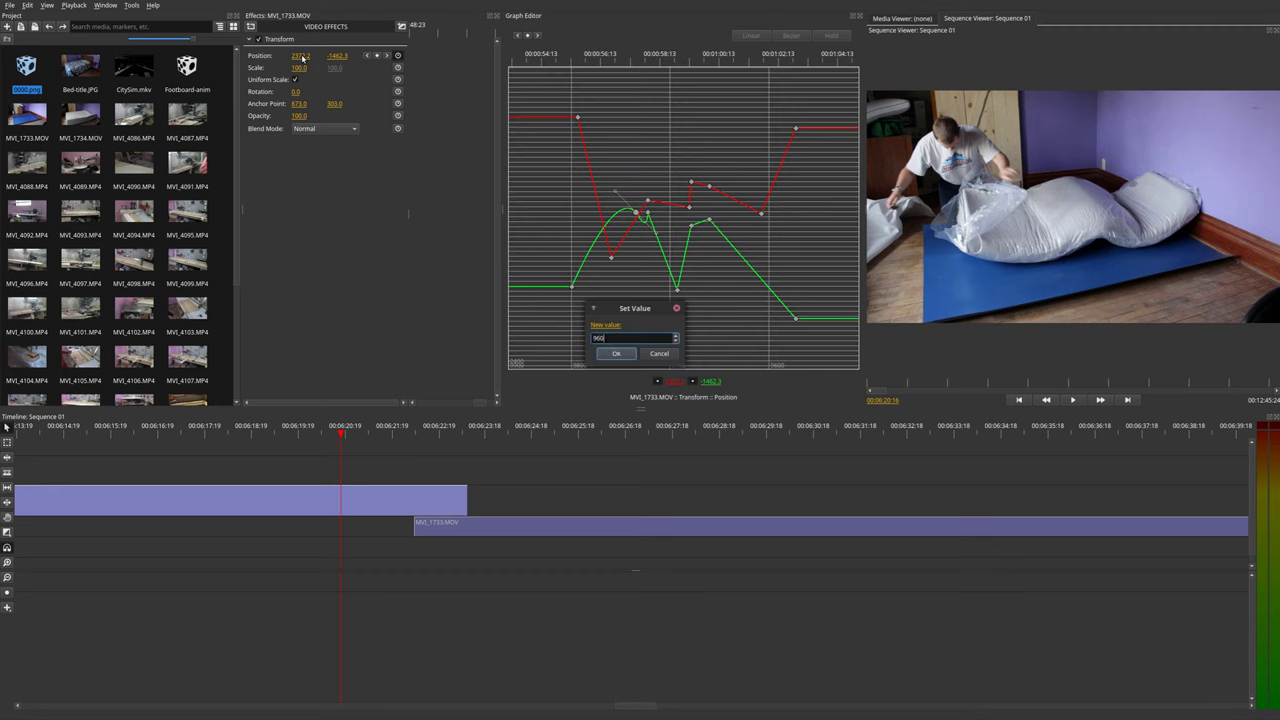
key(Return)
click(337, 56)
text(540)
key(Return)
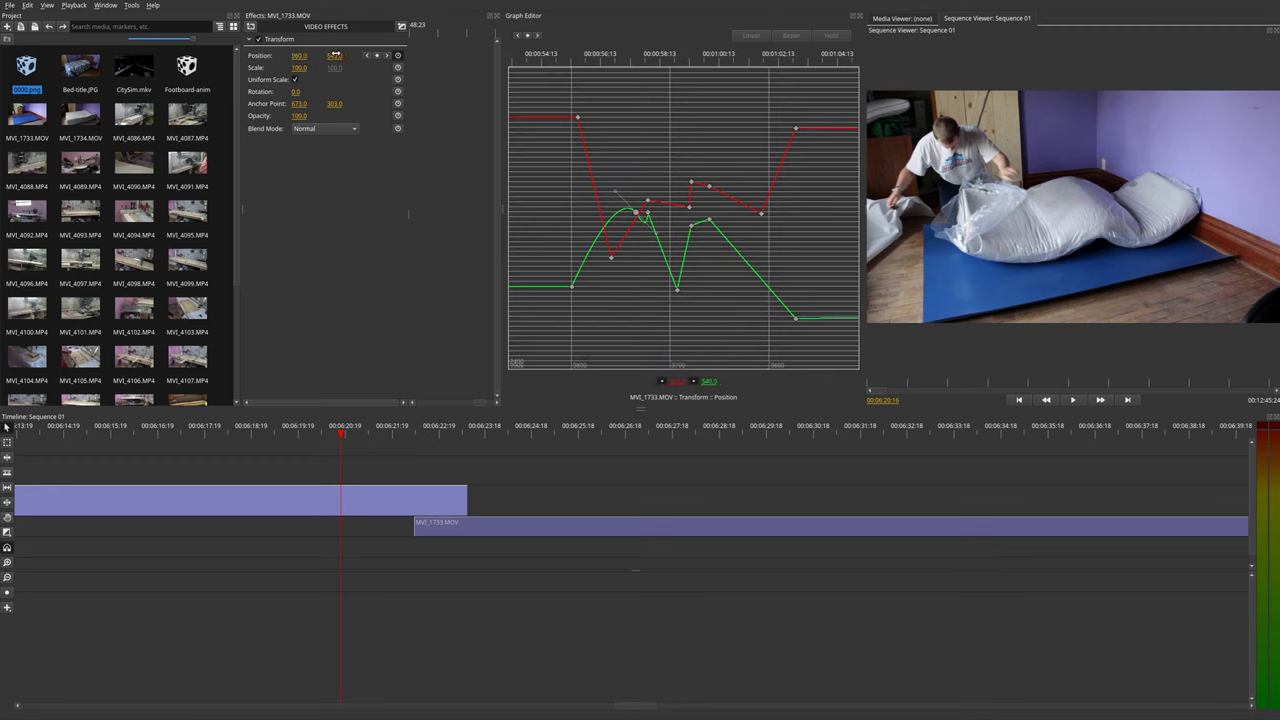
Step: Set the second part's Anchor Point to 0, 0 and play the overlap between the two clips up to 00:06:22:13
click(300, 104)
text(0)
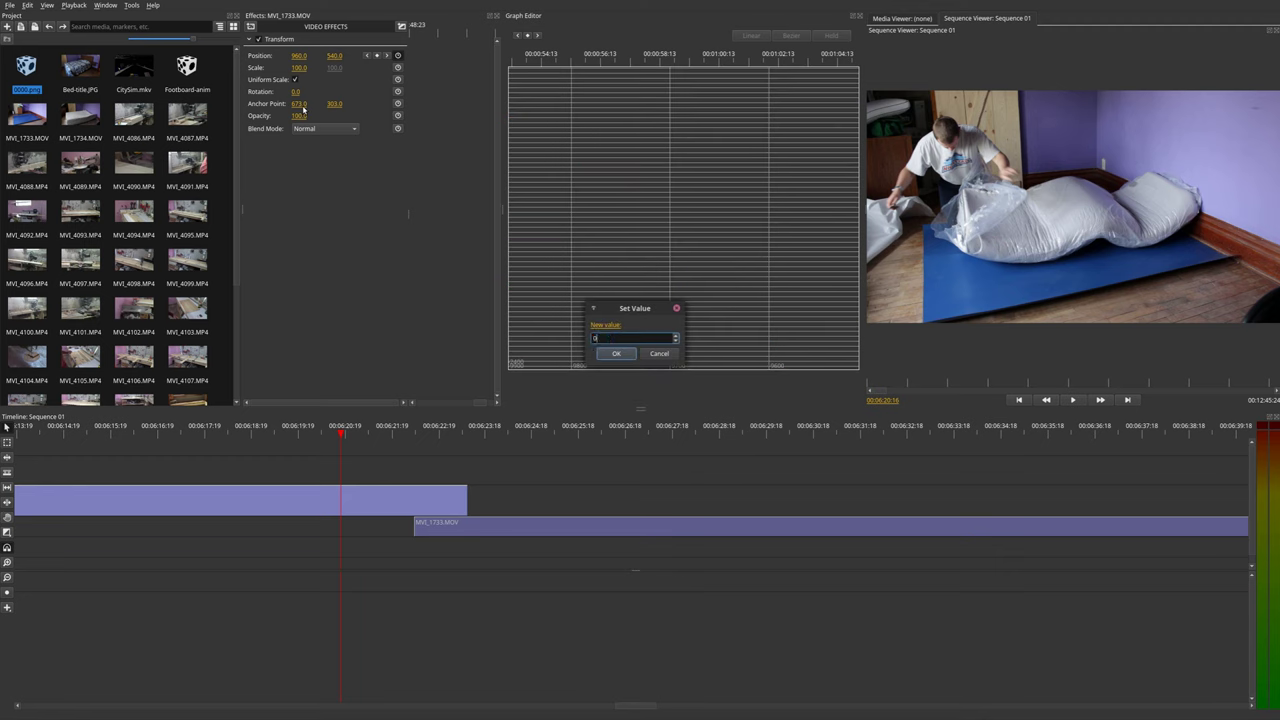
key(Return)
click(336, 104)
text(0)
key(Return)
drag(408, 433, 297, 446)
key(space)
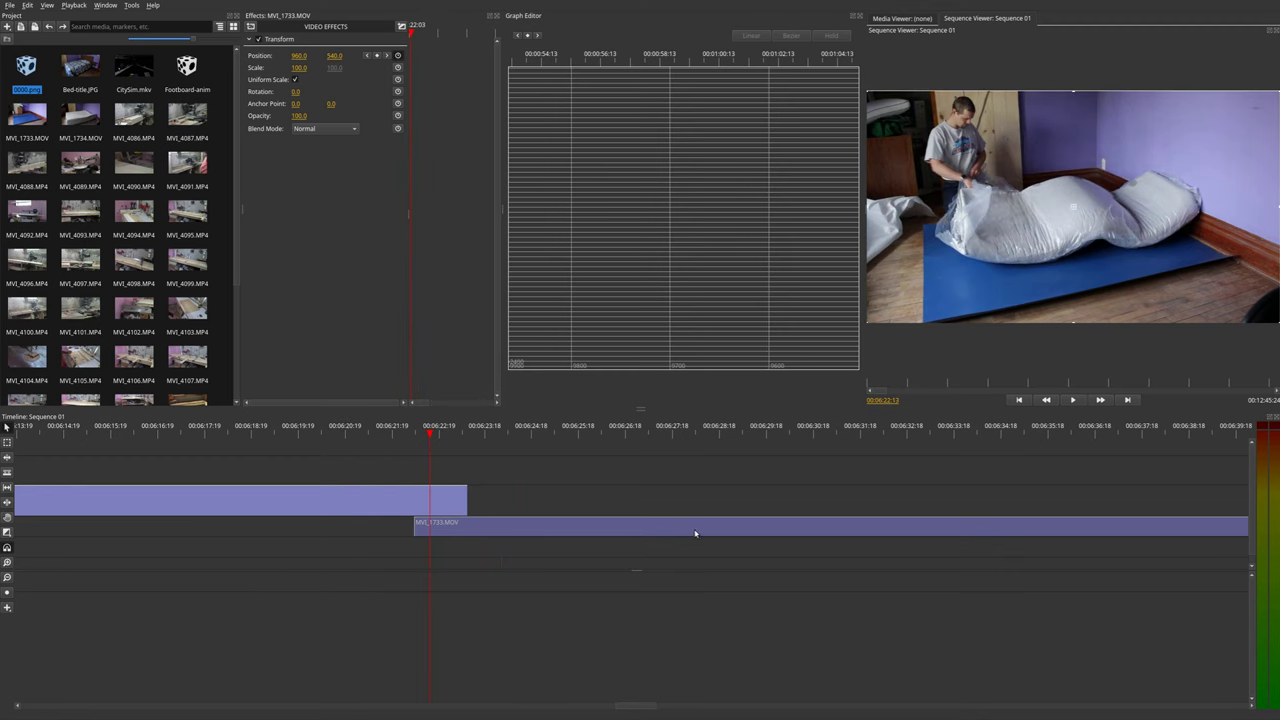
Step: Split the lower MVI_1733.MOV clip at 00:08:21:23 and look at the transition options for the cut
scroll(695, 533, right, 4)
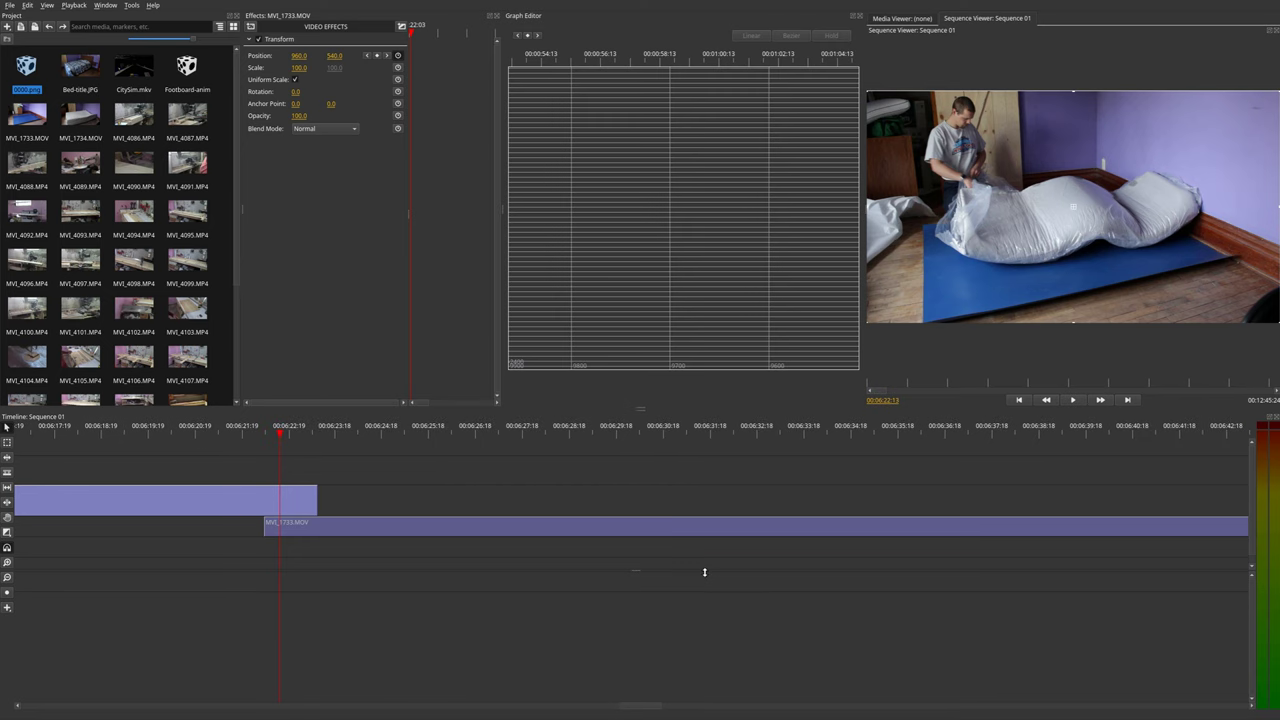
scroll(704, 572, down, 5)
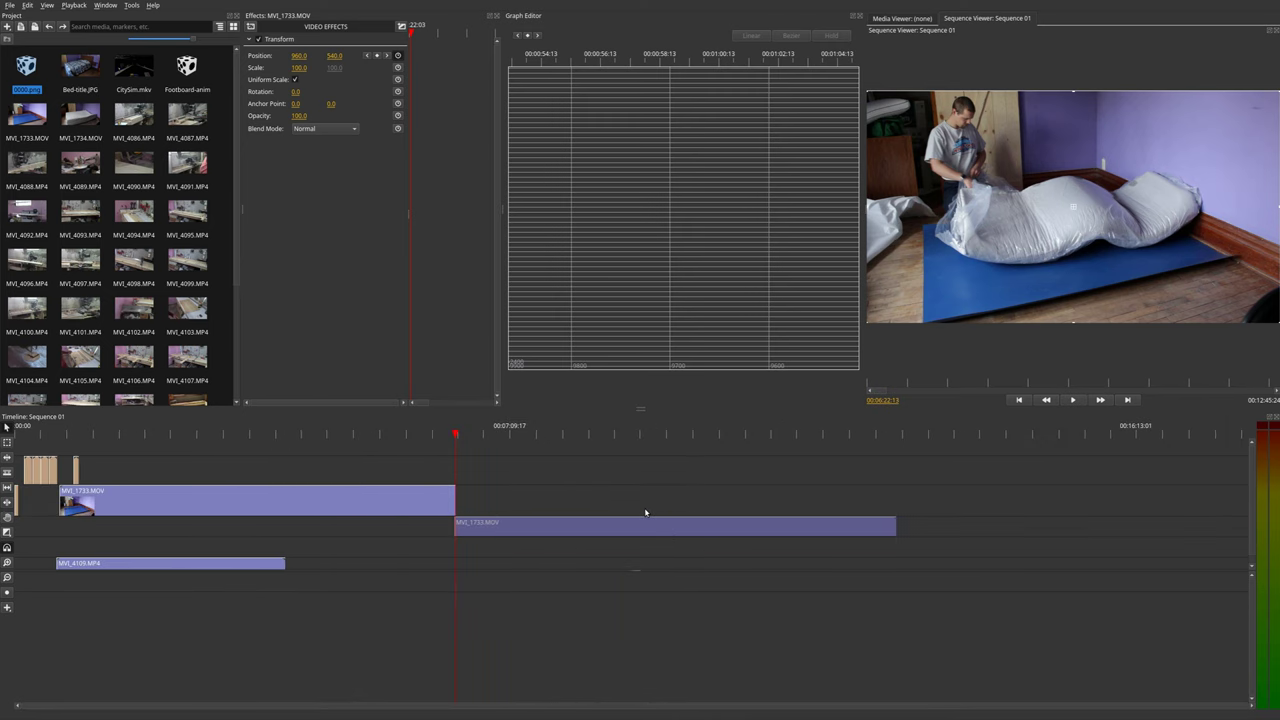
key(c)
click(592, 518)
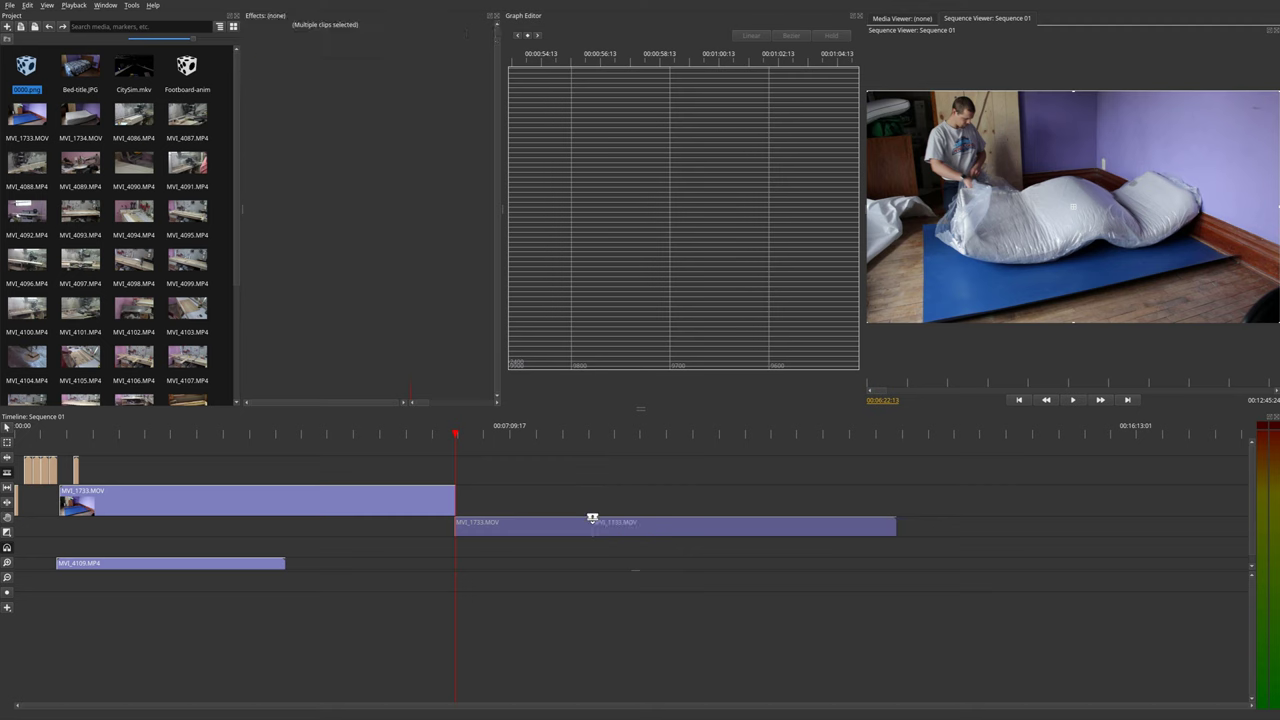
right_click(592, 520)
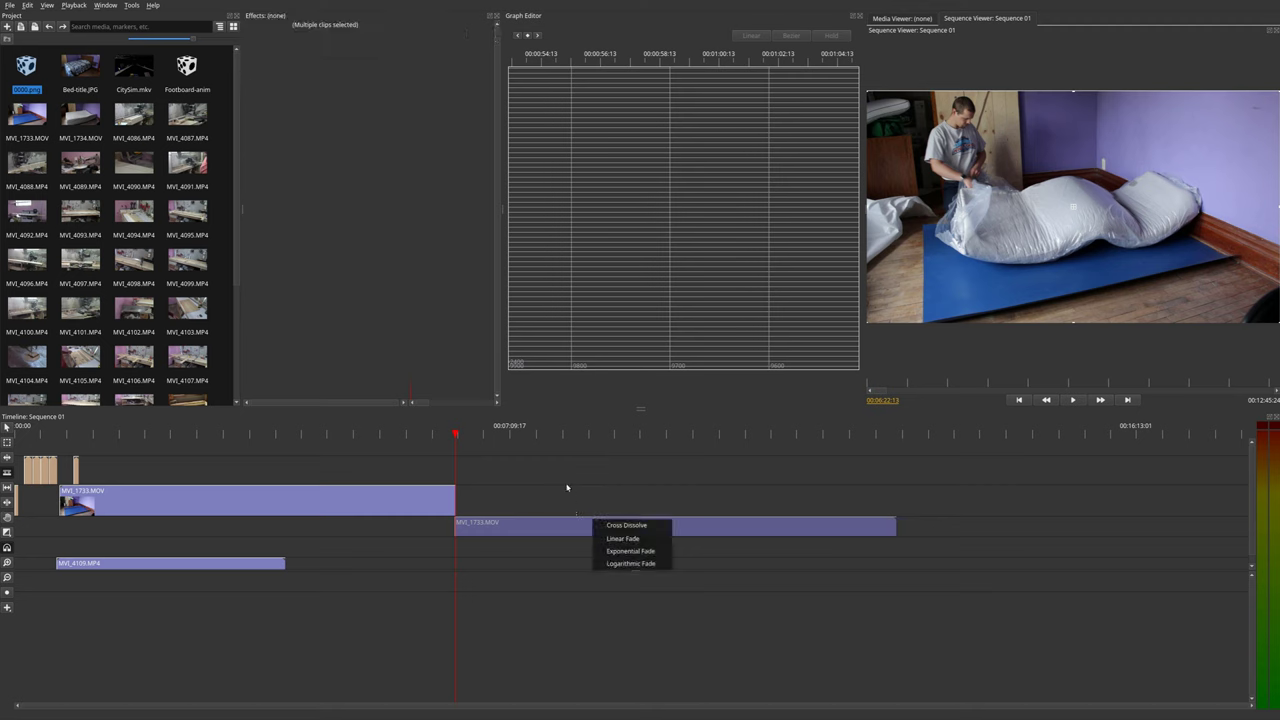
click(566, 488)
right_click(544, 528)
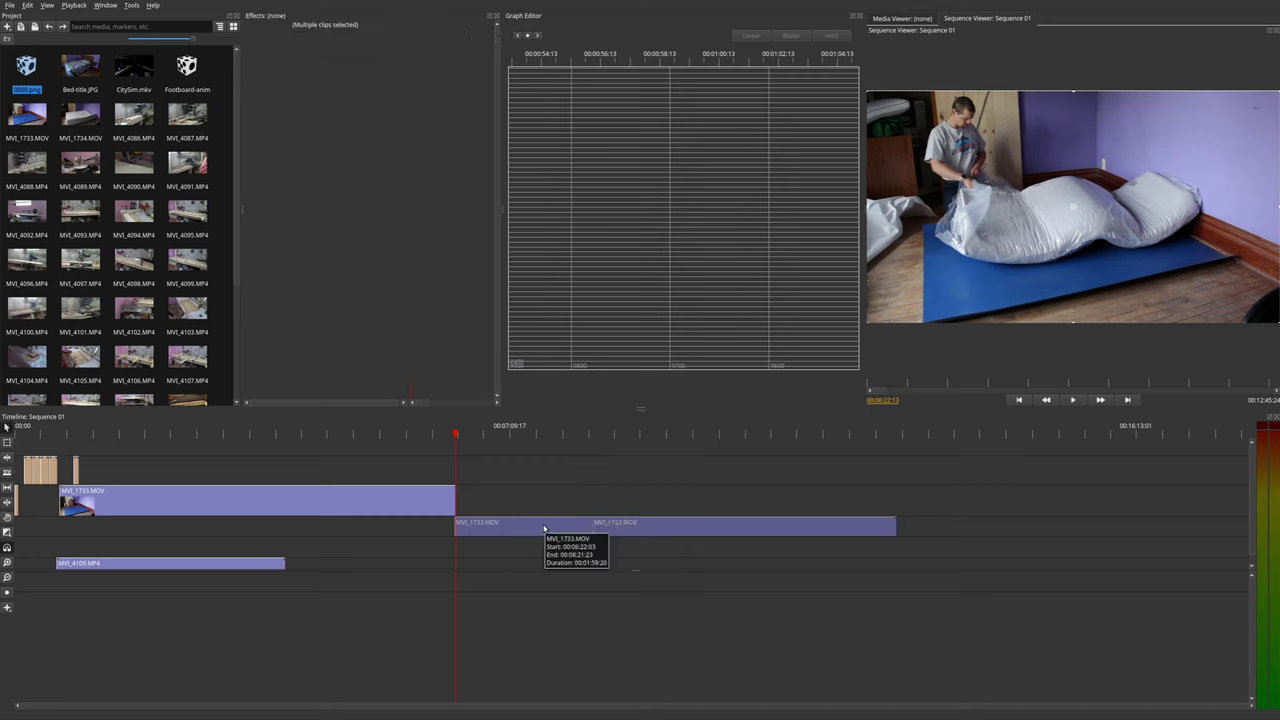
key(Escape)
Step: Delete the first piece of the lower clip and move the remaining piece earlier so it overlaps the upper clip's end
click(537, 530)
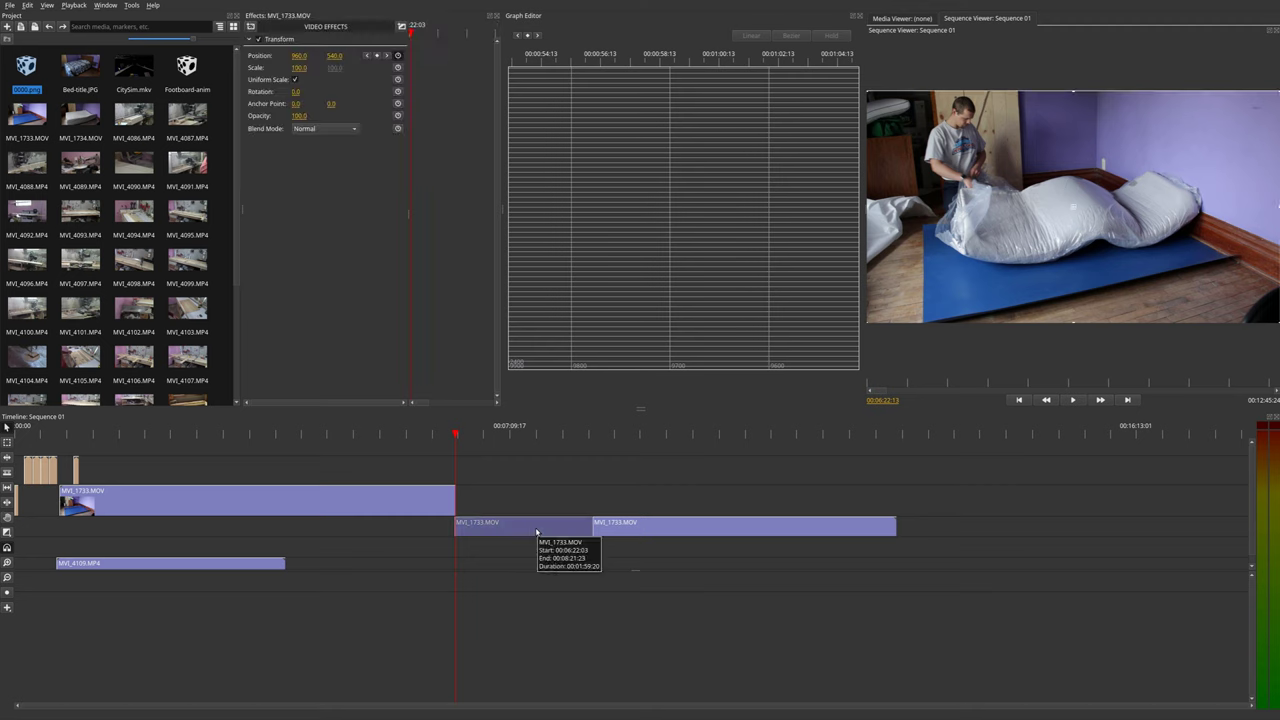
key(Delete)
drag(596, 527, 516, 528)
drag(486, 529, 489, 529)
Step: Try a Cross Dissolve at the end of the upper MVI_1733.MOV clip, previewing it at 00:06:22:21, and delete it
scroll(468, 522, up, 5)
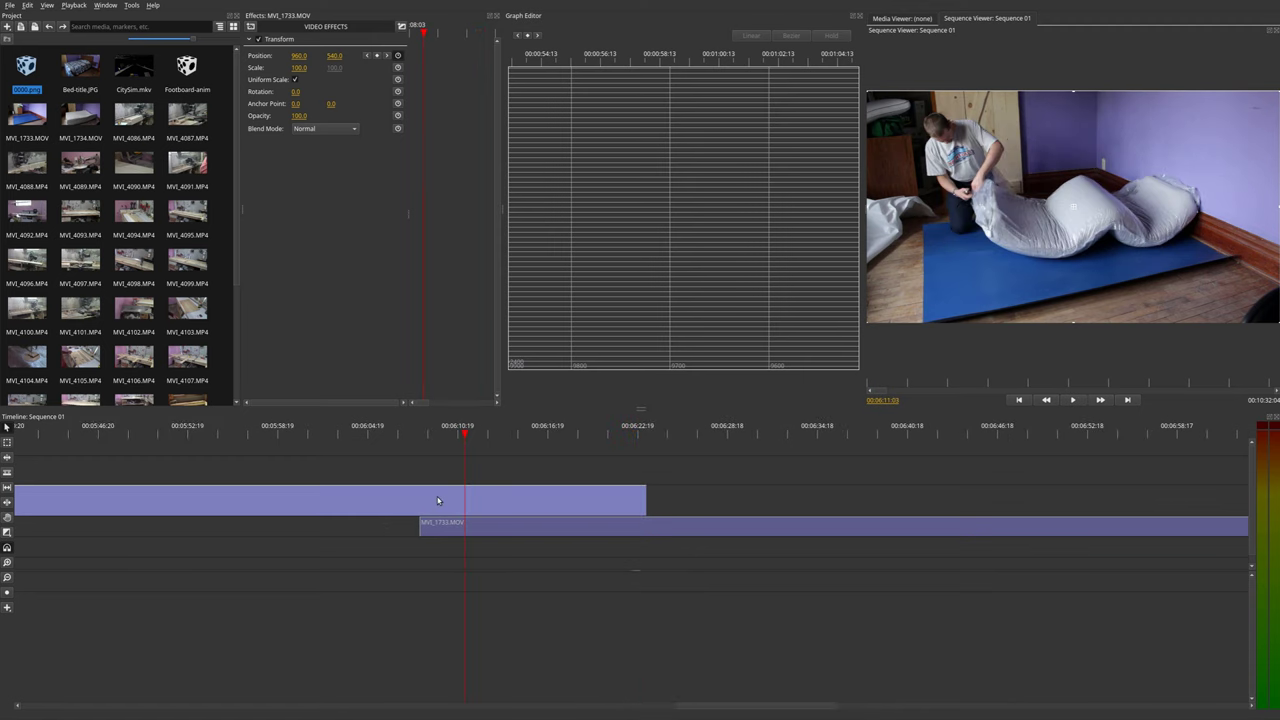
click(464, 527)
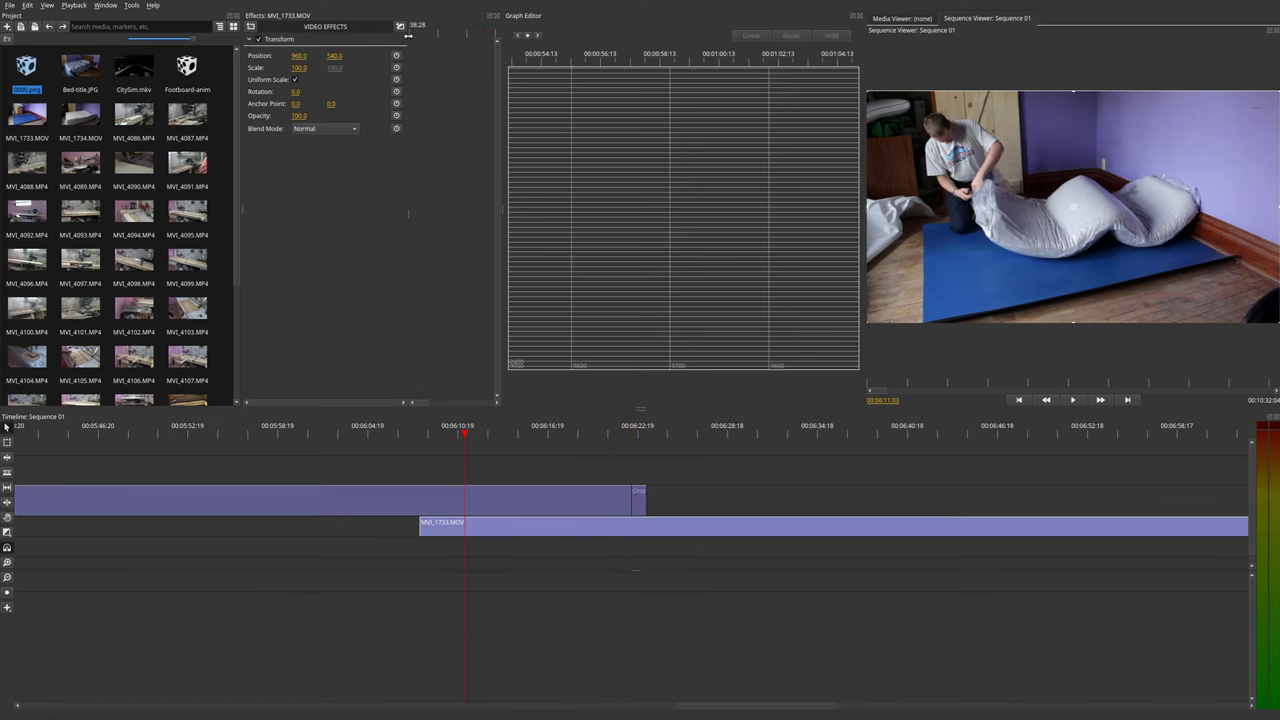
drag(452, 435, 640, 466)
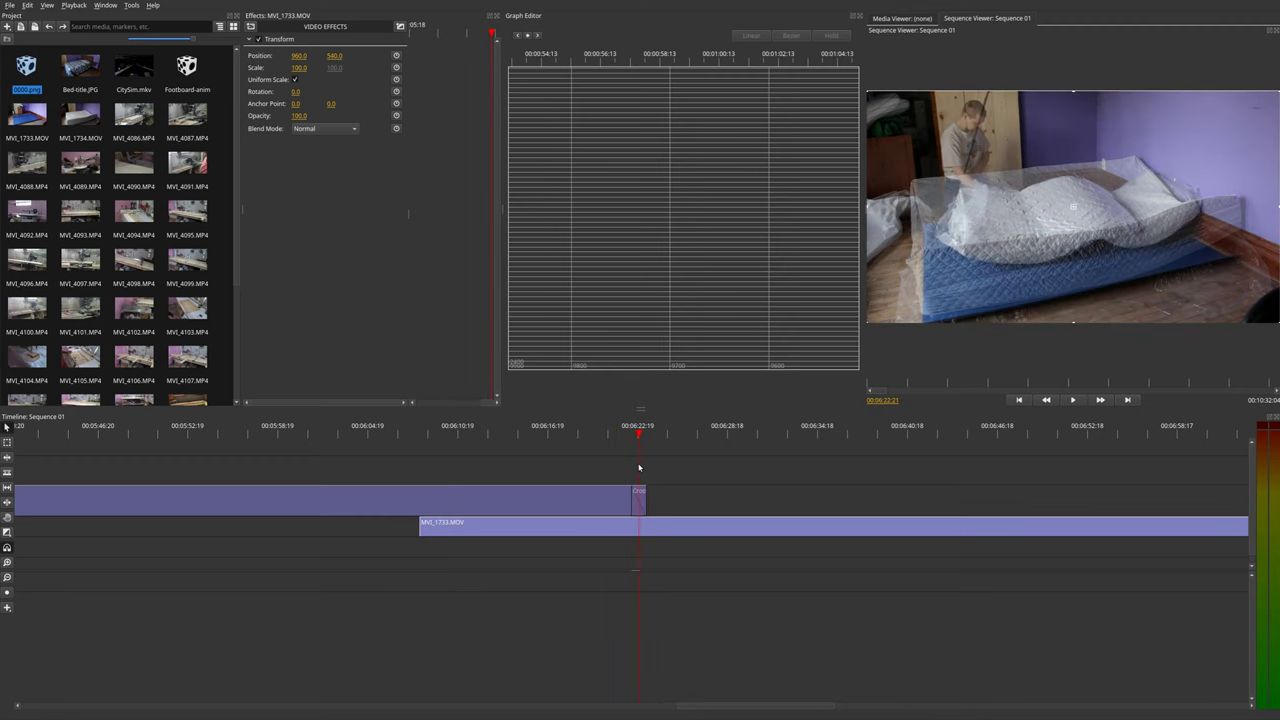
click(641, 499)
key(Delete)
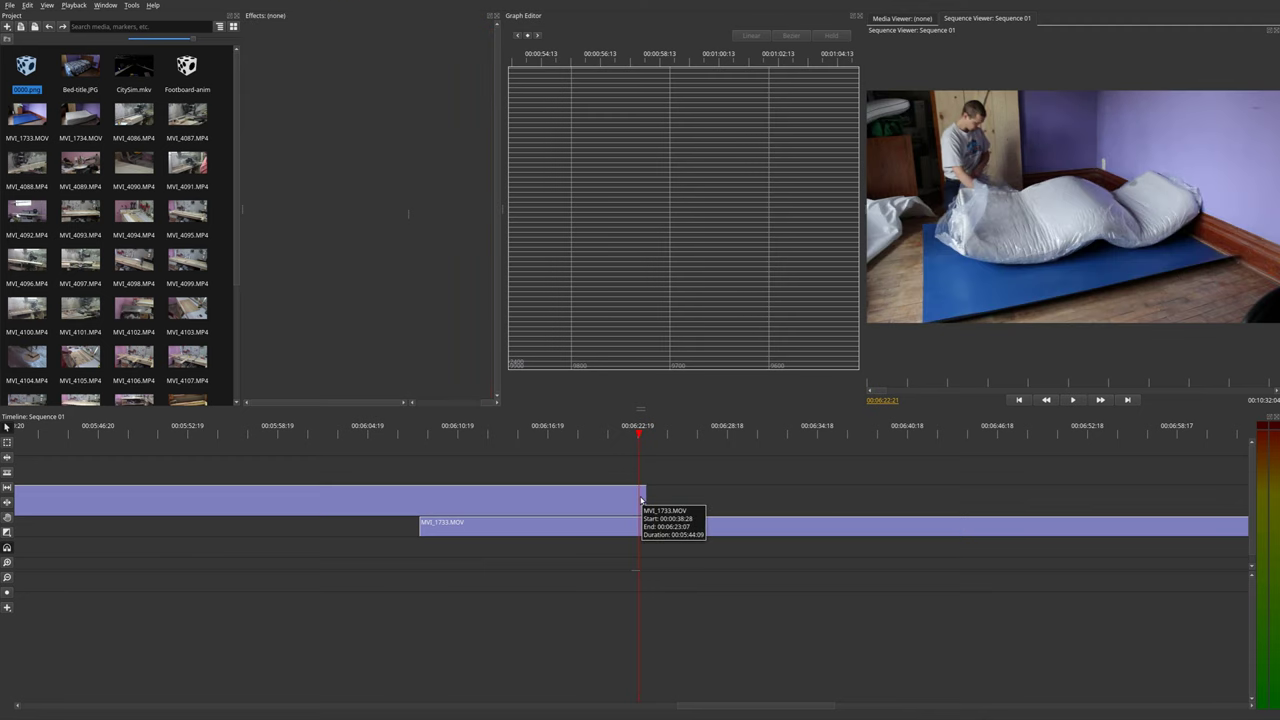
Step: Enable Position keyframing for the upper clip at about 00:06:22:00 and scrub to the clip's end at 00:06:23:07
click(580, 500)
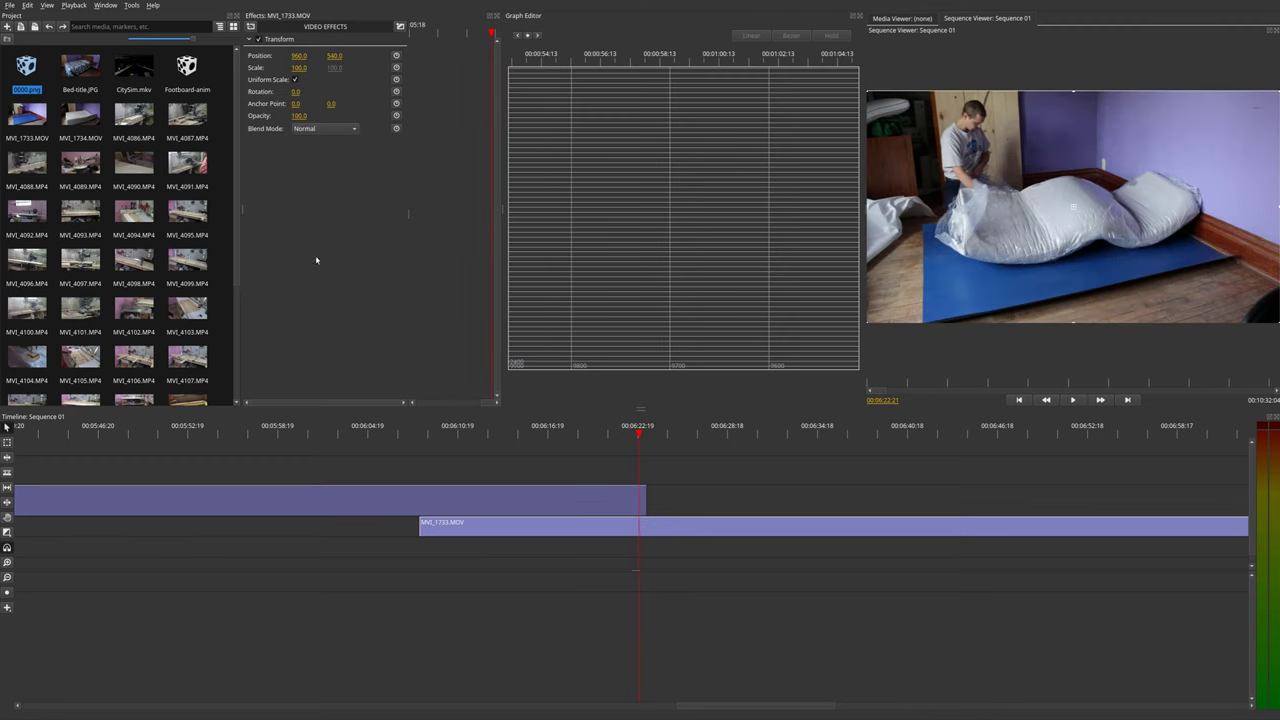
drag(639, 436, 629, 436)
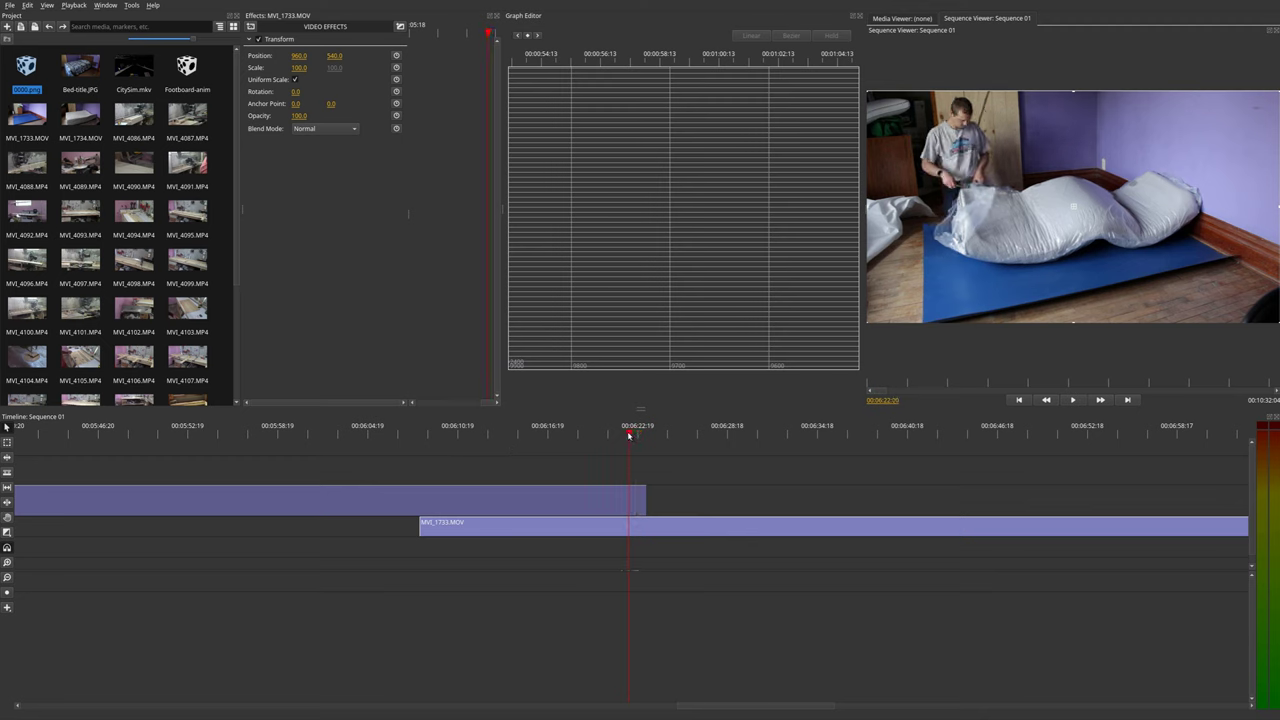
click(397, 56)
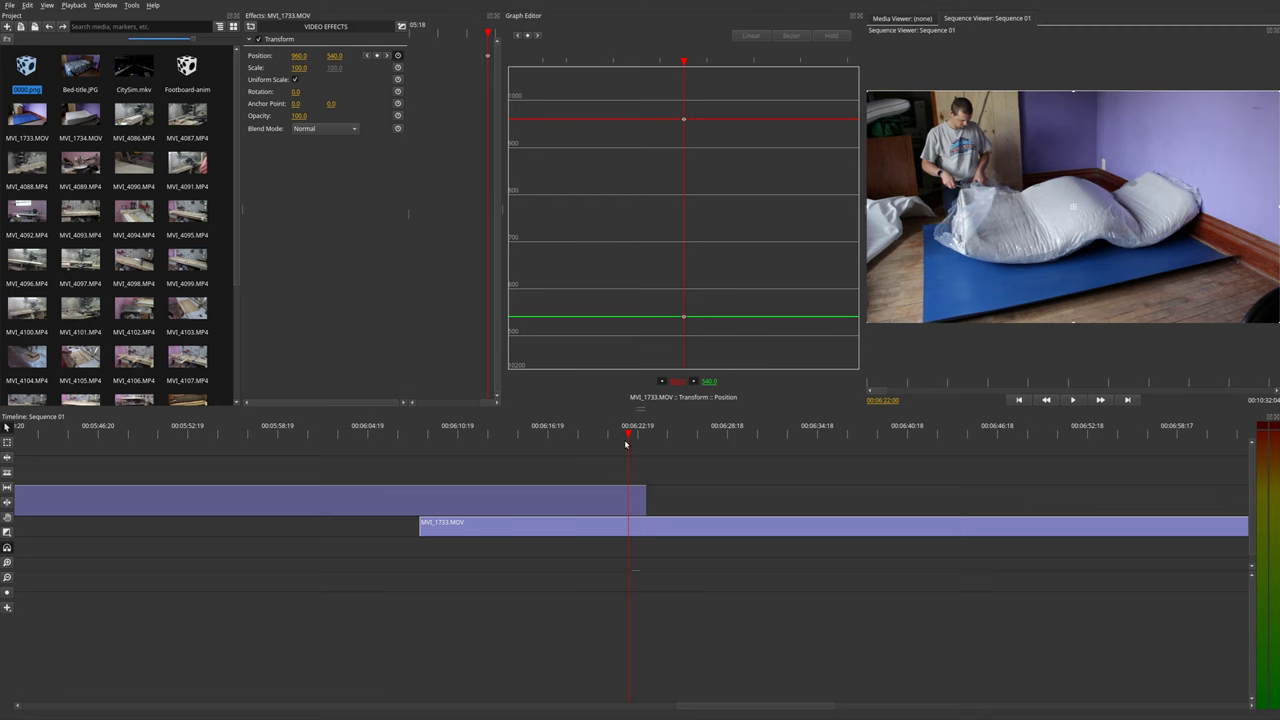
drag(626, 444, 645, 436)
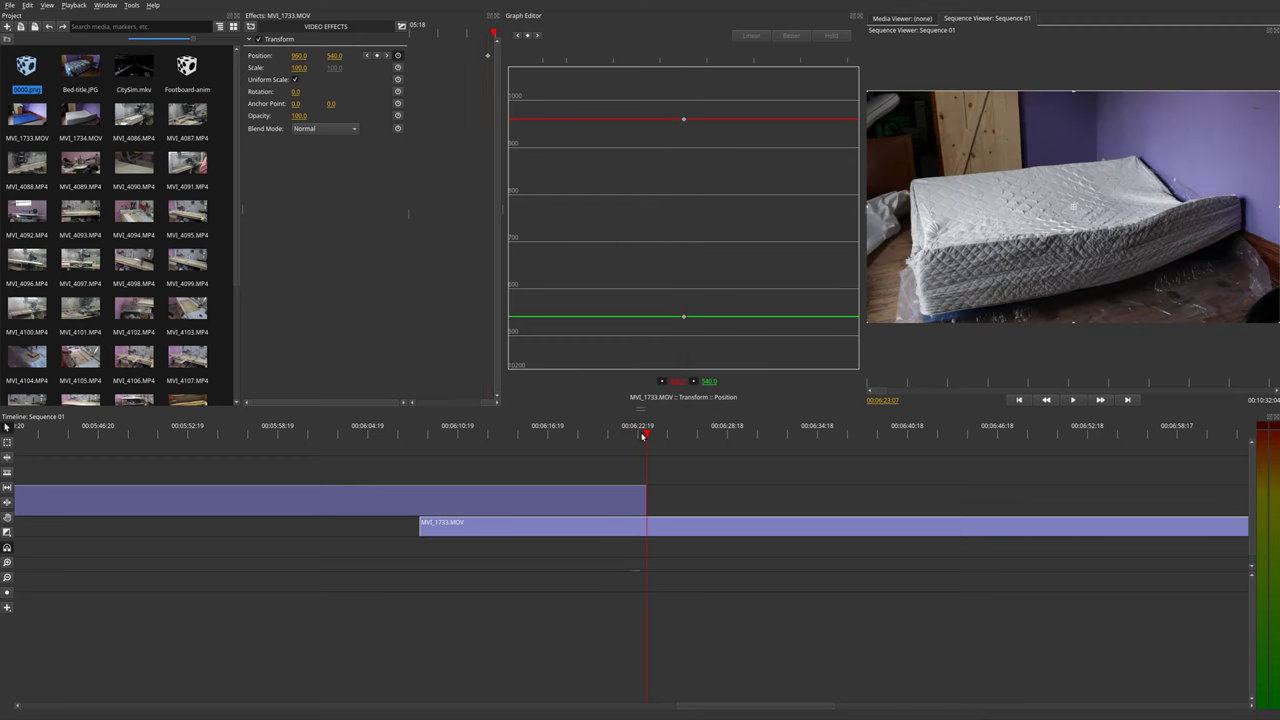
Step: Try repositioning the upper clip in the viewer to 876, 651 and lowering its X position to 211
drag(1075, 210, 1050, 232)
right_click(1052, 232)
click(1020, 206)
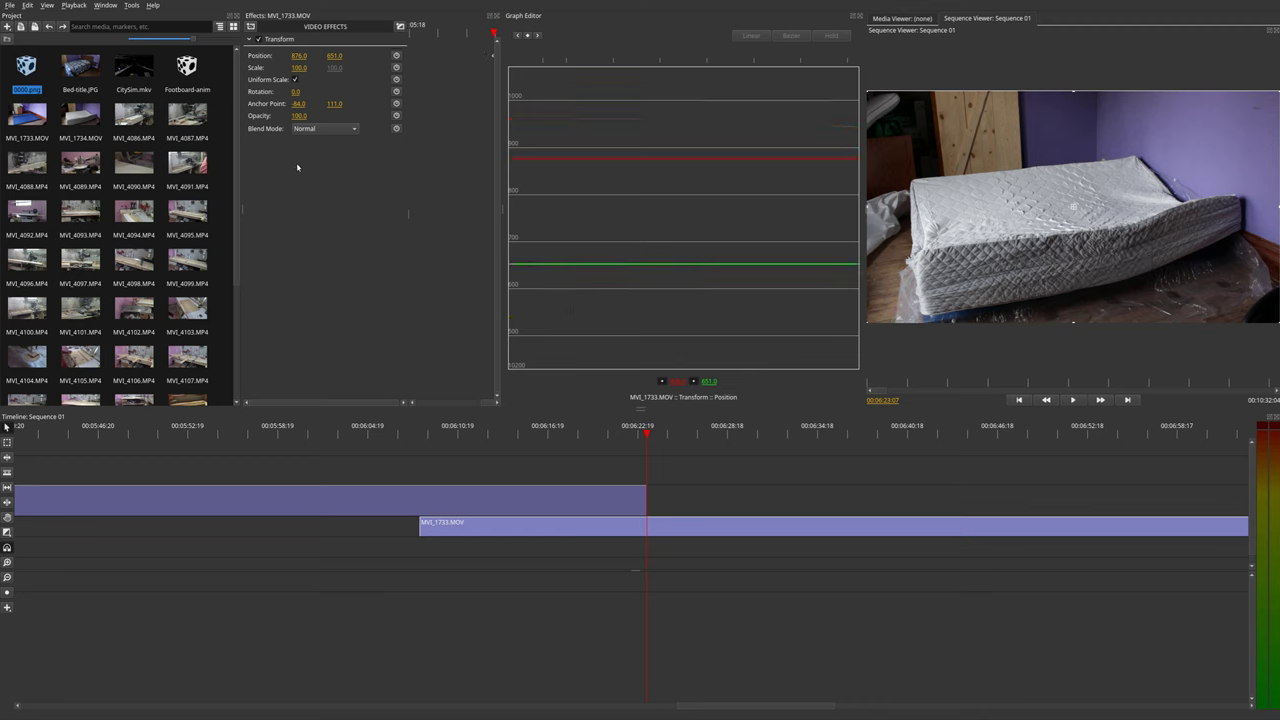
click(303, 60)
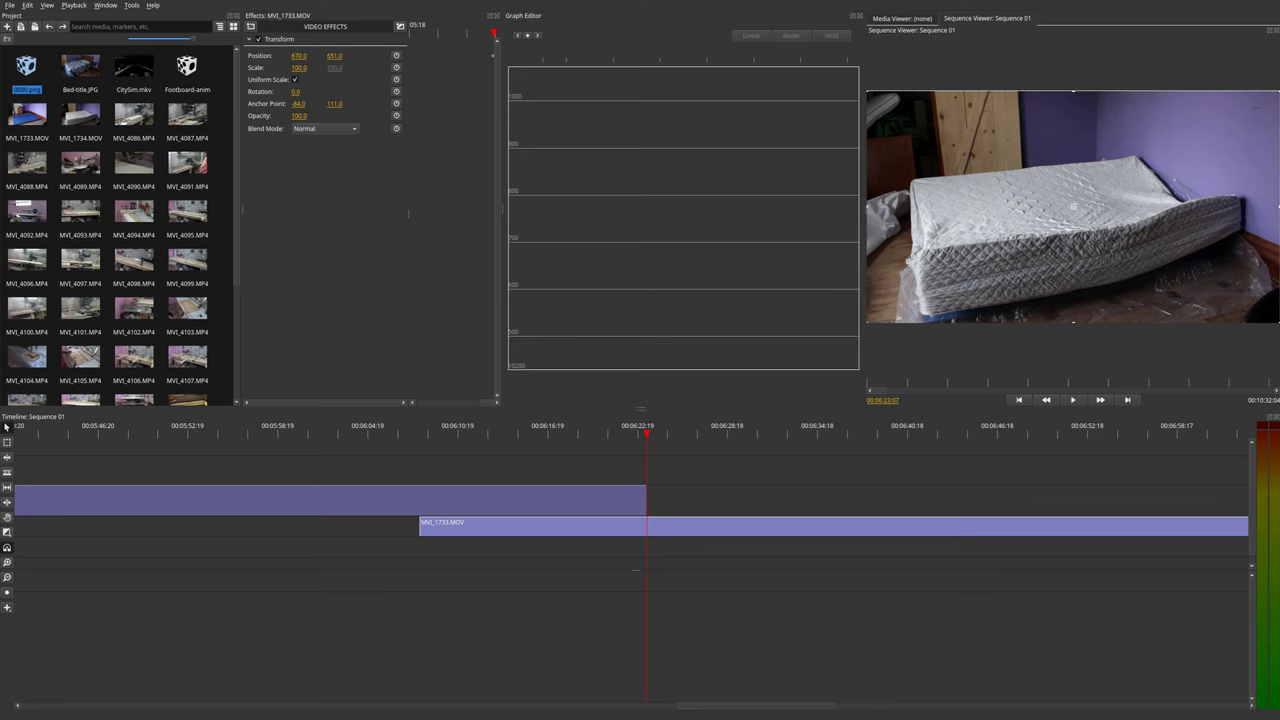
drag(299, 56, 352, 104)
click(645, 446)
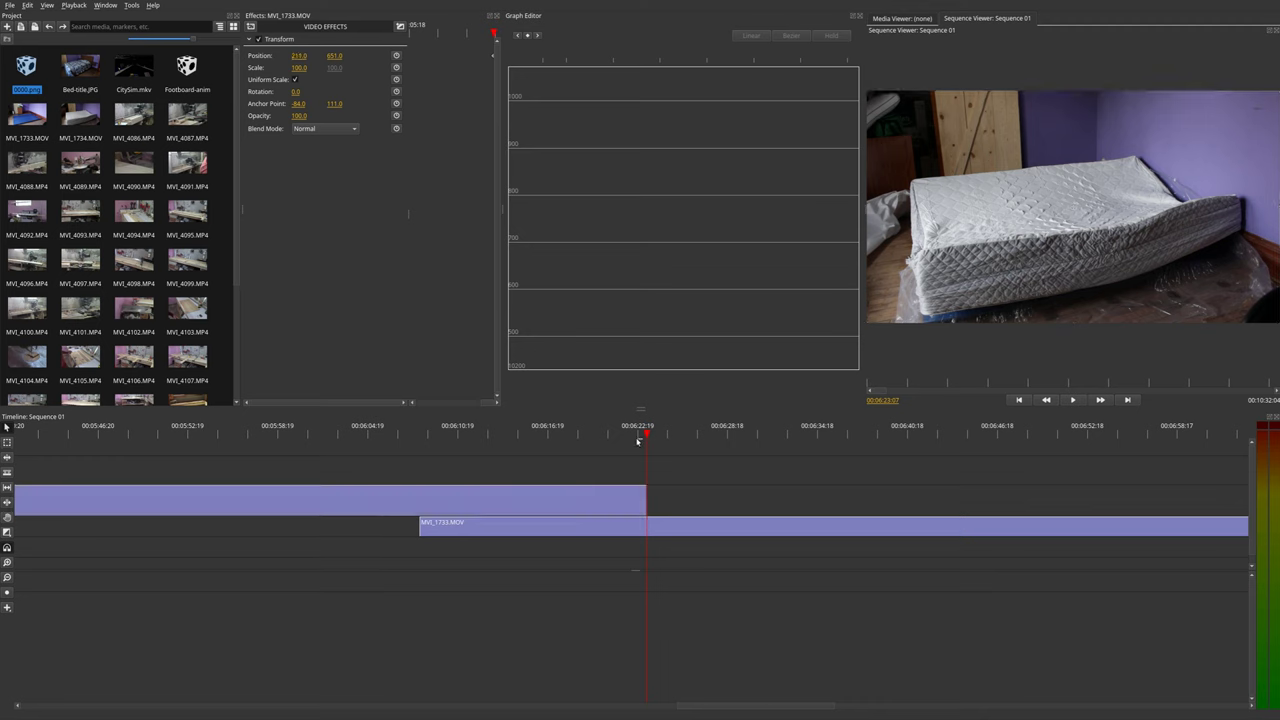
Step: Enable Position keyframing for the upper clip at 00:06:08:28 and reset its Anchor Point to 0, 0
drag(646, 436, 432, 435)
click(489, 503)
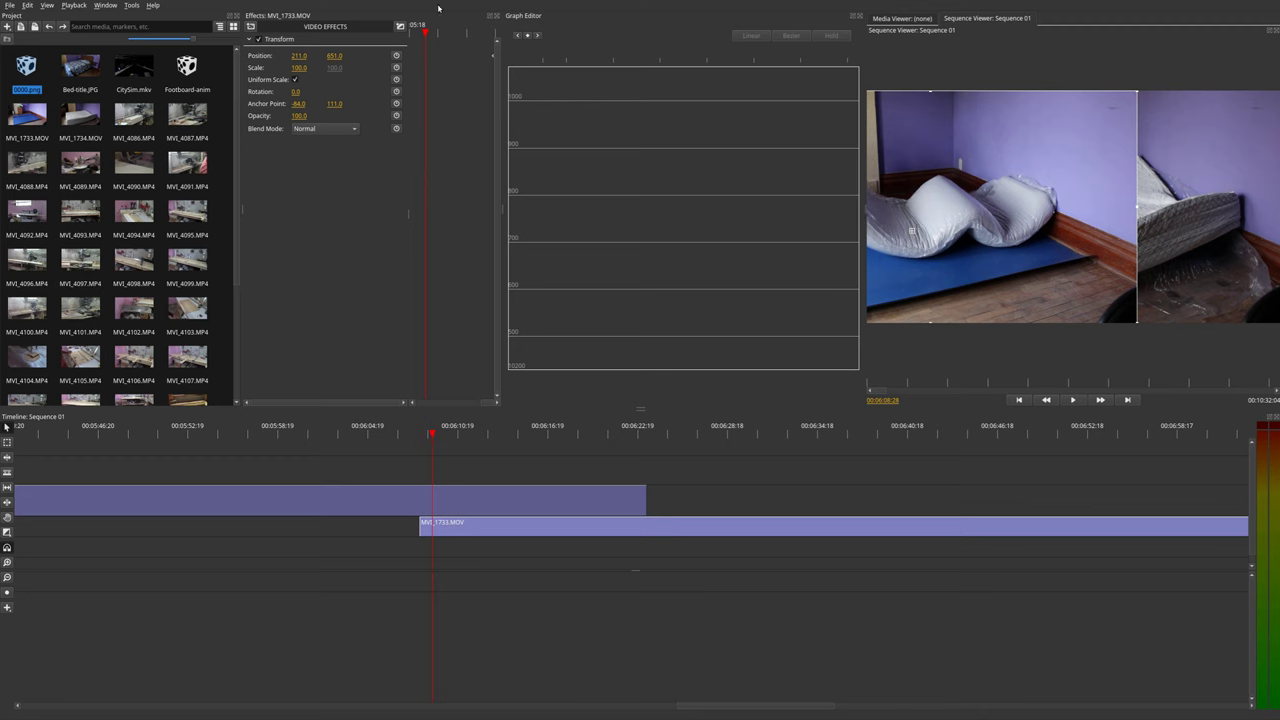
click(397, 56)
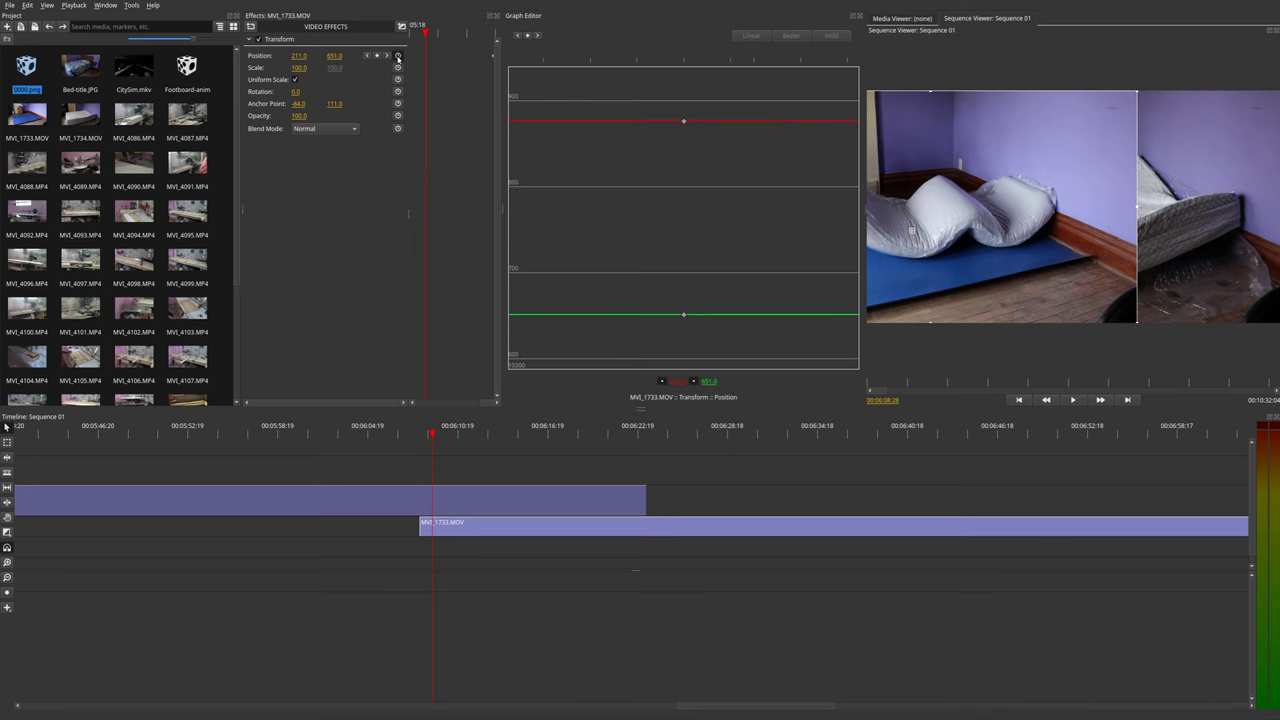
click(339, 104)
text(0)
key(Return)
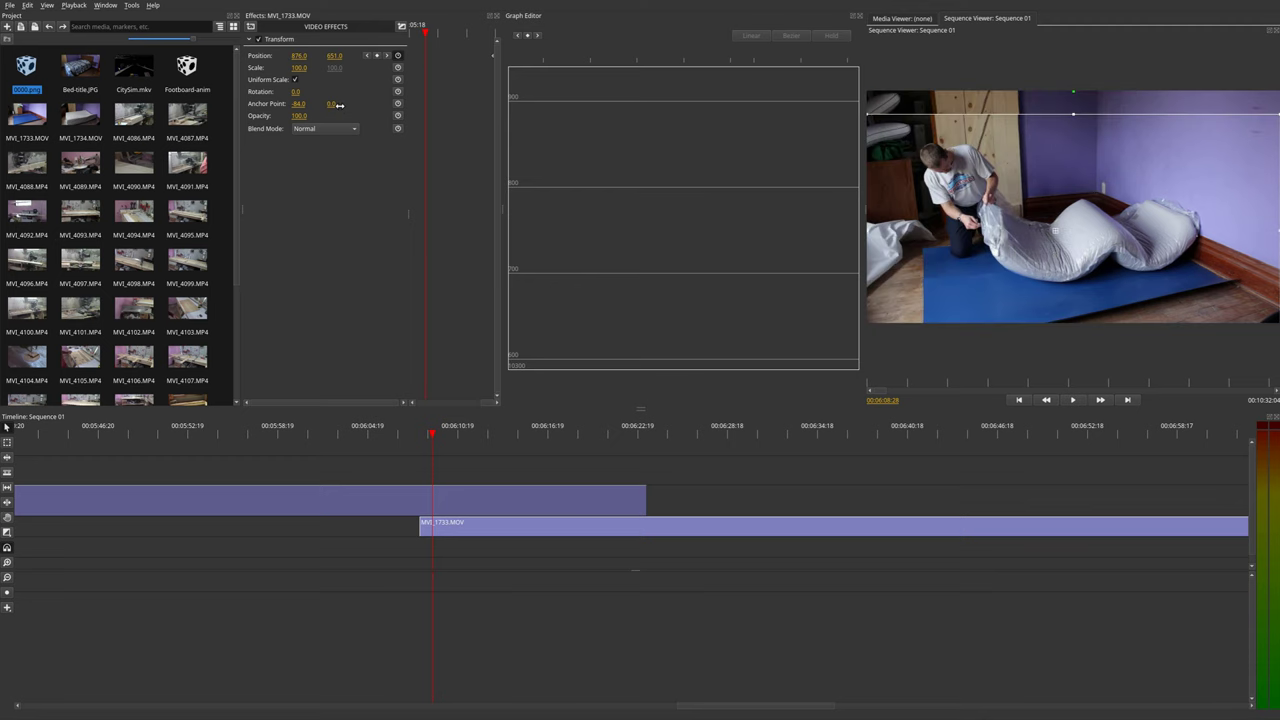
click(303, 104)
text(0)
key(Return)
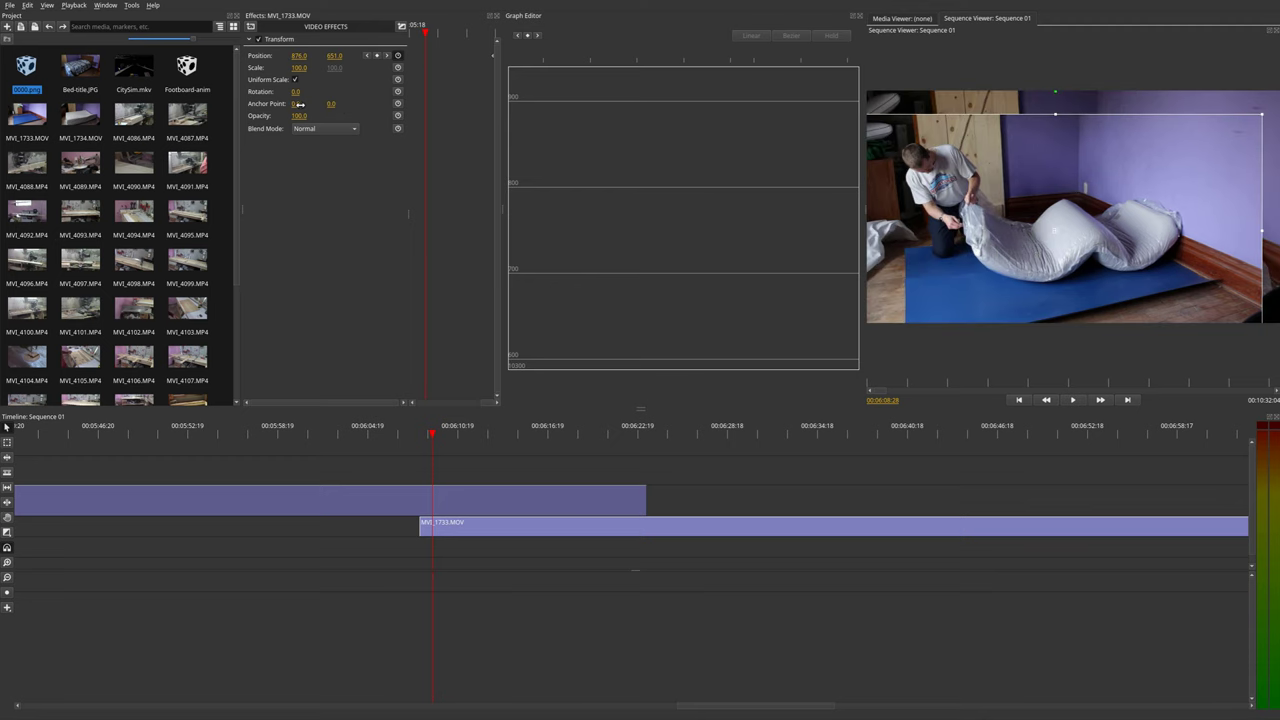
Step: Keyframe the upper clip's Position at 960, 540 at 00:06:09:17
drag(436, 434, 441, 434)
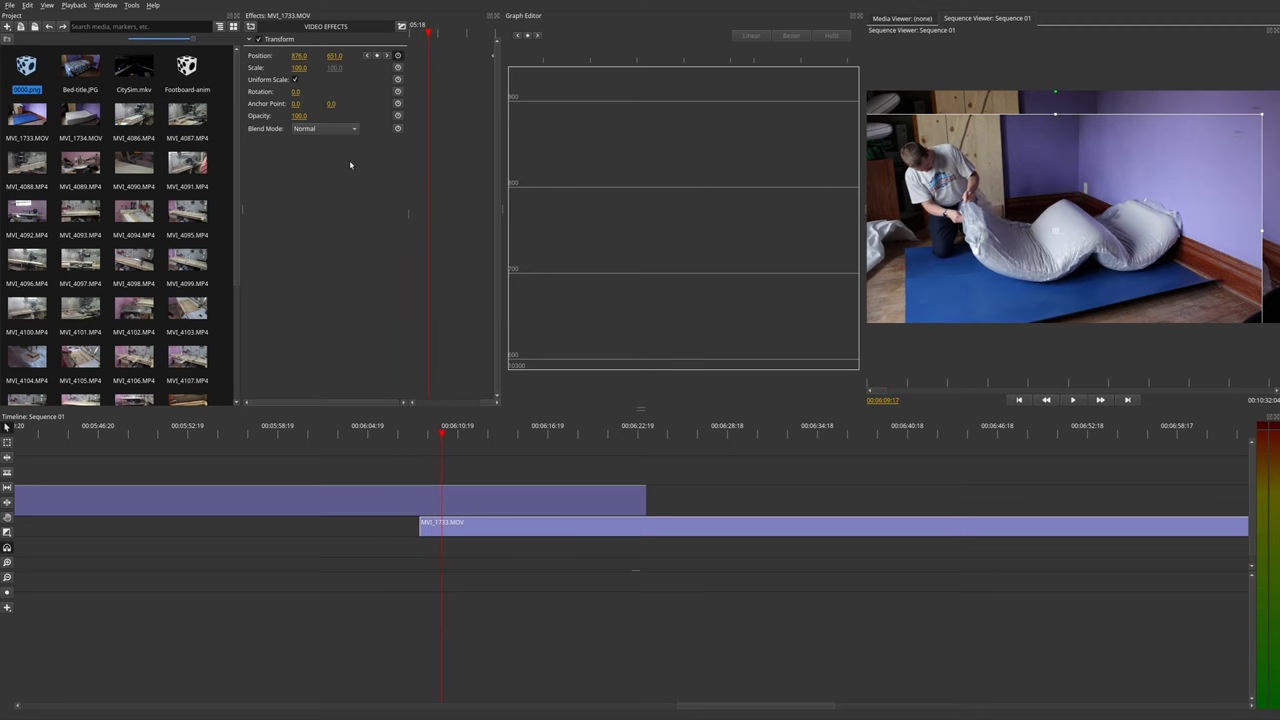
click(299, 56)
text(960)
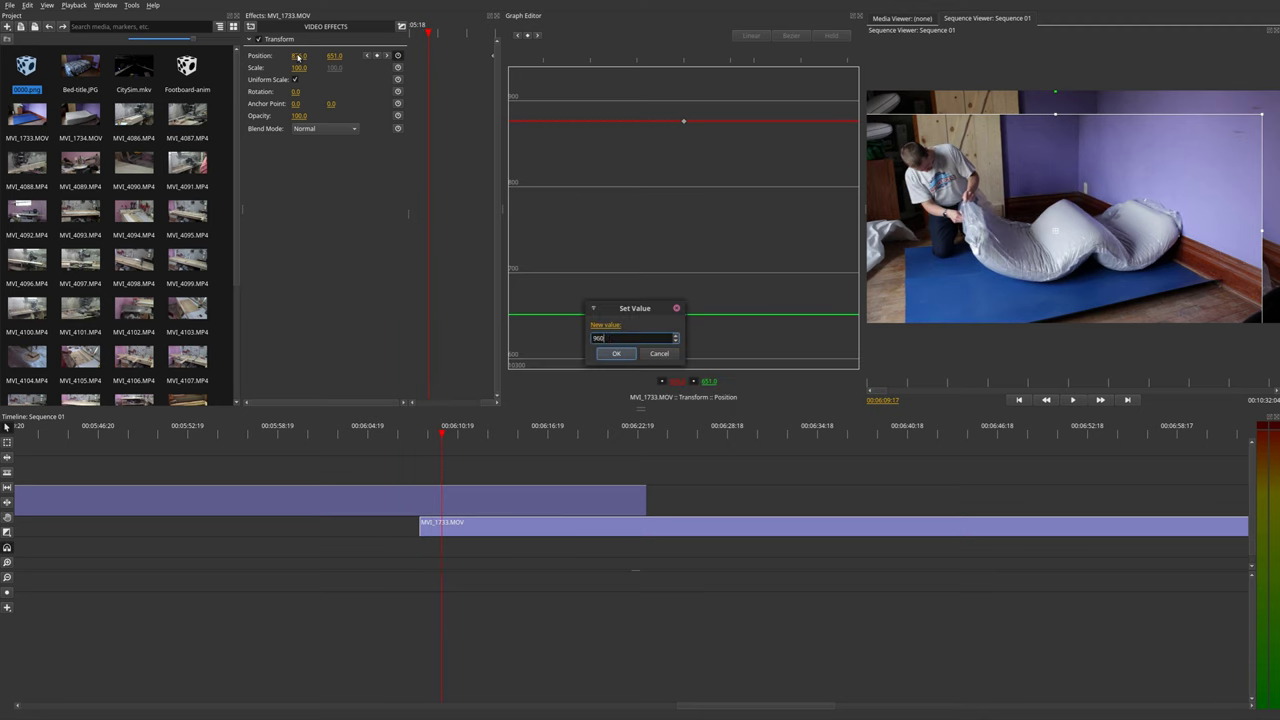
key(Return)
click(334, 56)
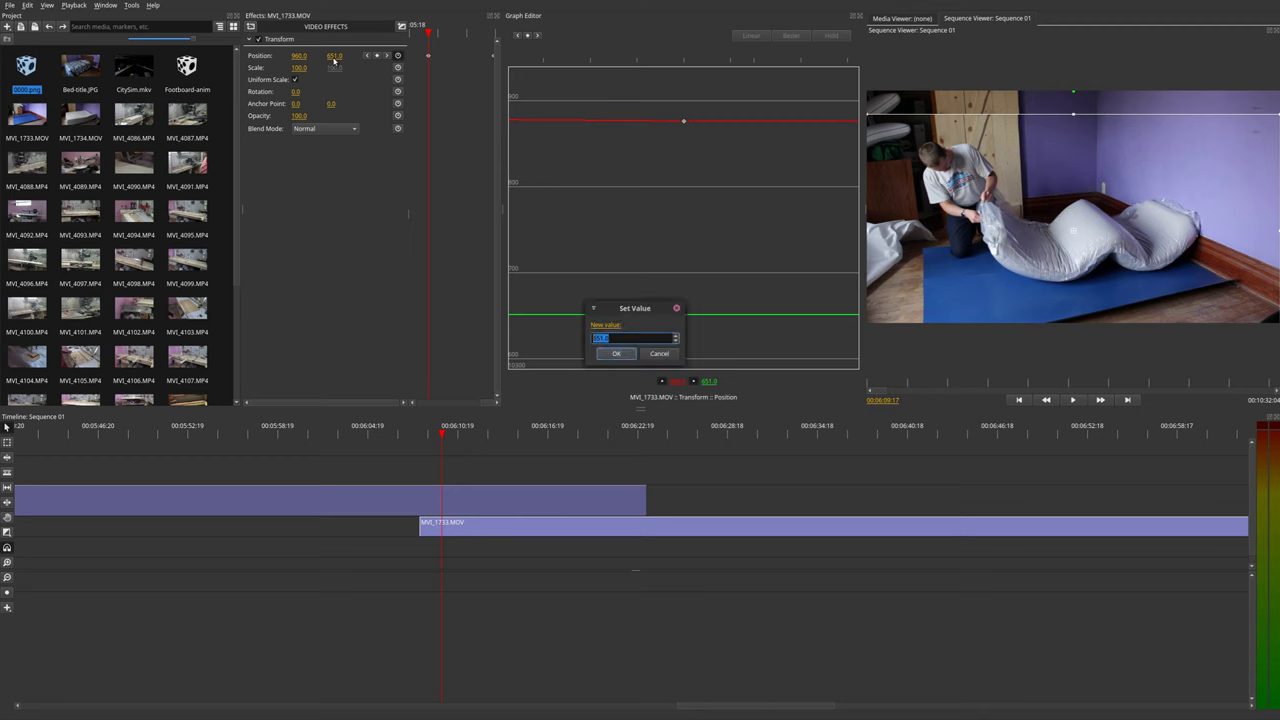
text(540)
key(Return)
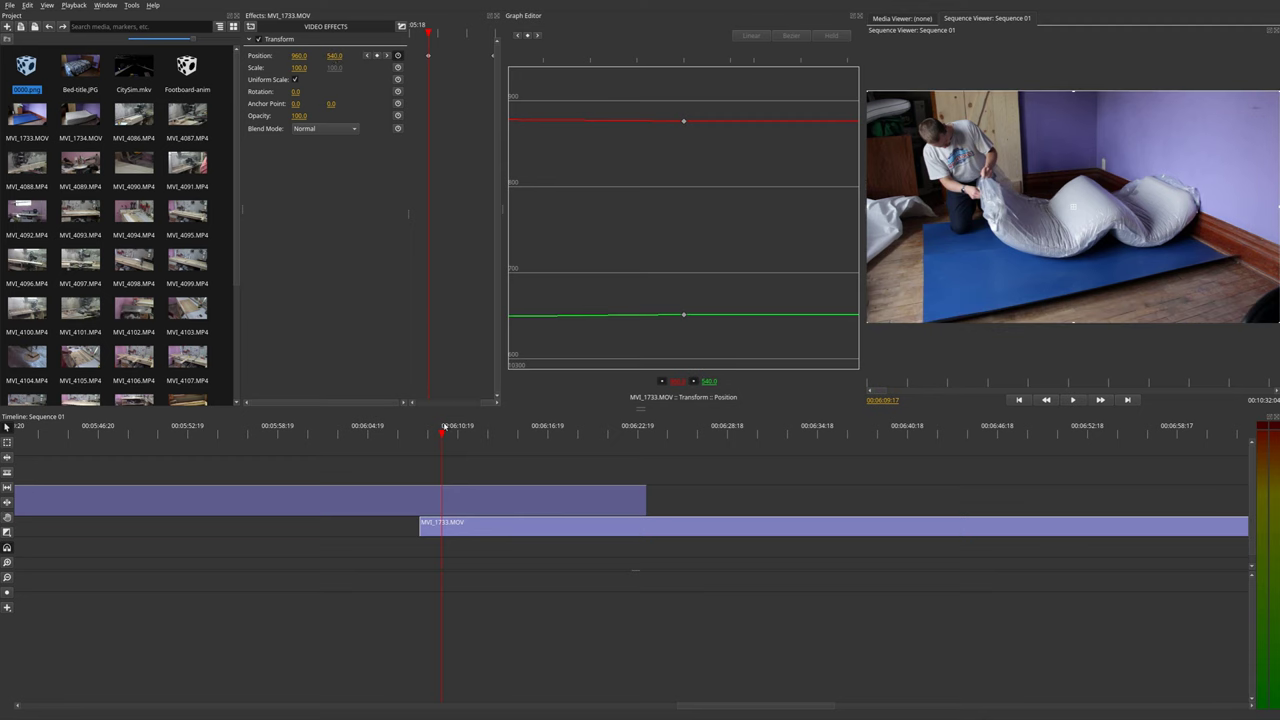
Step: Set the upper clip's Position to about 545, 540 at its end, 00:06:23:07
drag(442, 436, 646, 454)
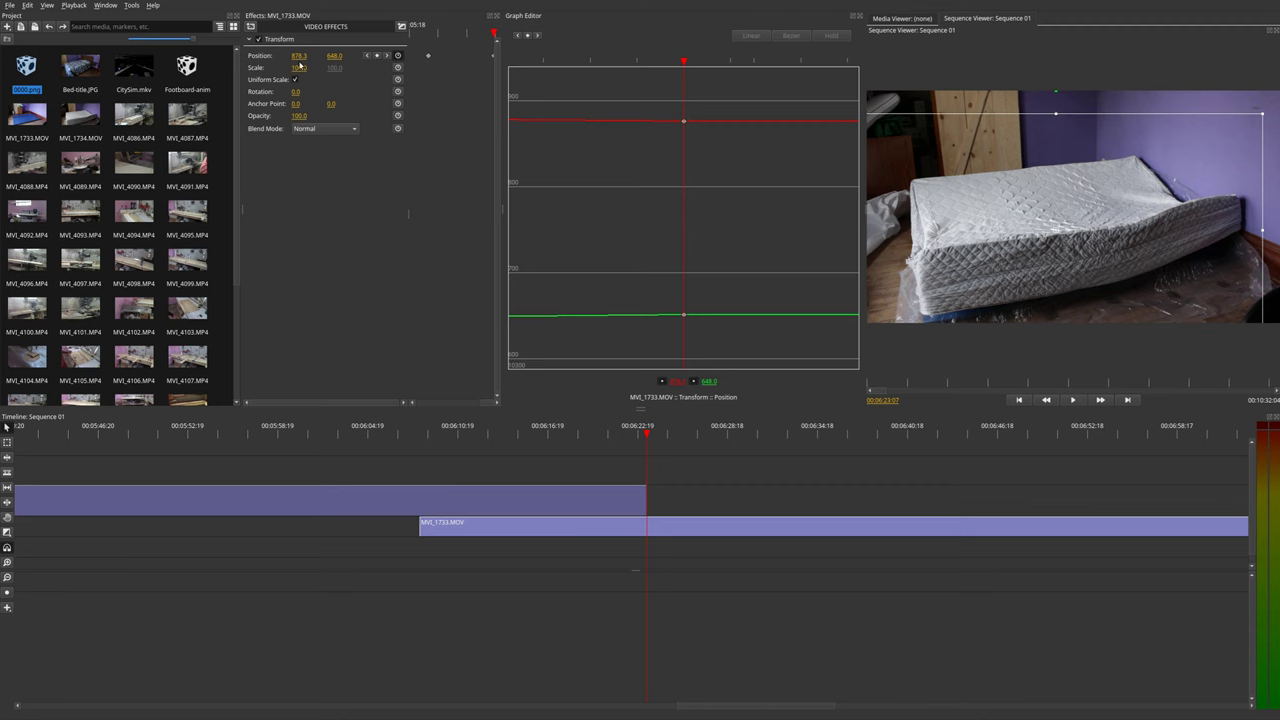
drag(298, 55, 215, 55)
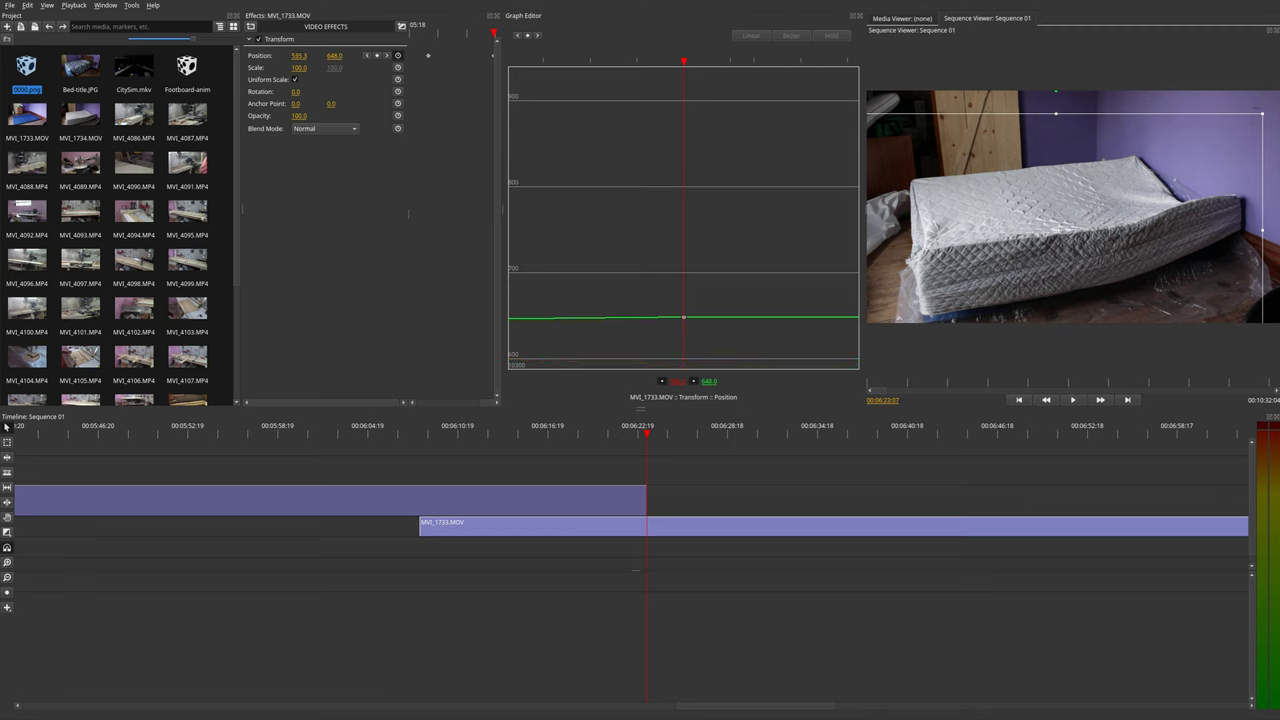
click(334, 56)
text(360)
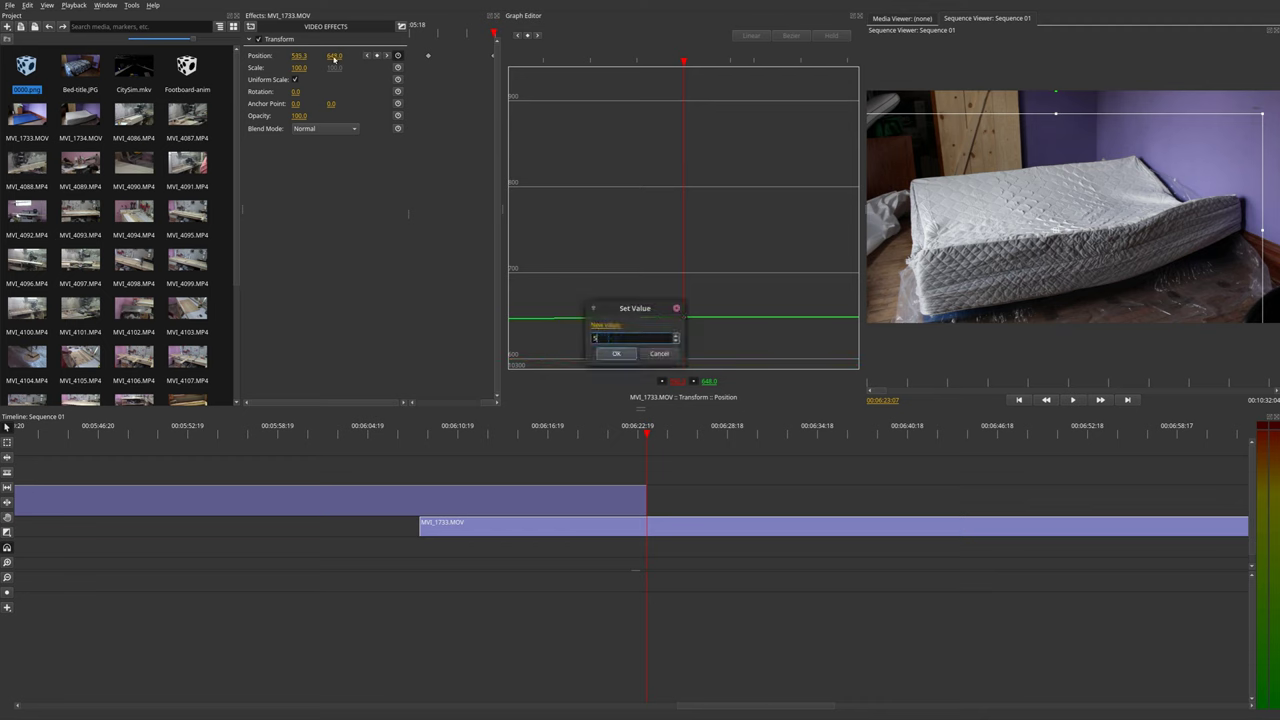
key(Return)
Step: Scrub through the overlap to 00:06:22:04 and select the upper clip to review its Position animation
click(428, 444)
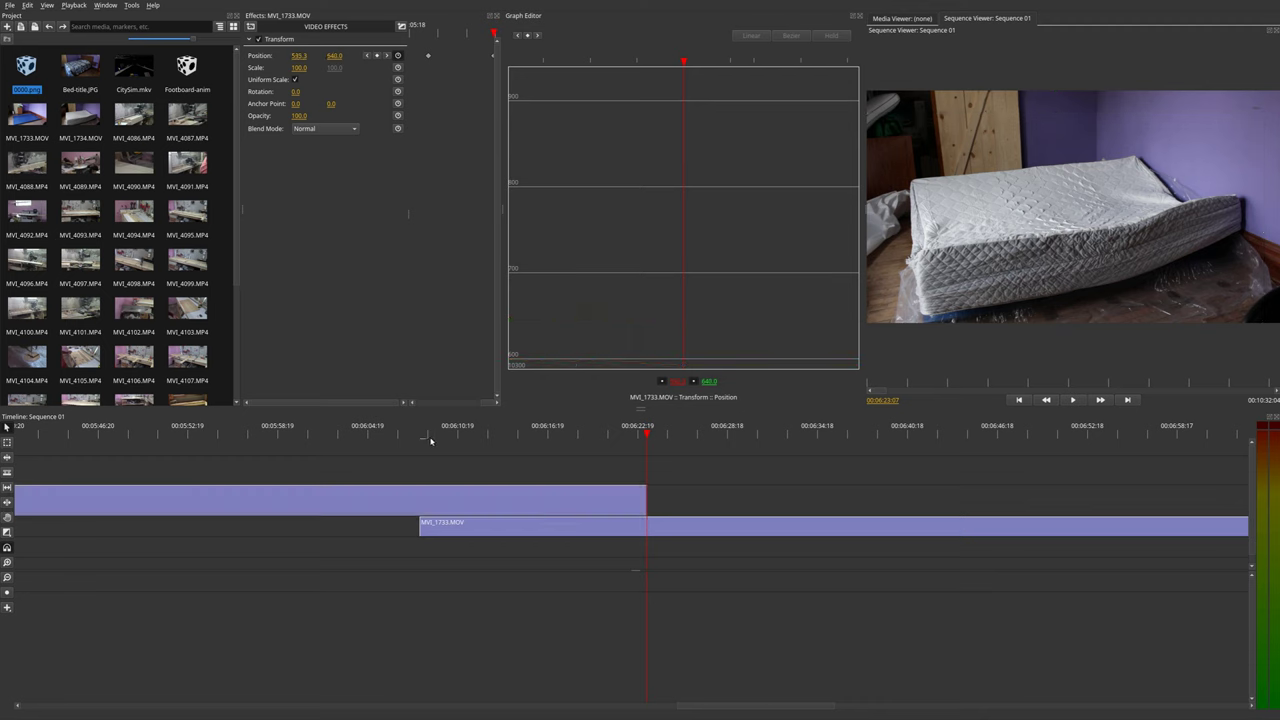
drag(404, 431, 631, 440)
click(606, 503)
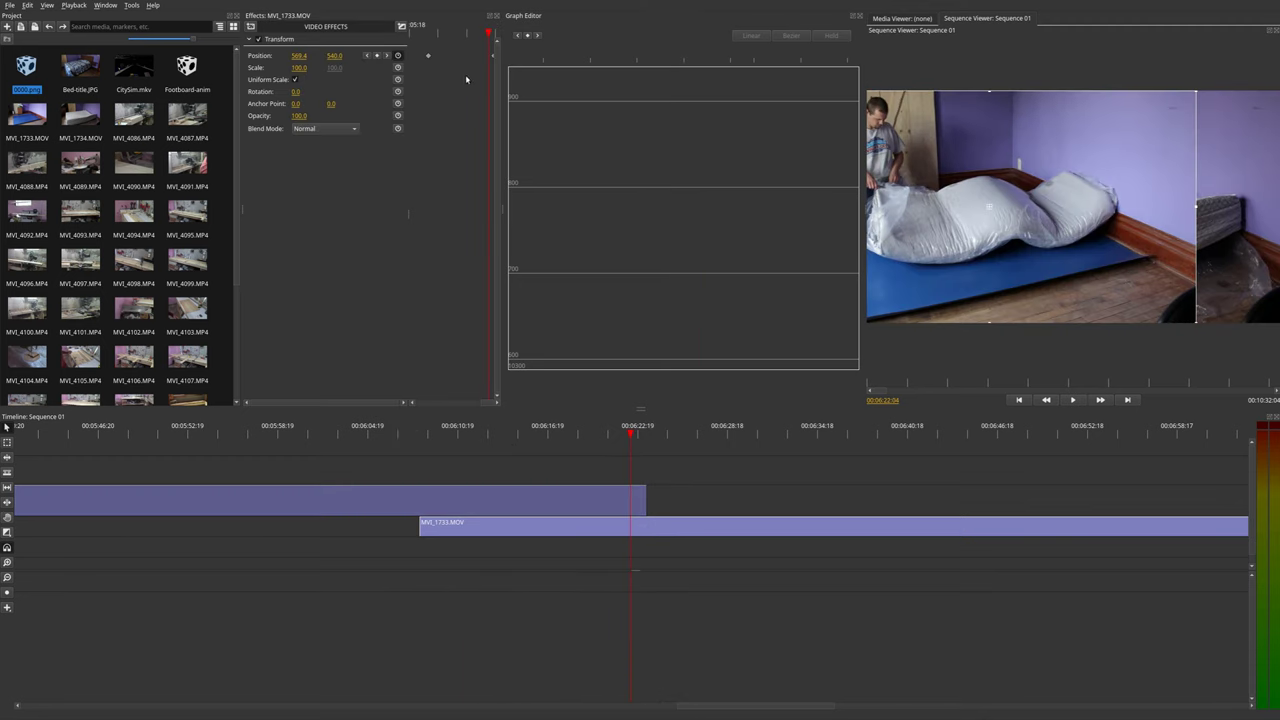
Step: Set the upper clip's end Position keyframe at 00:06:23:07 to -960, 540 and scrub through the slide to check it
click(389, 56)
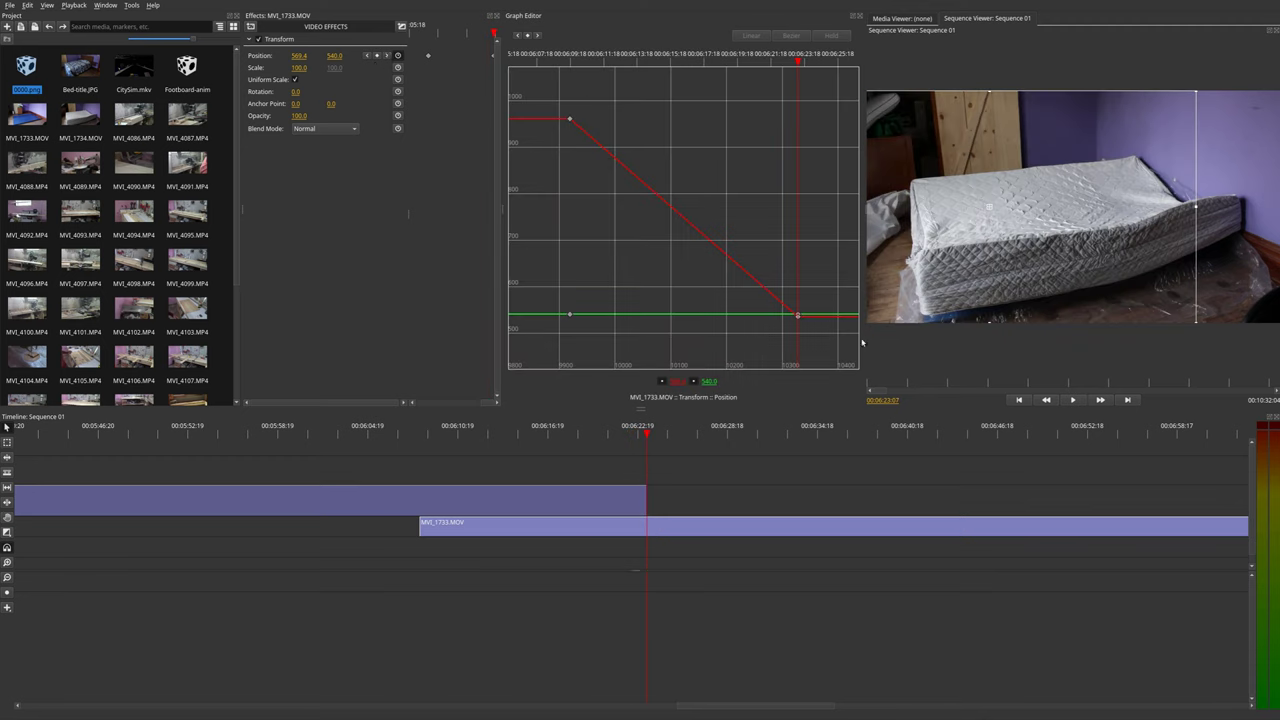
drag(298, 55, 280, 55)
mouse_move(644, 436)
mouse_down()
mouse_move(623, 429)
mouse_move(646, 434)
mouse_up()
drag(300, 56, 284, 56)
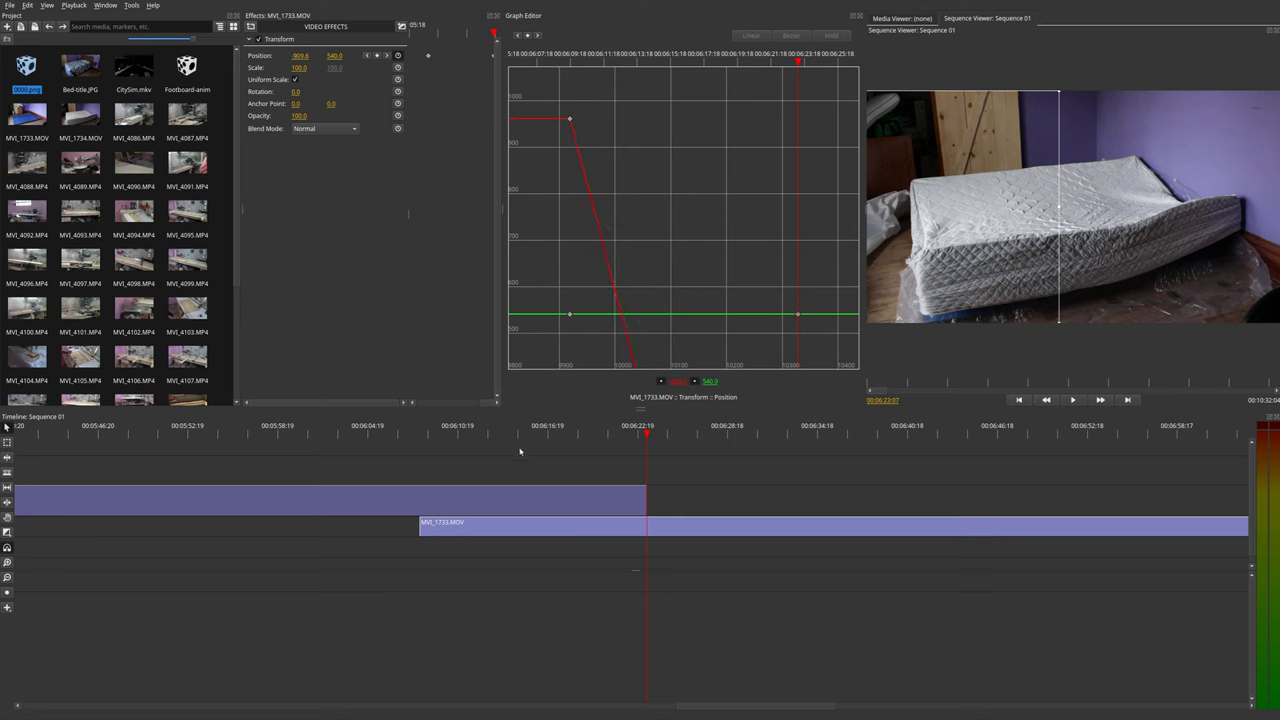
drag(503, 434, 639, 433)
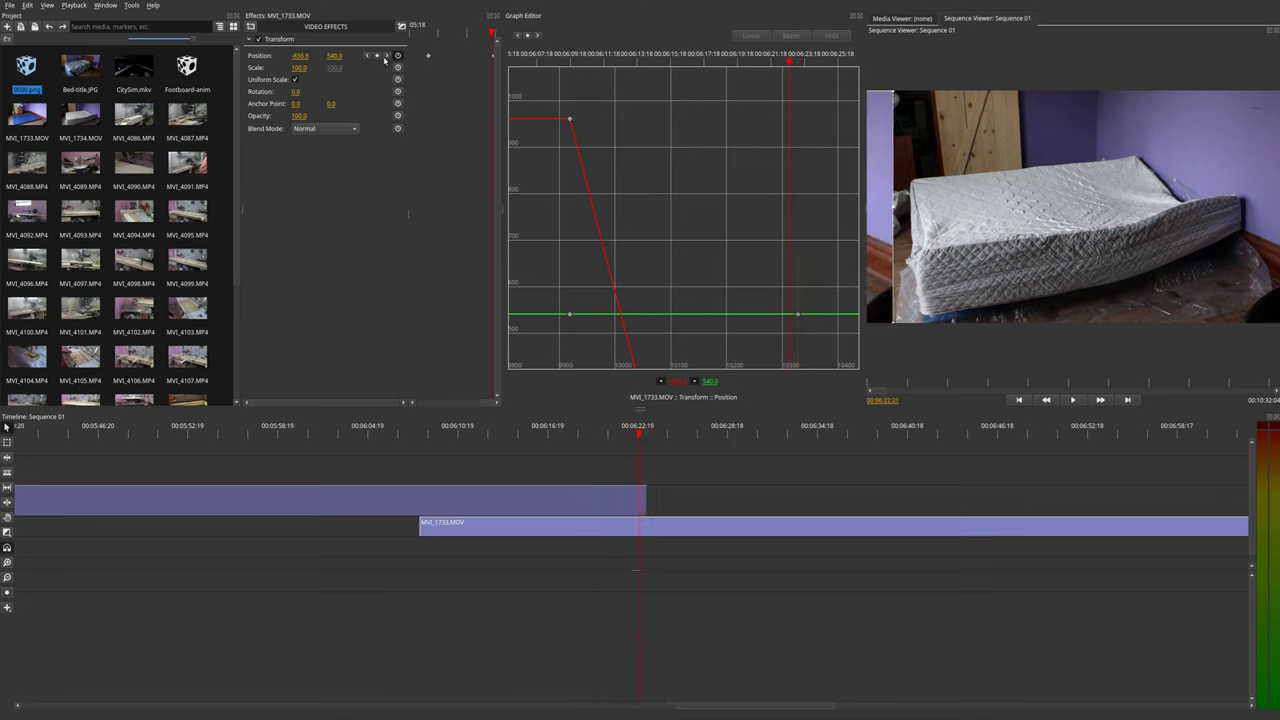
click(387, 55)
click(297, 56)
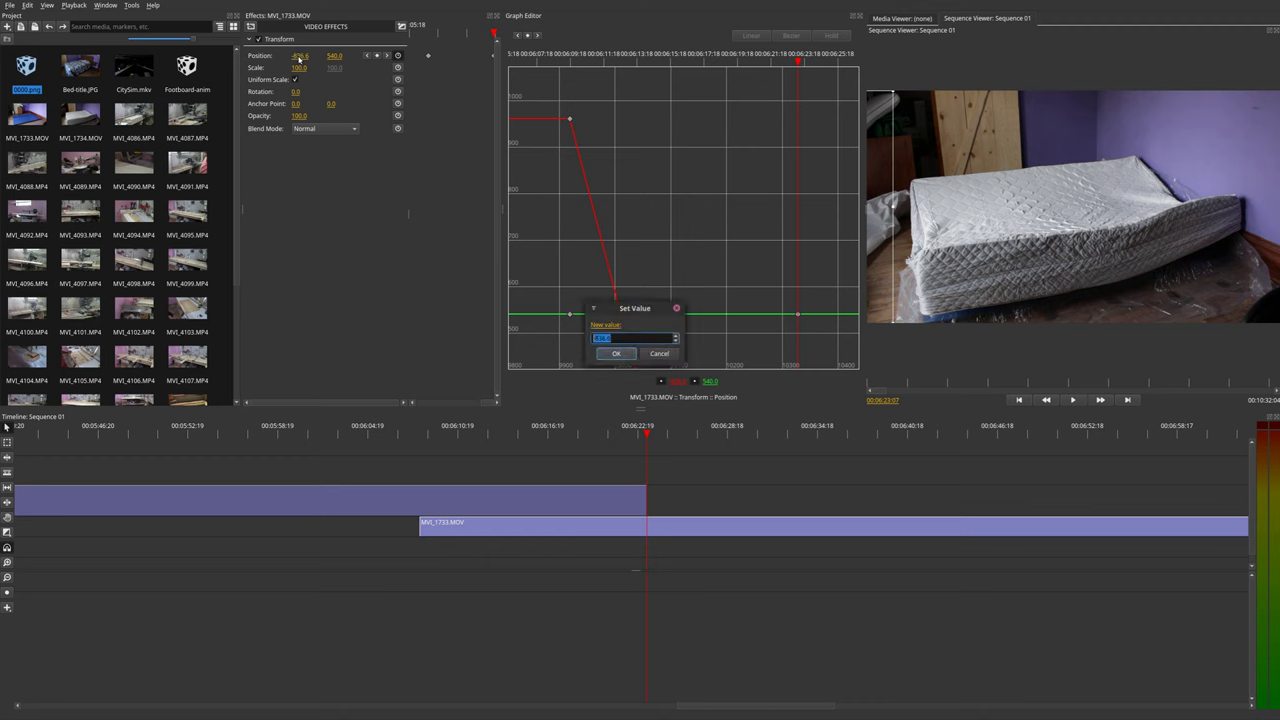
key(Escape)
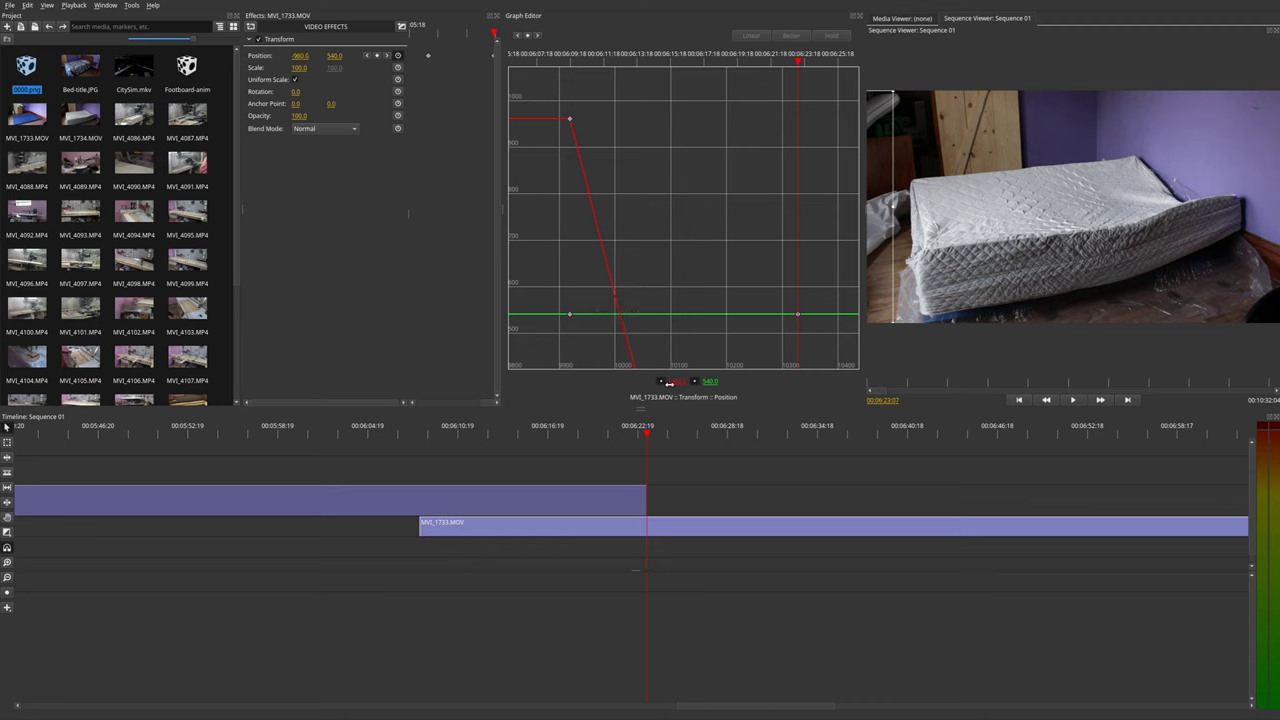
Step: Change the upper clip's first horizontal Position keyframe to Bezier interpolation, then play the slide and inspect the full curve
click(571, 121)
click(792, 35)
key(space)
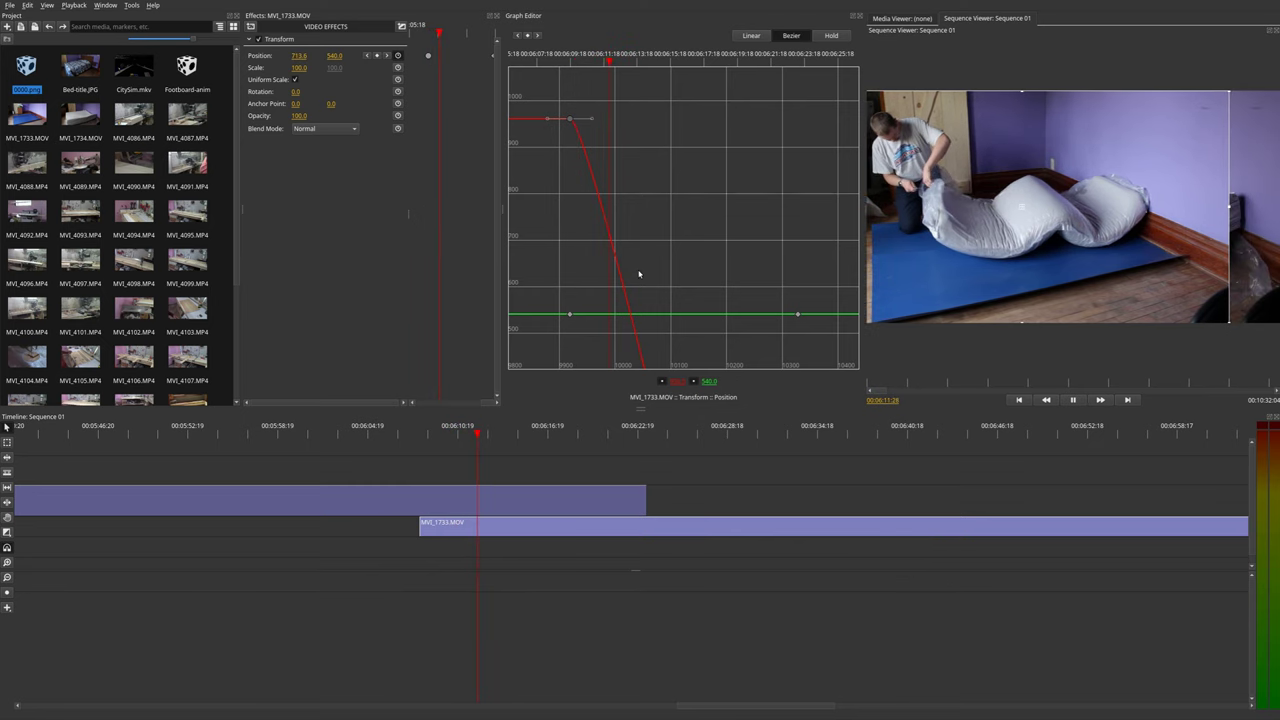
scroll(650, 280, down, 3)
scroll(700, 297, down, 10)
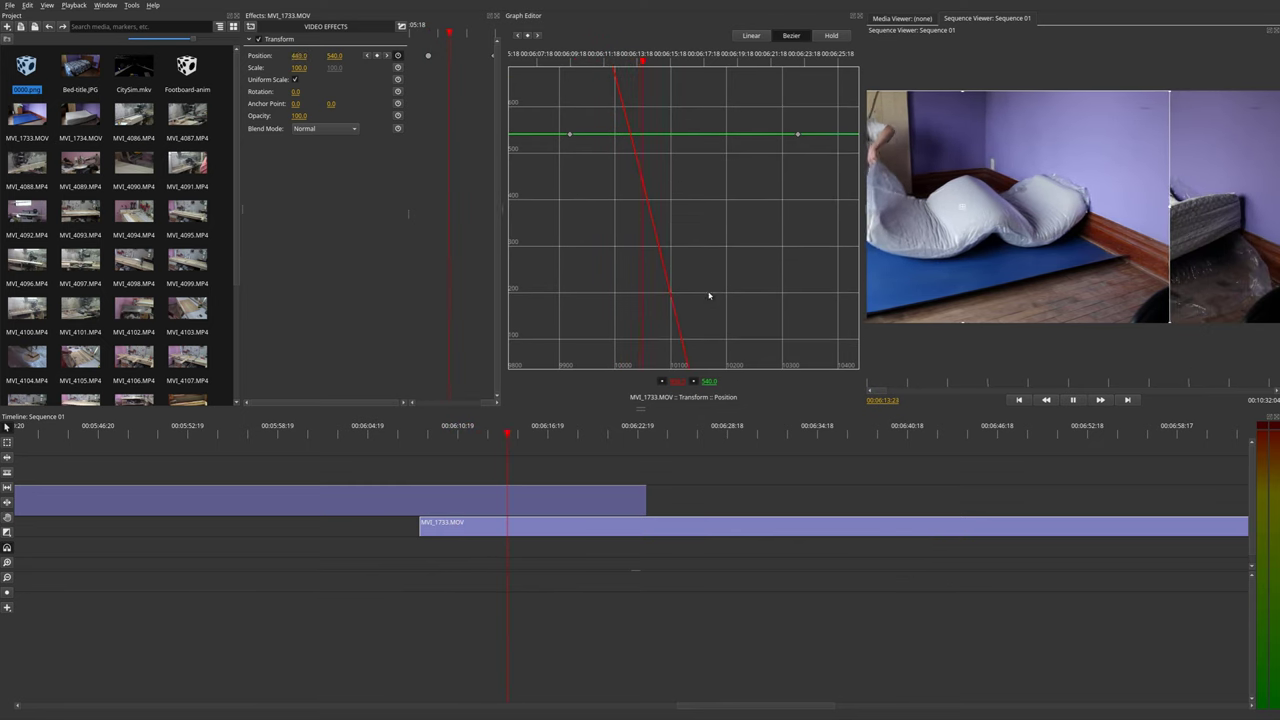
scroll(710, 297, down, 10)
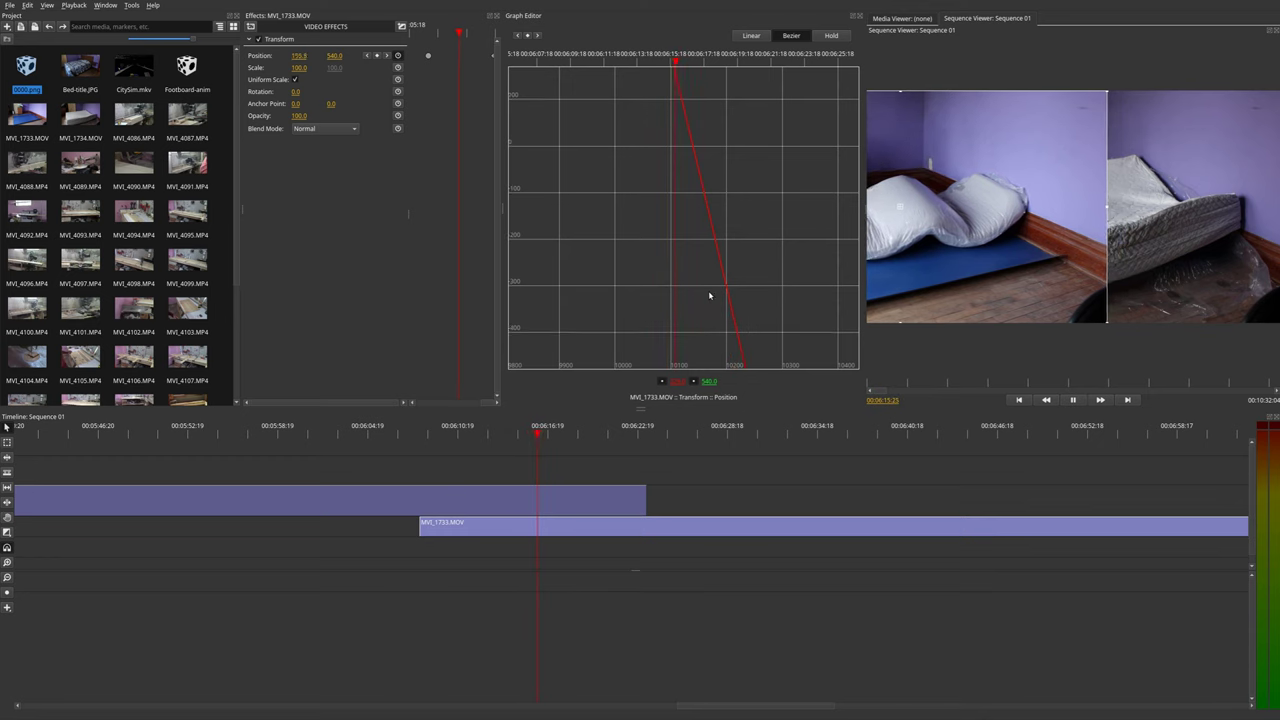
scroll(710, 297, down, 6)
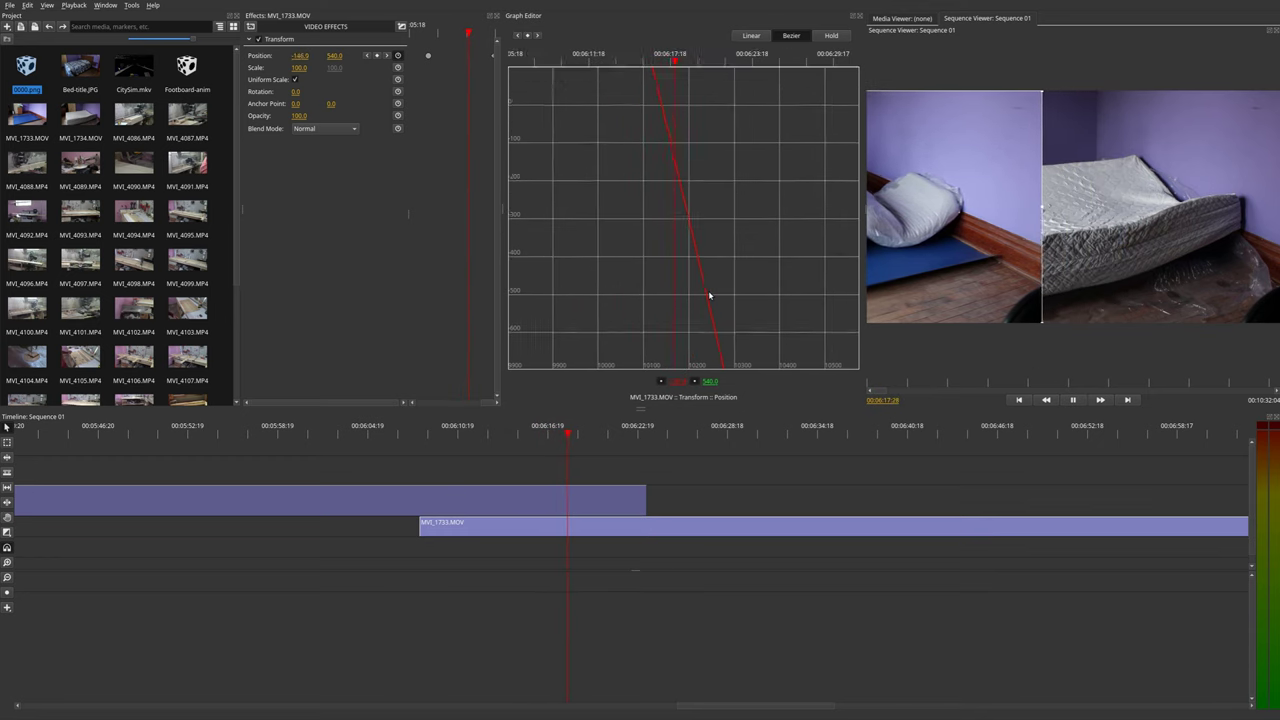
scroll(710, 297, down, 6)
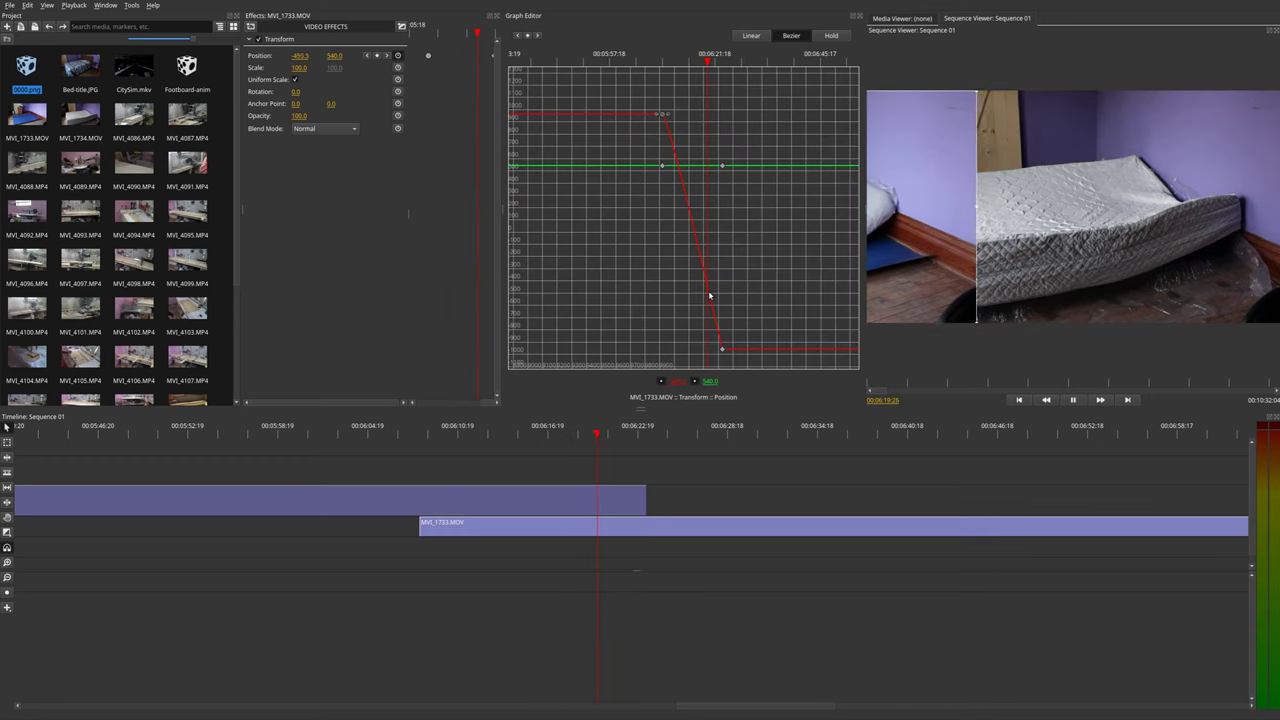
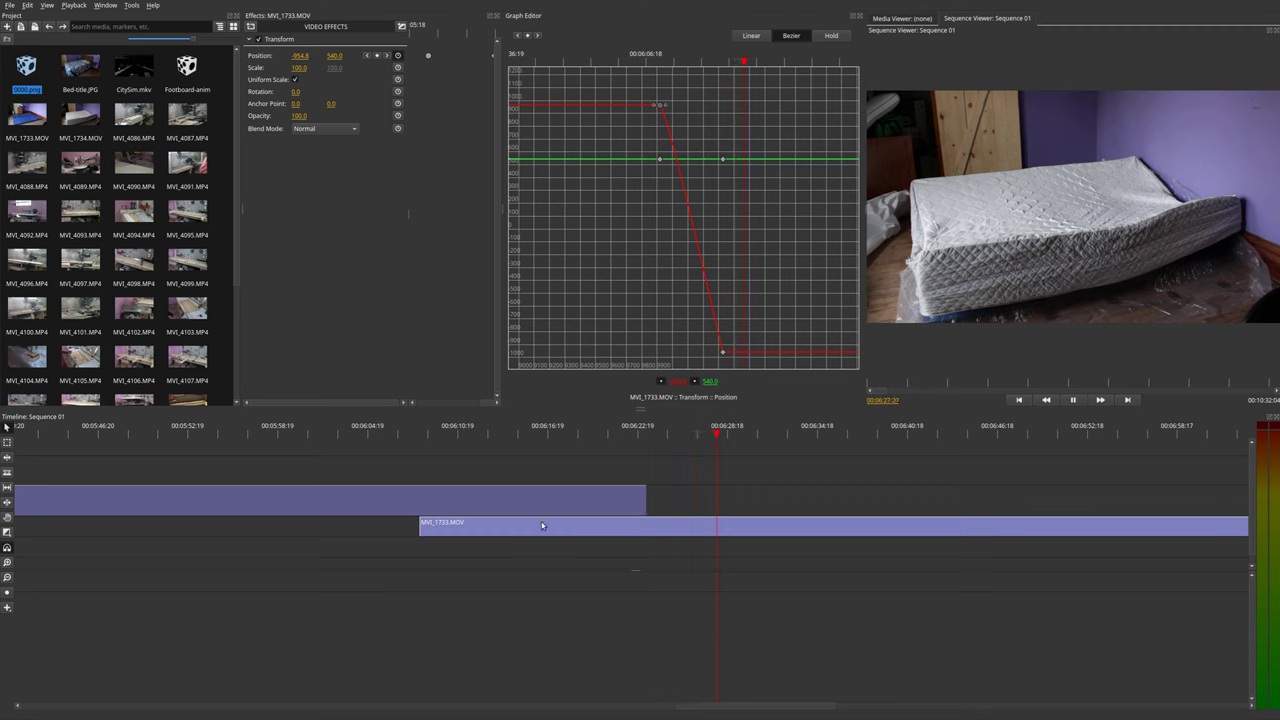
Step: Move the lower MVI_1733.MOV clip to start at about 00:06:21 and play the transition from 00:06:14:11
drag(682, 532, 876, 537)
click(514, 437)
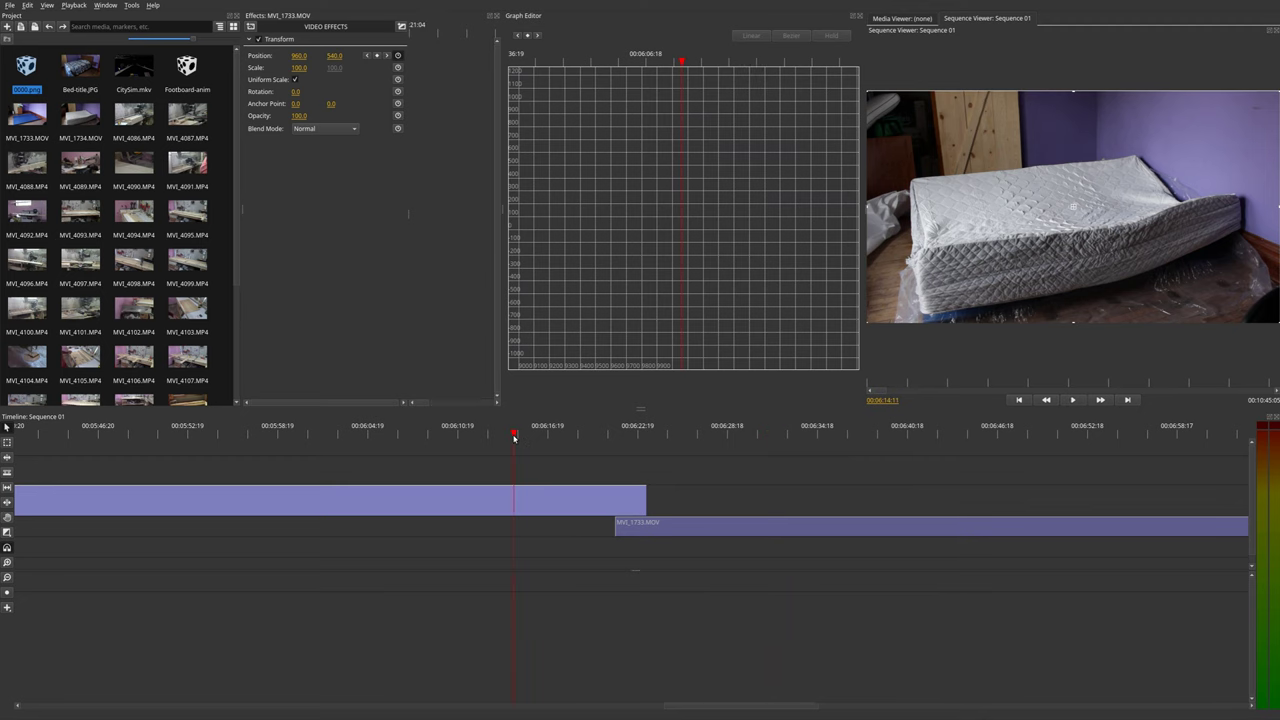
key(space)
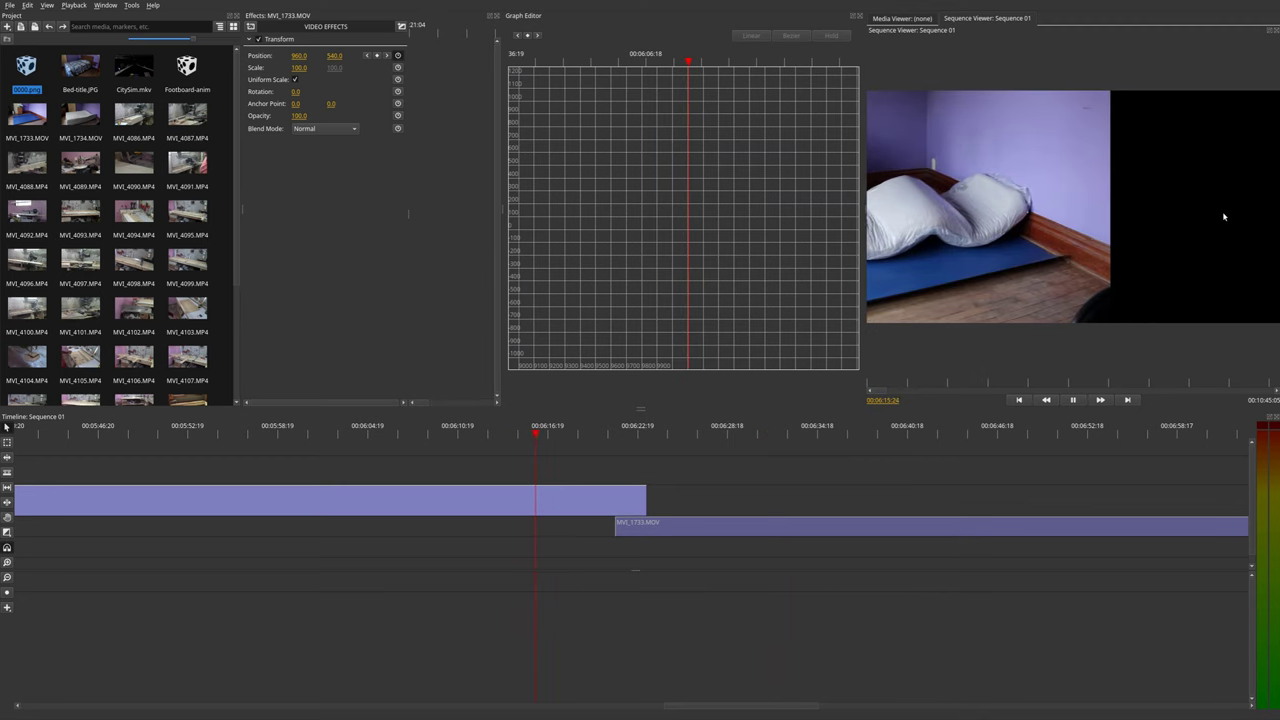
key(space)
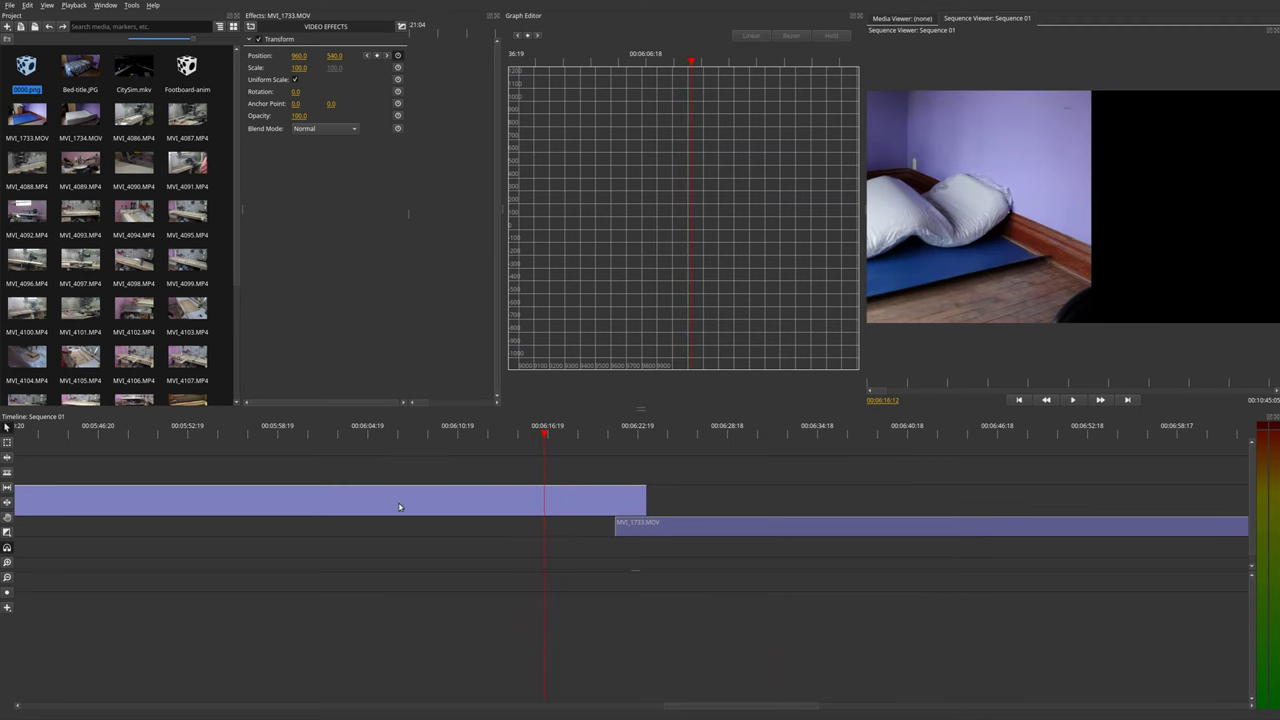
Step: Place Outro.ogg on an audio track about 3 seconds into the sequence, and check its available audio effects and Volume value
drag(716, 704, 2, 713)
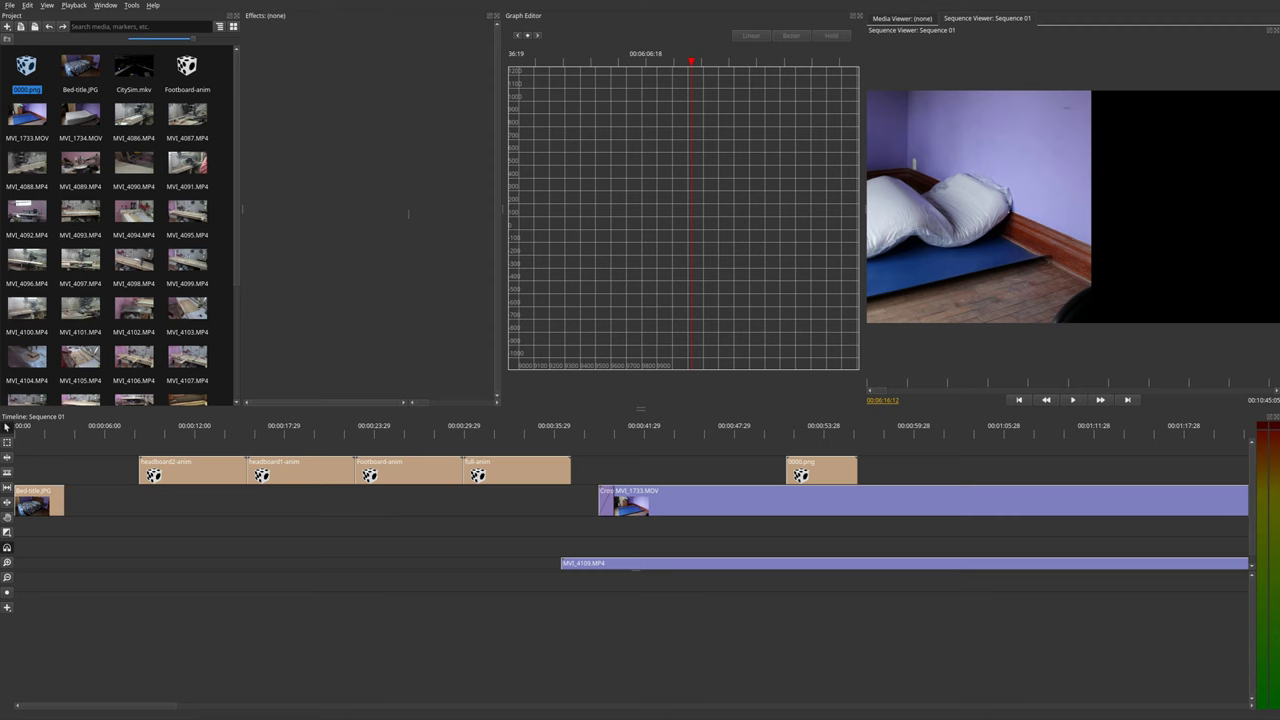
drag(1, 611, 125, 622)
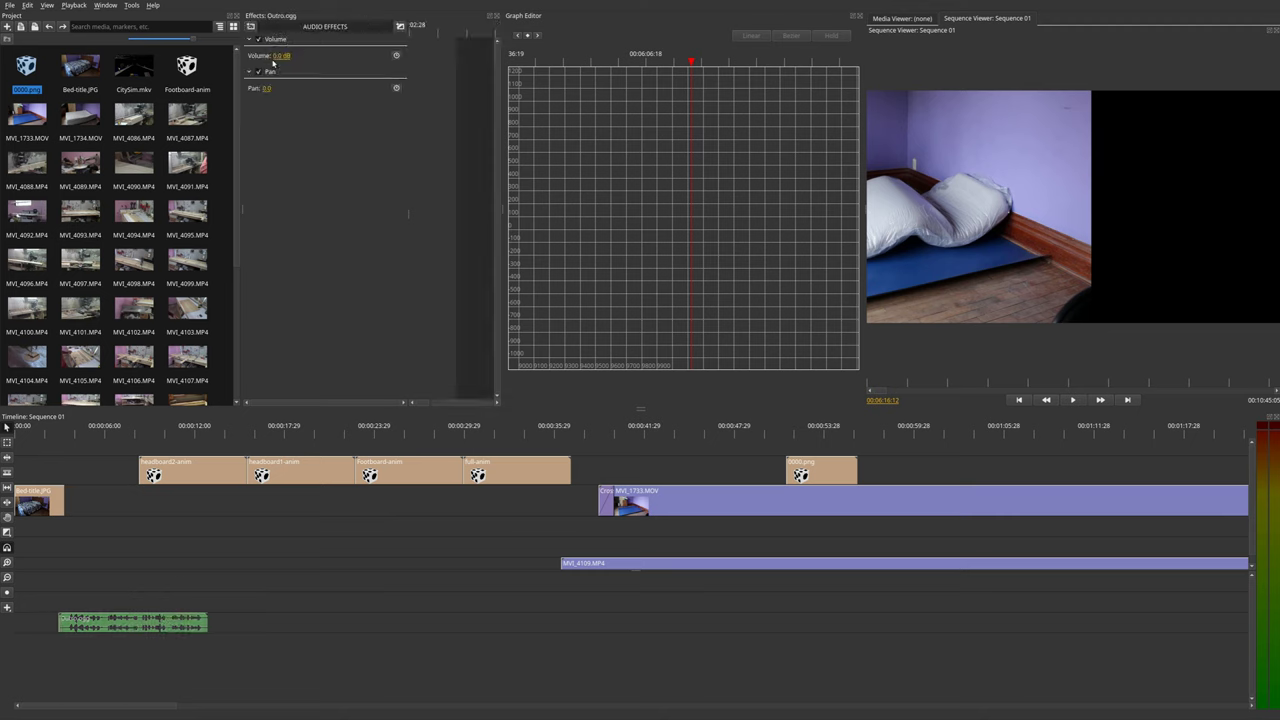
click(251, 29)
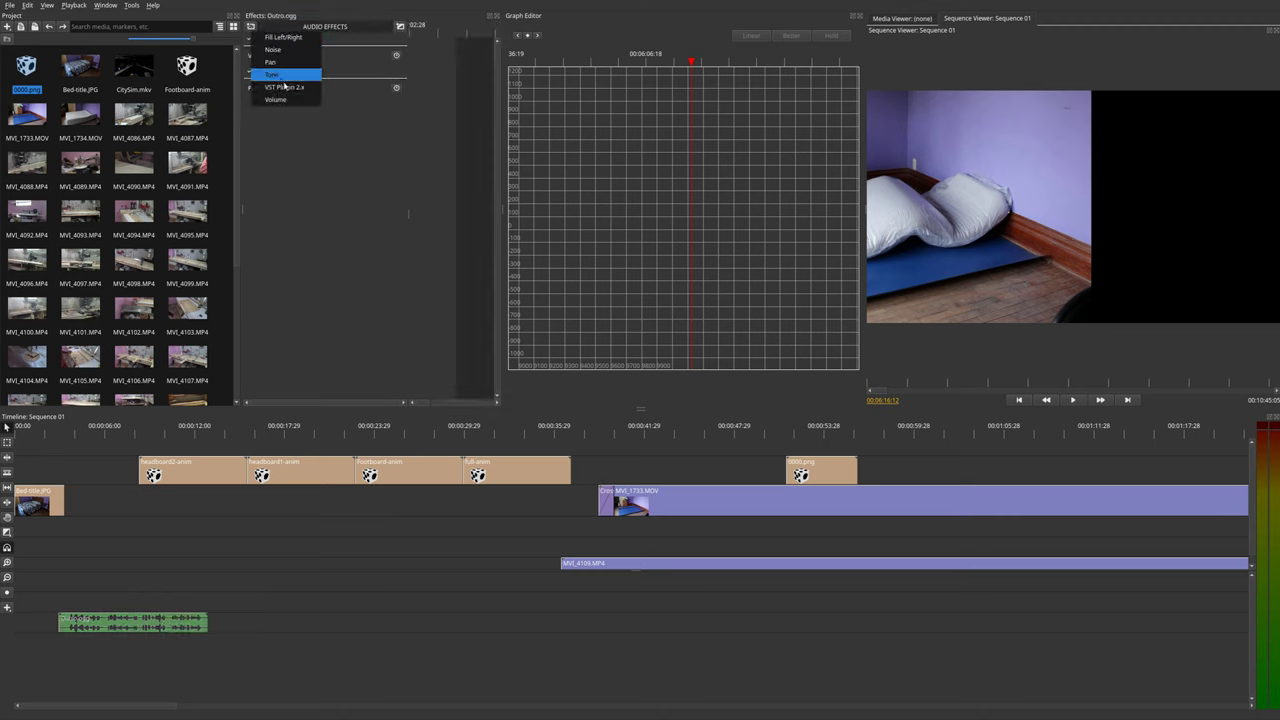
click(373, 211)
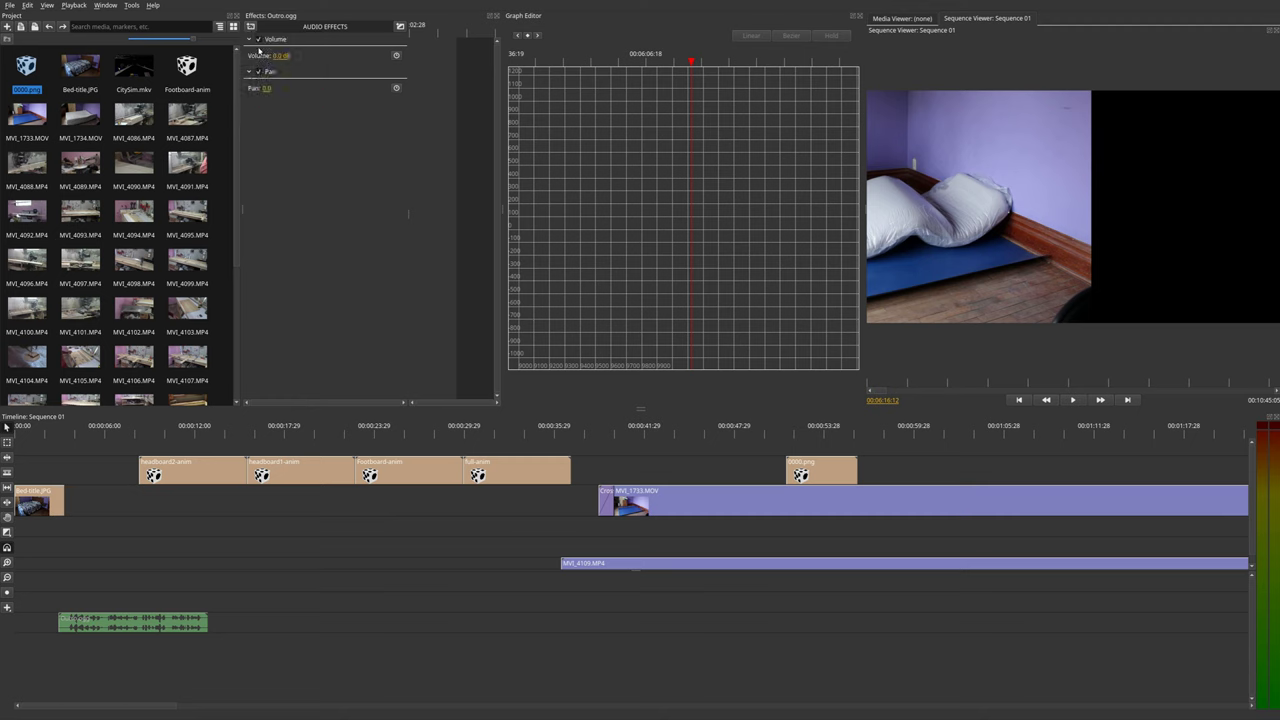
click(285, 57)
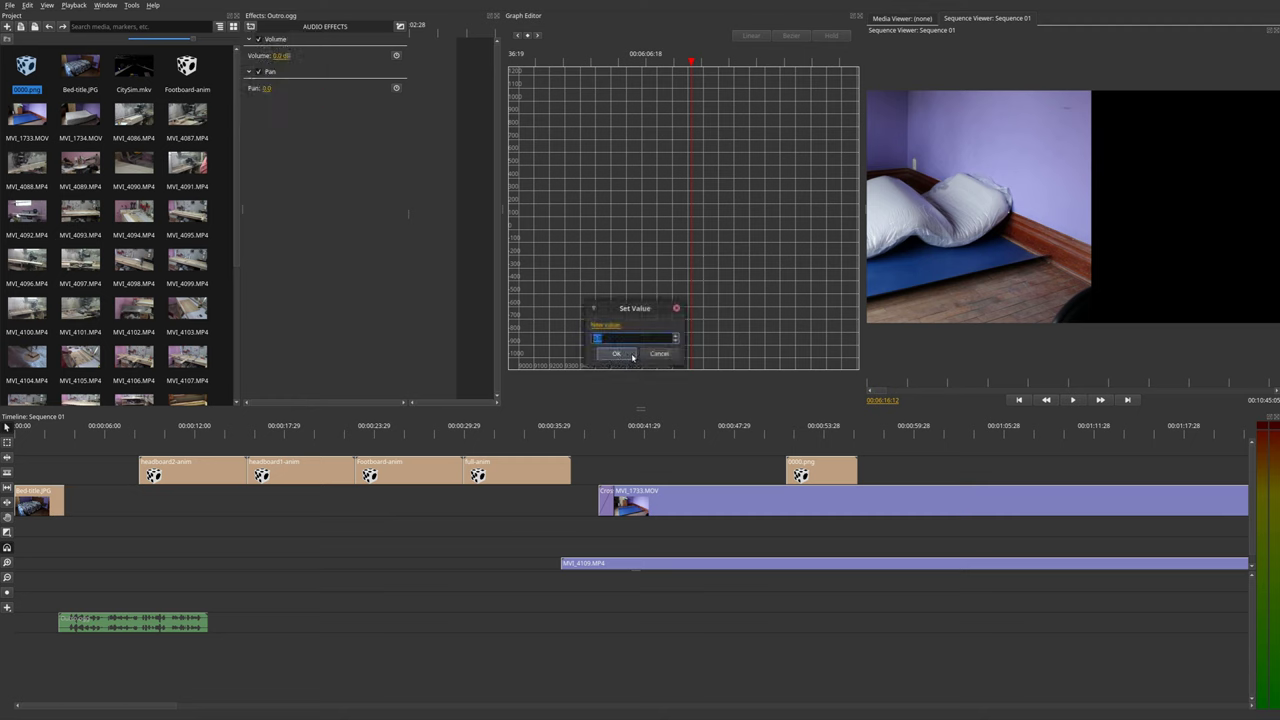
click(628, 355)
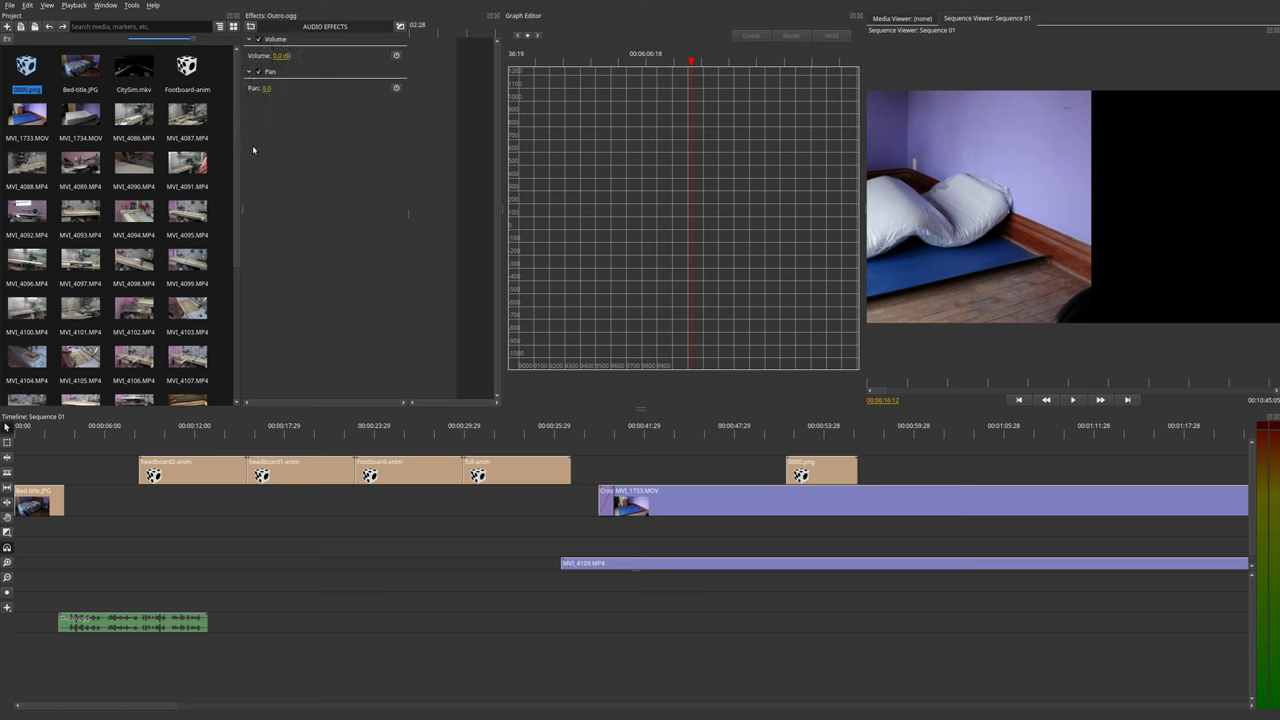
Step: Try a VST Plugin 2.x effect on Outro.ogg, open its plugin file chooser without picking a file, and delete the effect
click(251, 27)
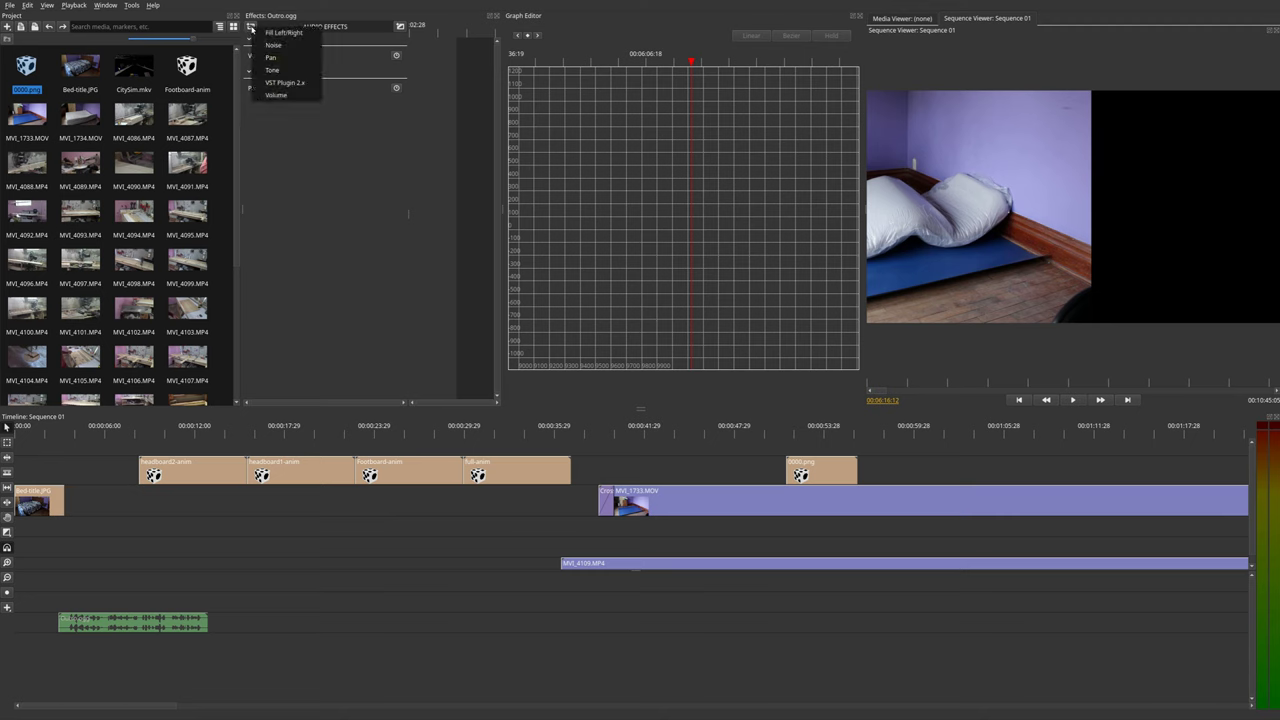
click(290, 83)
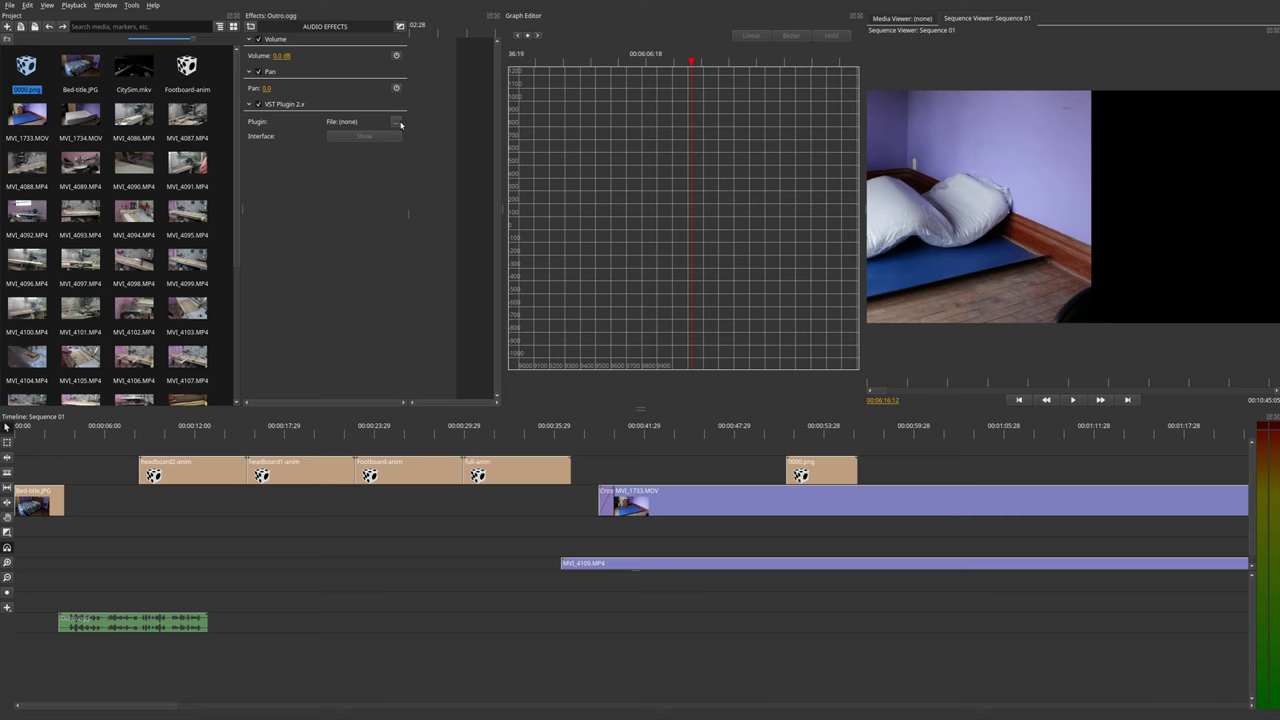
click(398, 122)
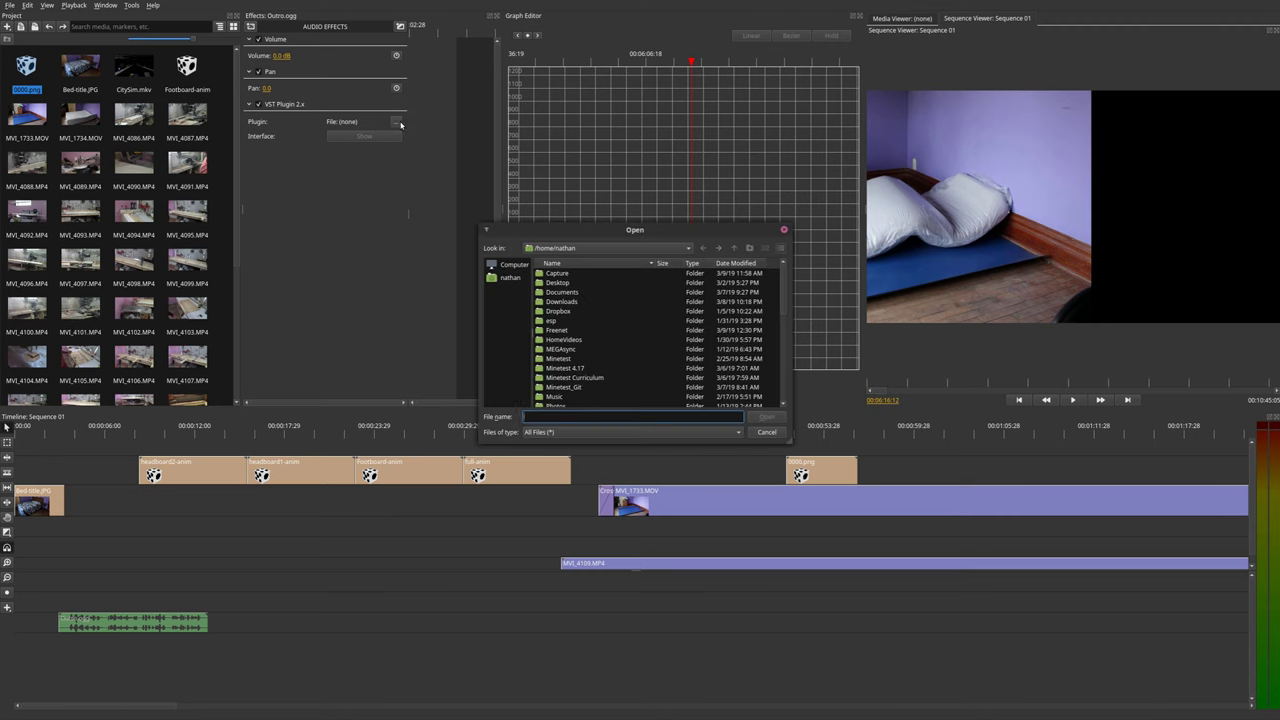
click(769, 432)
right_click(288, 106)
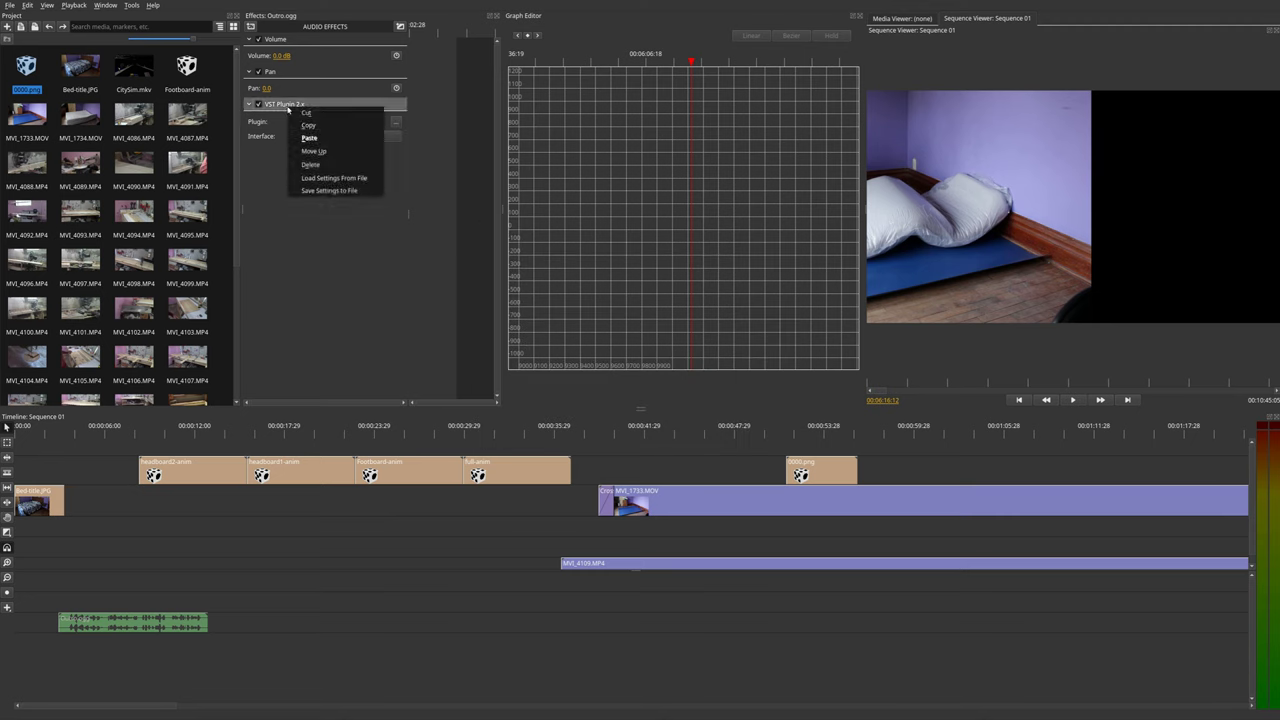
click(320, 166)
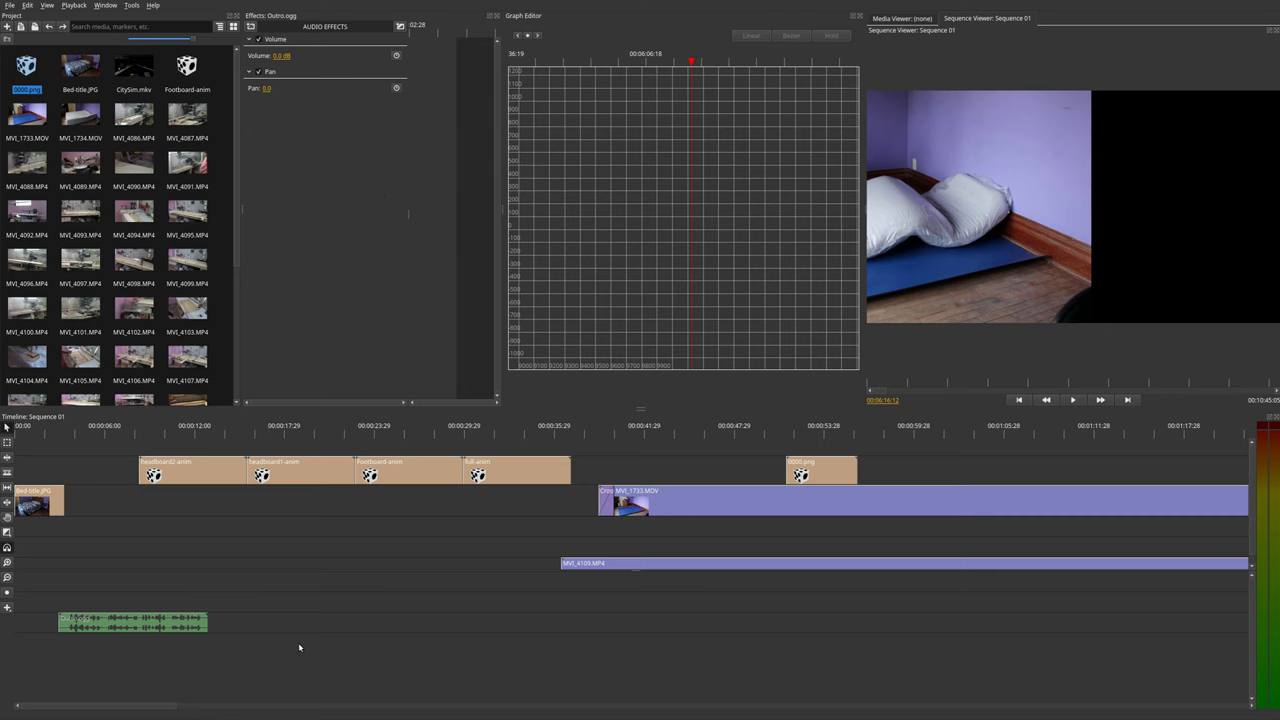
Step: Select the upper MVI_1733.MOV clip at the overlap, go to 00:06:19:04, and add a Crop effect to it
drag(151, 705, 818, 718)
click(342, 504)
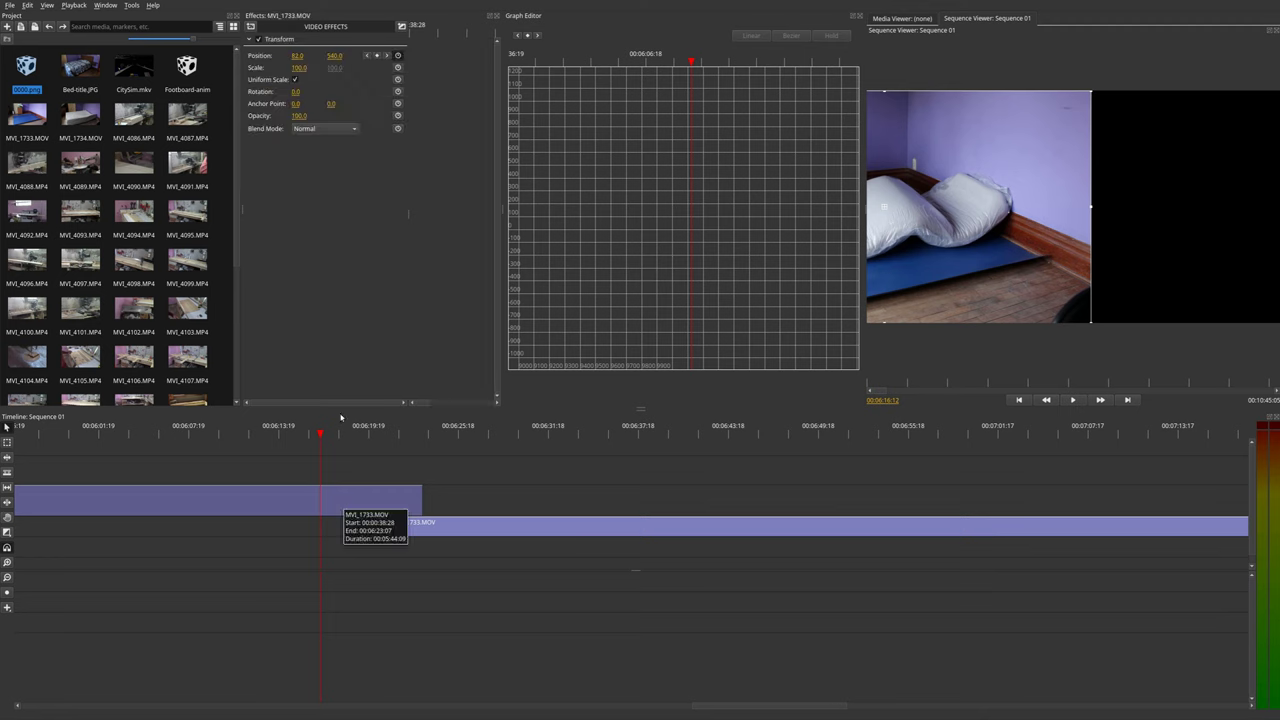
drag(320, 440, 361, 481)
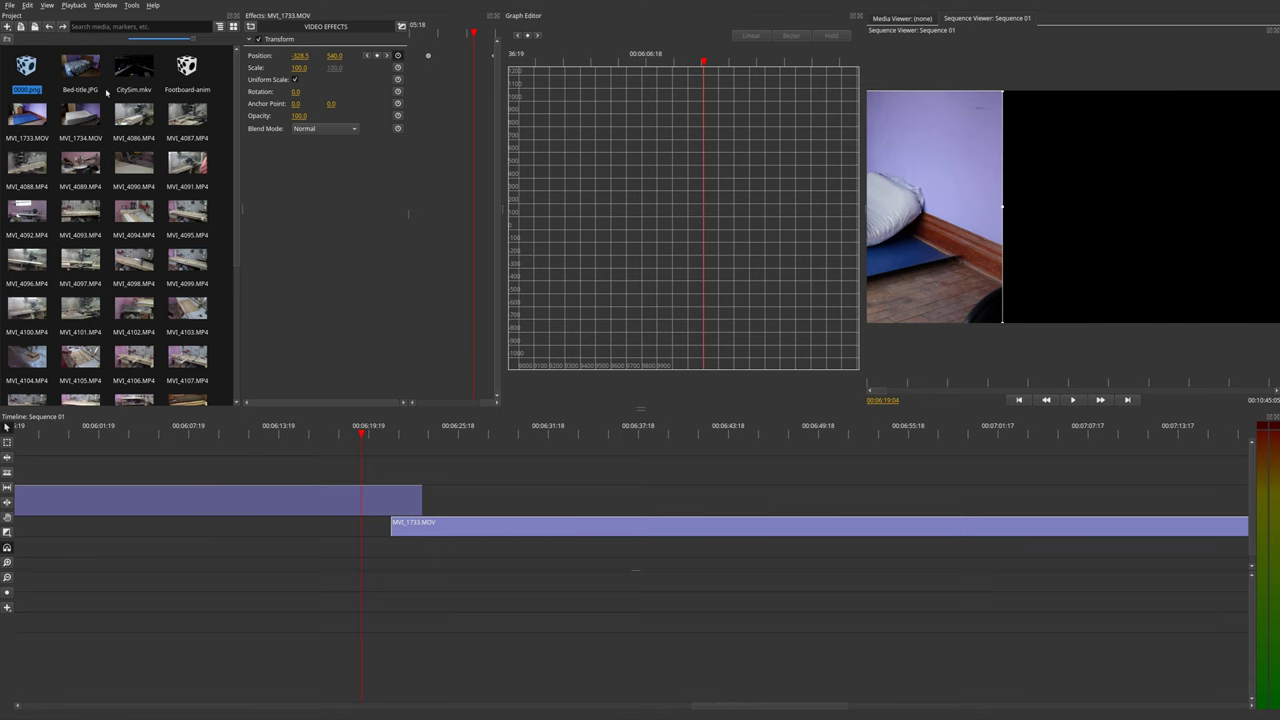
right_click(258, 57)
right_click(276, 40)
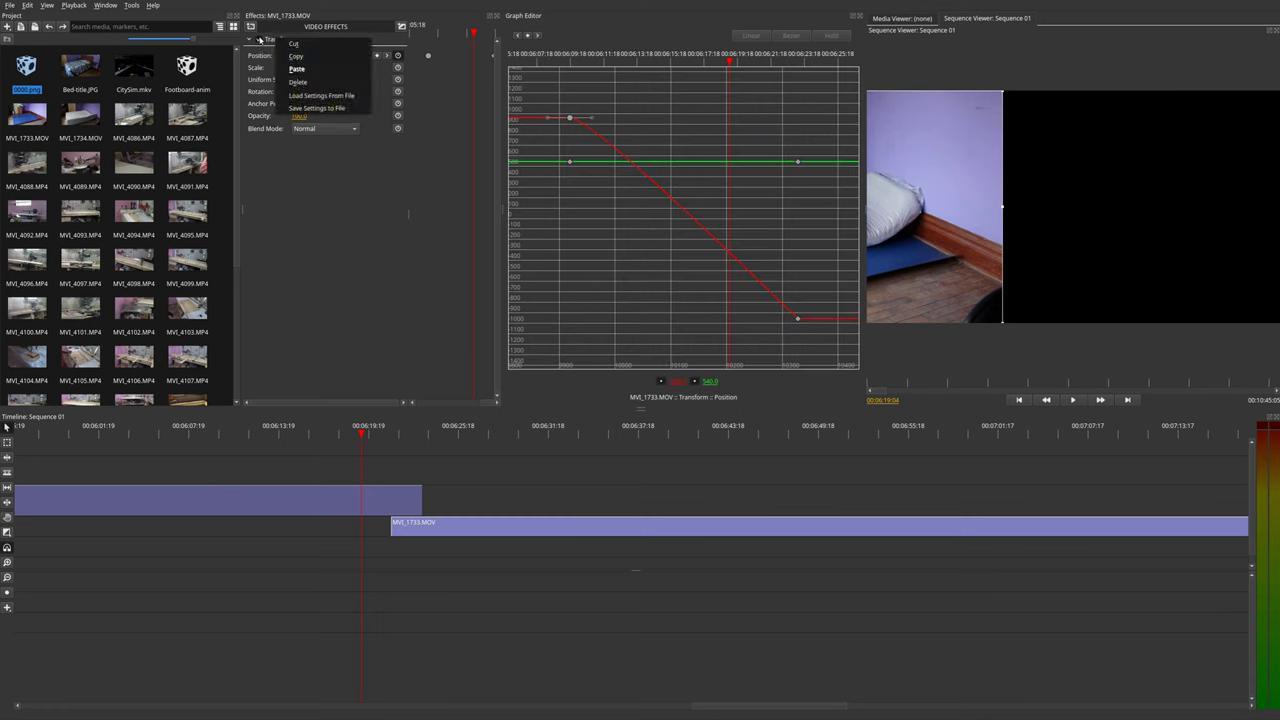
click(263, 40)
click(250, 26)
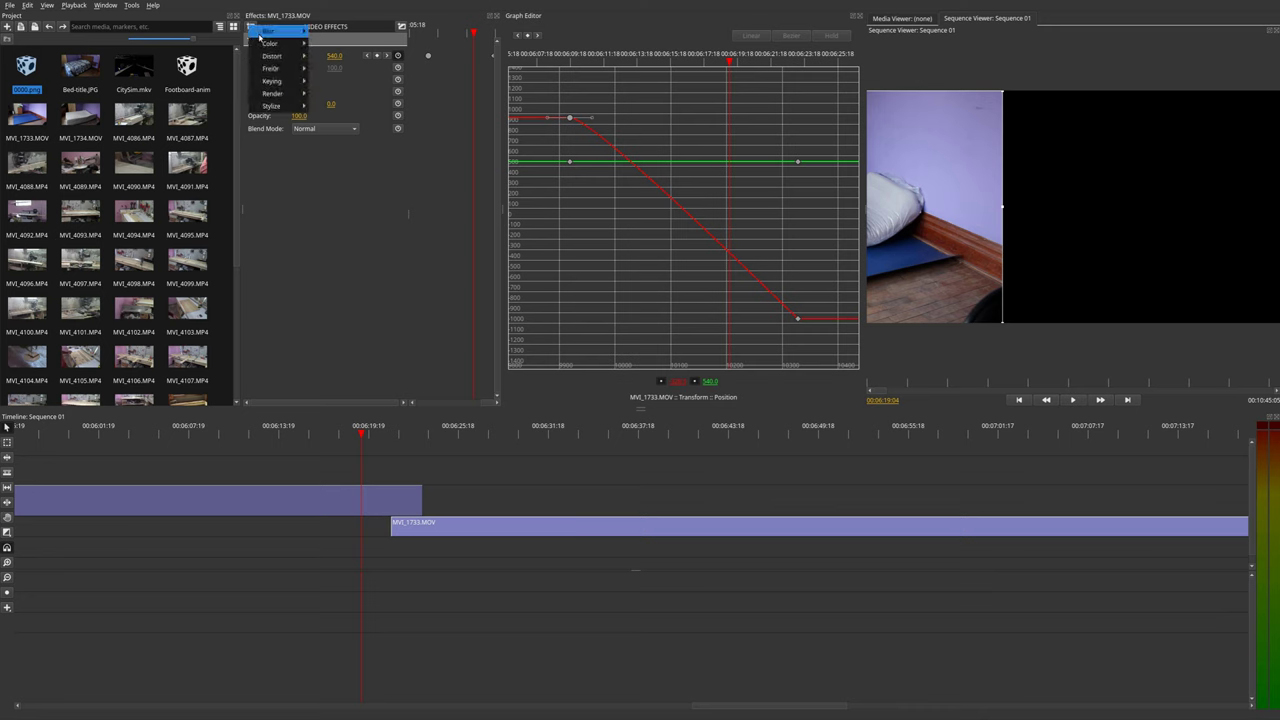
mouse_move(276, 57)
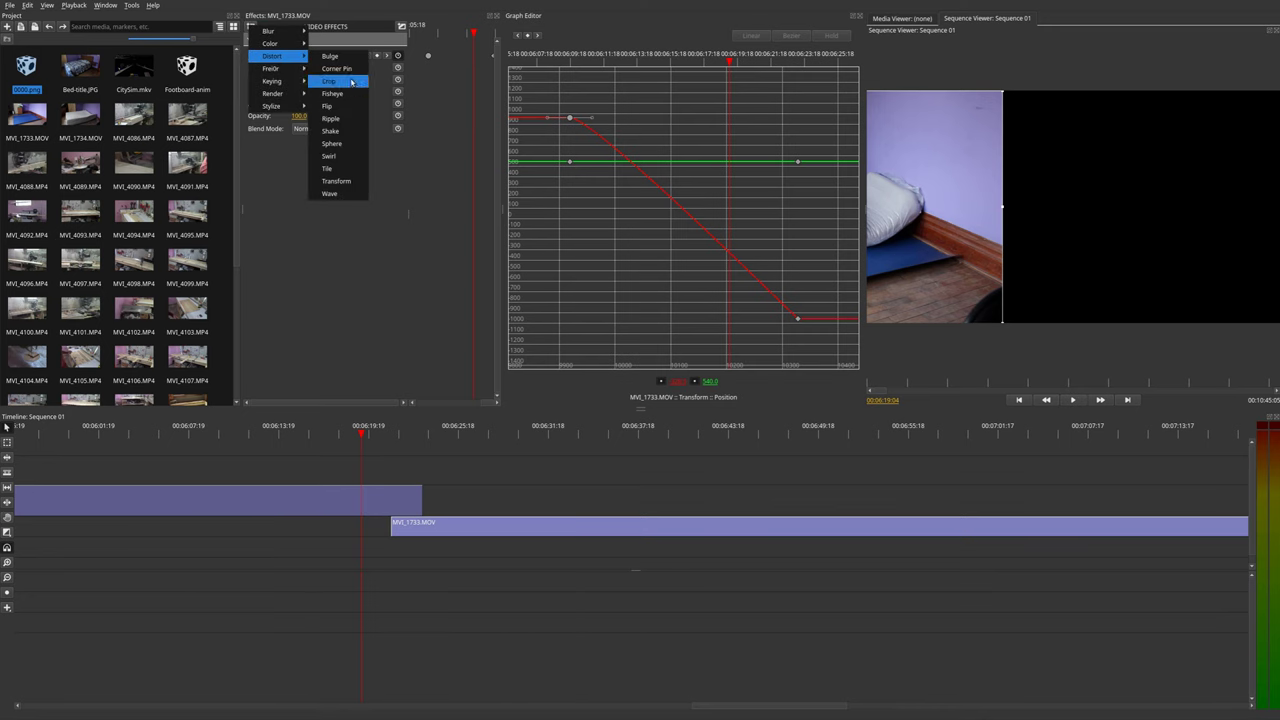
click(329, 81)
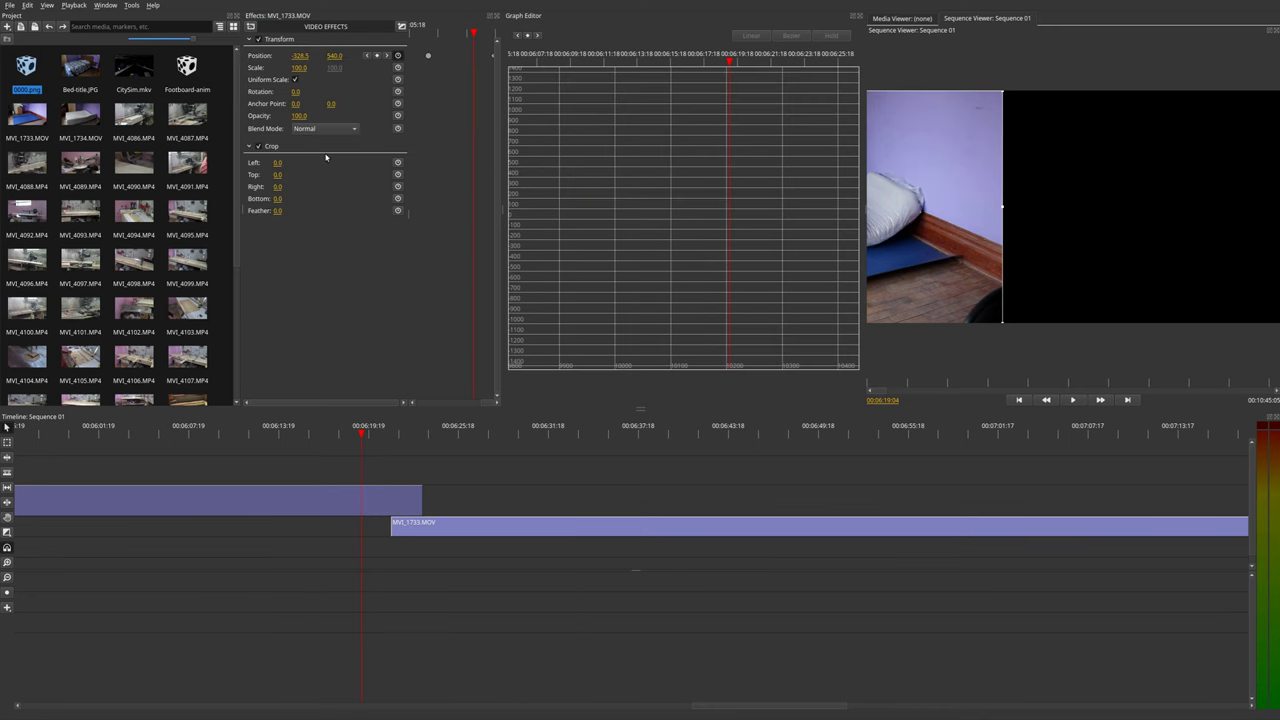
Step: Save the upper clip's Transform effect settings to an Effect XML file named trans, and undo the last edit
right_click(281, 38)
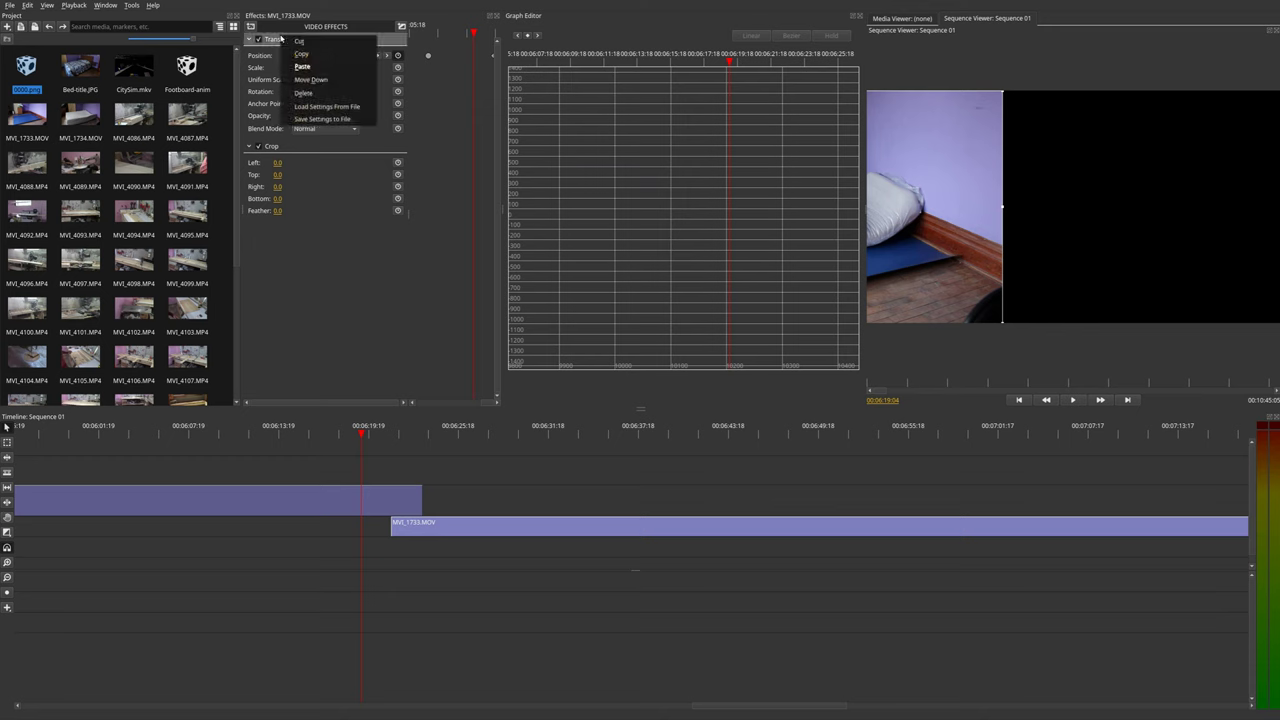
click(335, 120)
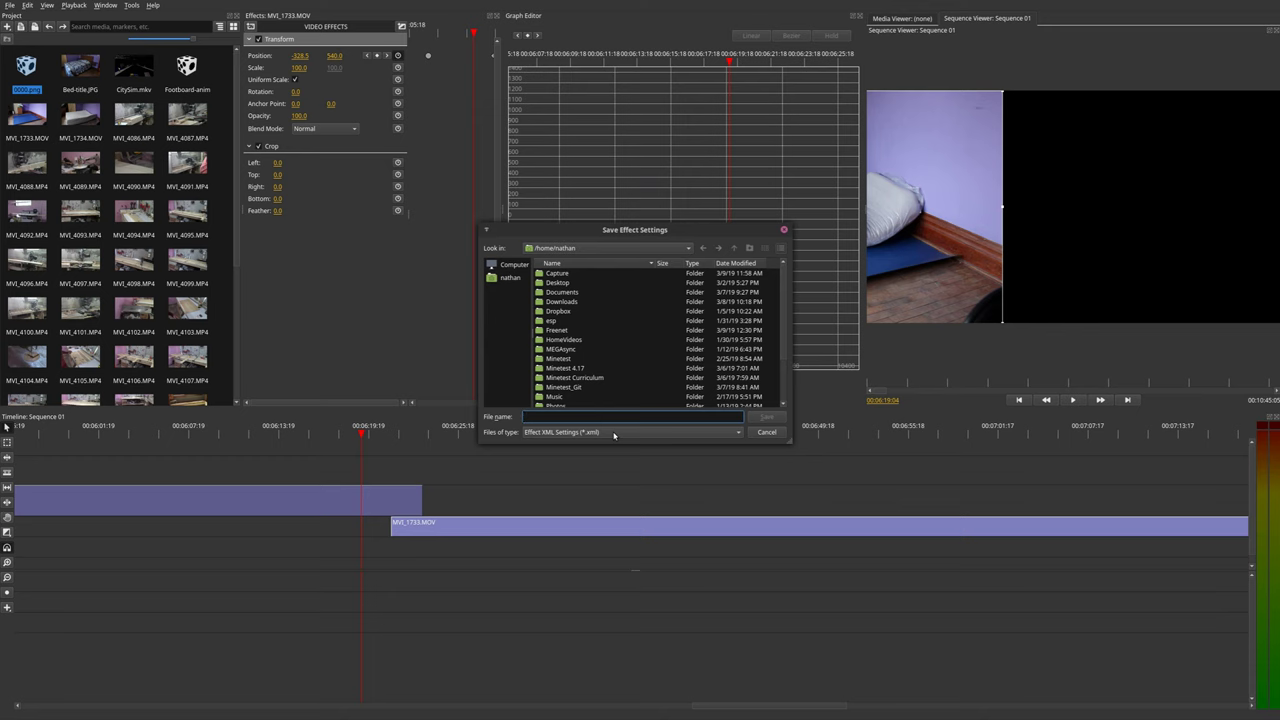
text(trans)
key(Return)
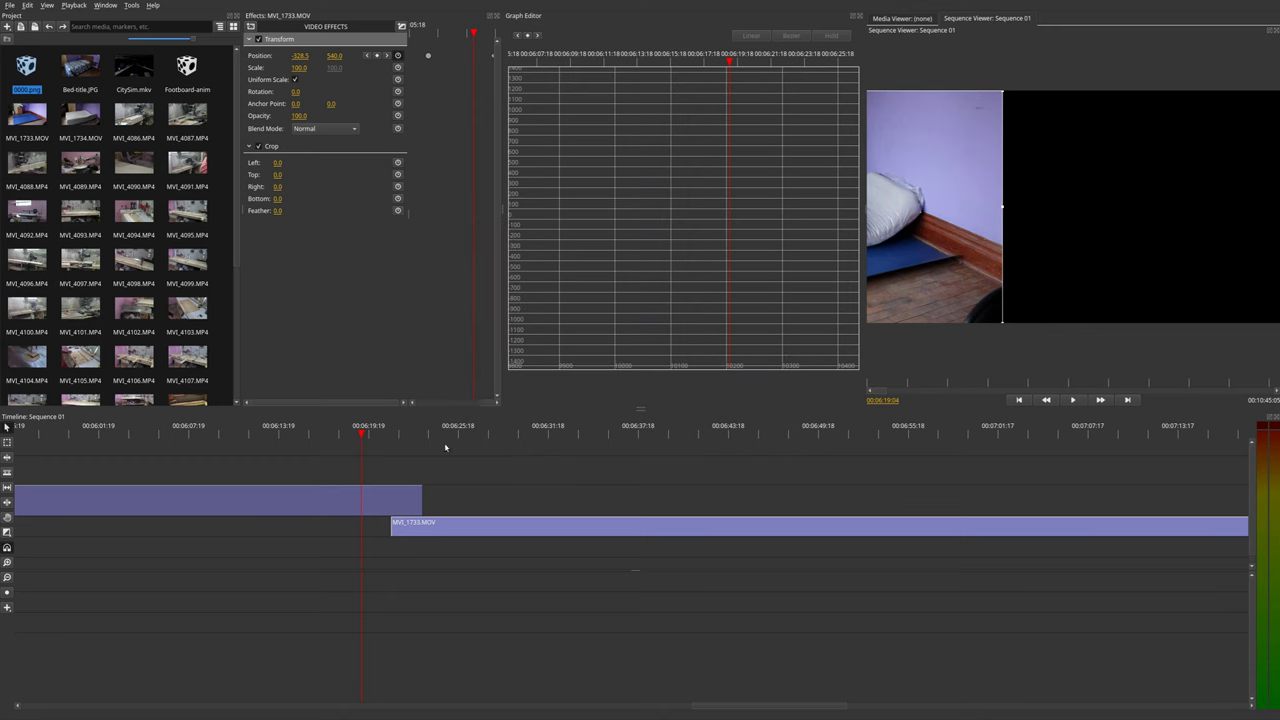
key(ctrl+z)
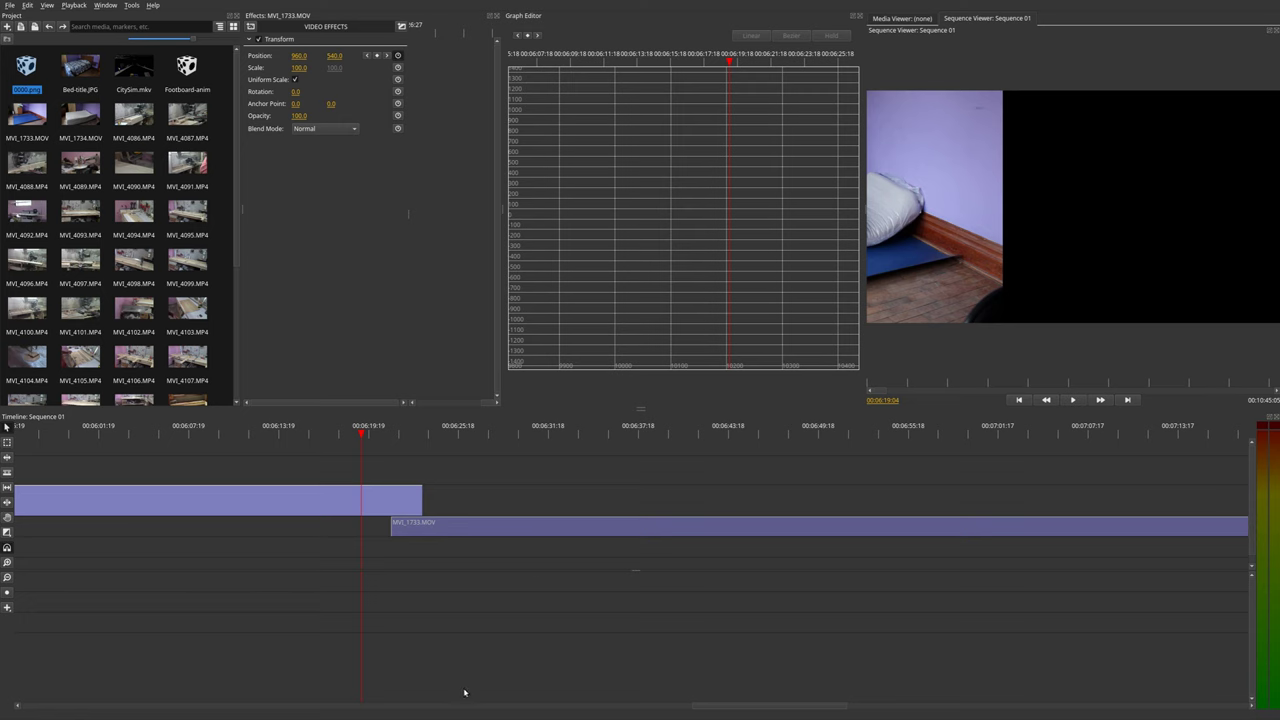
Step: Load the saved settings from trans.xml into the Transform effect of the later MVI_1733.MOV clip
drag(808, 709, 711, 709)
right_click(312, 210)
click(295, 154)
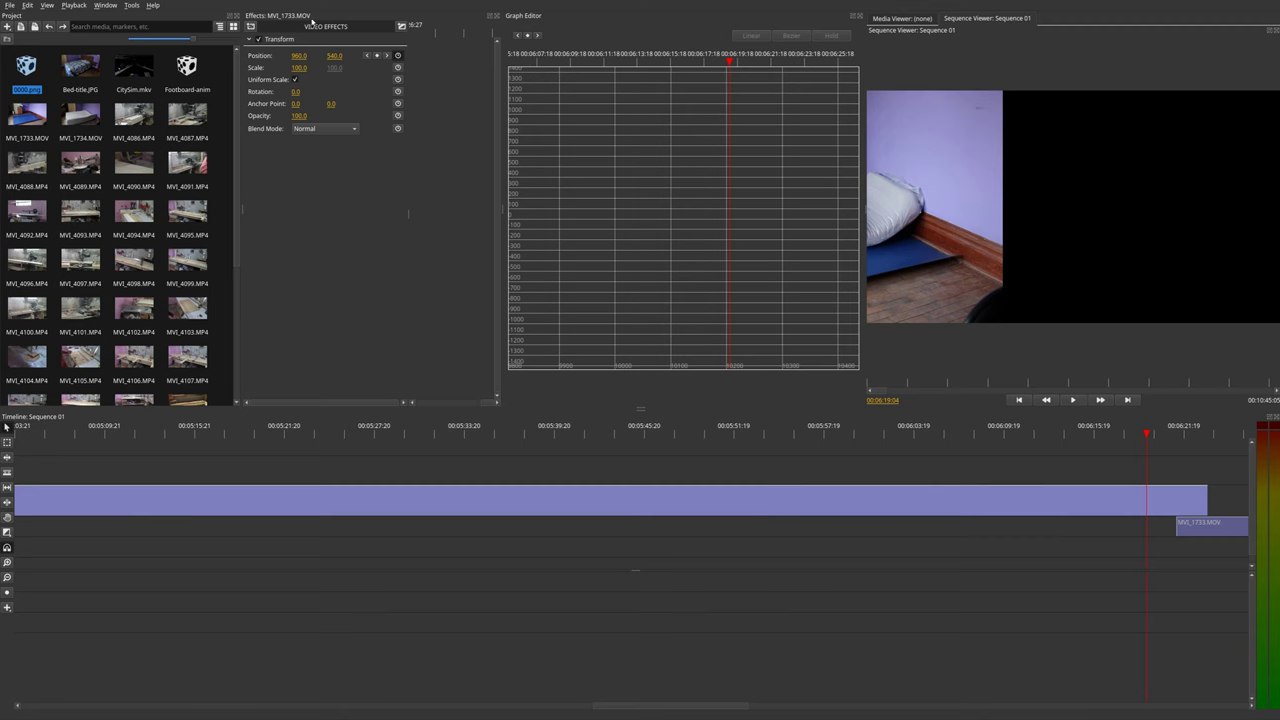
right_click(310, 42)
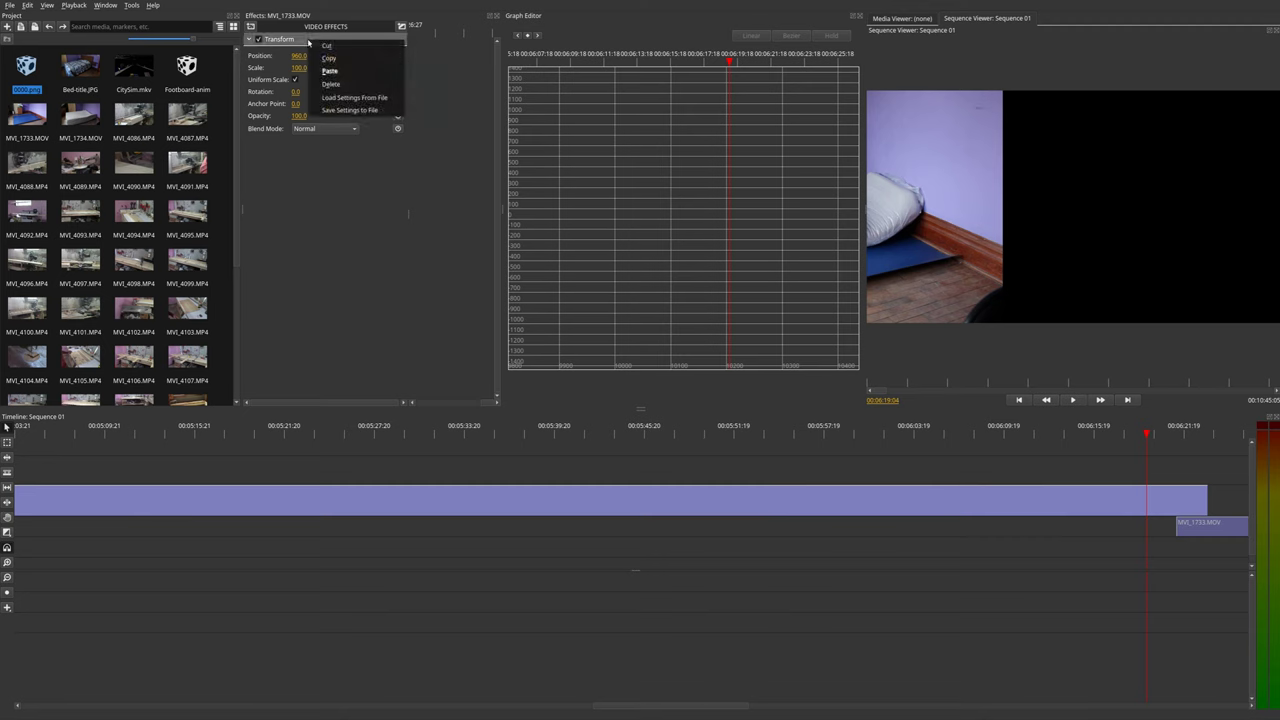
click(372, 97)
scroll(639, 352, down, 3)
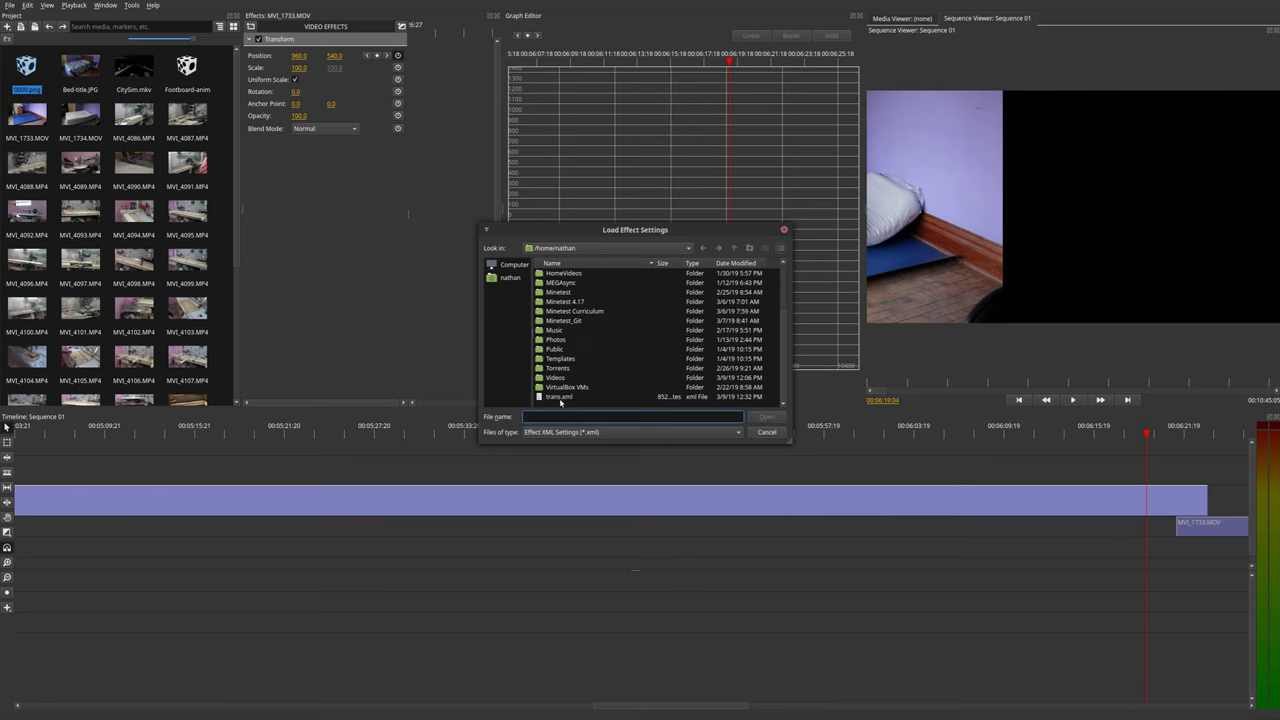
click(560, 398)
click(767, 418)
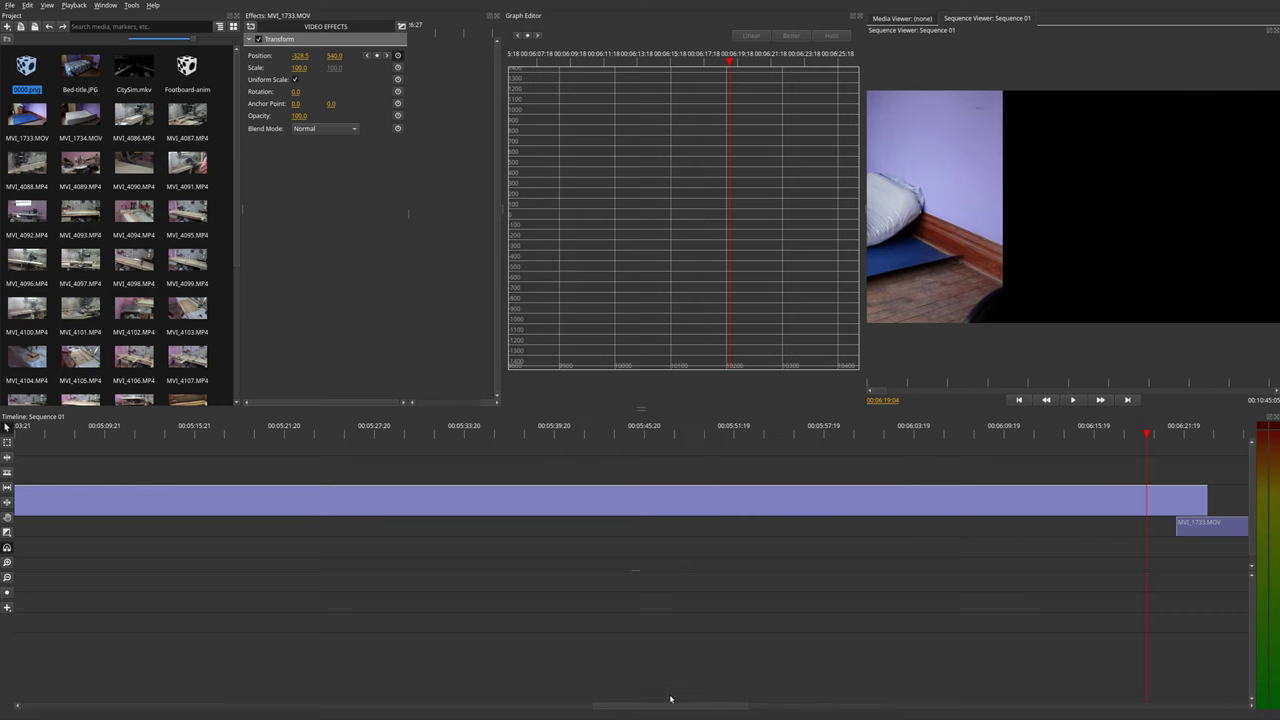
Step: Move the later MVI_1733.MOV clip onto the track above the earlier one, starting at about 00:04:55
drag(674, 705, 926, 711)
scroll(840, 549, down, 5)
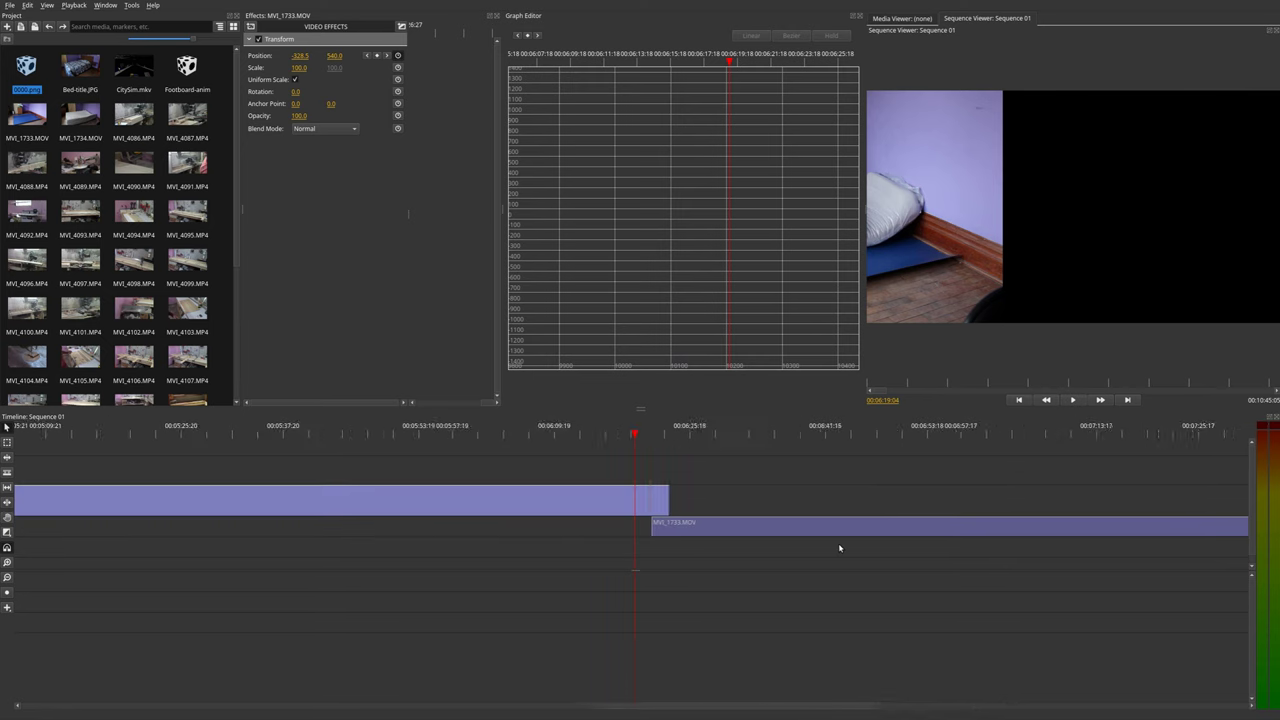
drag(599, 436, 638, 440)
drag(704, 522, 572, 470)
Step: Scrub through the overlap, show the selected clip's Position curve in the Graph Editor, and go to the moved clip's start at 00:04:55:09
click(497, 436)
drag(497, 436, 584, 436)
click(257, 56)
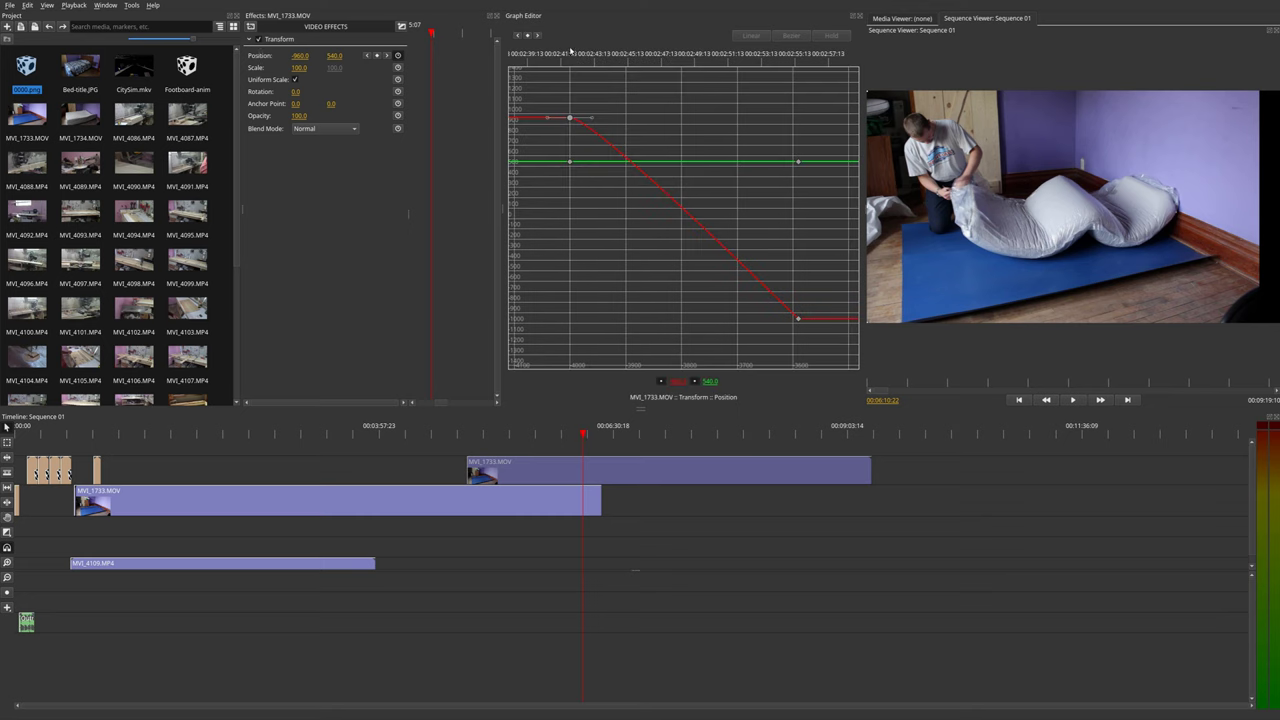
key(Up)
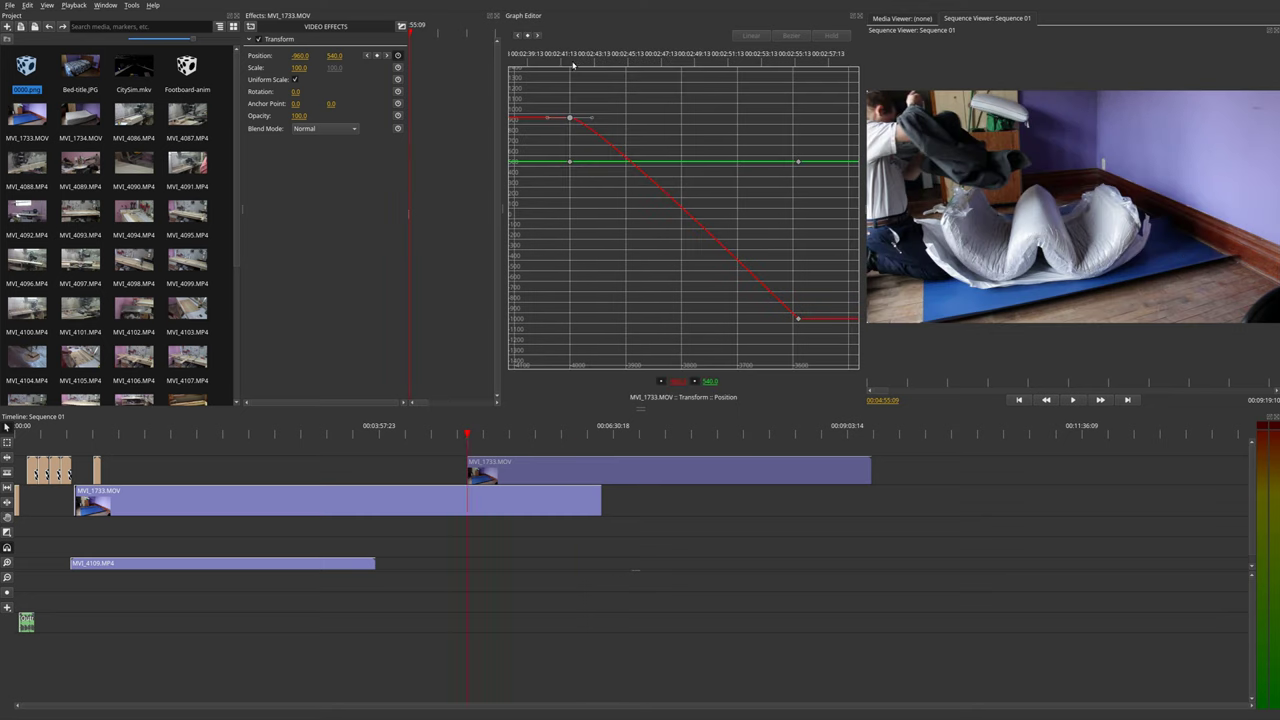
mouse_move(467, 432)
mouse_down()
mouse_move(688, 436)
mouse_move(367, 436)
mouse_move(476, 441)
mouse_move(467, 436)
mouse_up()
drag(604, 202, 628, 245)
drag(634, 125, 666, 196)
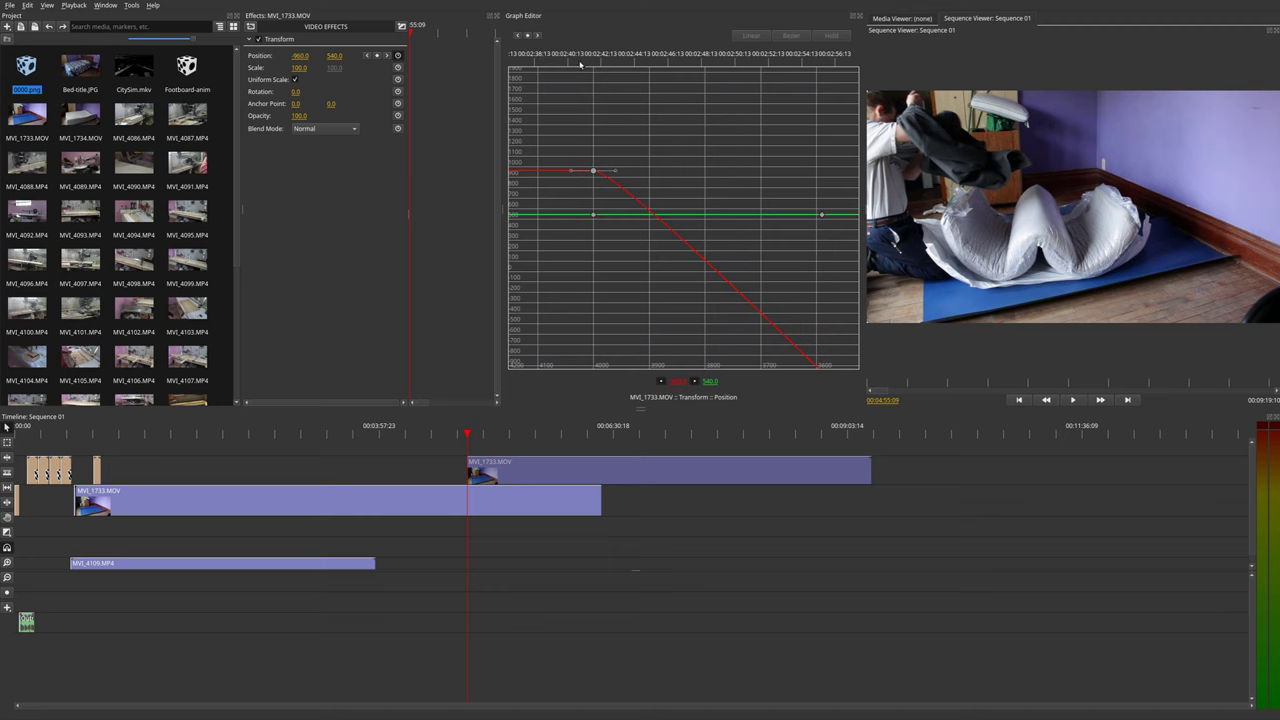
Step: Play the overlap from the upper clip's start and scrub ahead to about 00:05:54
key(space)
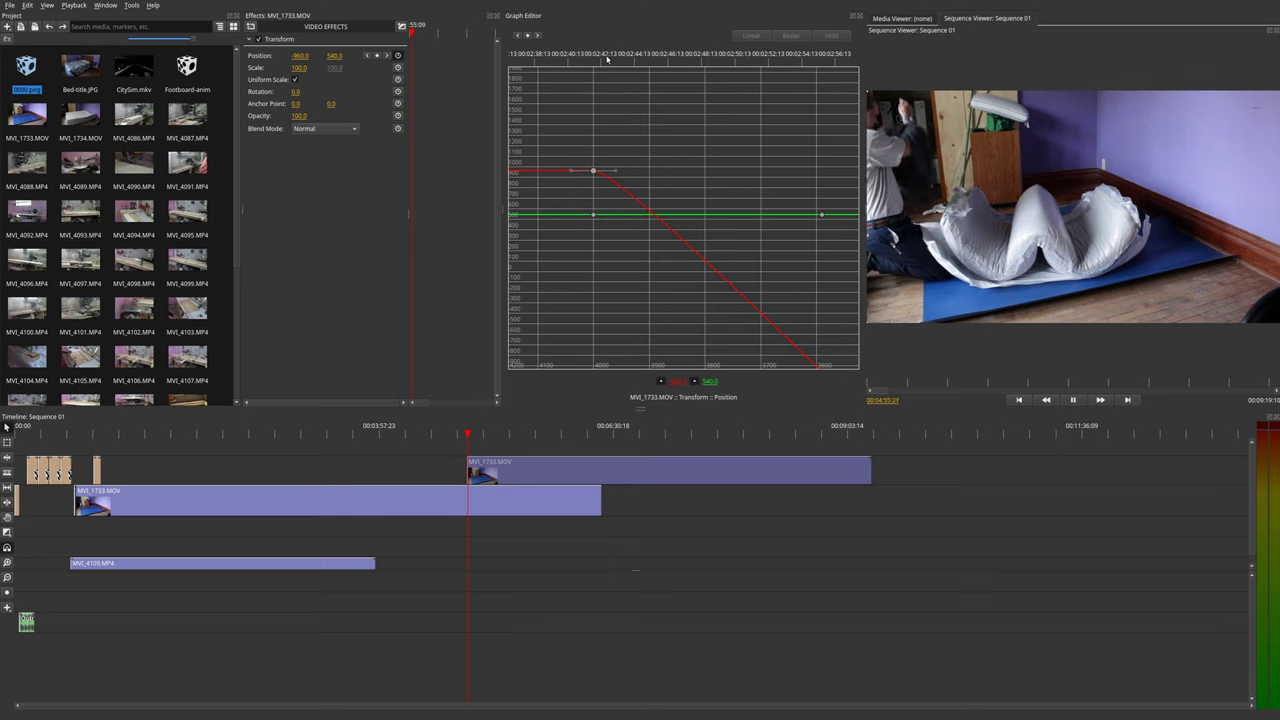
drag(500, 435, 551, 440)
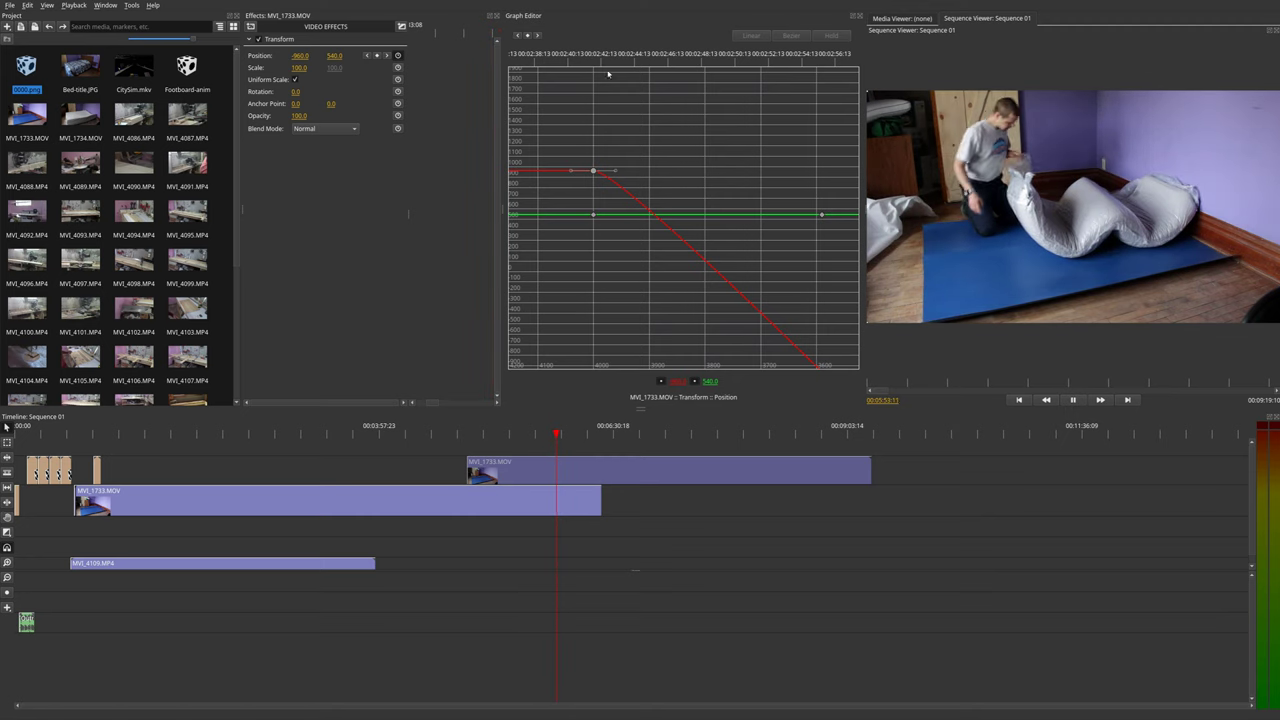
key(space)
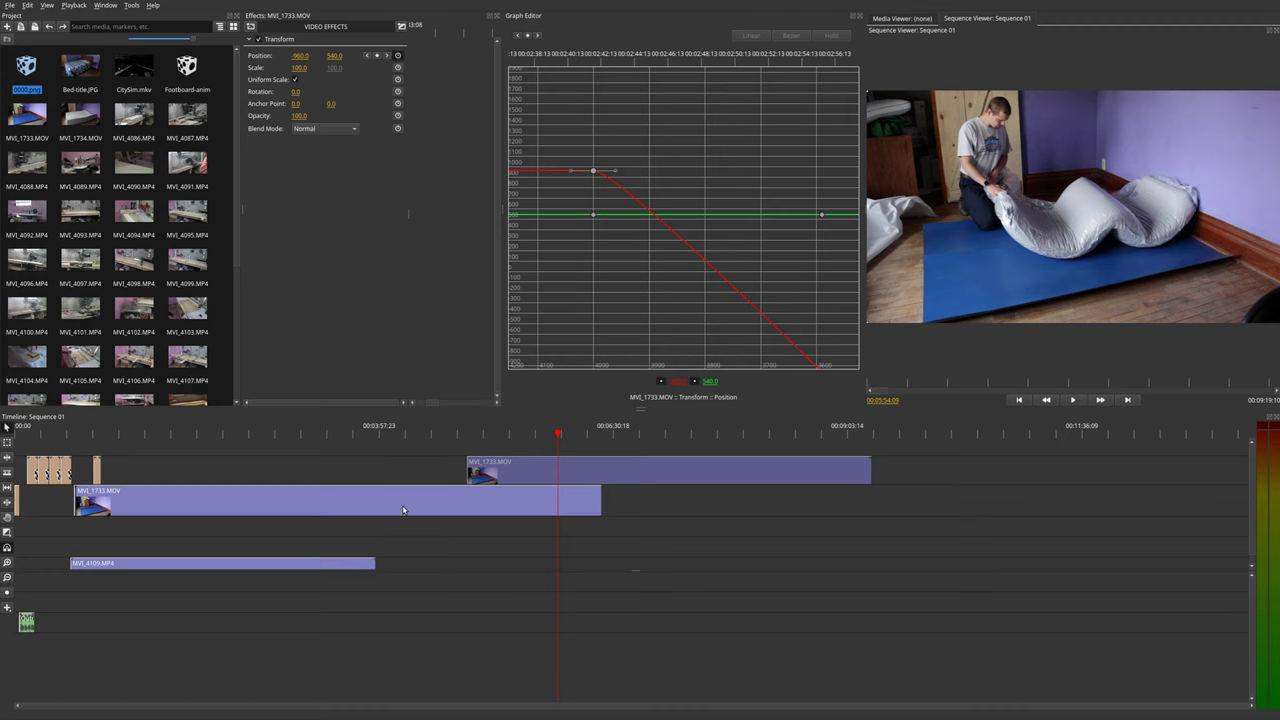
Step: Select the earlier, lower-track MVI_1733.MOV clip, display its Position curve, and scrub to 00:06:09:13 near its first keyframe
click(570, 468)
drag(557, 437, 535, 437)
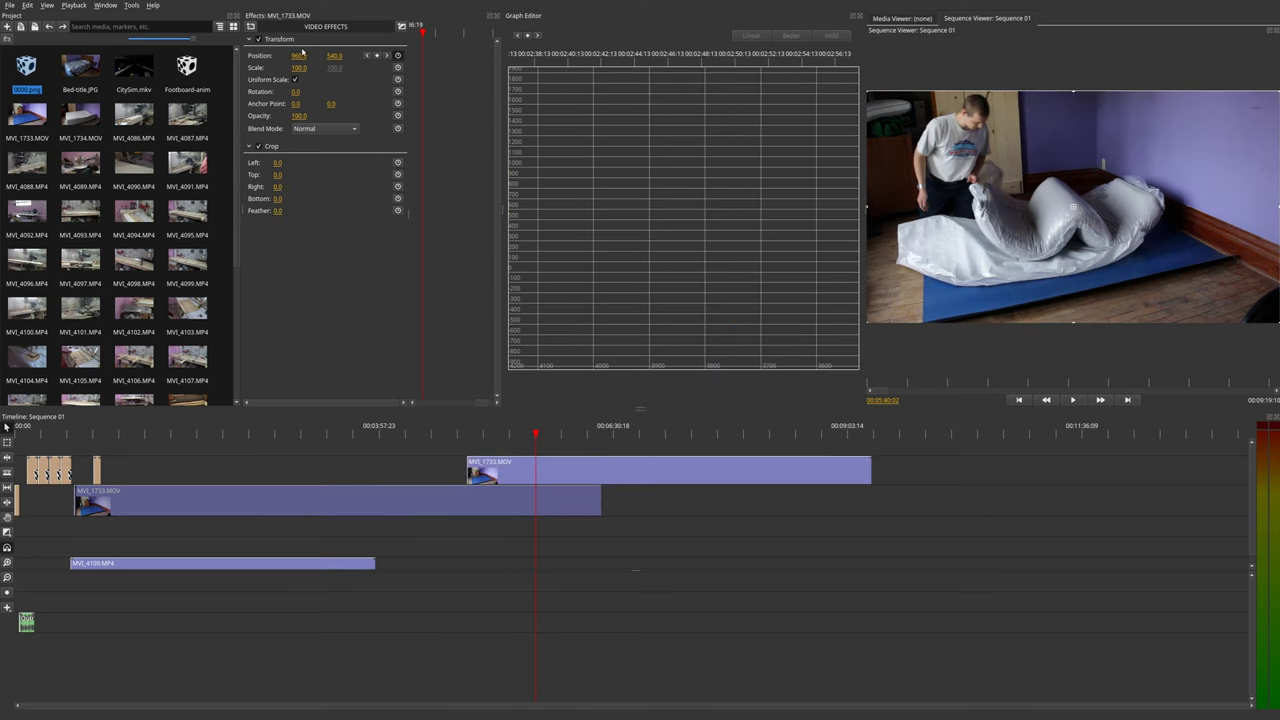
click(264, 56)
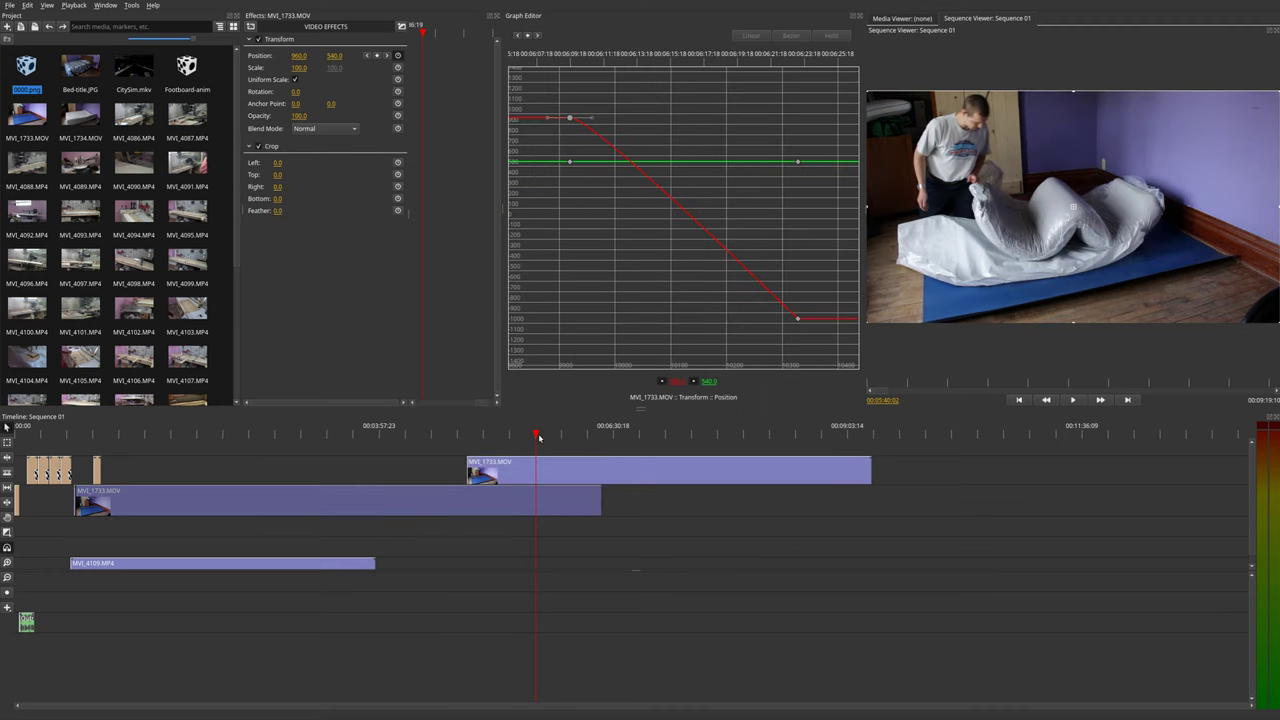
drag(538, 437, 581, 450)
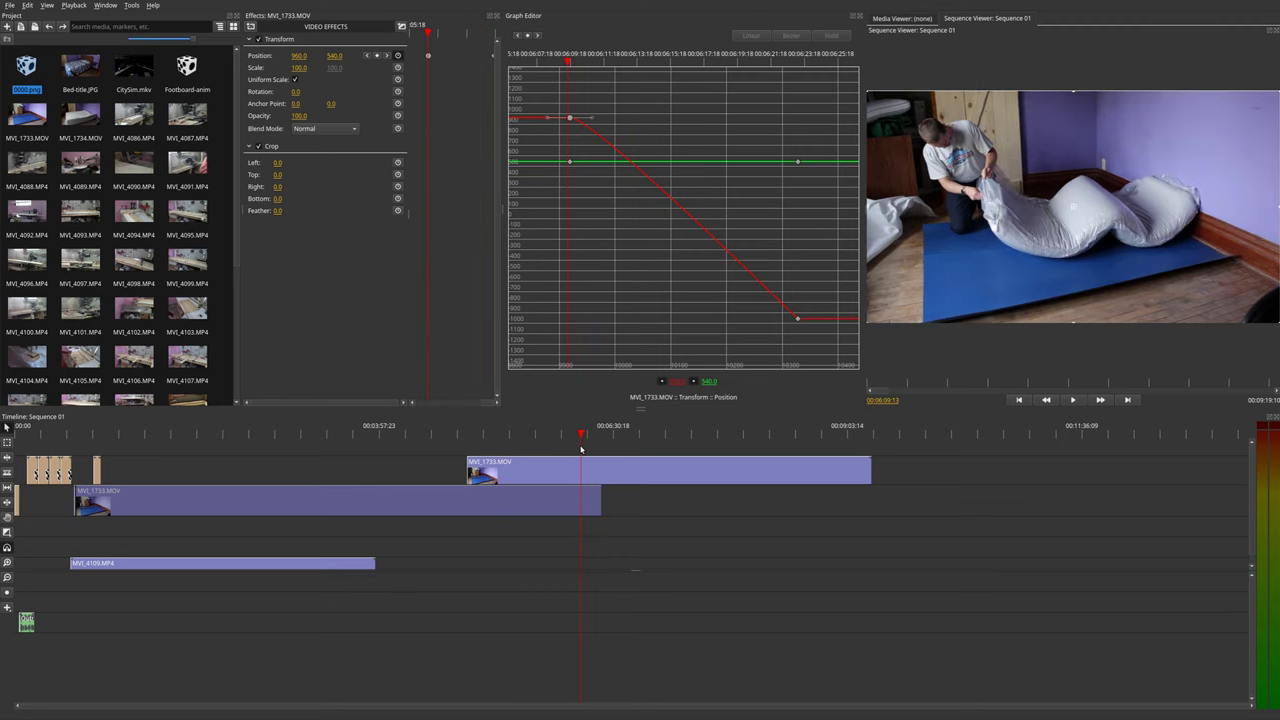
Step: Select the upper MVI_1733.MOV clip, display its Position curve, and play the slide from 00:06:09:13
click(618, 478)
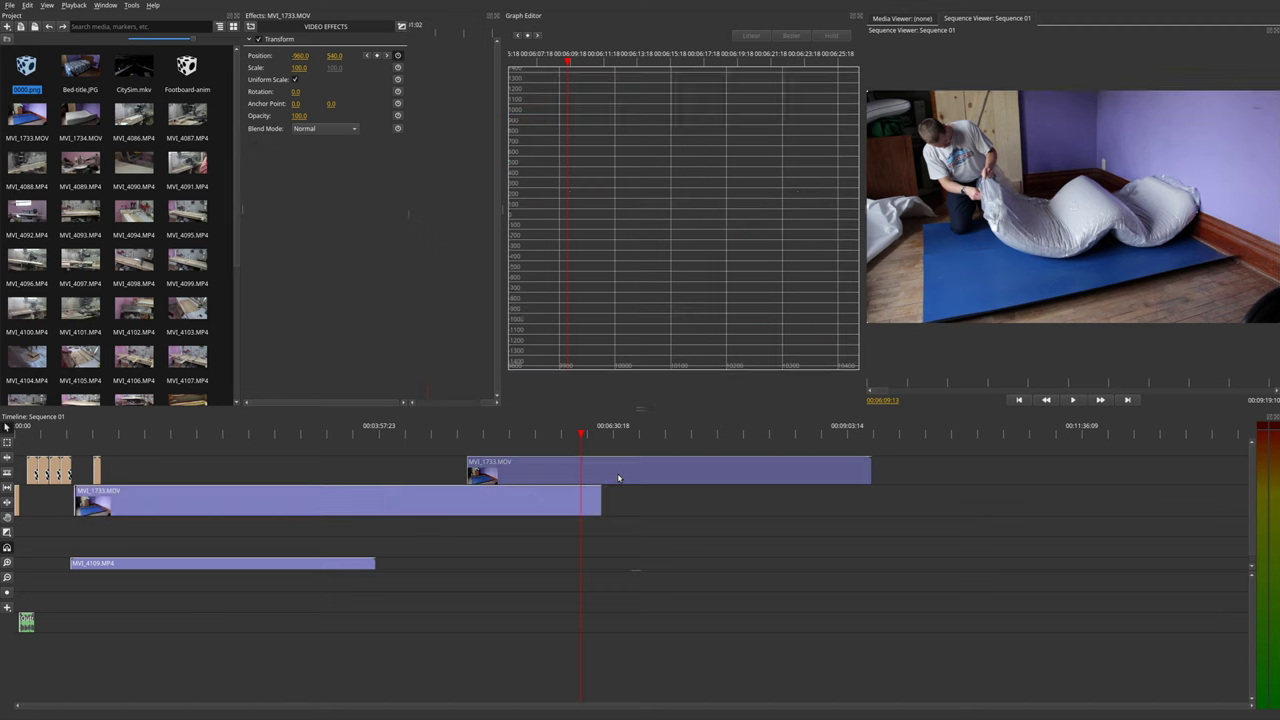
click(260, 56)
scroll(700, 243, down, 2)
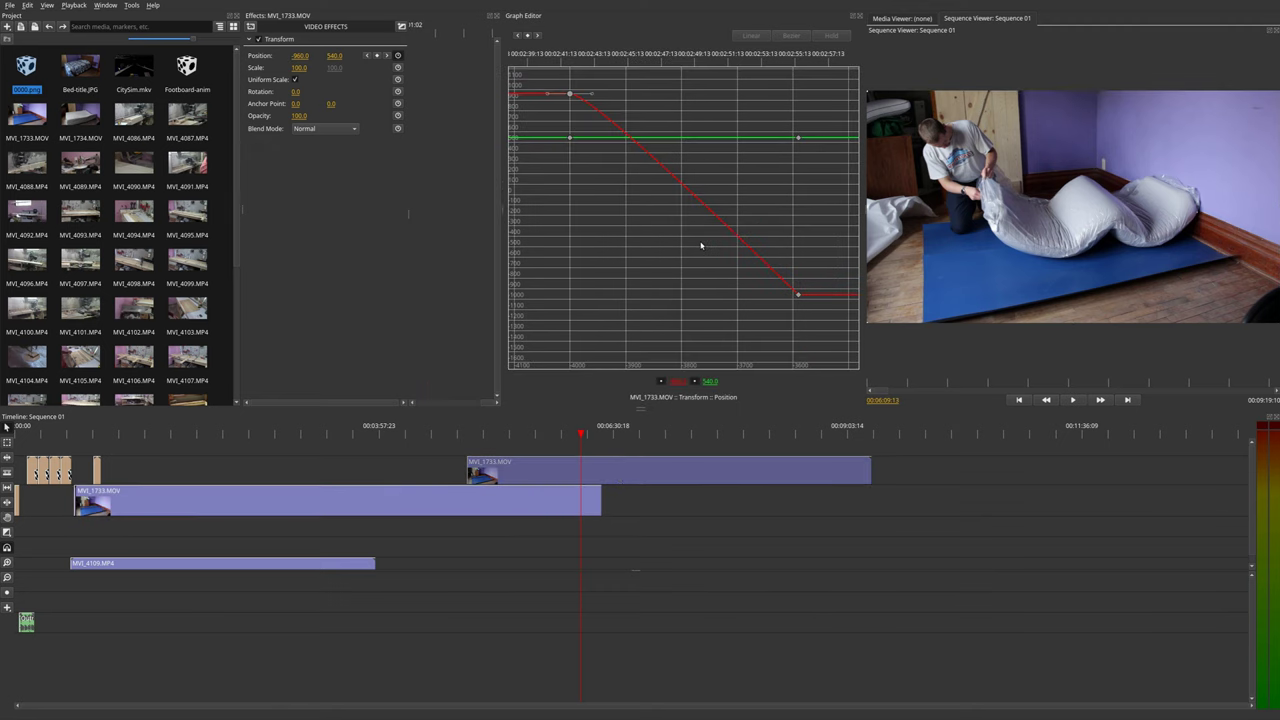
scroll(700, 243, up, 2)
key(space)
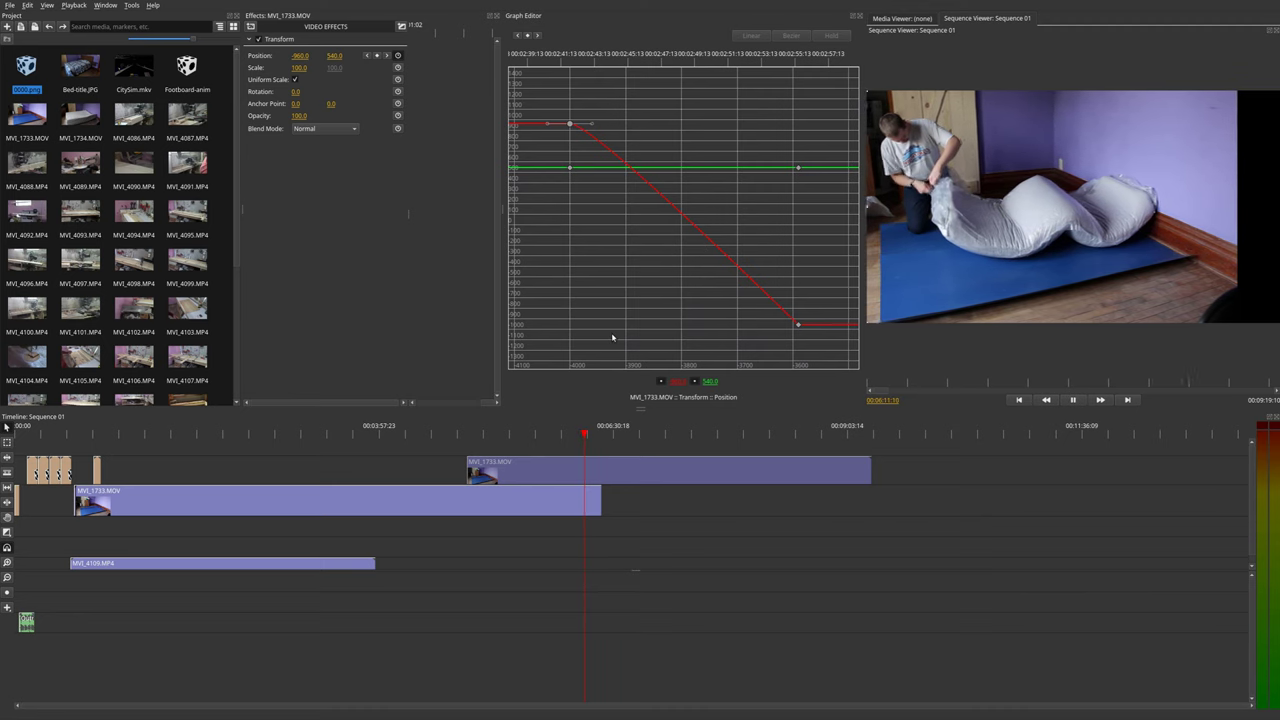
Step: Move the upper MVI_1733.MOV clip earlier to start at about 00:03:50, play from its start, and scrub to 00:06:54:14
drag(646, 471, 549, 470)
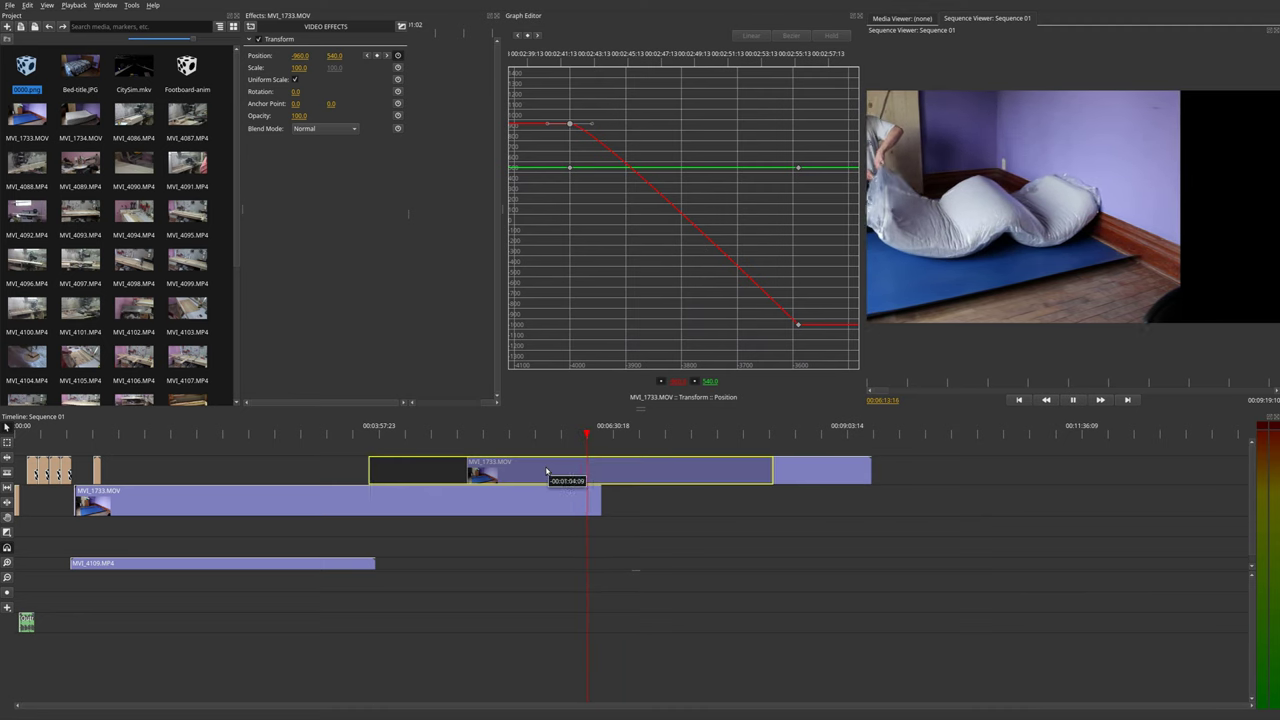
click(367, 437)
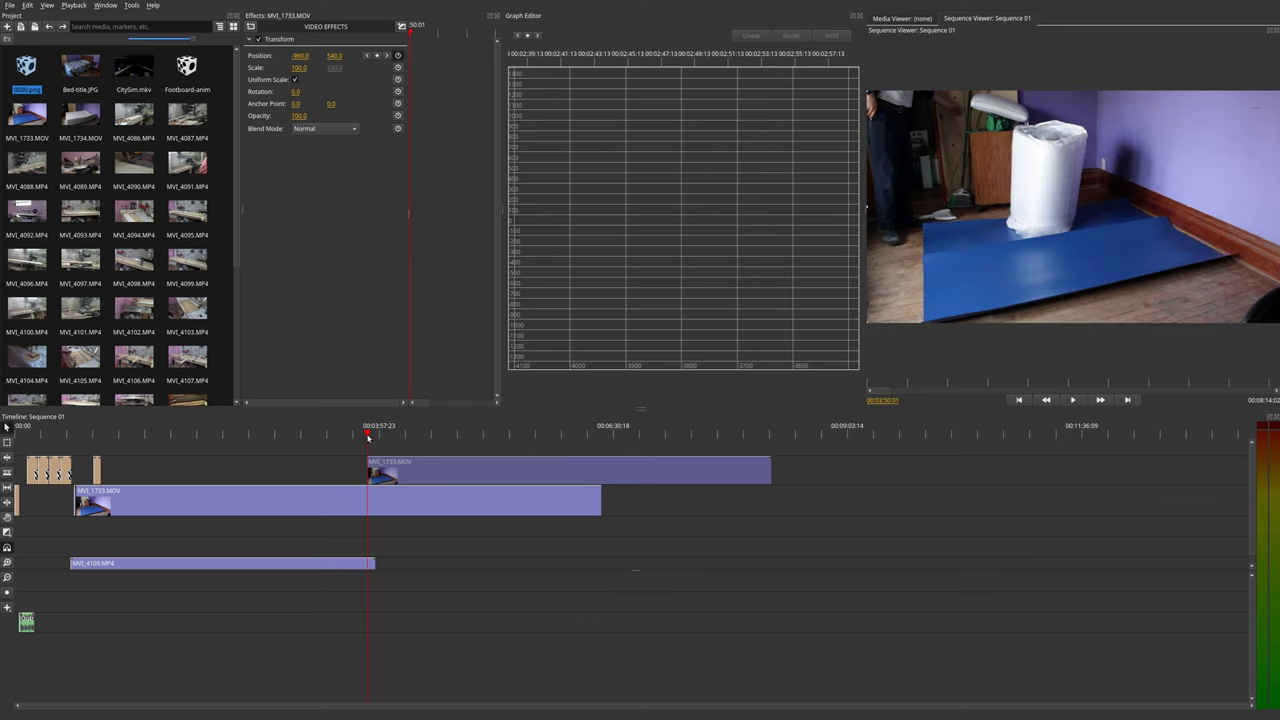
click(1072, 400)
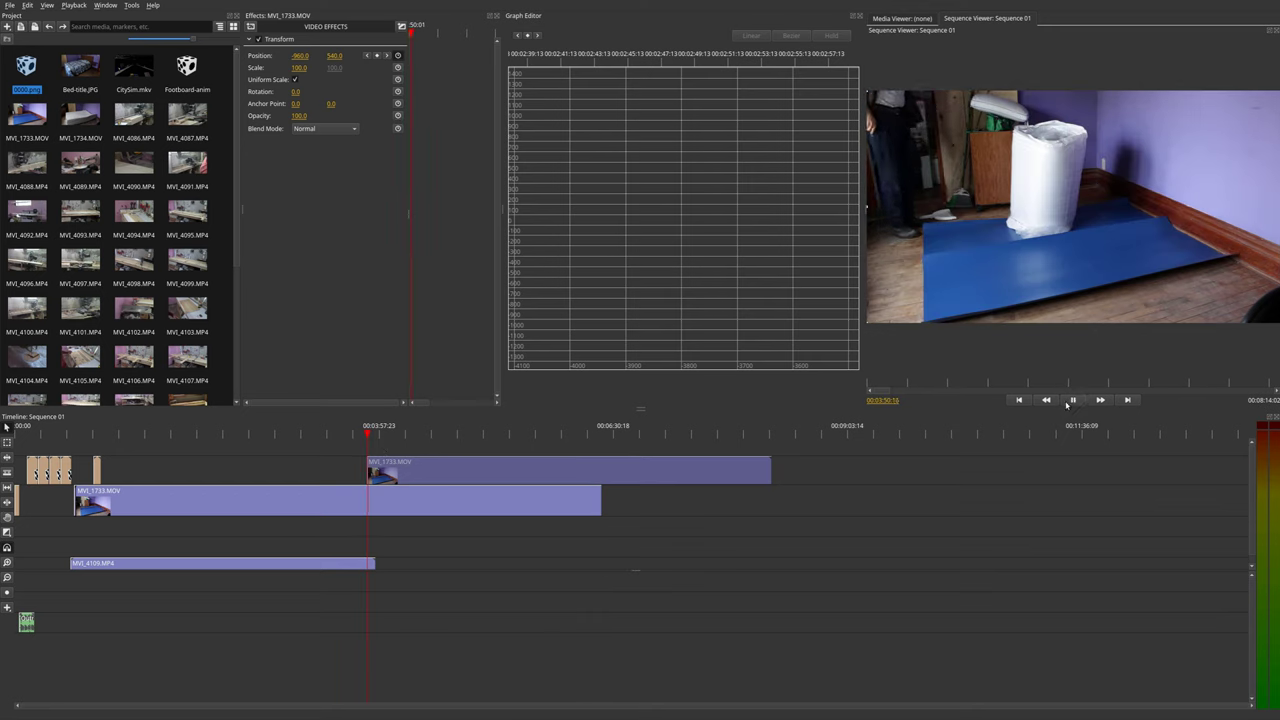
drag(394, 443, 647, 461)
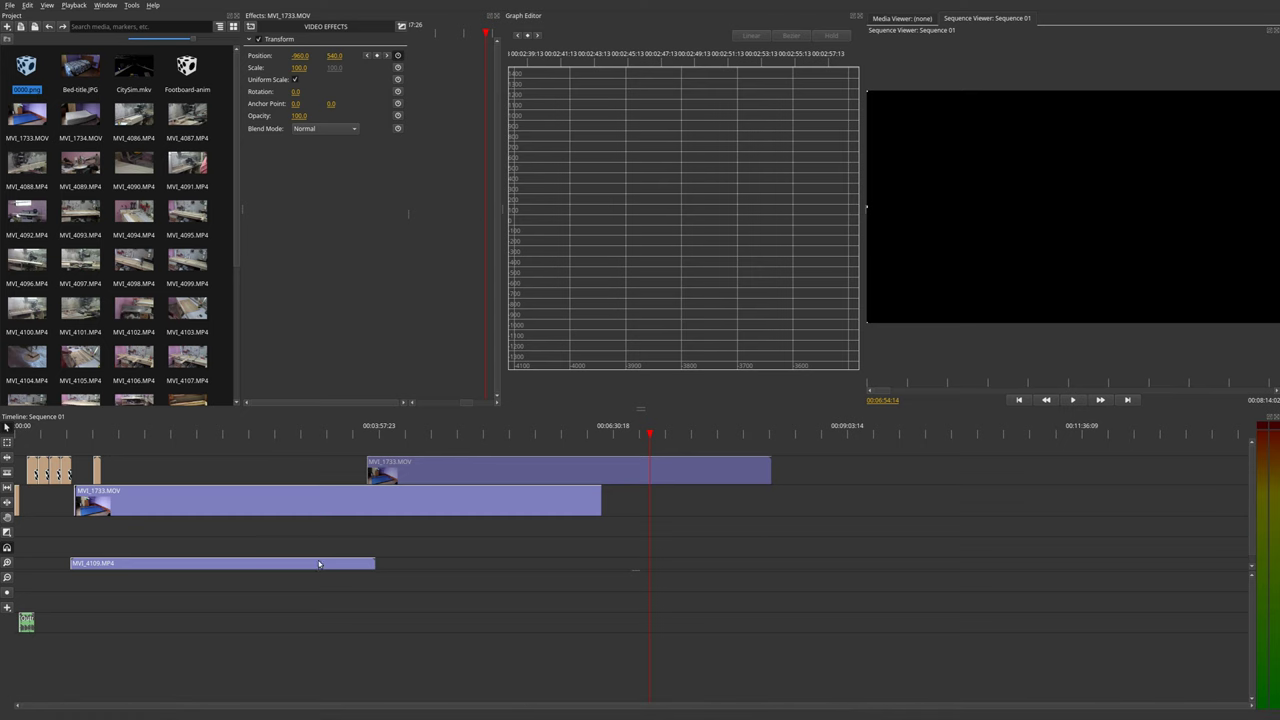
Step: Open the export settings for Sequence 01, check the available formats and range options, and cancel the export
scroll(180, 197, down, 5)
scroll(180, 197, up, 5)
click(10, 5)
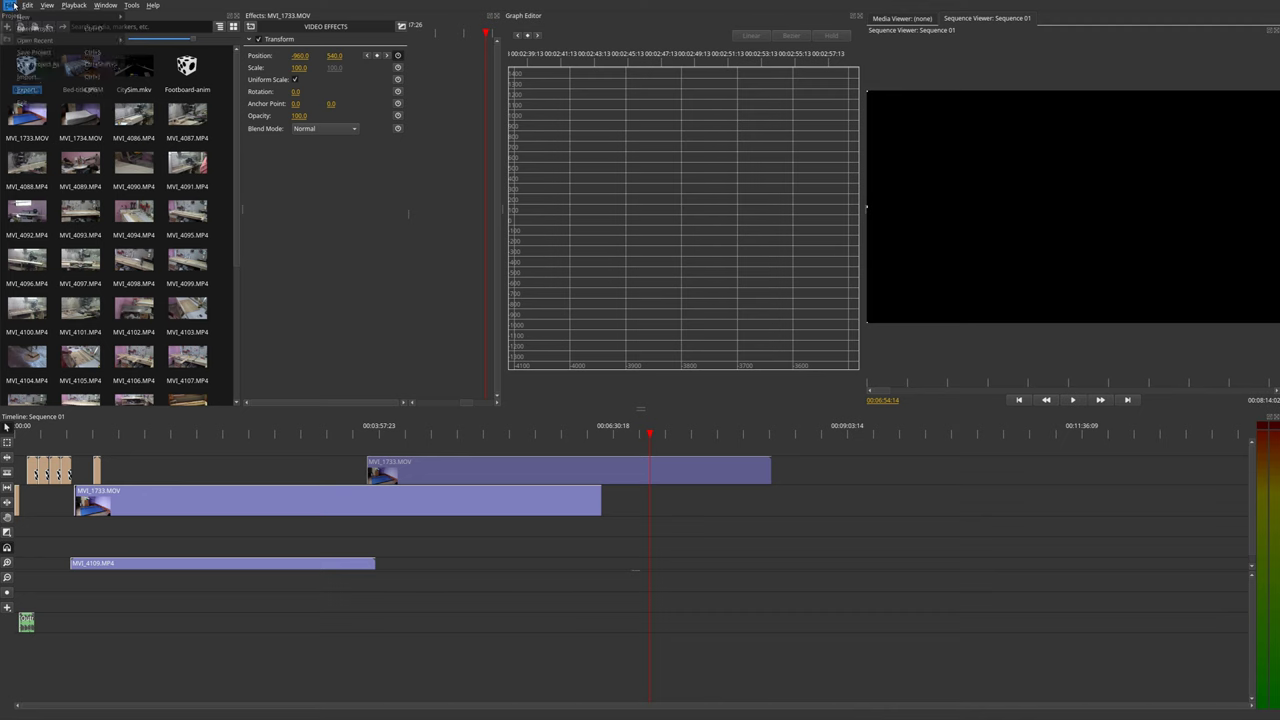
click(38, 93)
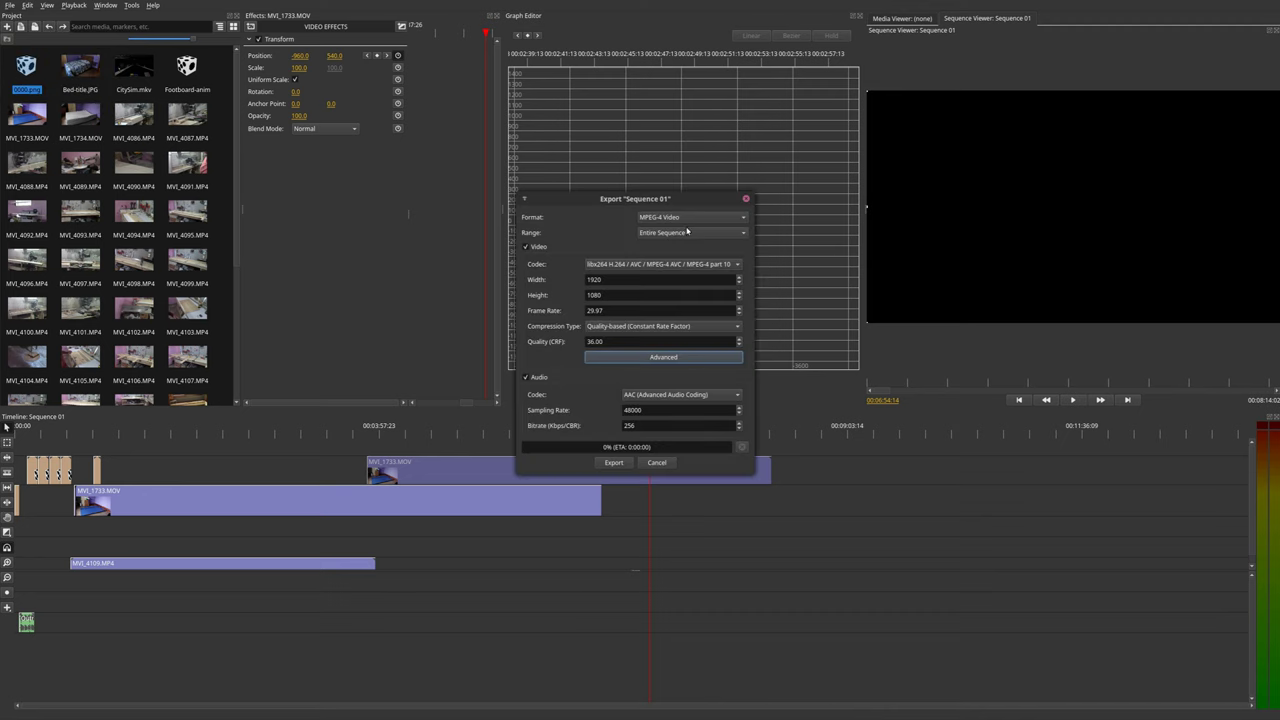
click(688, 217)
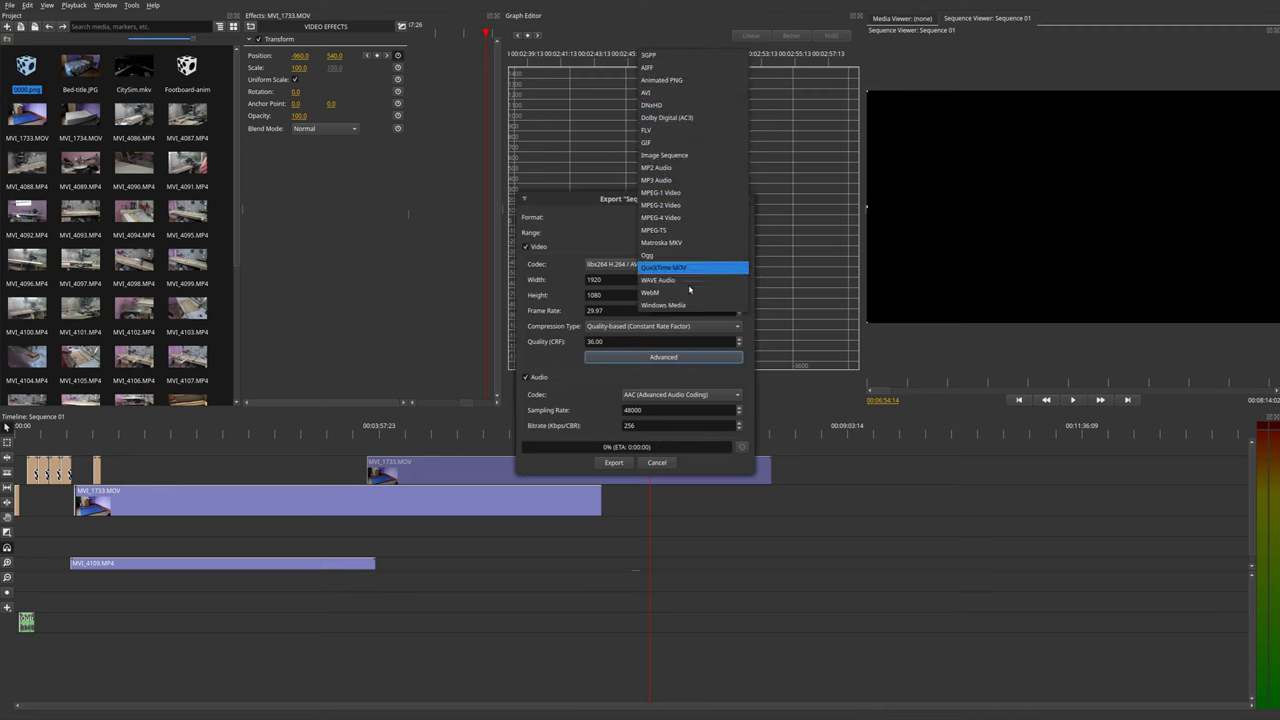
click(579, 226)
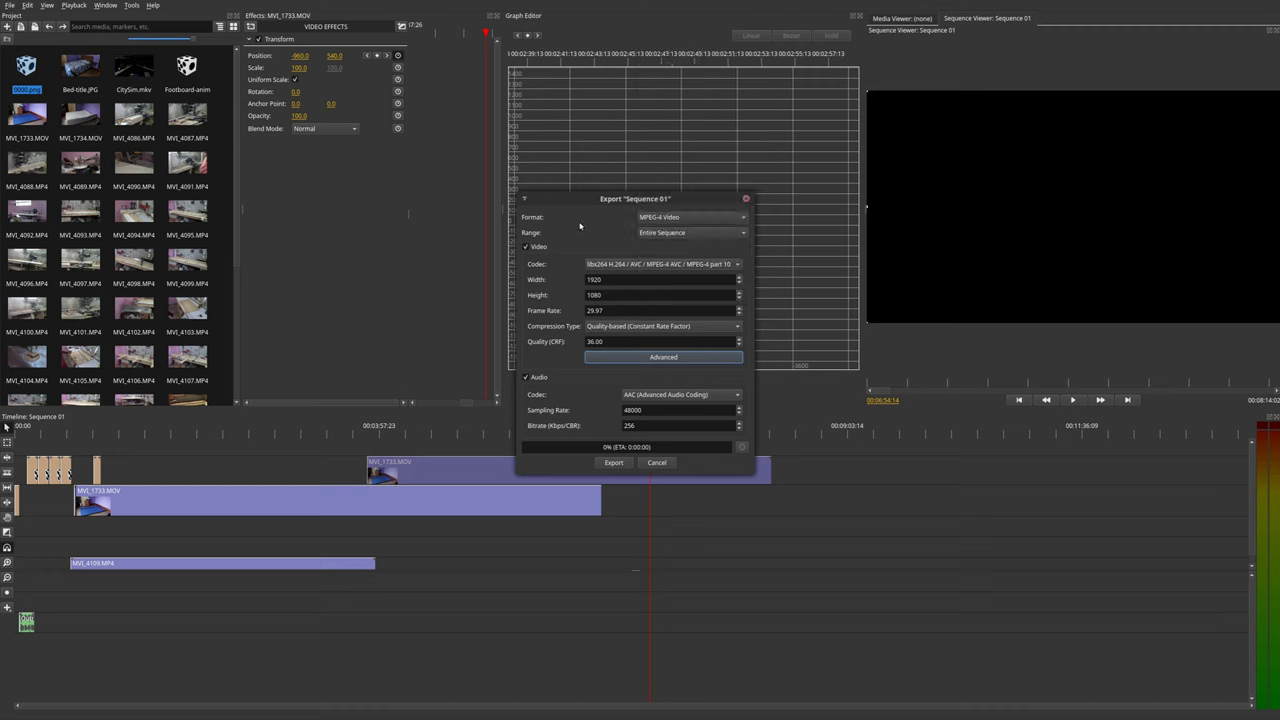
click(721, 238)
click(702, 245)
click(656, 463)
Step: Set in and out points on the sequence from about 00:04:16 to 00:06:10, and scrub within that range to 00:05:40:21
right_click(200, 433)
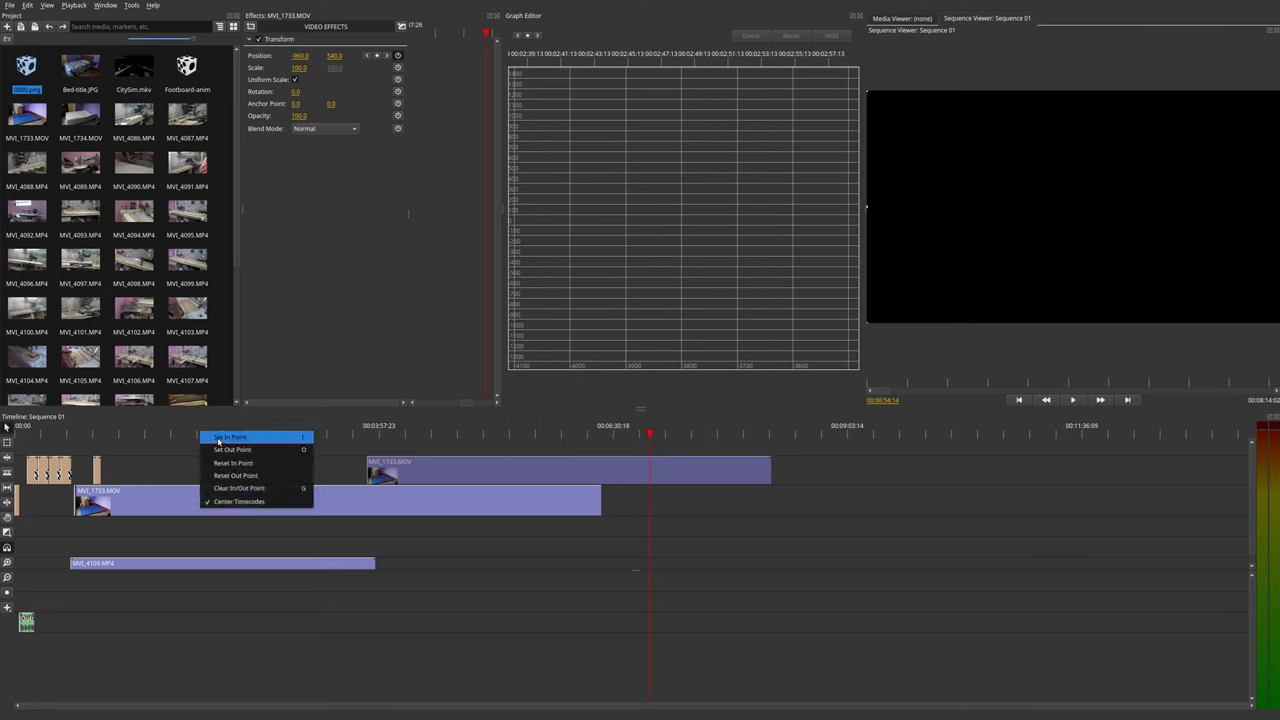
click(266, 440)
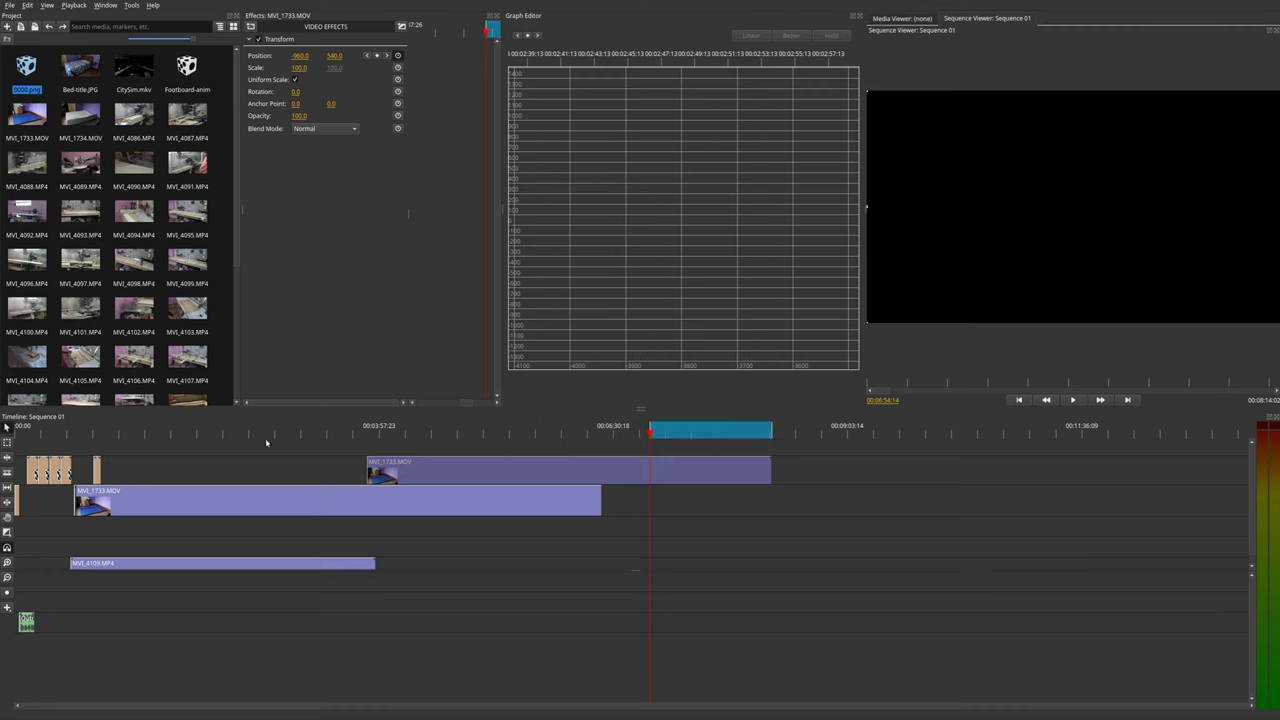
drag(650, 430, 408, 430)
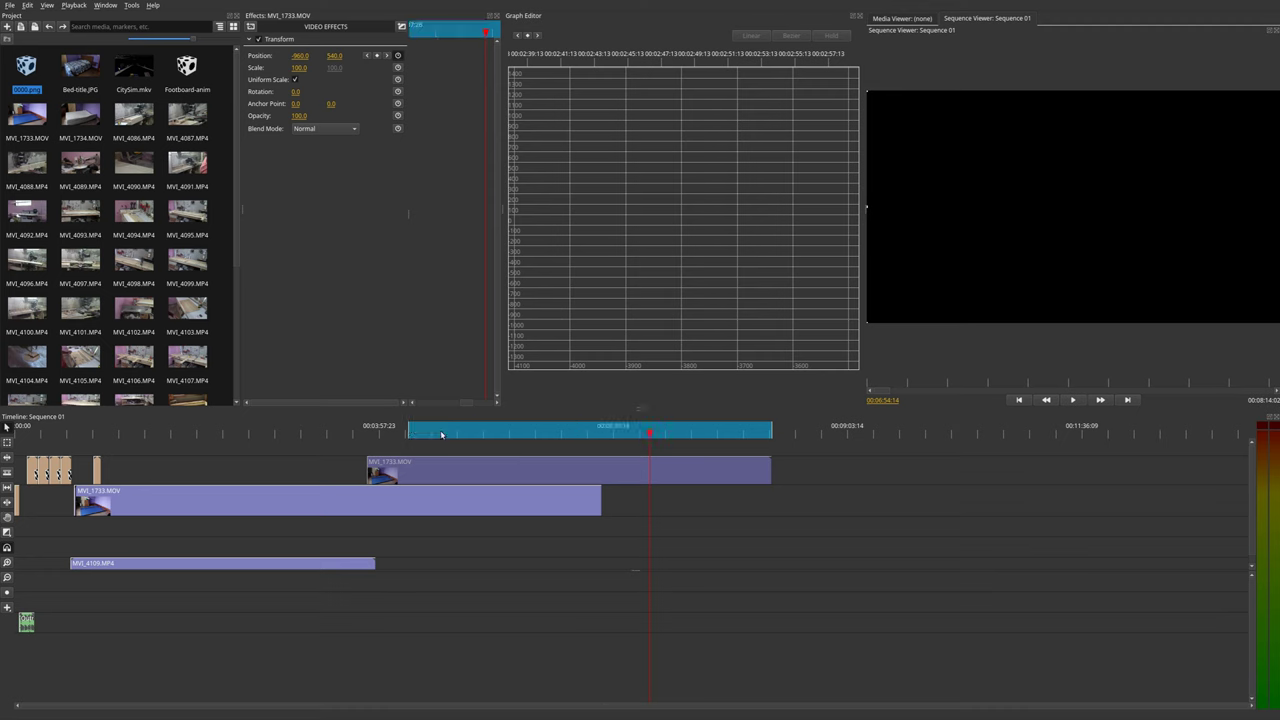
drag(769, 433, 590, 436)
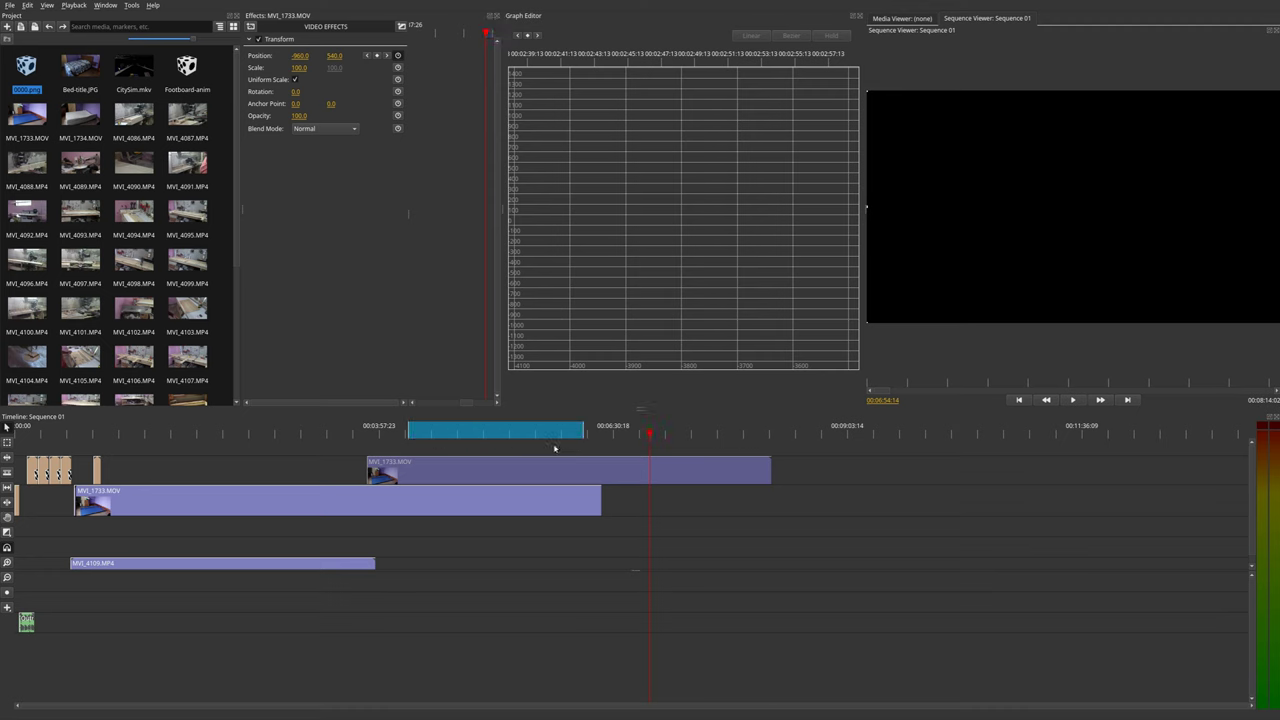
click(429, 437)
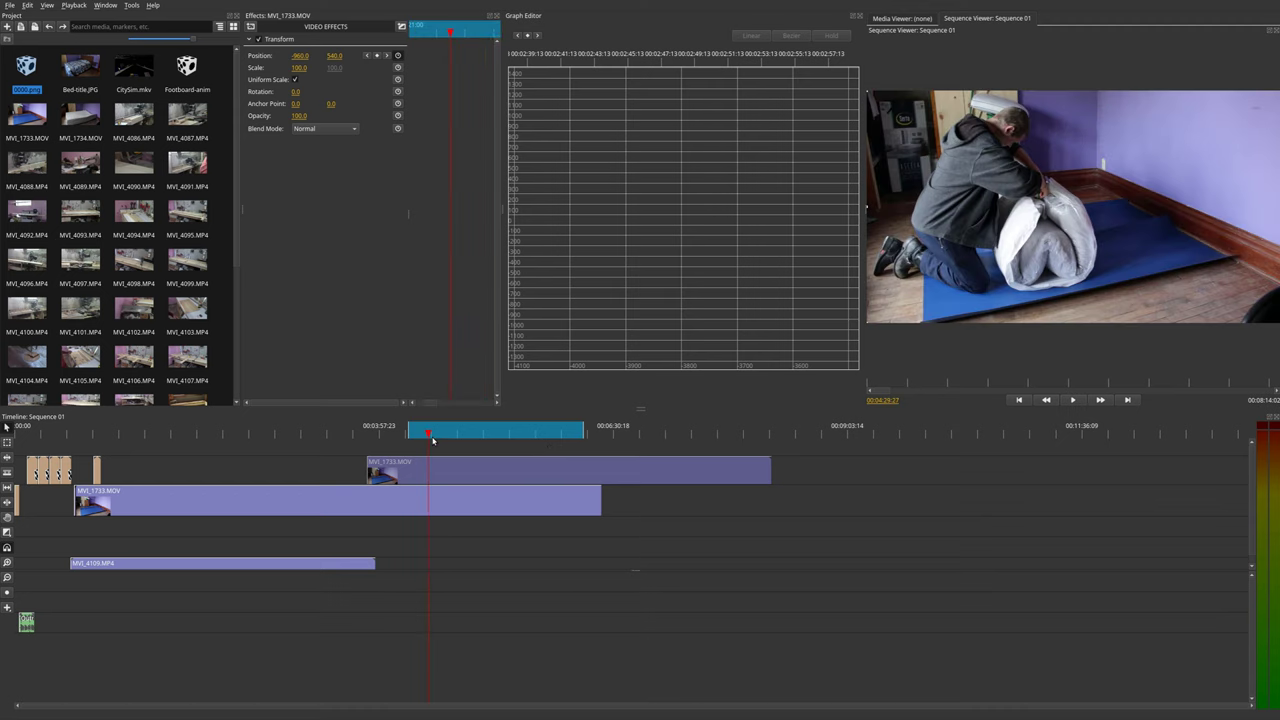
drag(432, 440, 537, 441)
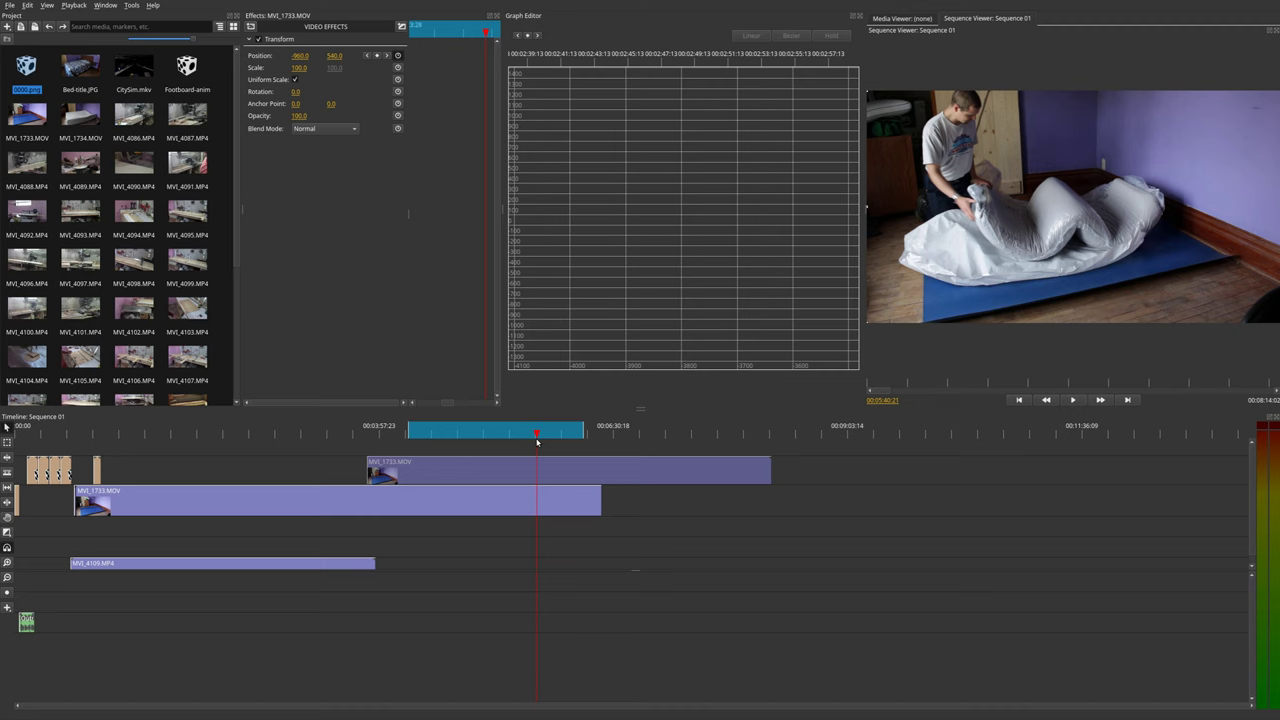
Step: Open the export settings for Sequence 01 and set the export range to Entire Sequence
click(10, 6)
click(36, 98)
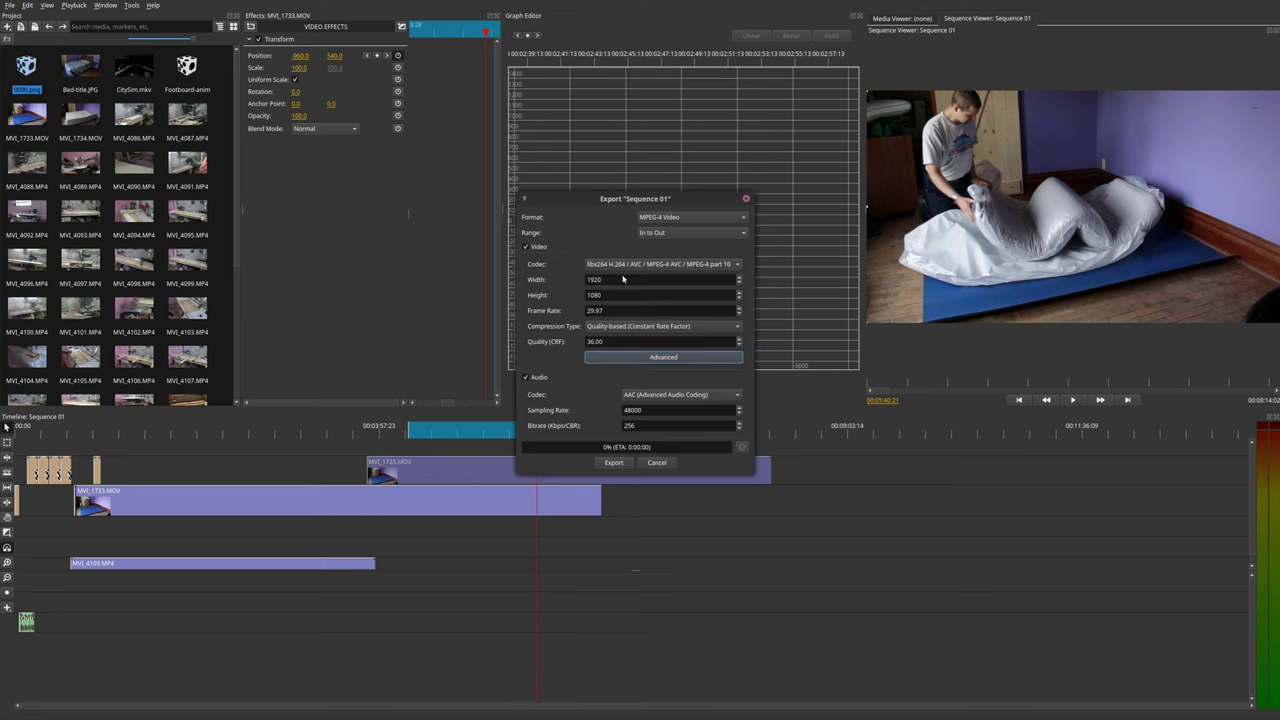
click(656, 233)
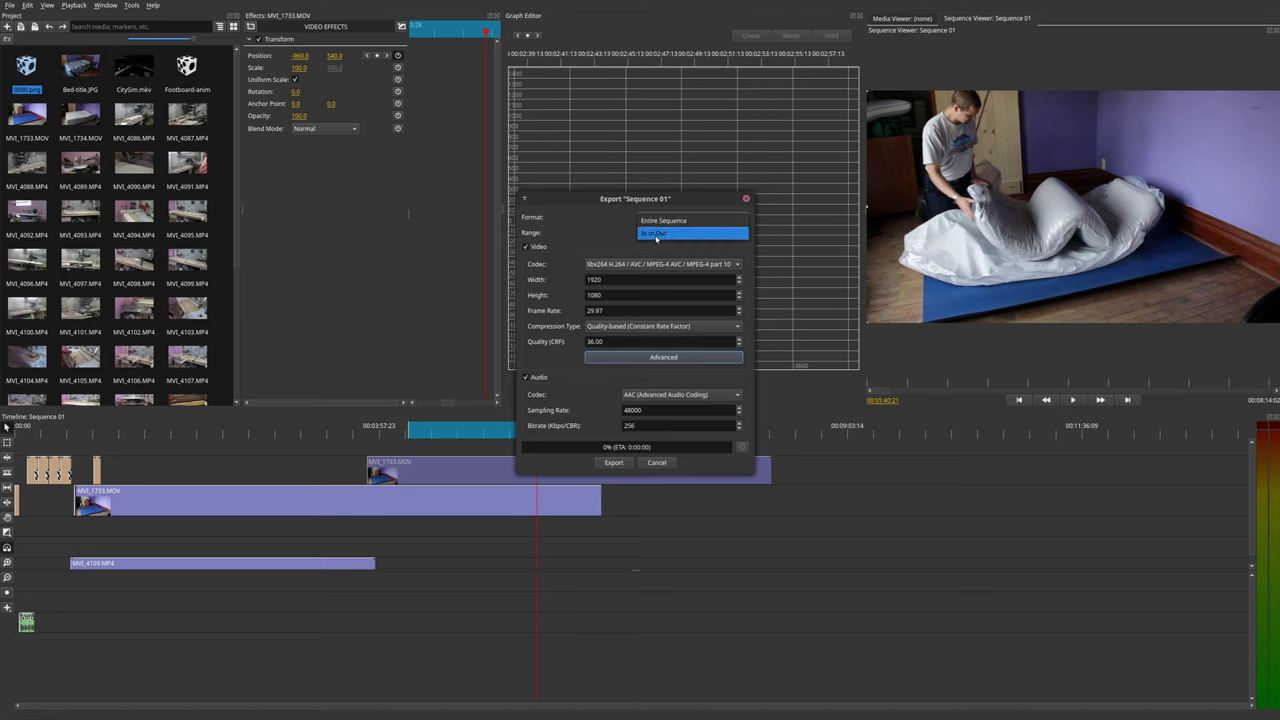
click(664, 219)
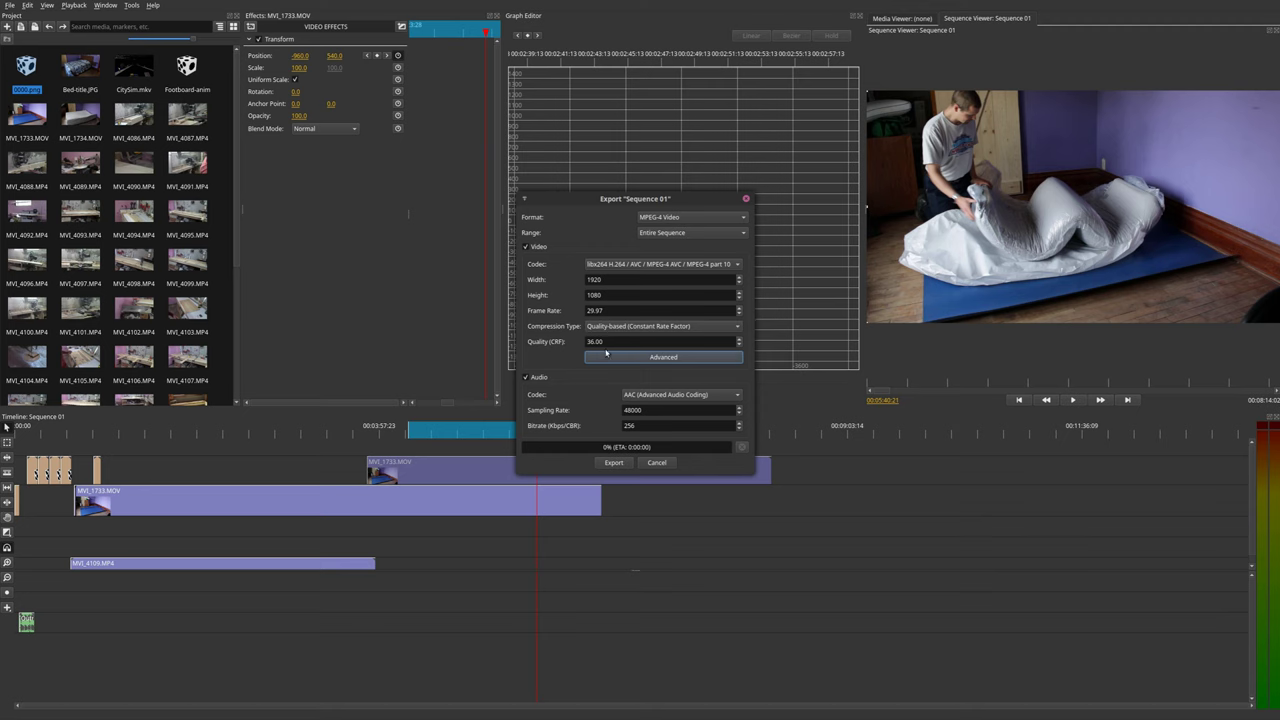
Step: Try the WAVE Audio and GIF export formats to compare their settings, and set the format back to MPEG-4 Video
click(698, 218)
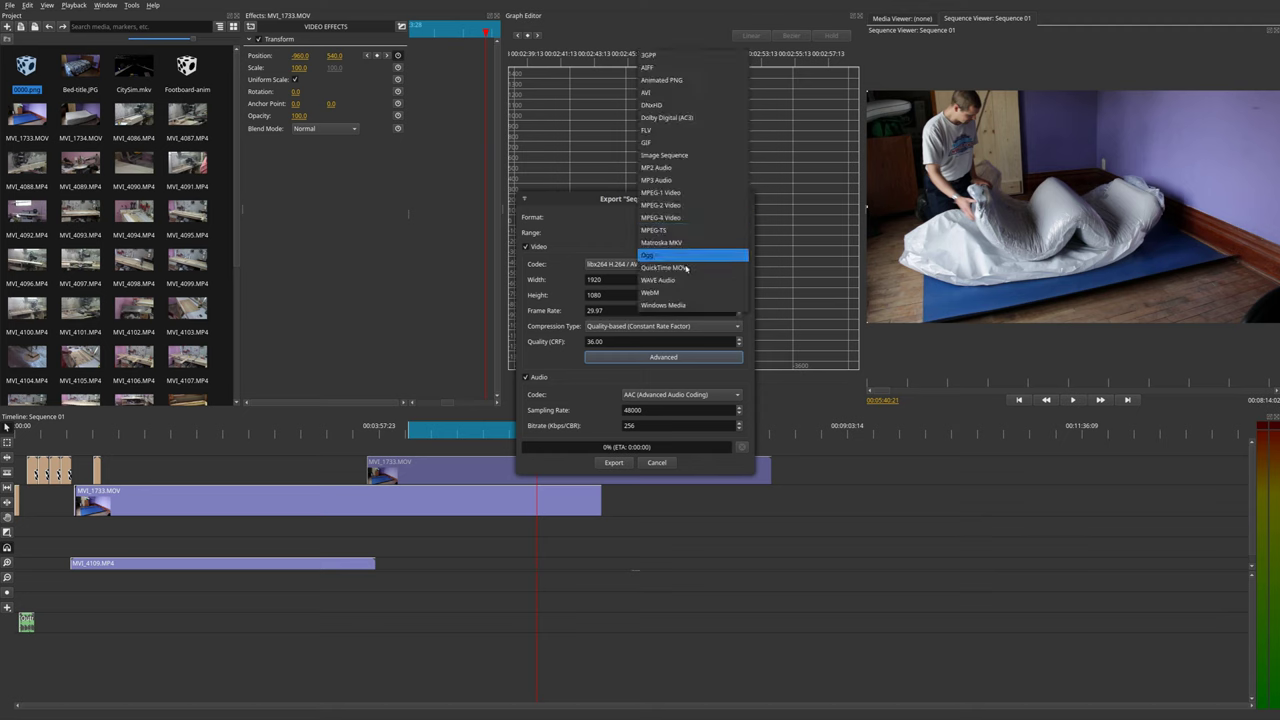
click(672, 277)
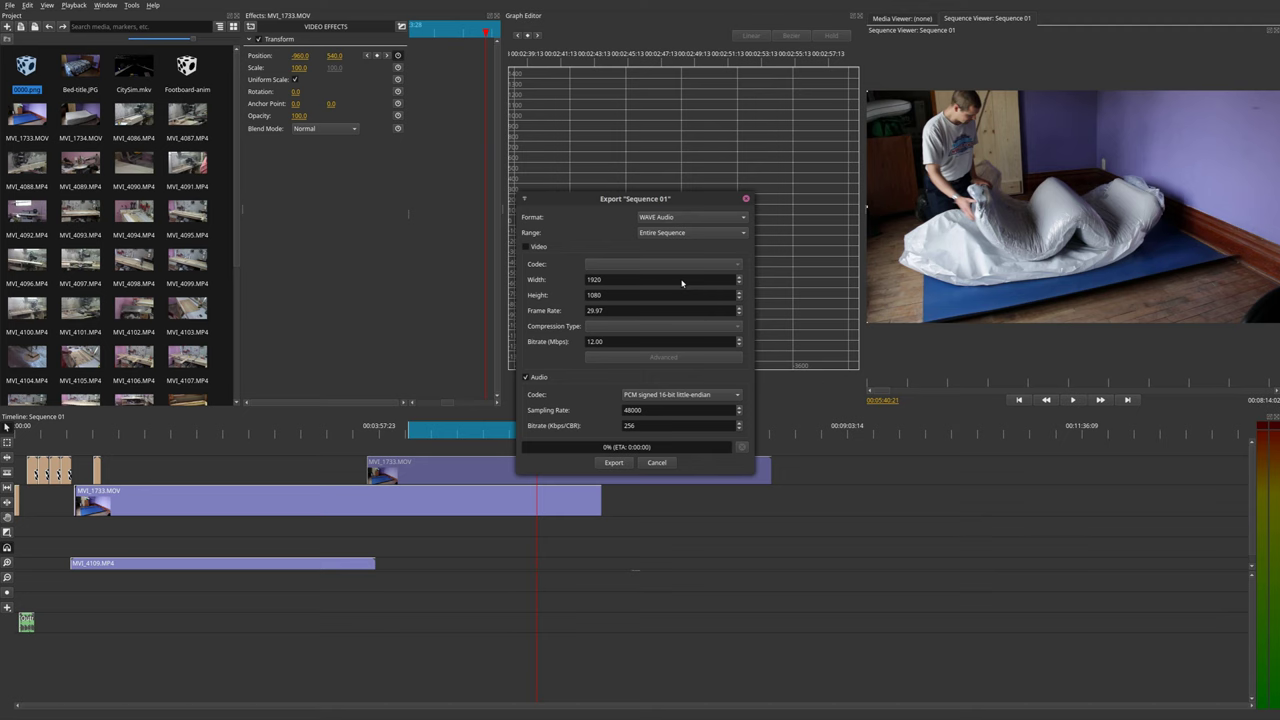
click(688, 215)
click(684, 102)
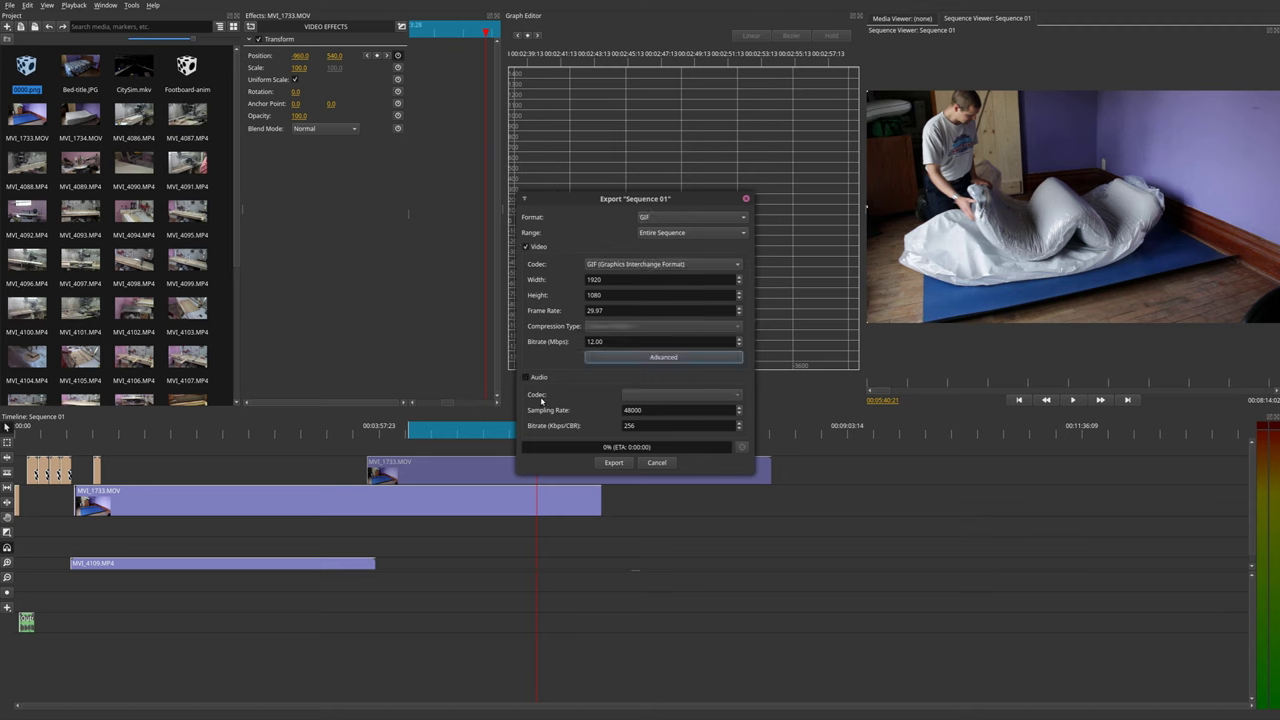
click(683, 218)
click(666, 332)
click(678, 219)
click(669, 250)
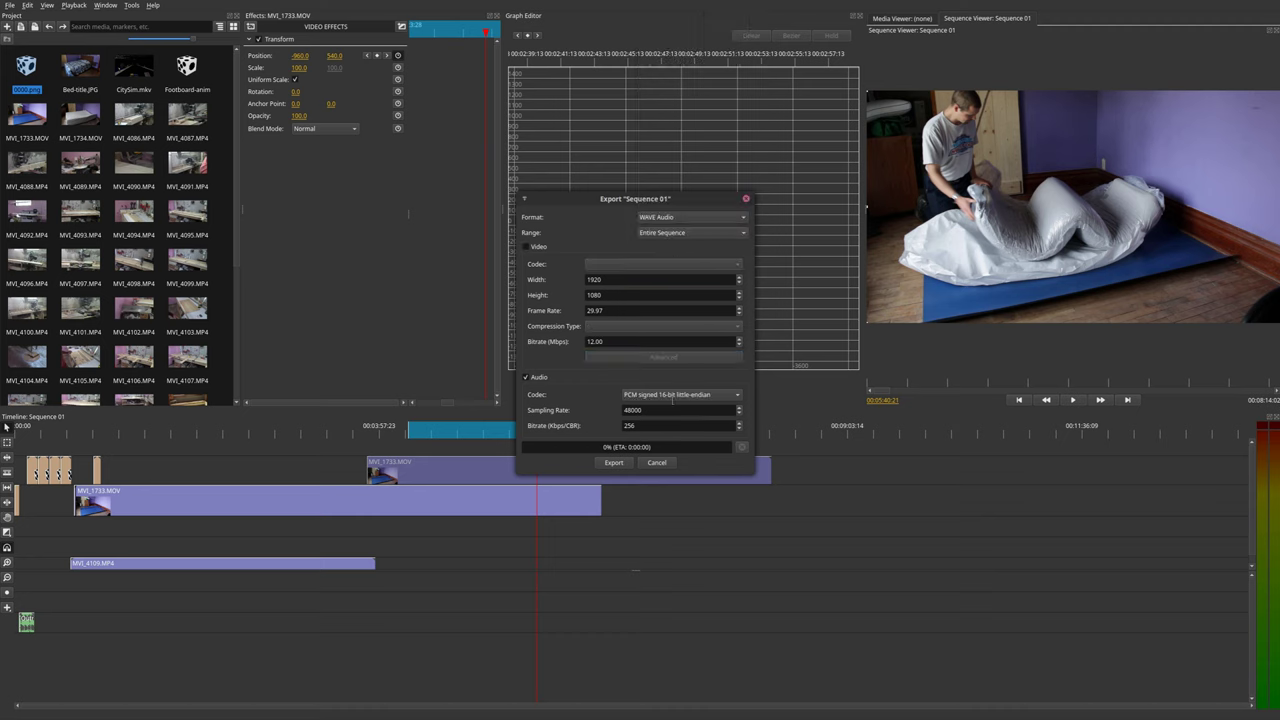
click(662, 222)
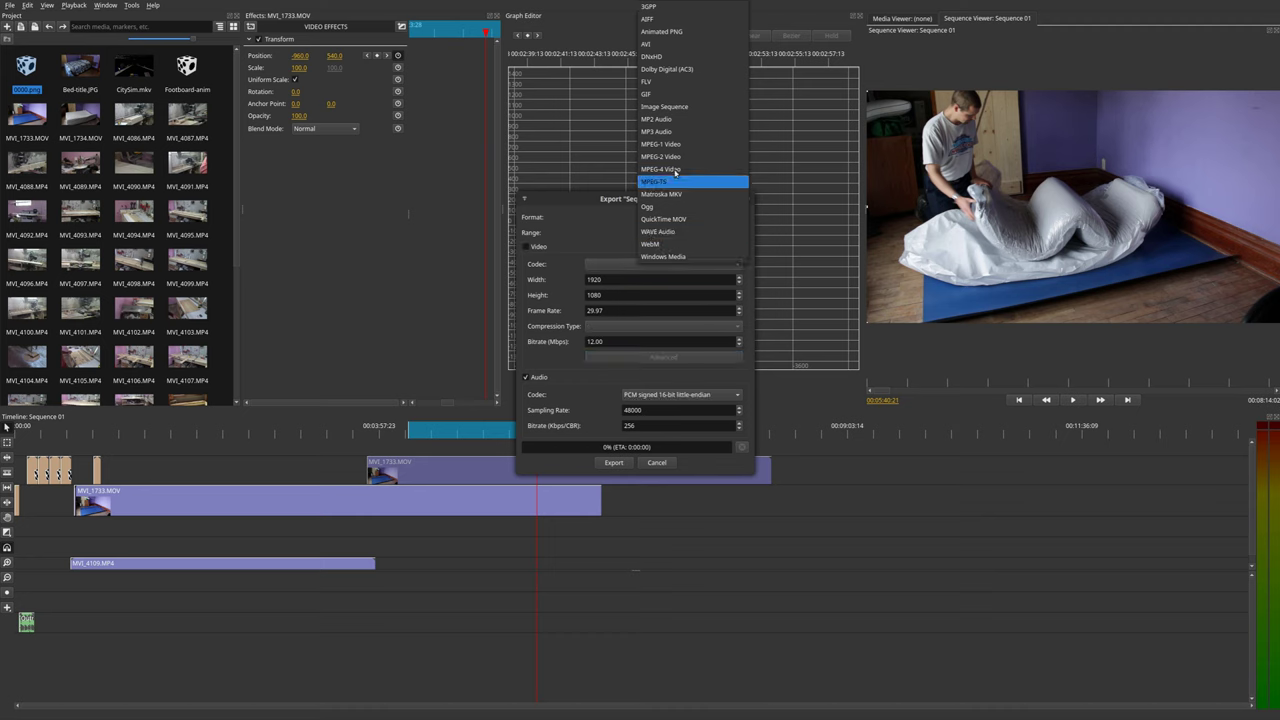
click(678, 170)
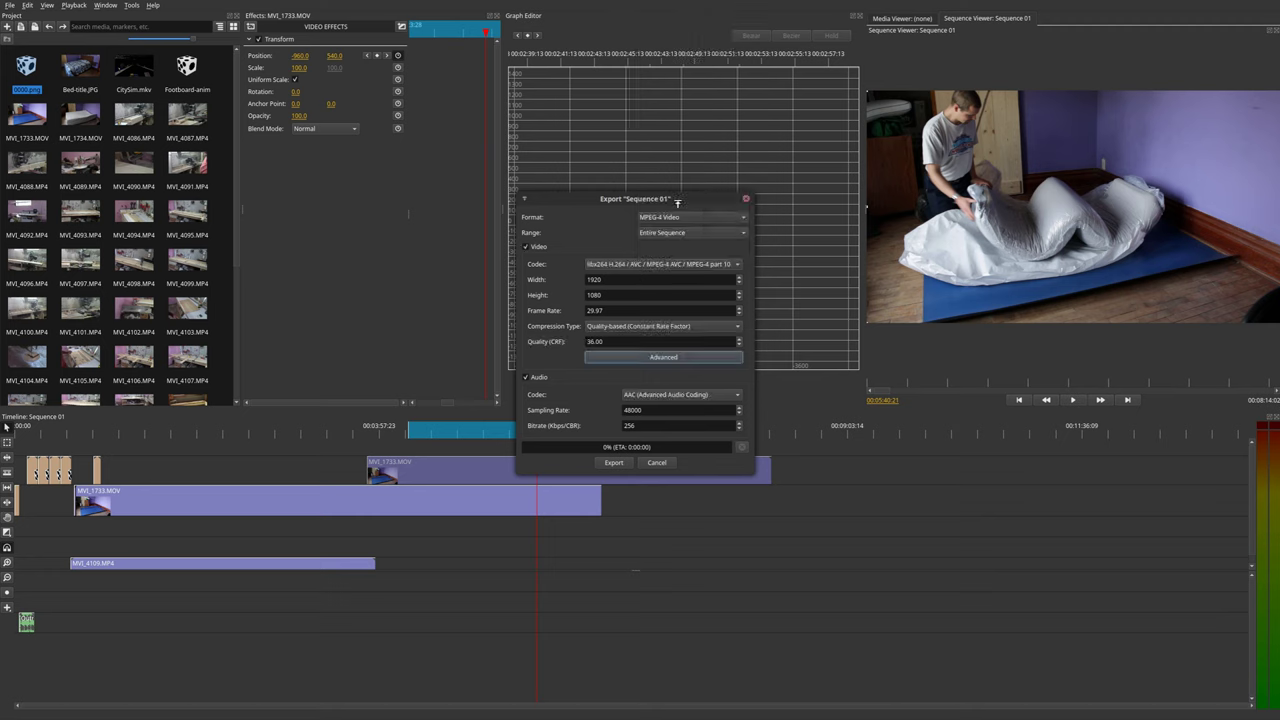
Step: Set the export quality (CRF) to 25, check the video codec, advanced and audio codec options, and cancel the export
click(665, 266)
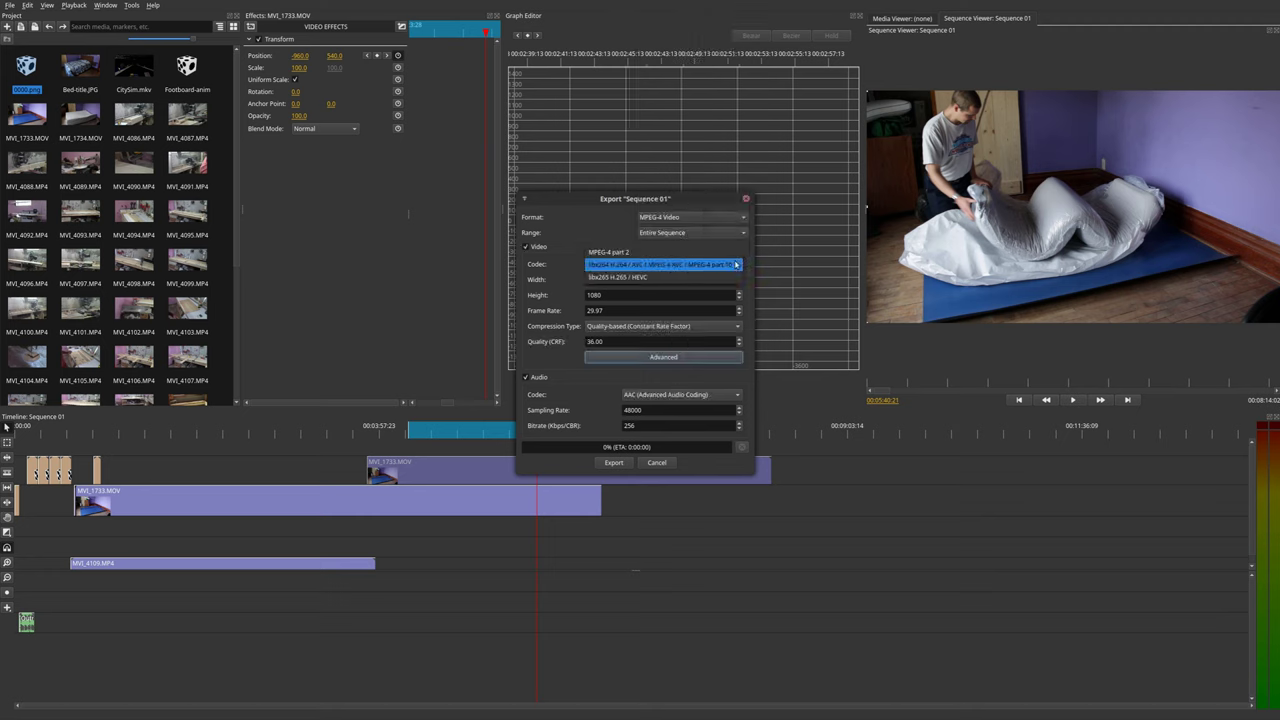
click(664, 266)
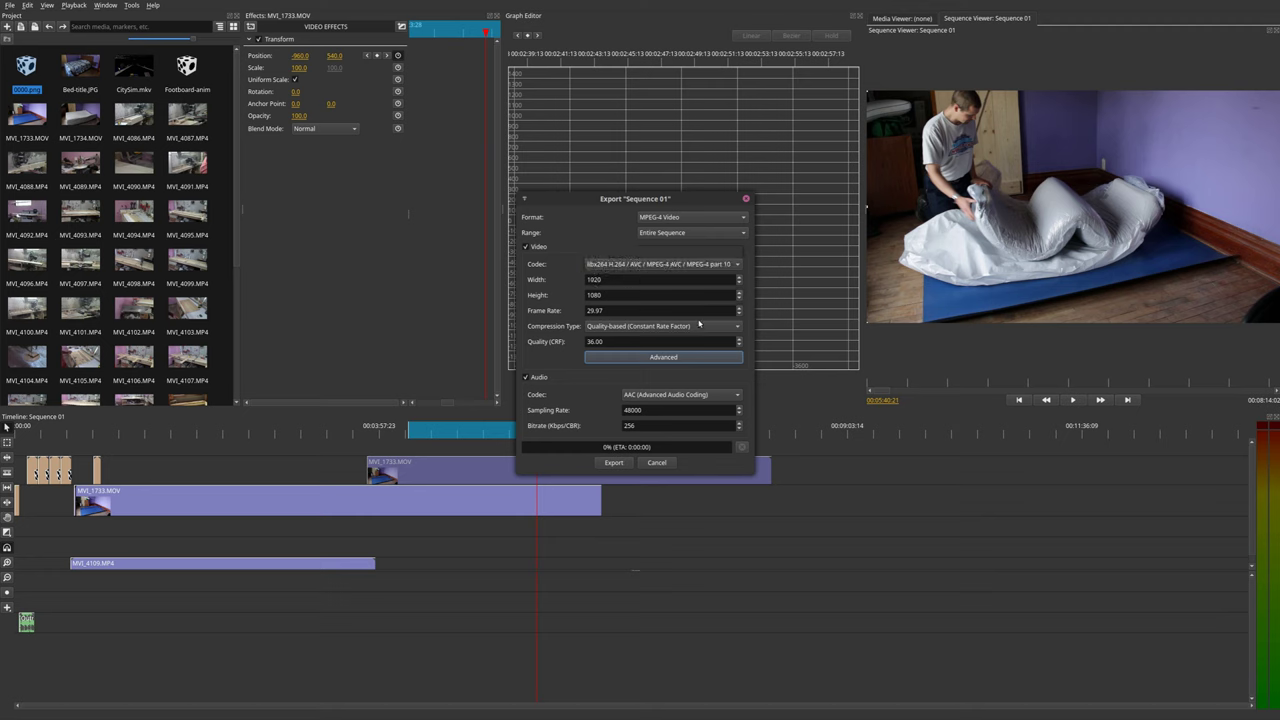
double_click(615, 342)
click(665, 358)
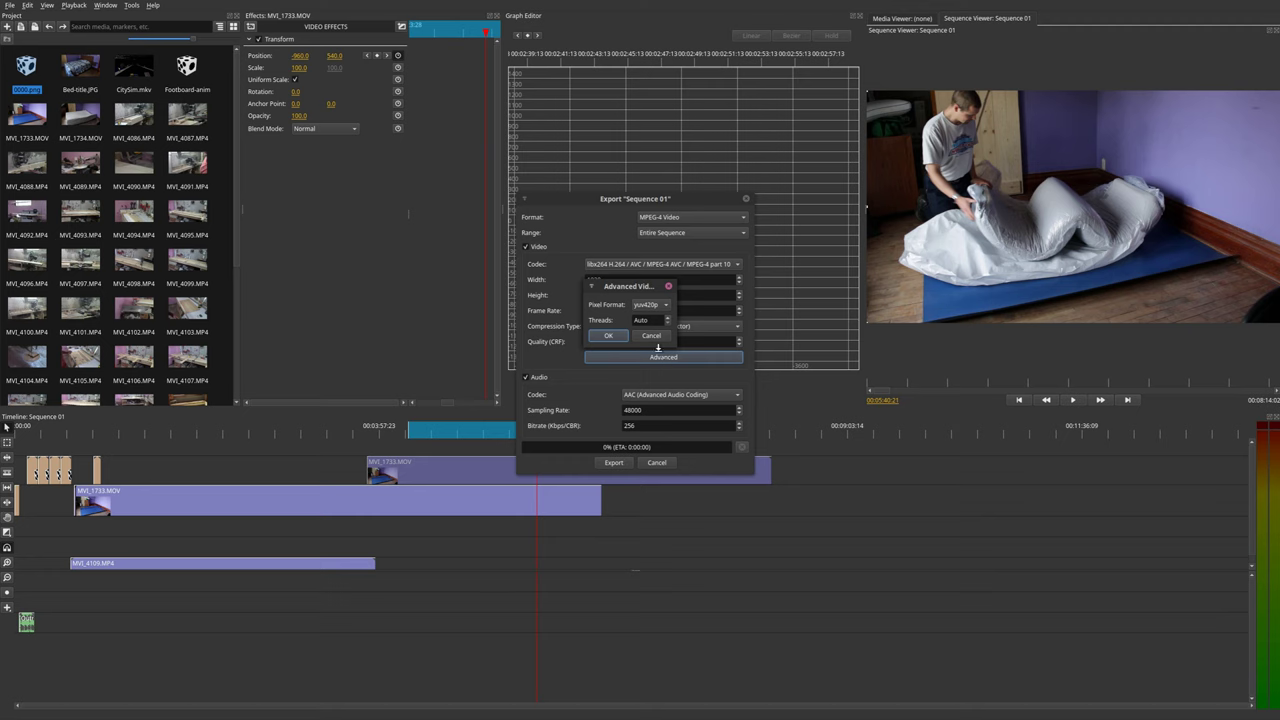
click(649, 337)
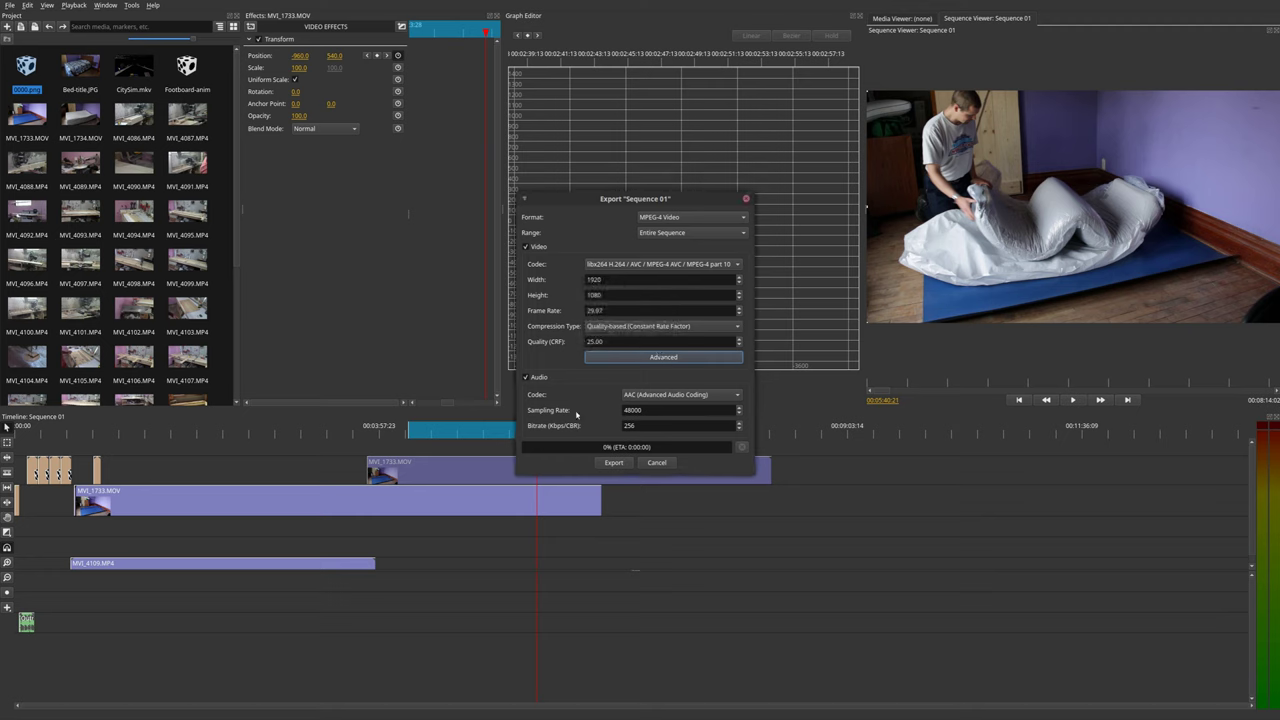
click(710, 394)
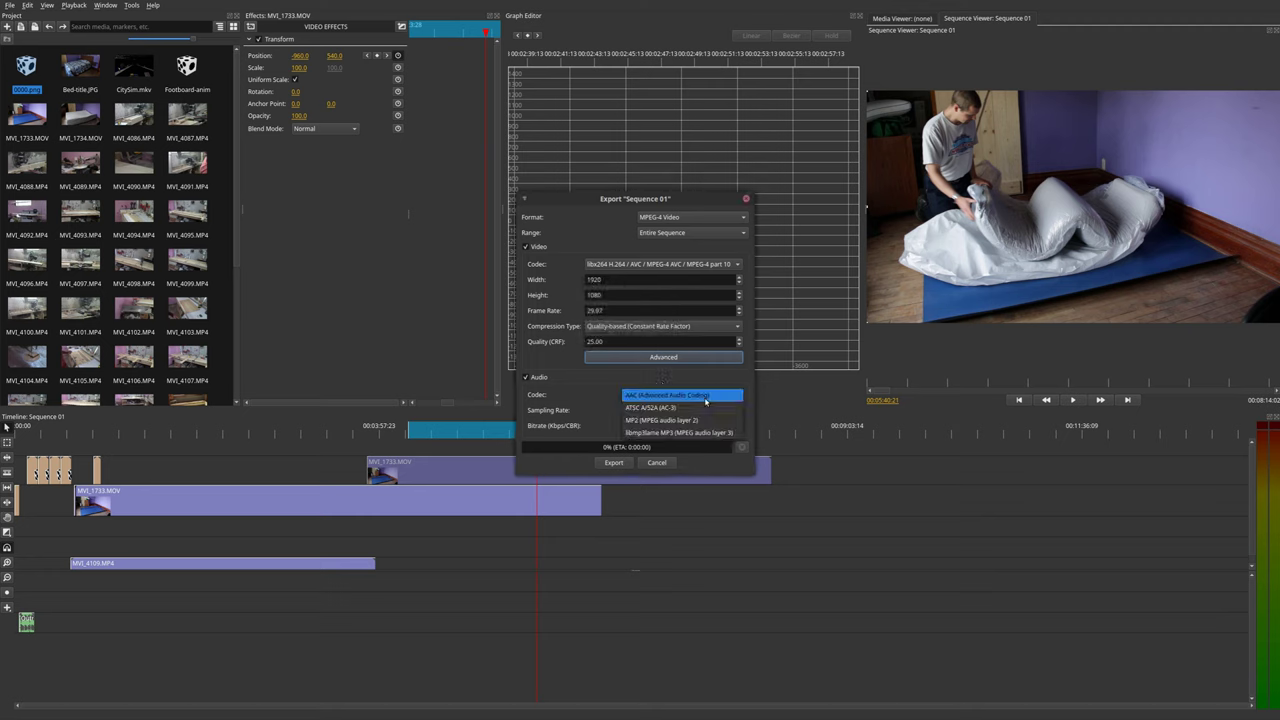
click(598, 405)
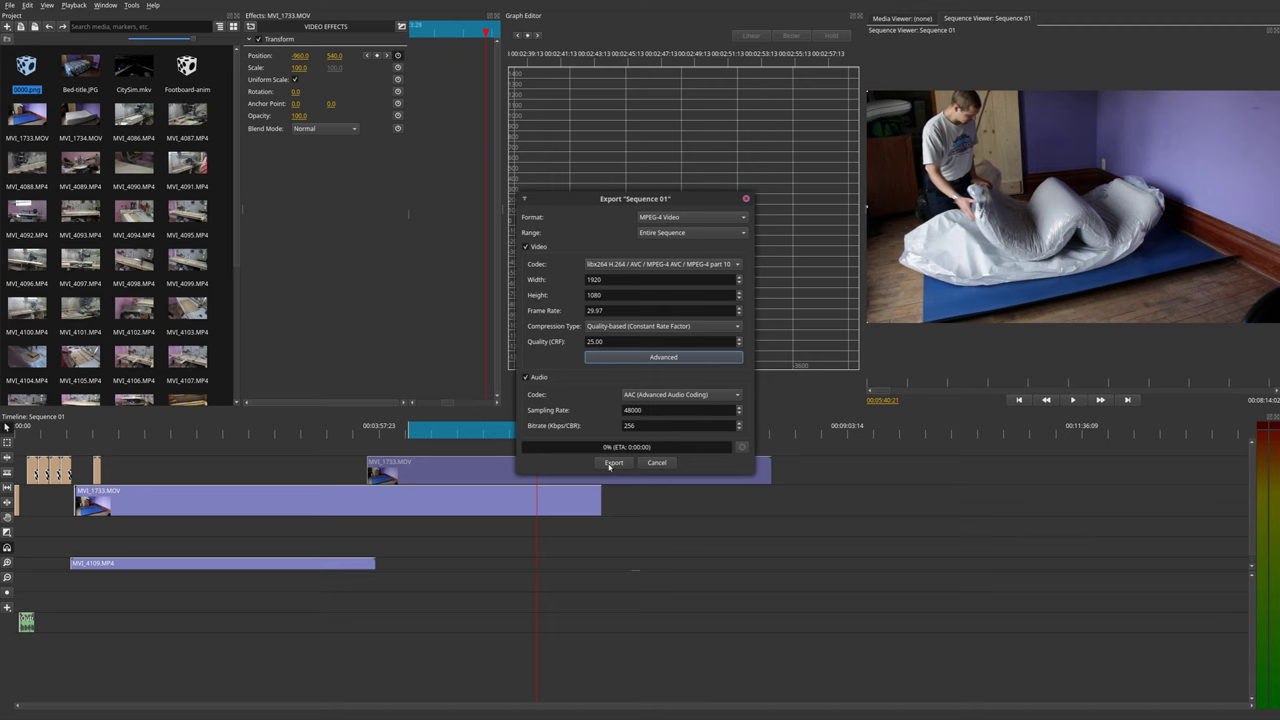
click(653, 466)
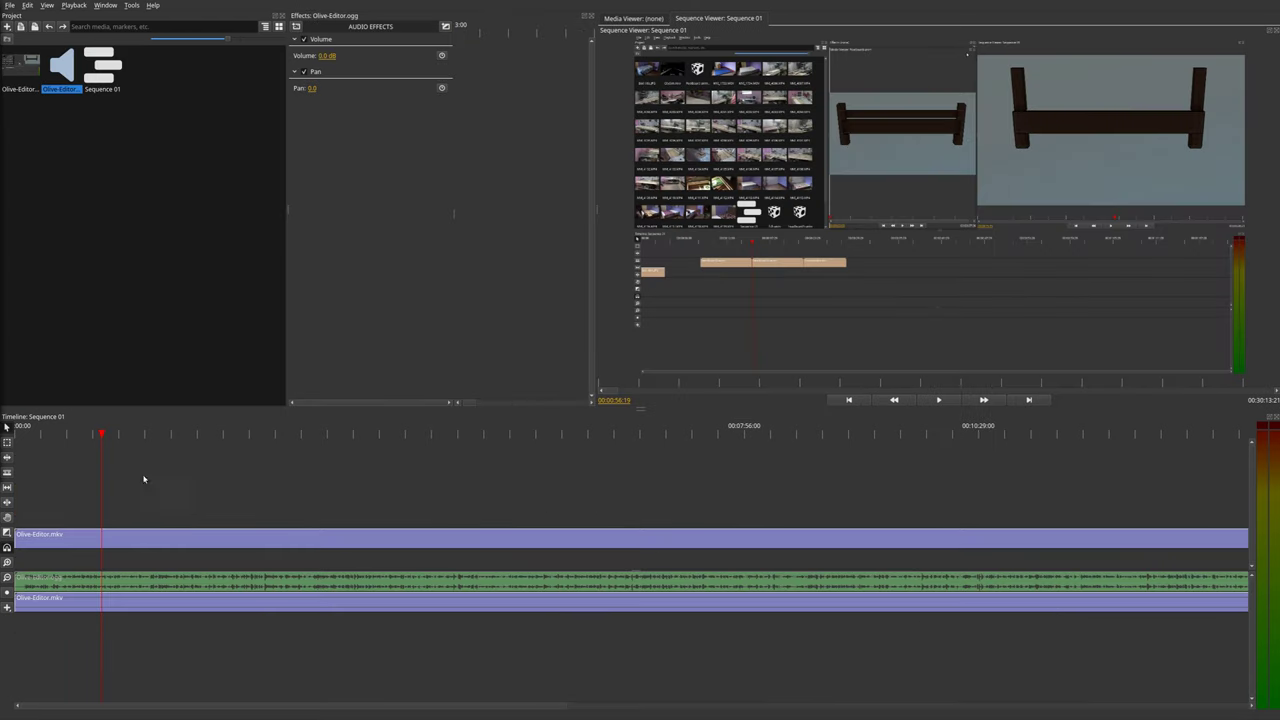
Step: In the Olive-Editor project, move the playhead to 00:01:02:00 and view the effects available for the Olive-Editor.ogg audio clip
mouse_move(107, 437)
mouse_down()
mouse_move(577, 437)
mouse_move(110, 445)
mouse_up()
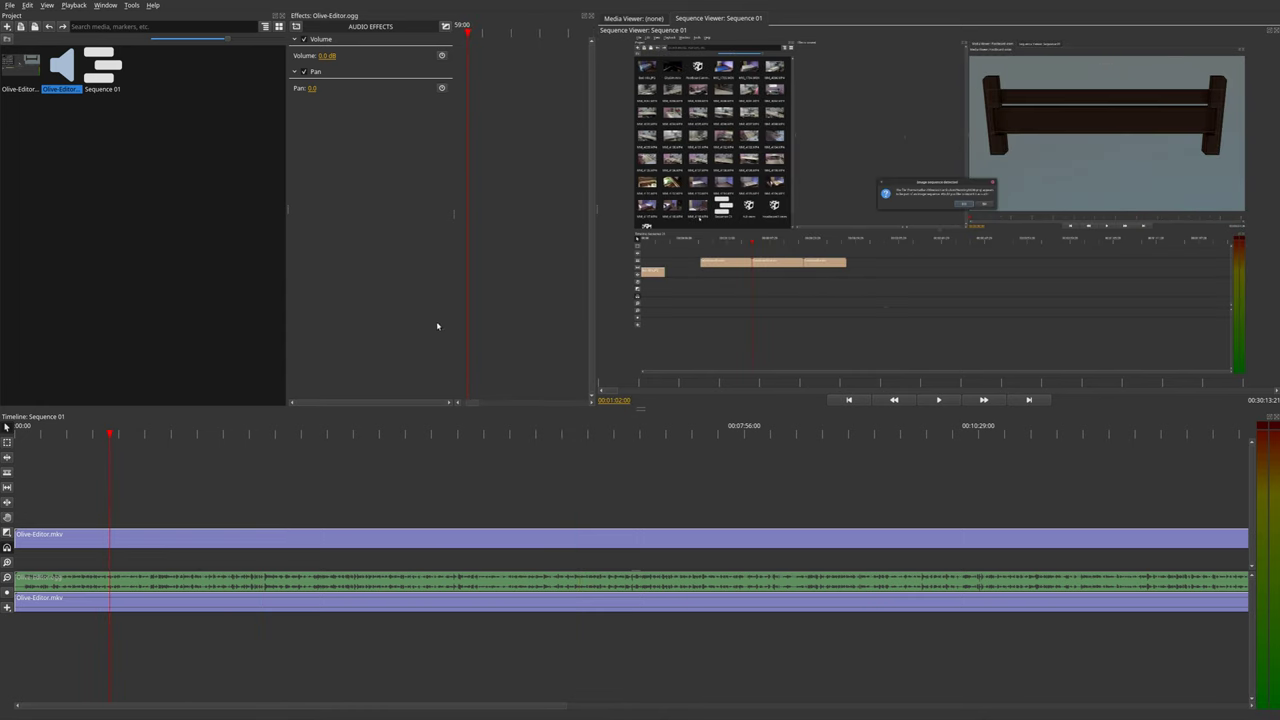
click(300, 27)
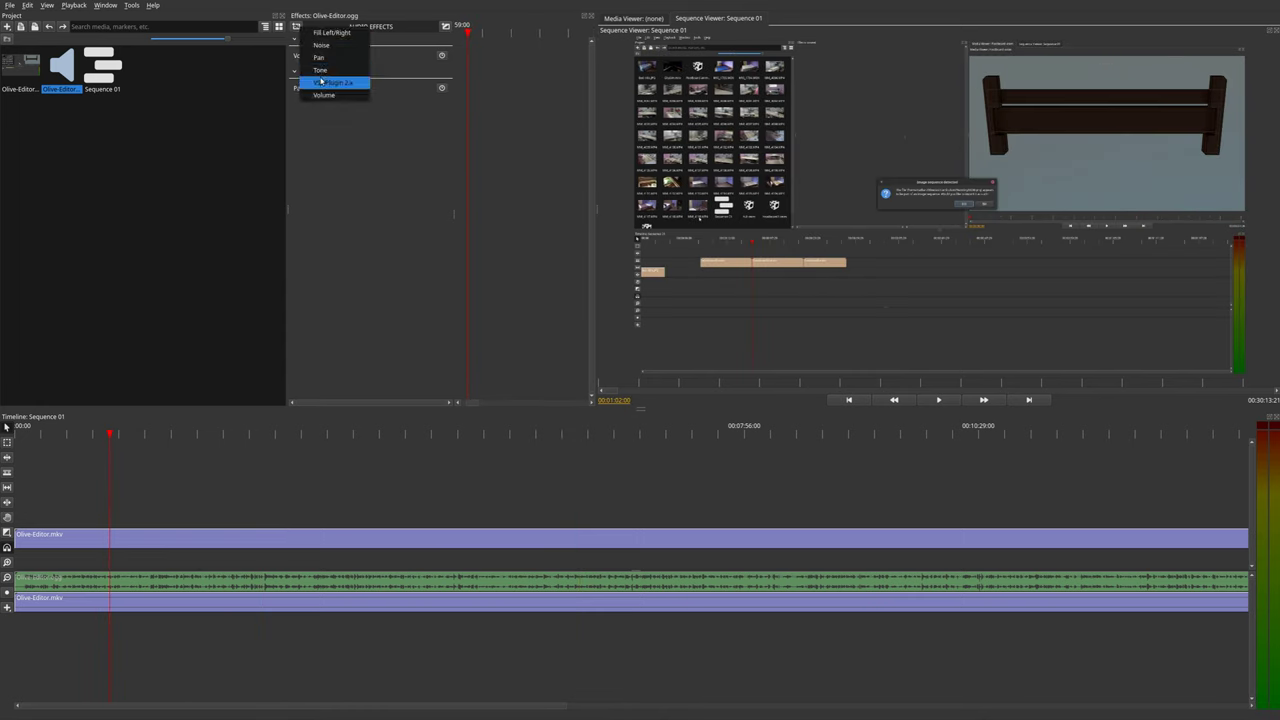
key(Escape)
Step: Add a Timecode effect to the upper Olive-Editor.mkv video clip and scrub the sequence to 00:04:58:18
click(155, 543)
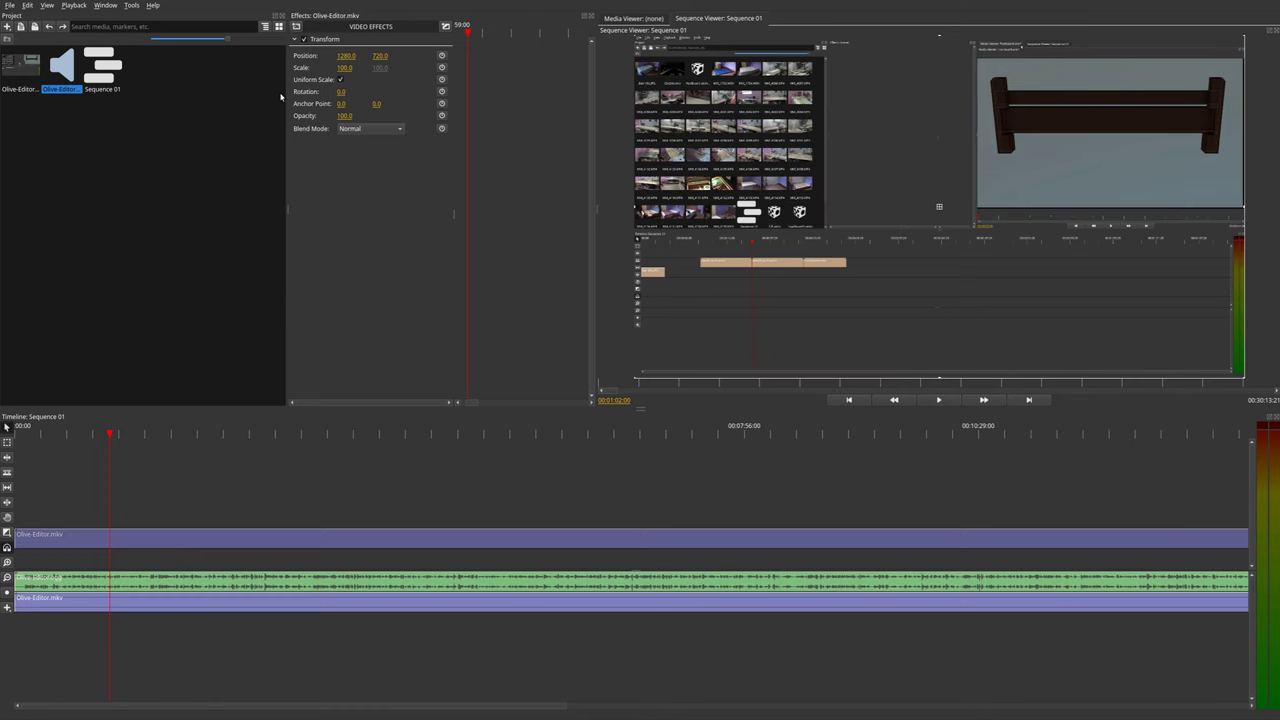
click(297, 27)
mouse_move(330, 93)
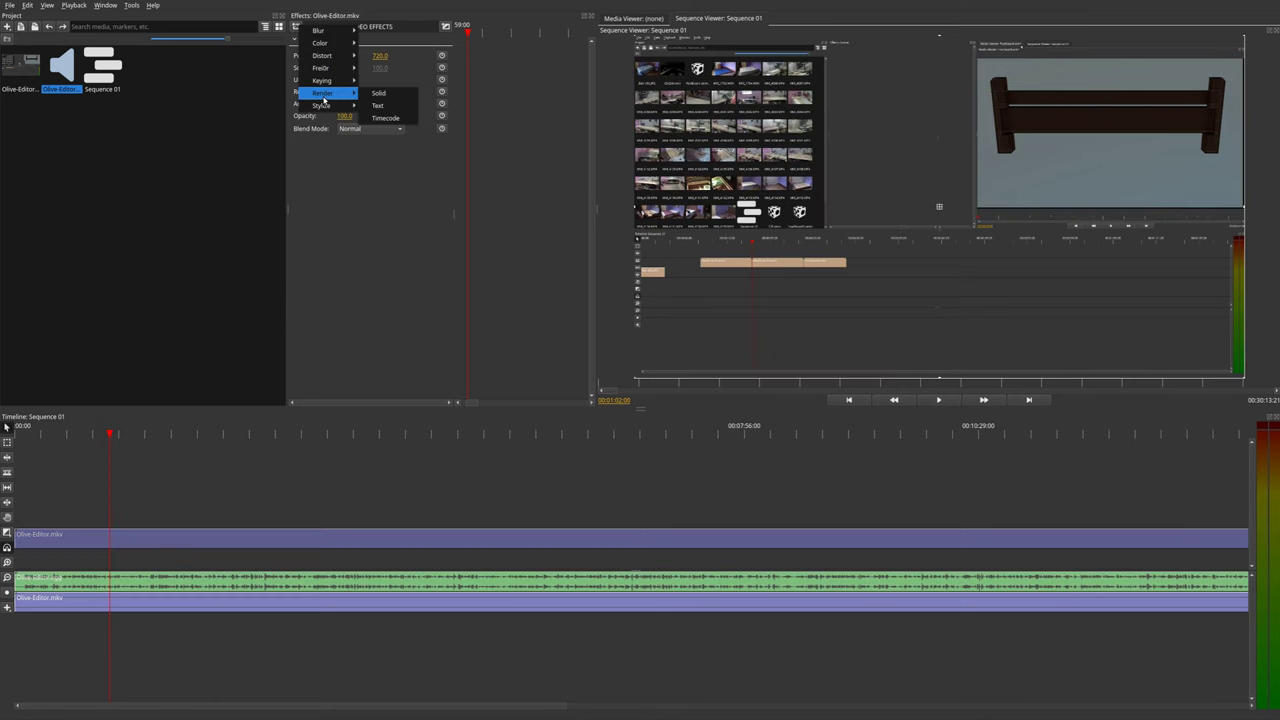
click(384, 118)
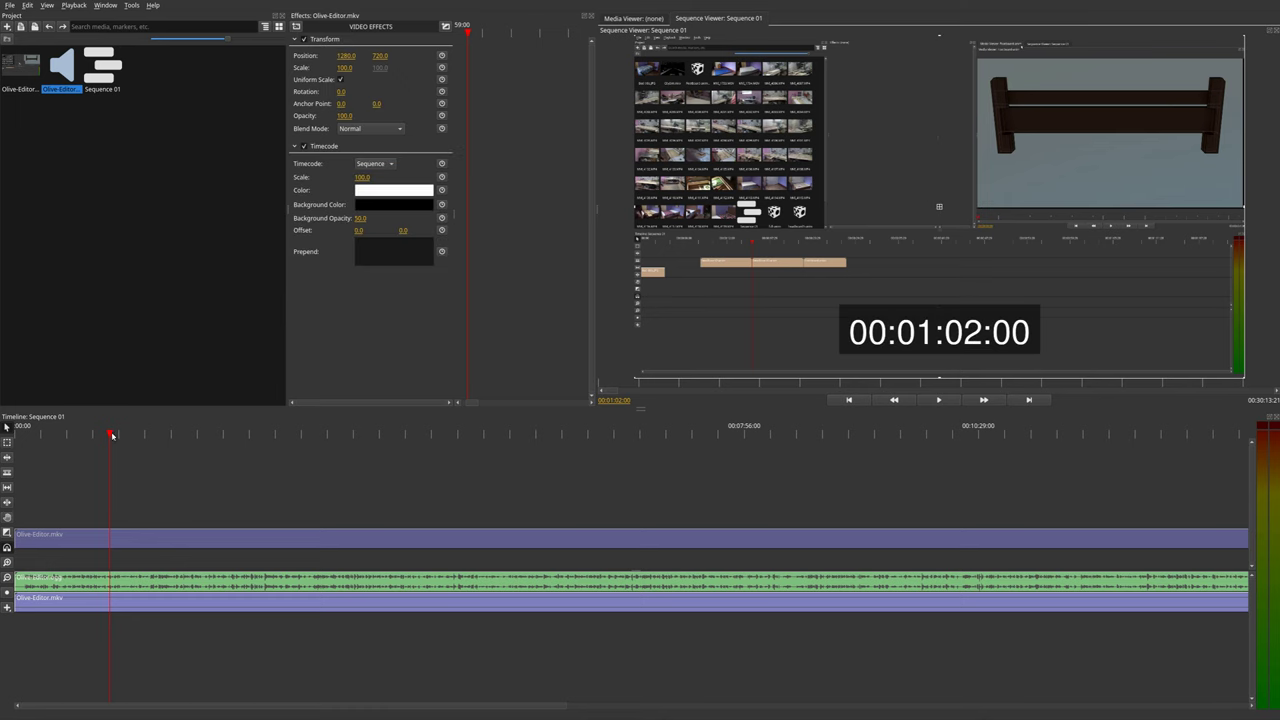
drag(148, 437, 103, 437)
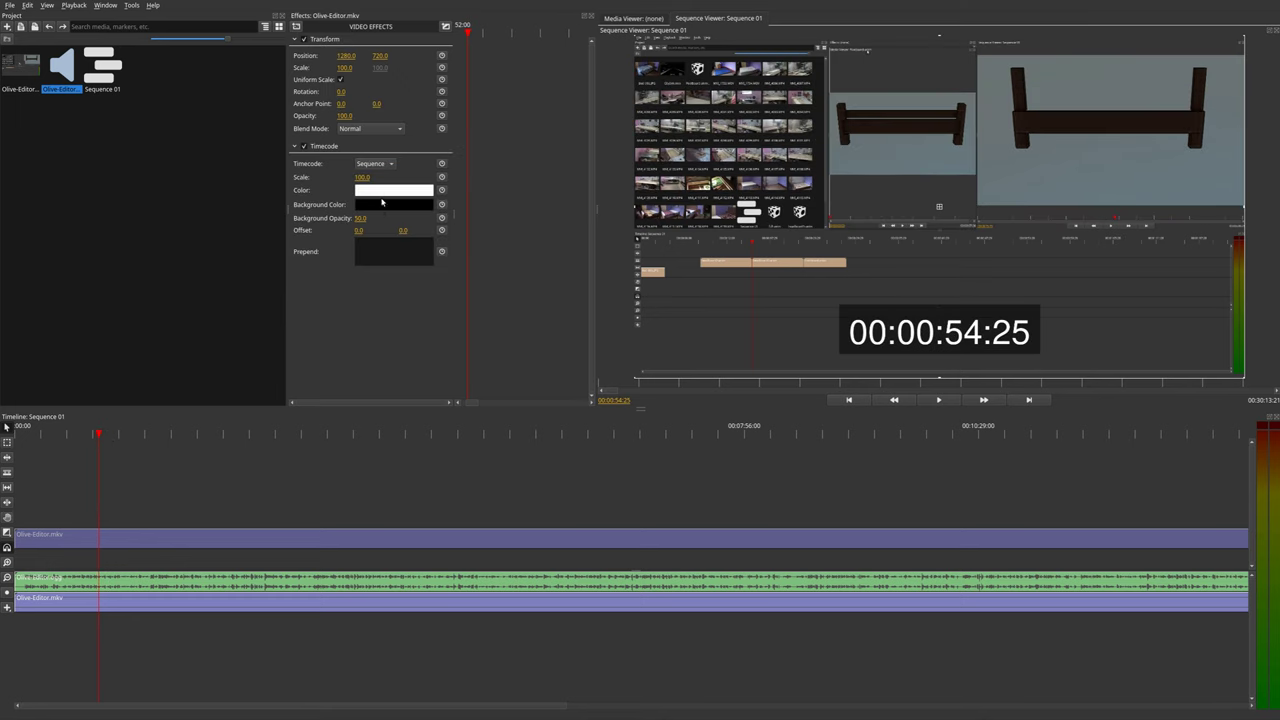
drag(102, 437, 472, 437)
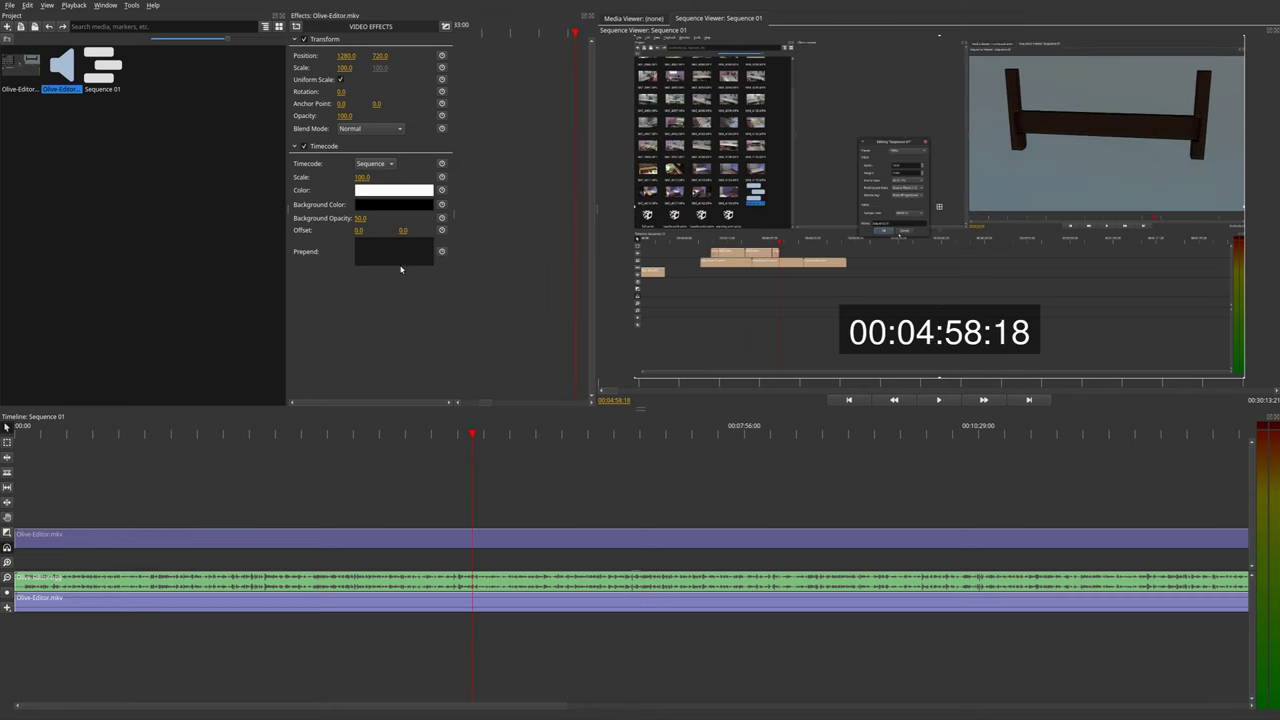
Step: Prepend "frame" to the displayed timecode, and replace that prefix with "timecode"
text(frane)
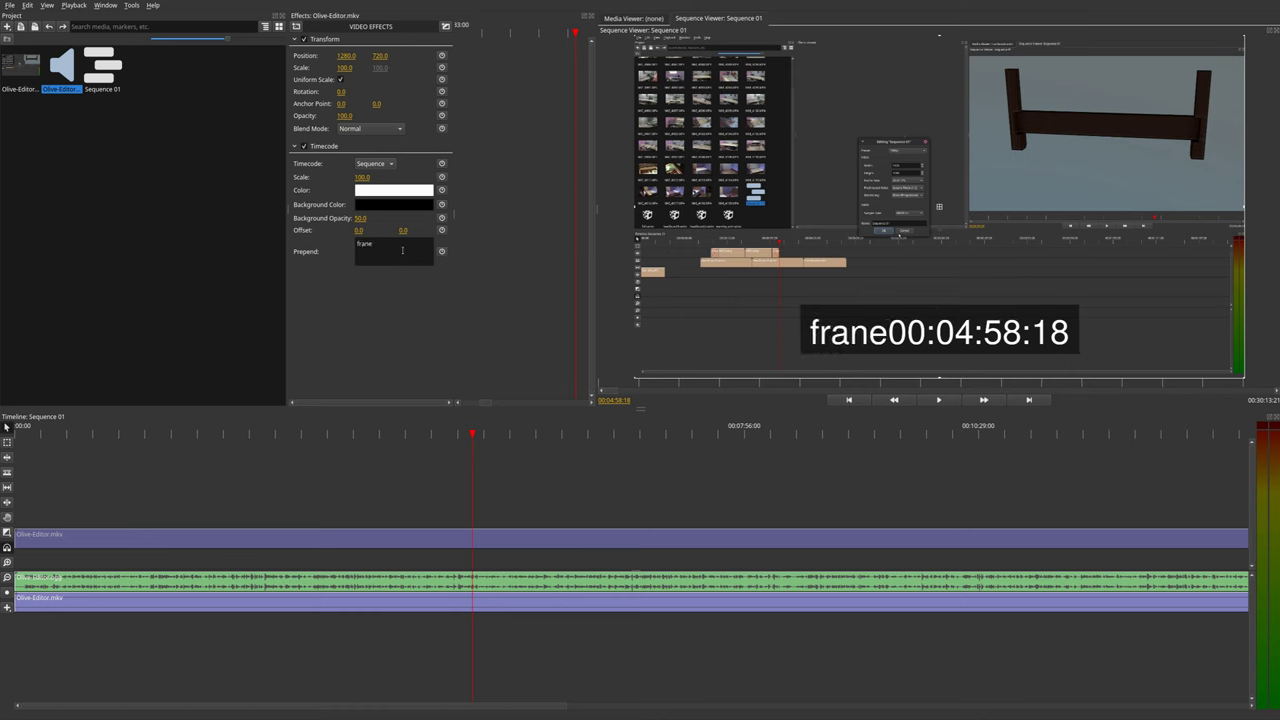
key(BackSpace)
key(BackSpace)
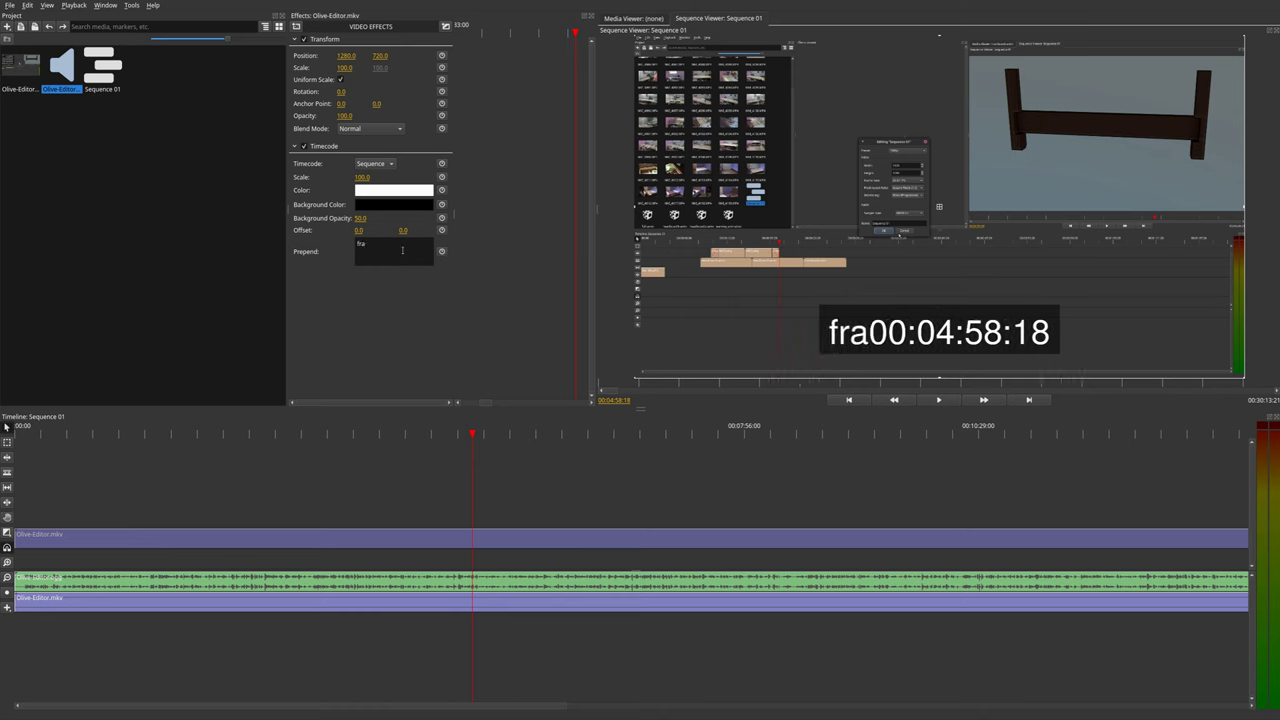
text(n)
key(BackSpace)
text(\me)
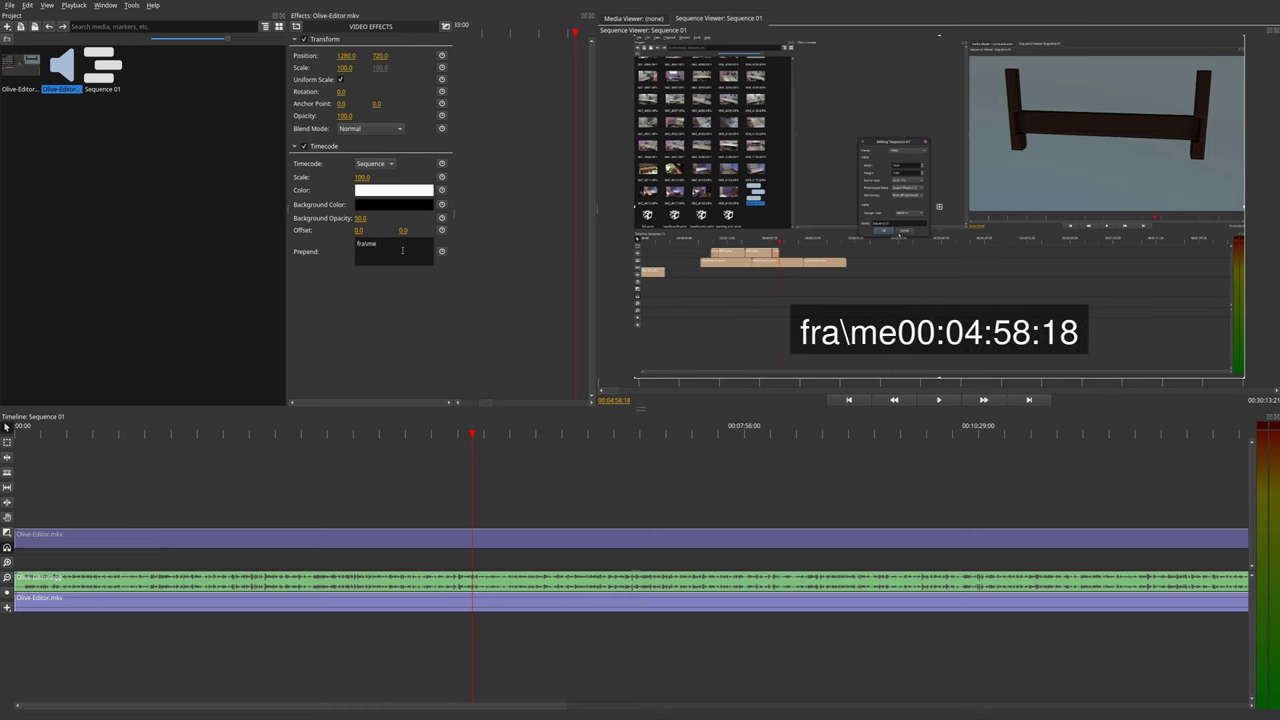
key(BackSpace)
key(BackSpace)
key(BackSpace)
text(me)
key(ctrl+a)
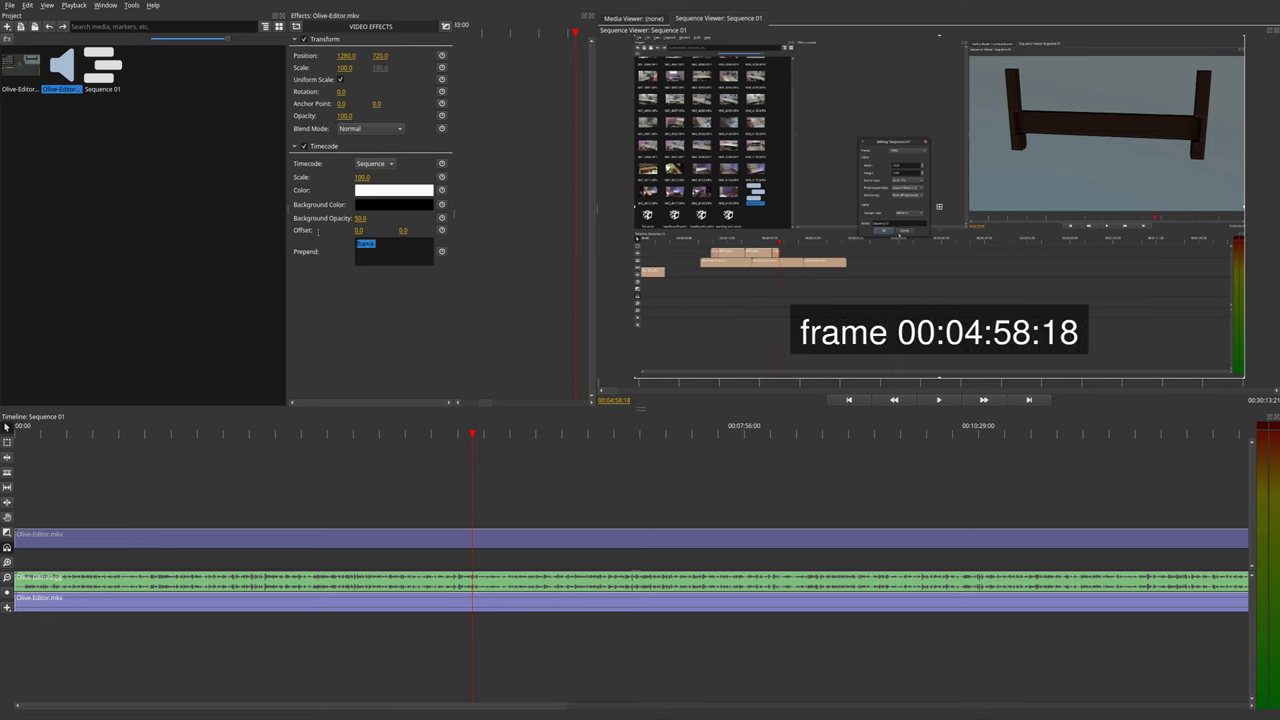
text(timecode)
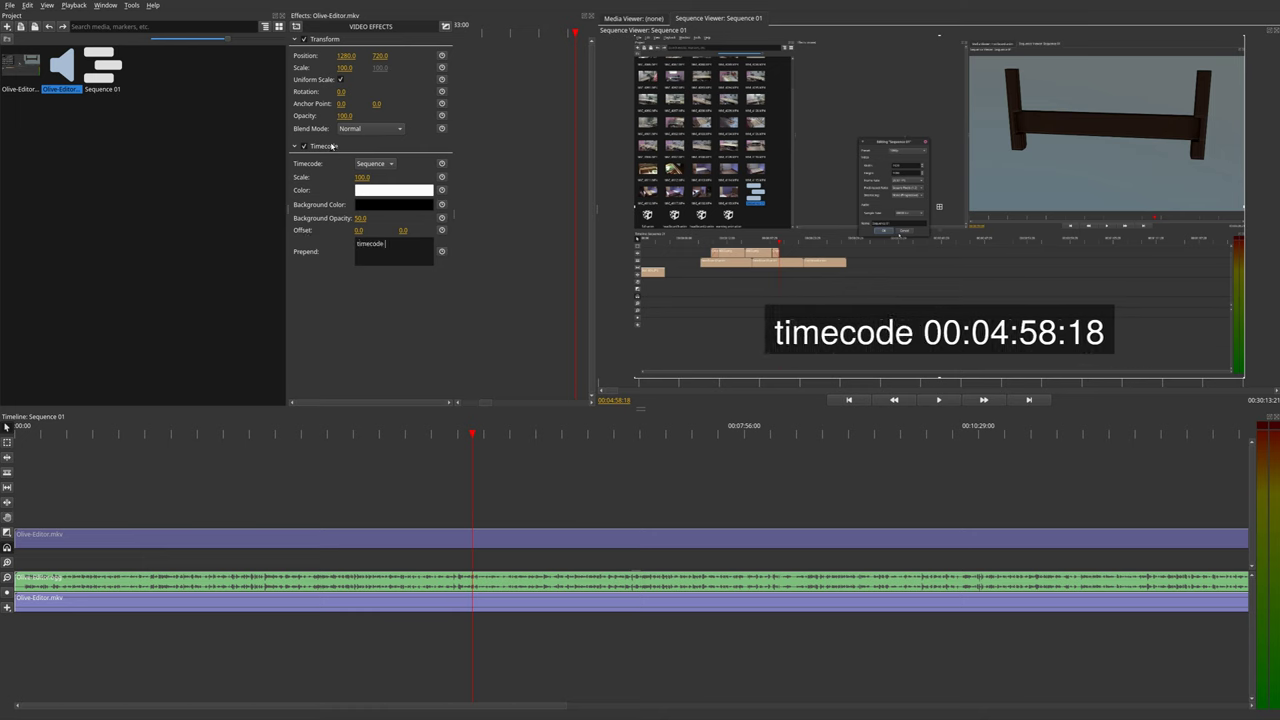
Step: Delete the Timecode effect from the Olive-Editor.mkv clip and add a Text effect from the render effects instead
right_click(332, 146)
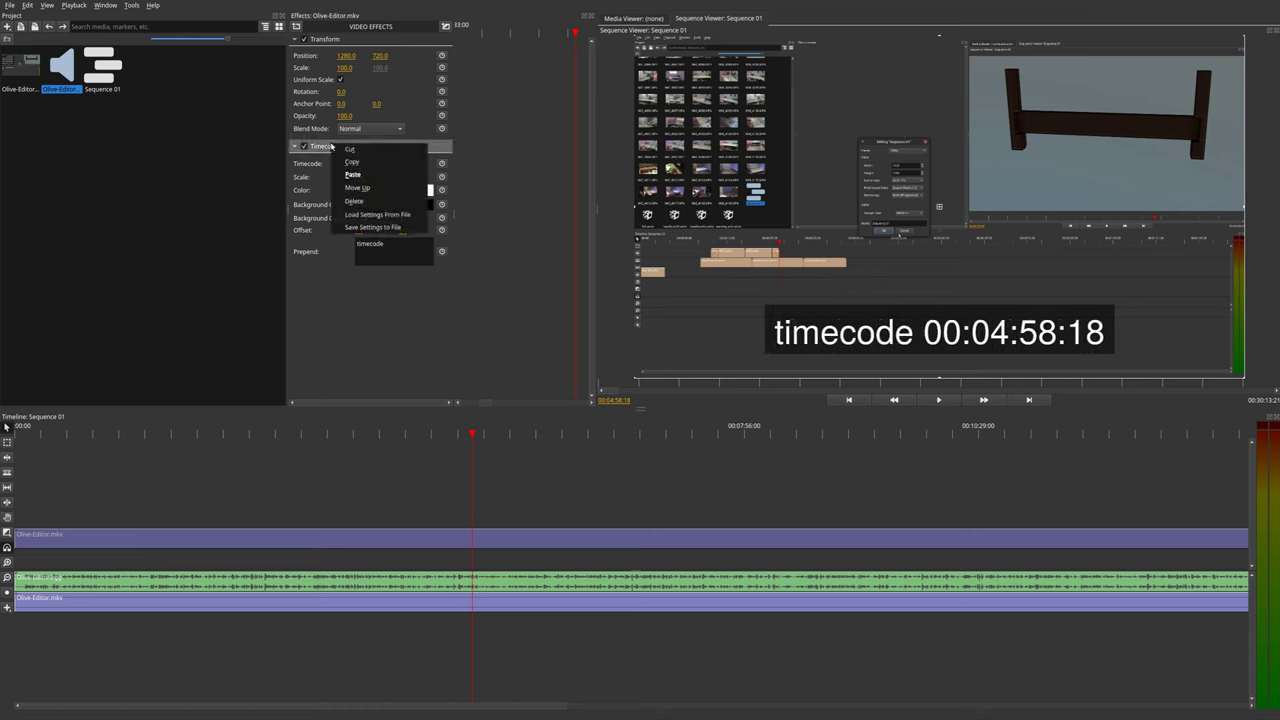
click(357, 202)
click(295, 27)
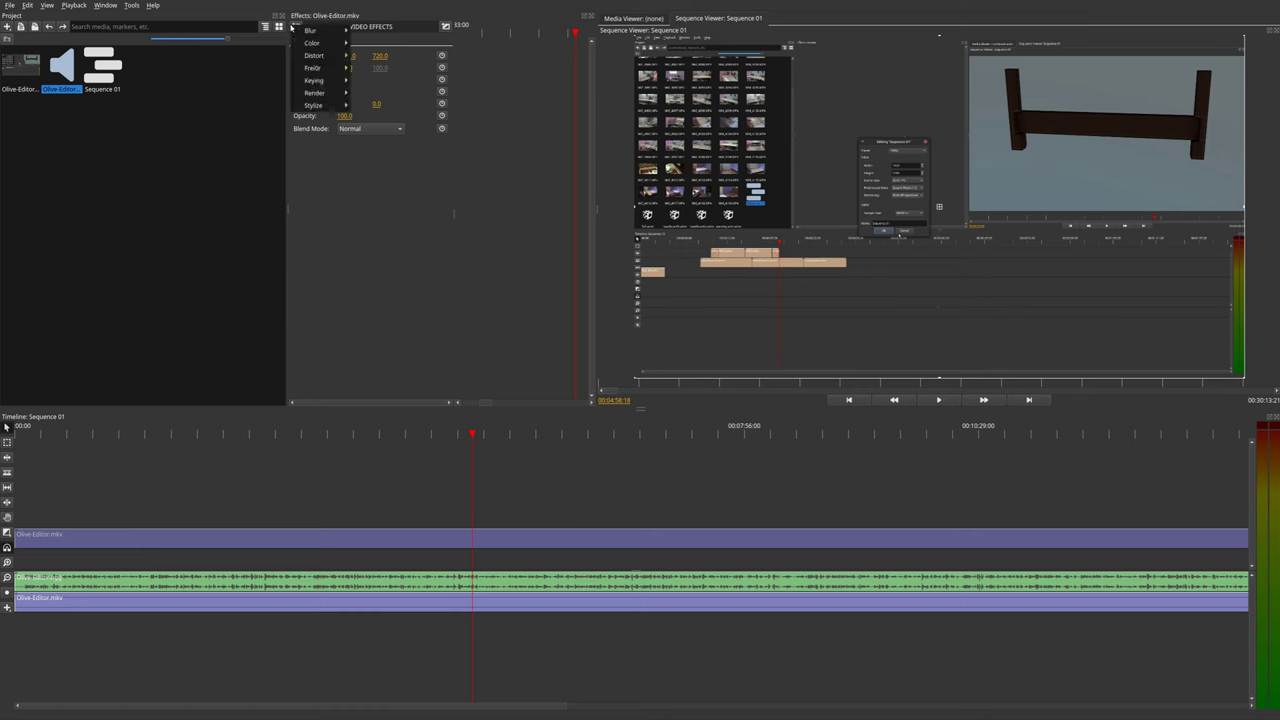
mouse_move(320, 92)
click(390, 108)
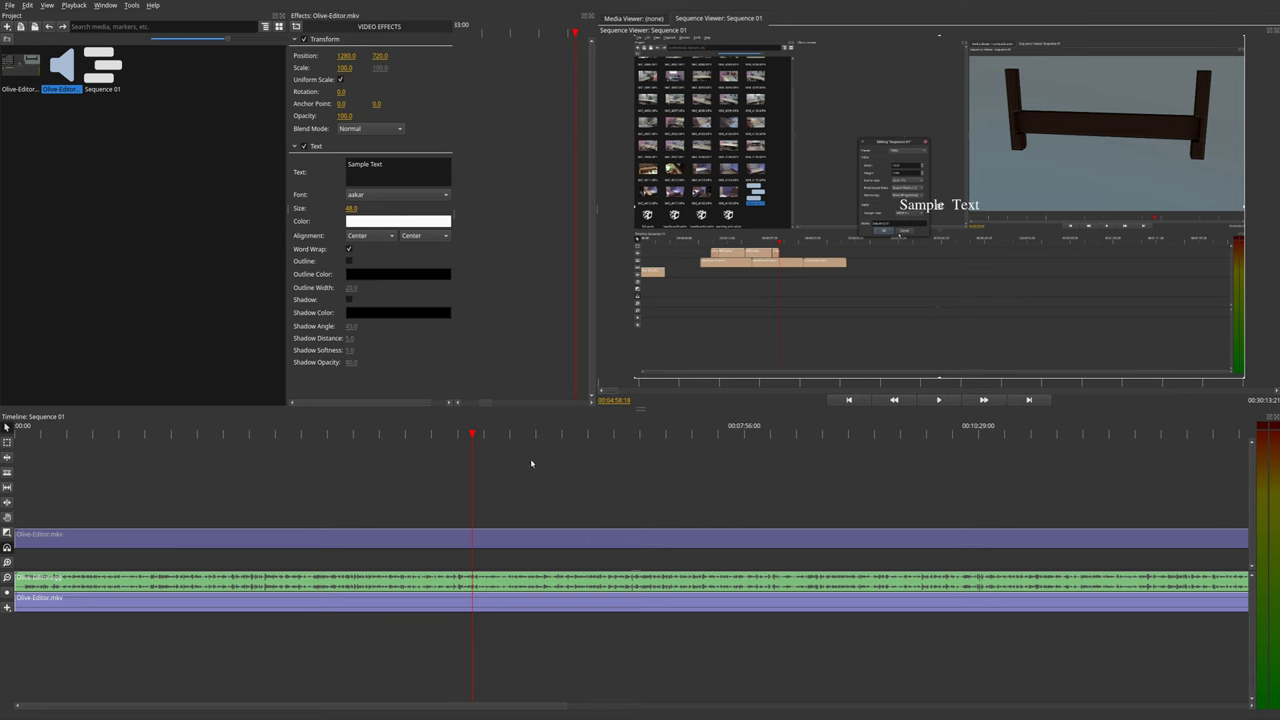
Step: Scrub through the sequence to 00:10:51:02 with the sample text overlaid, and delete the Text effect from the clip
drag(309, 432, 1128, 432)
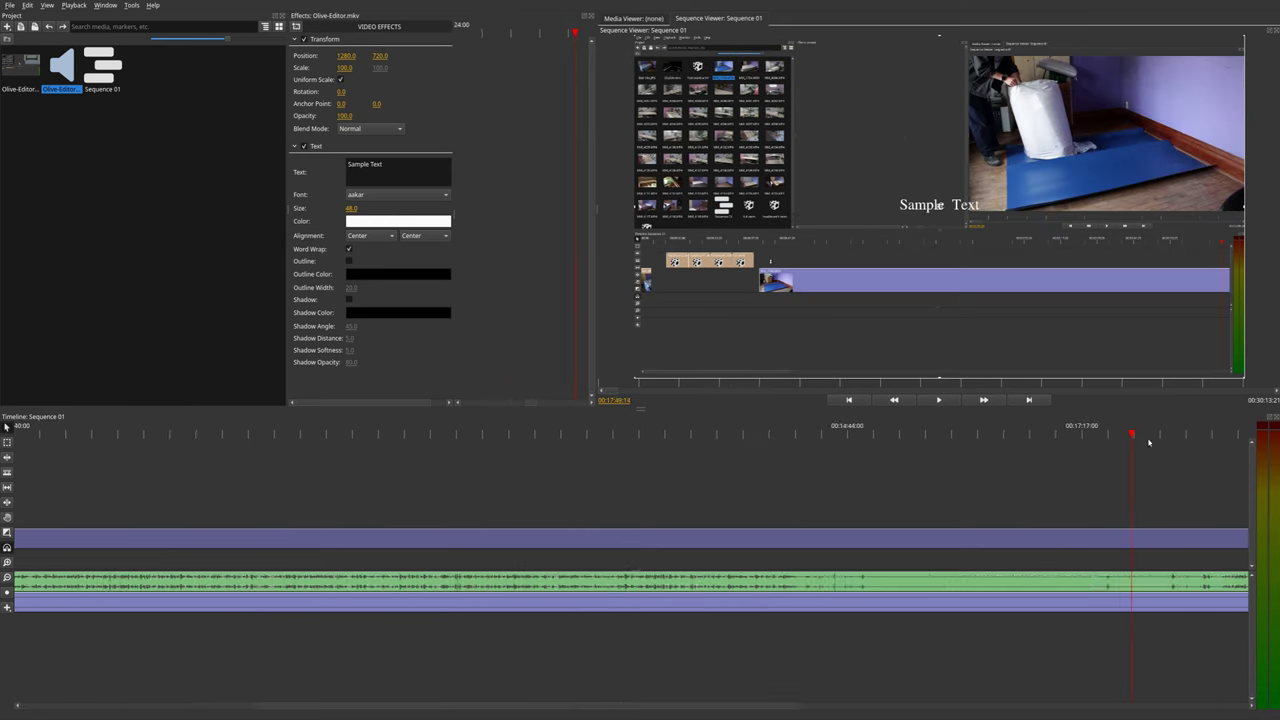
click(247, 432)
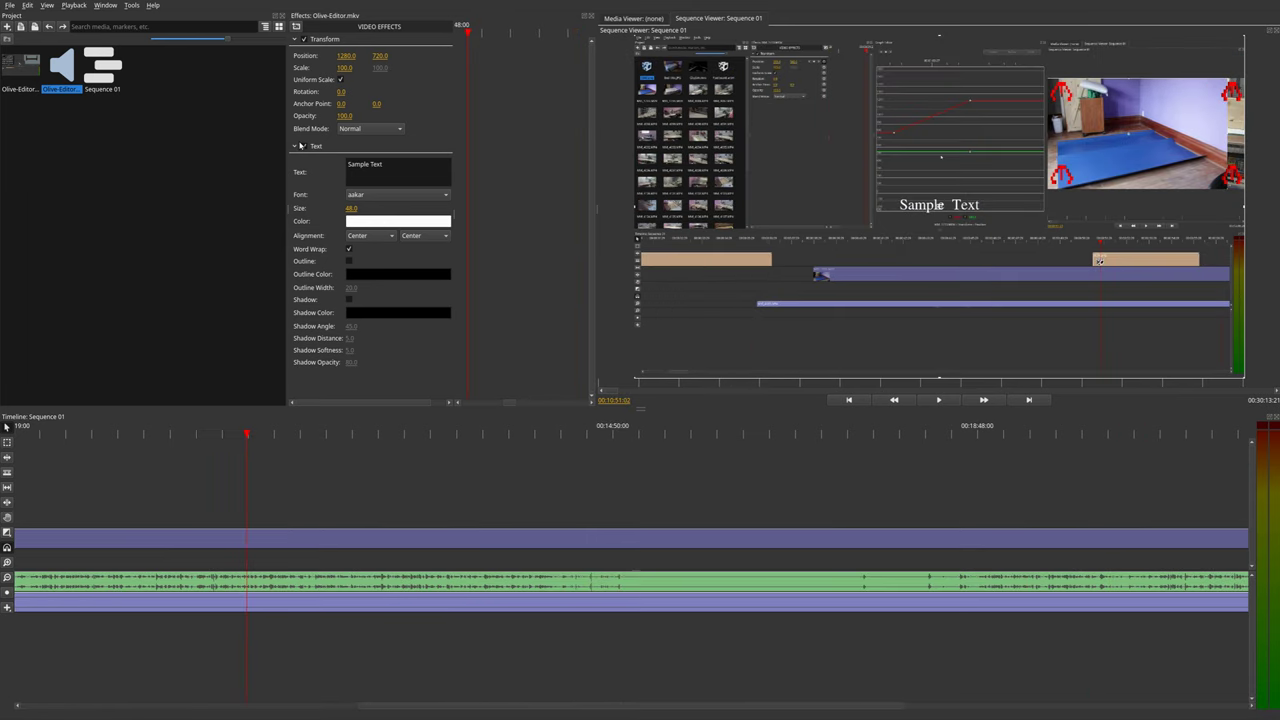
right_click(305, 146)
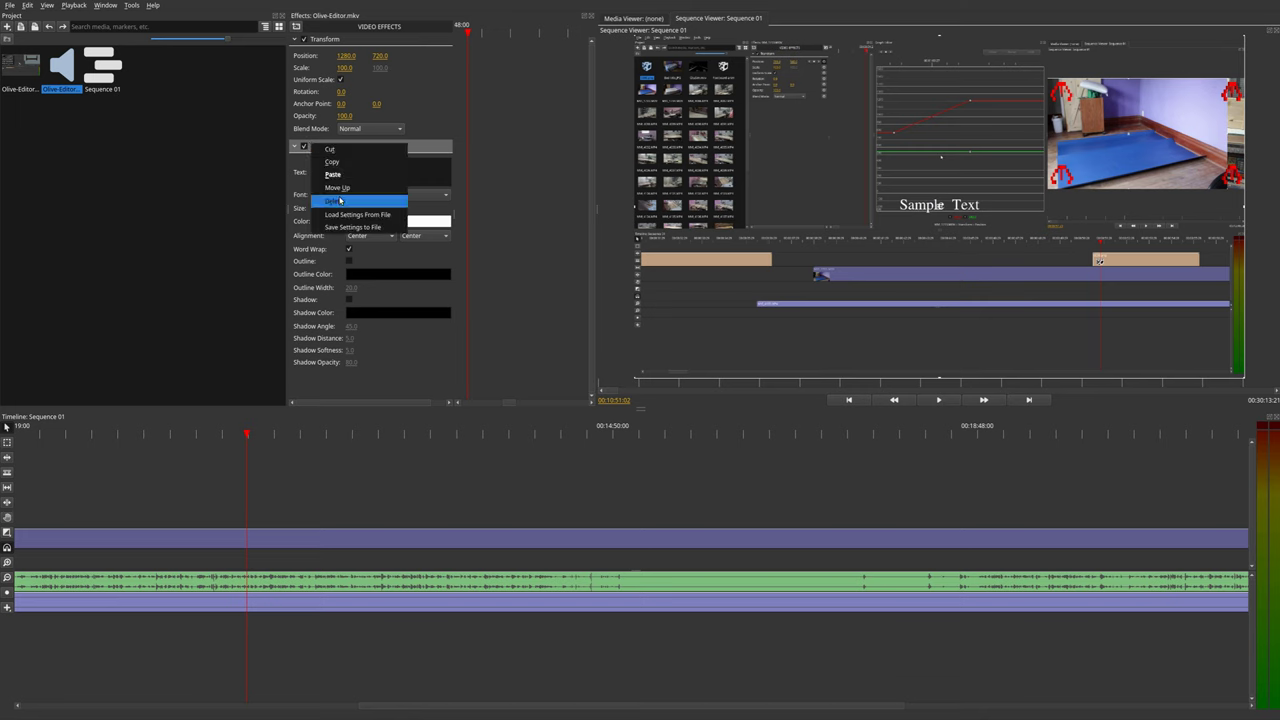
click(339, 201)
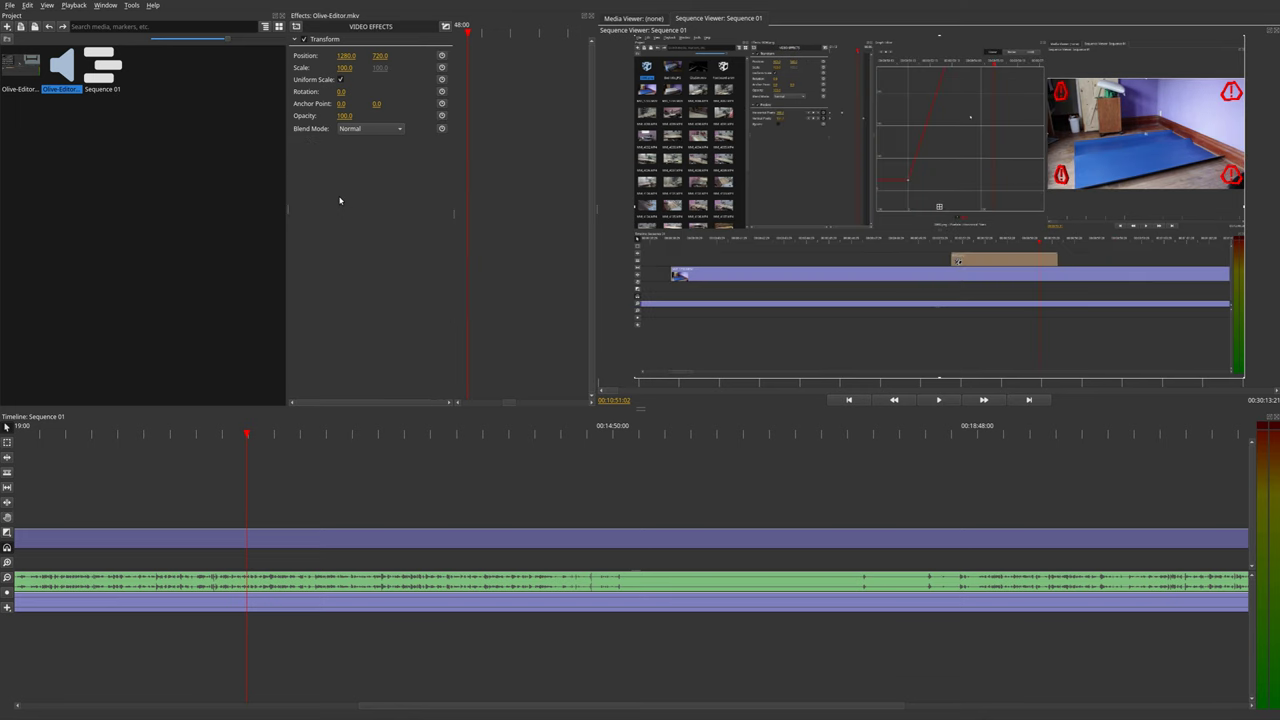
Step: Create a Title clip about 2 min 40 s long above the Olive-Editor.mkv video, park the playhead at 00:06:48:18, and select the clip
click(7, 609)
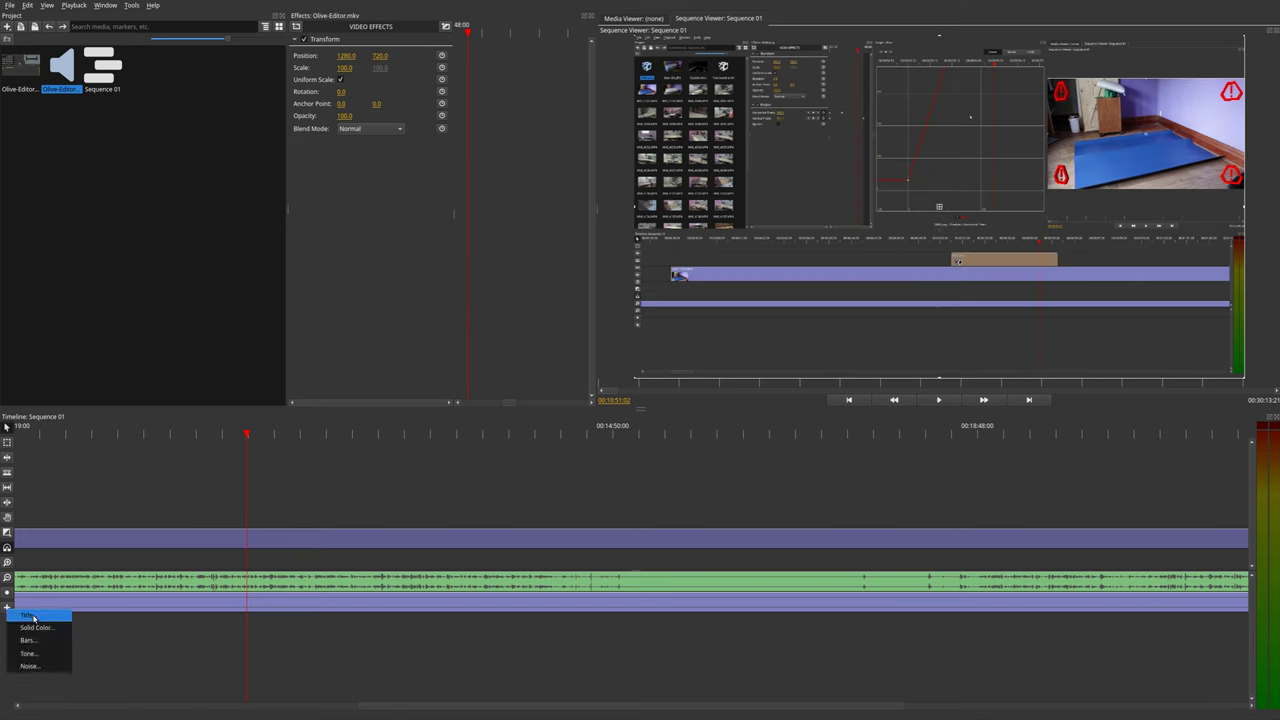
click(35, 618)
mouse_move(47, 490)
mouse_down()
mouse_move(240, 497)
mouse_move(175, 494)
mouse_up()
scroll(236, 497, up, 2)
drag(223, 432, 250, 432)
click(227, 488)
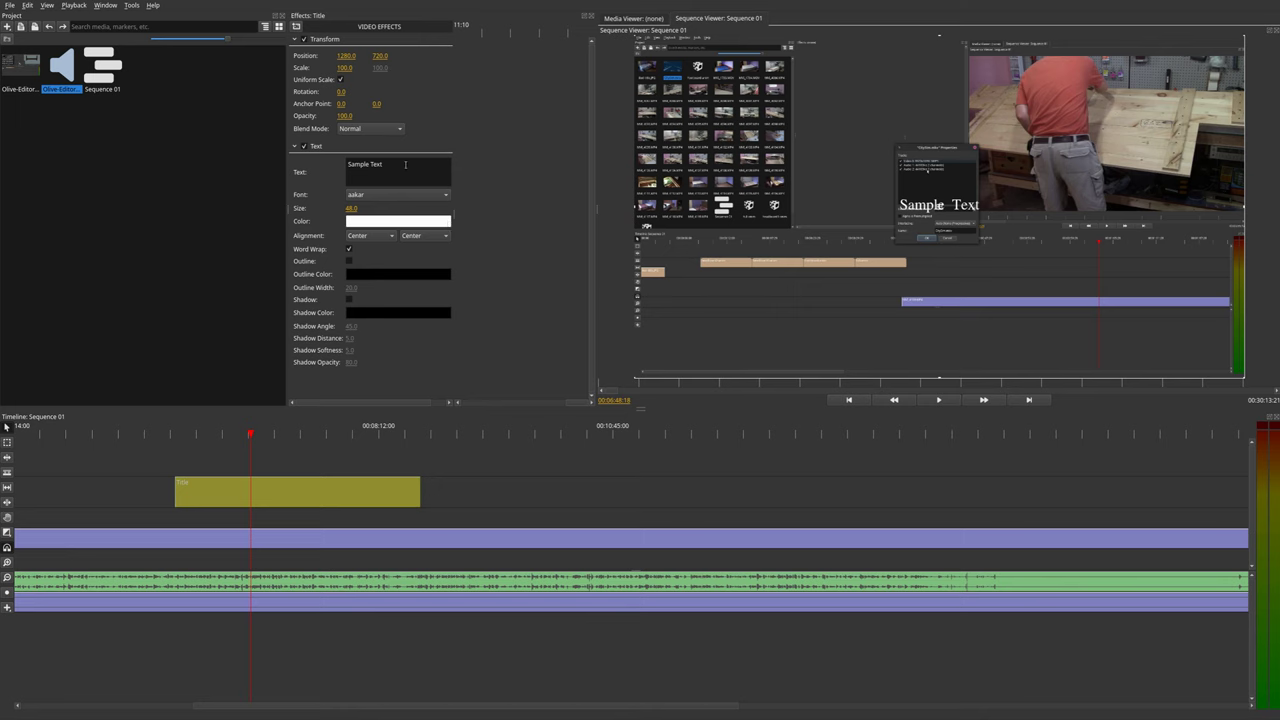
Step: Replace the title's sample text with "Olive Editor" and enlarge the text size to 337
drag(405, 165, 317, 159)
text(Olive Editor)
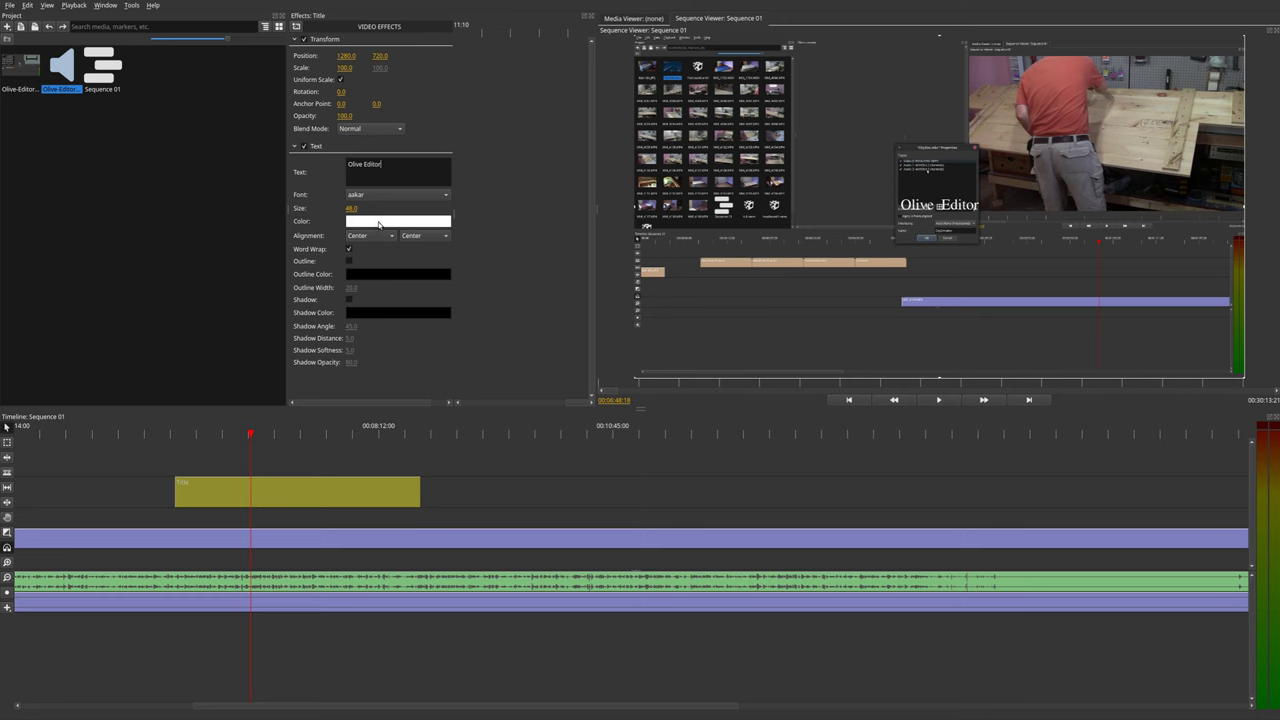
drag(351, 208, 330, 283)
Step: Set the title's text color to bright yellow from the basic colors
click(398, 221)
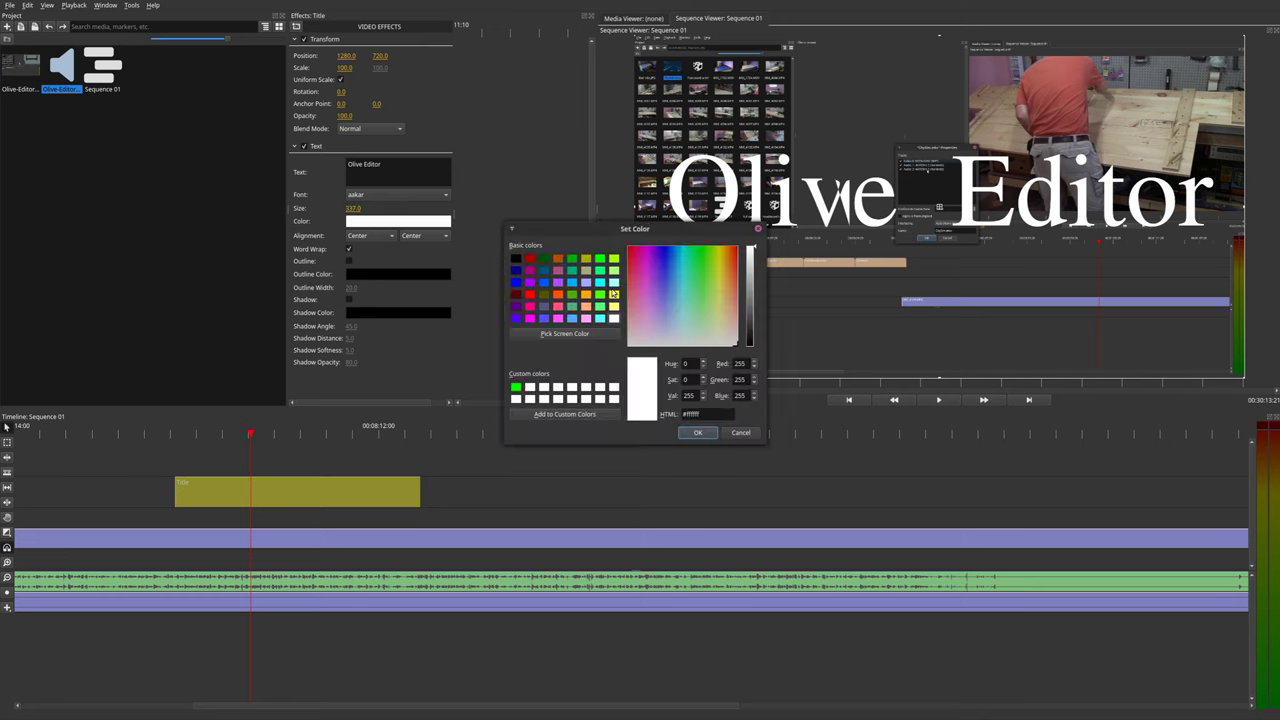
click(614, 295)
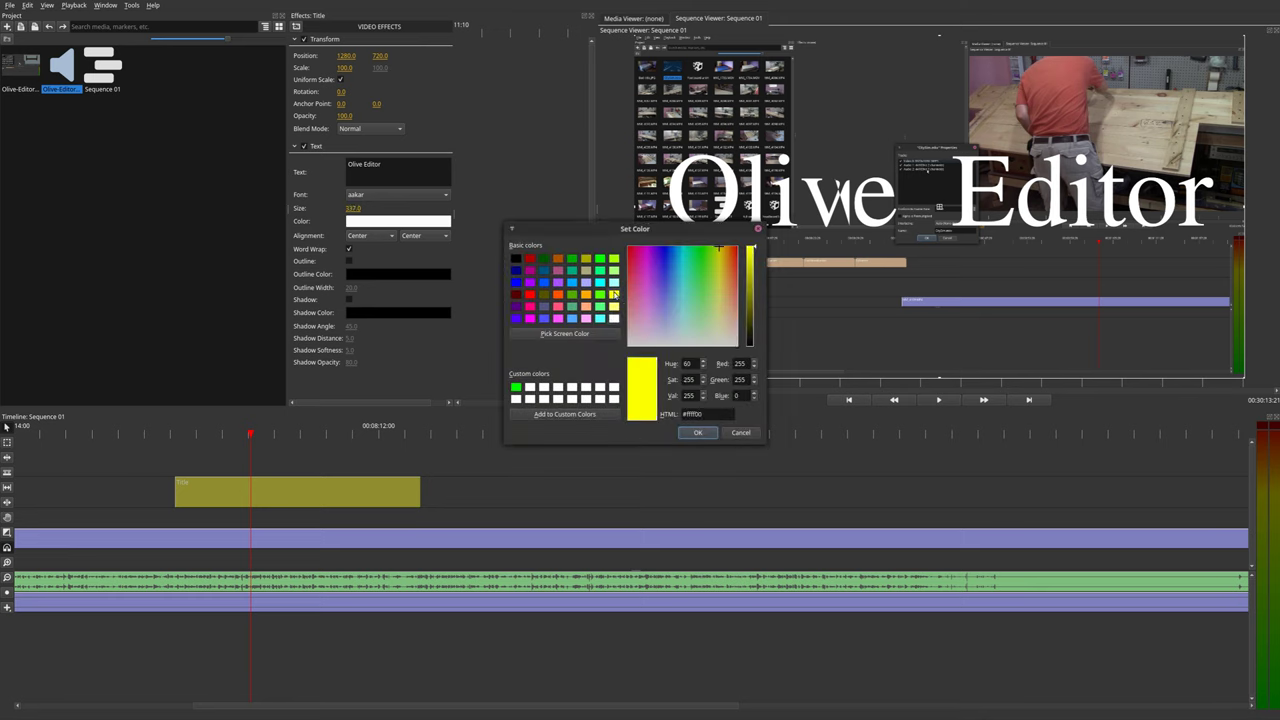
click(698, 432)
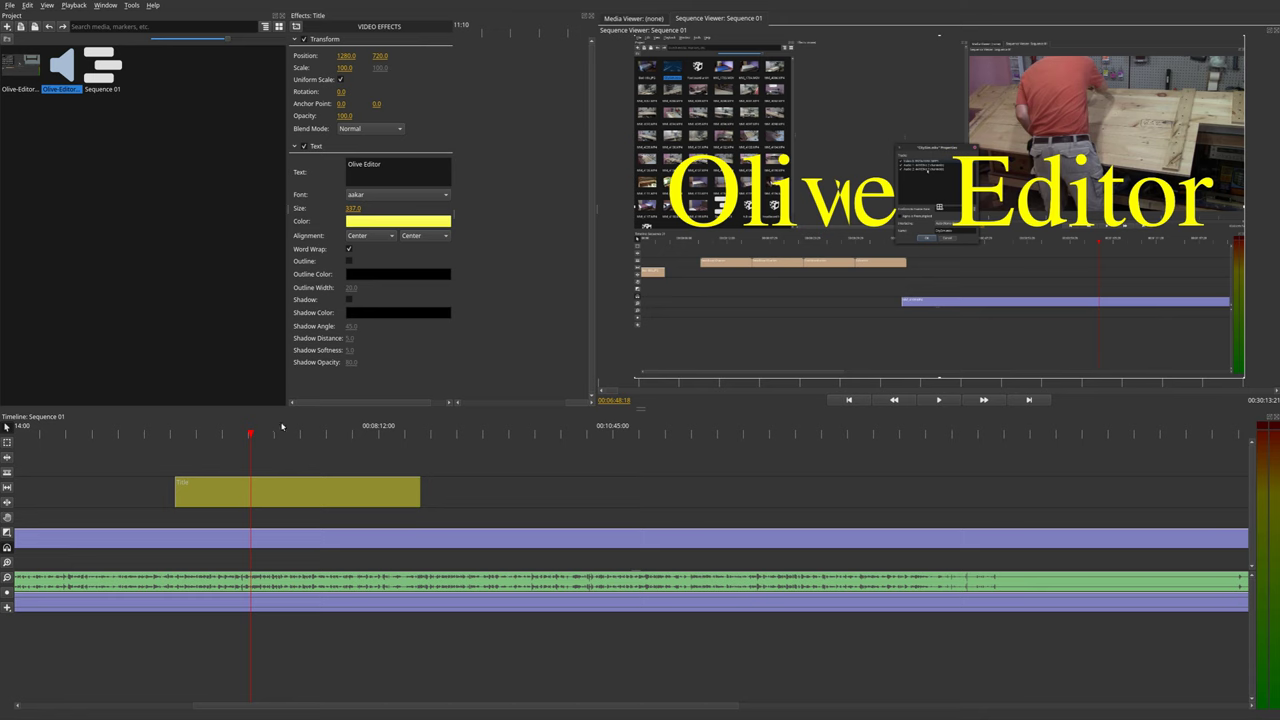
Step: Move the playhead to 00:06:50:17, slightly reduce the title's text size, and try adding a space inside the word "Olive"
mouse_move(251, 434)
mouse_down()
mouse_move(322, 434)
mouse_move(253, 433)
mouse_up()
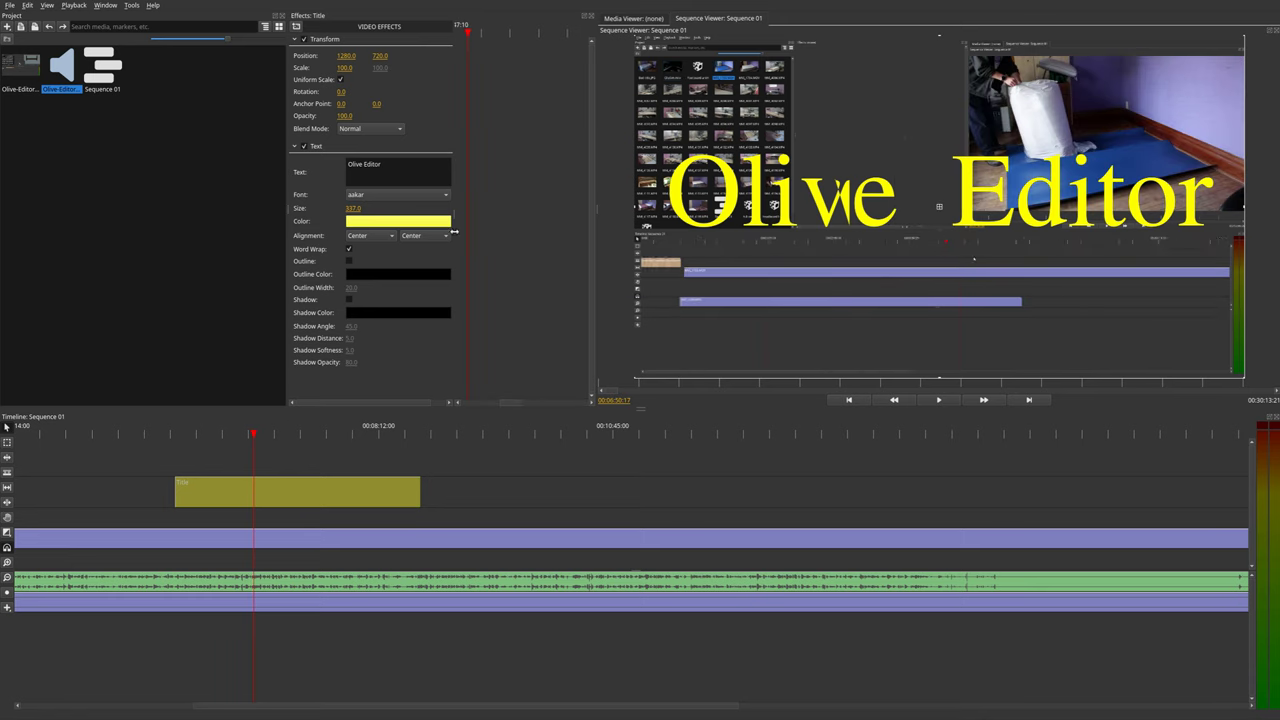
mouse_move(353, 208)
mouse_down()
mouse_move(390, 208)
mouse_move(352, 208)
mouse_up()
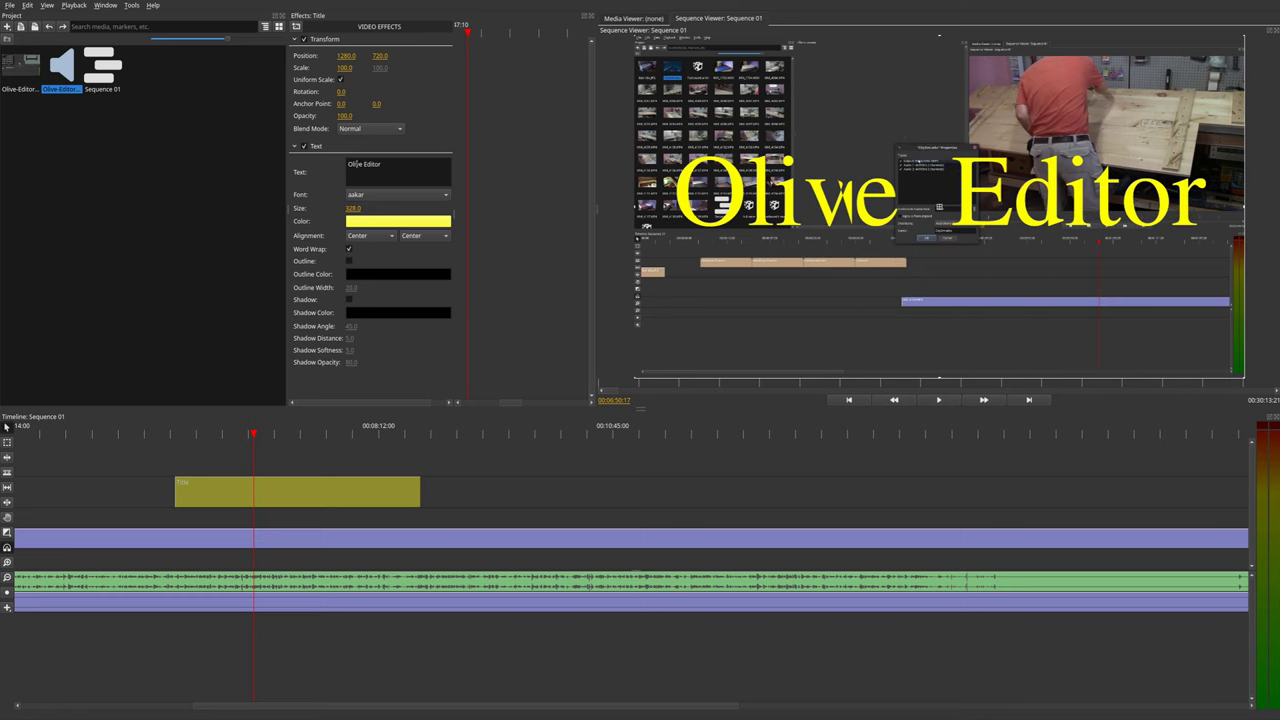
click(351, 164)
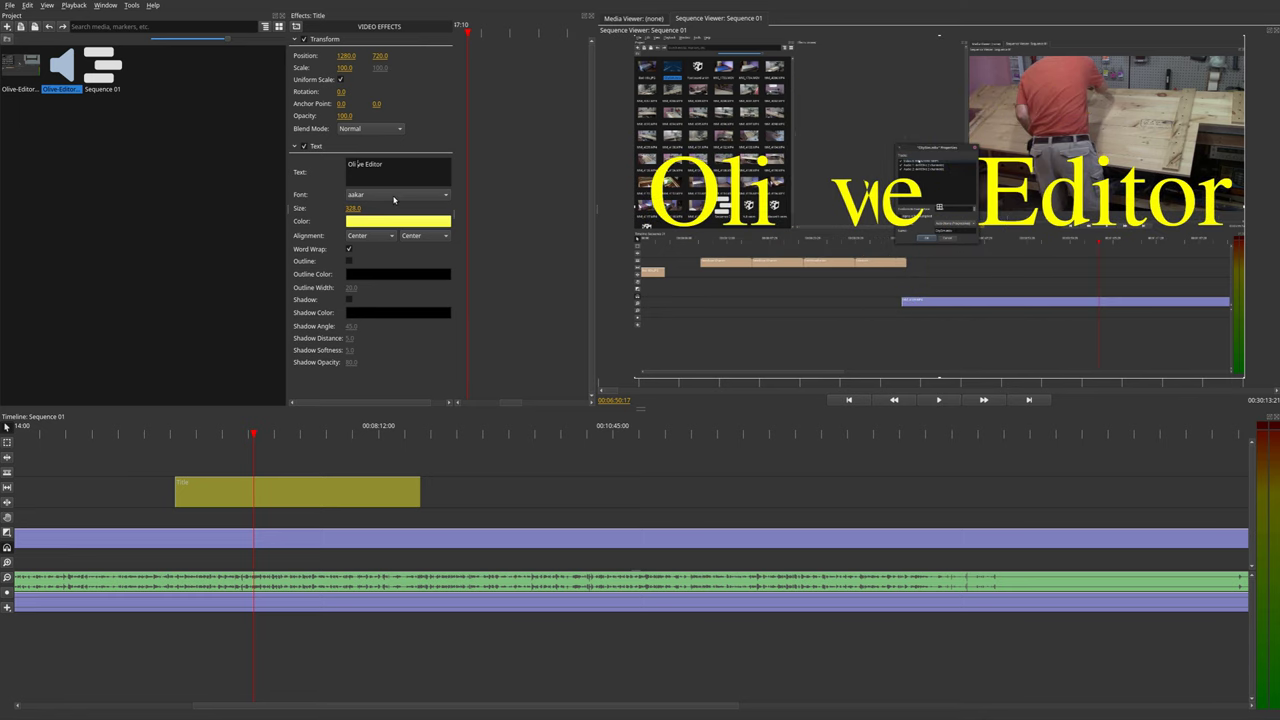
key(Delete)
text(v)
key(Left)
key(BackSpace)
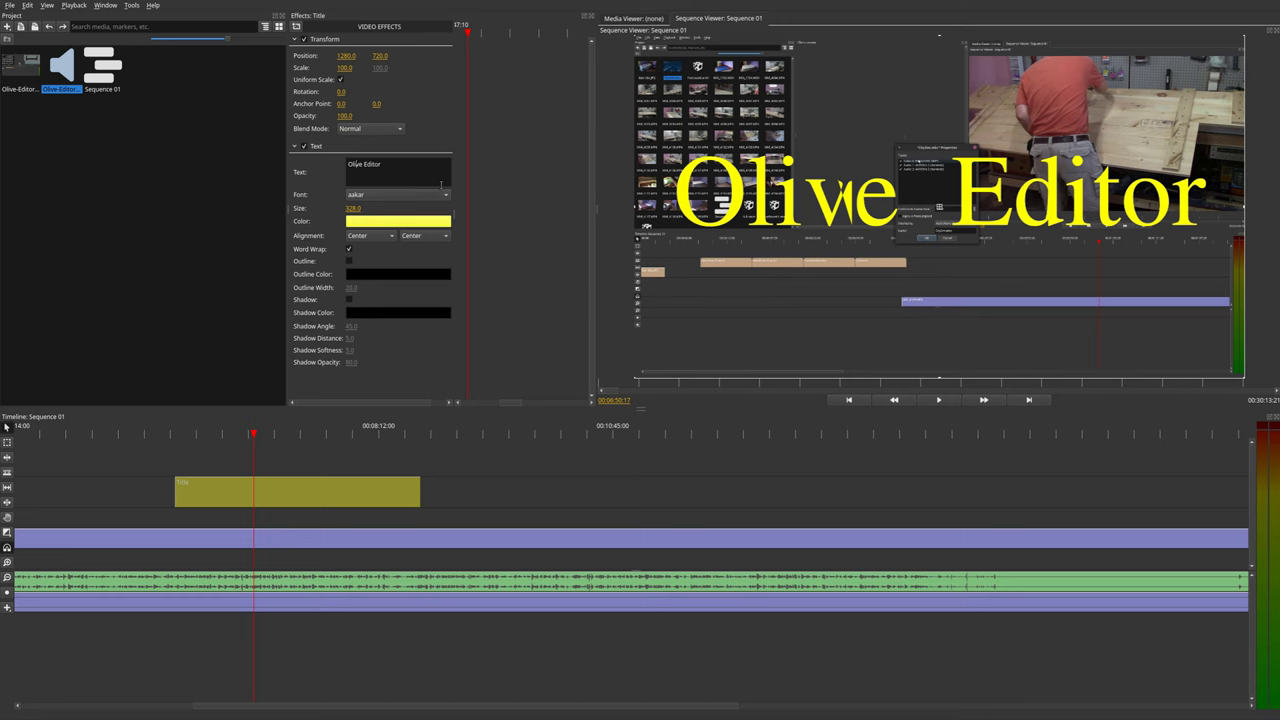
Step: Change the title's font to Dyuthi and increase the text size to 388
drag(400, 165, 330, 167)
click(375, 196)
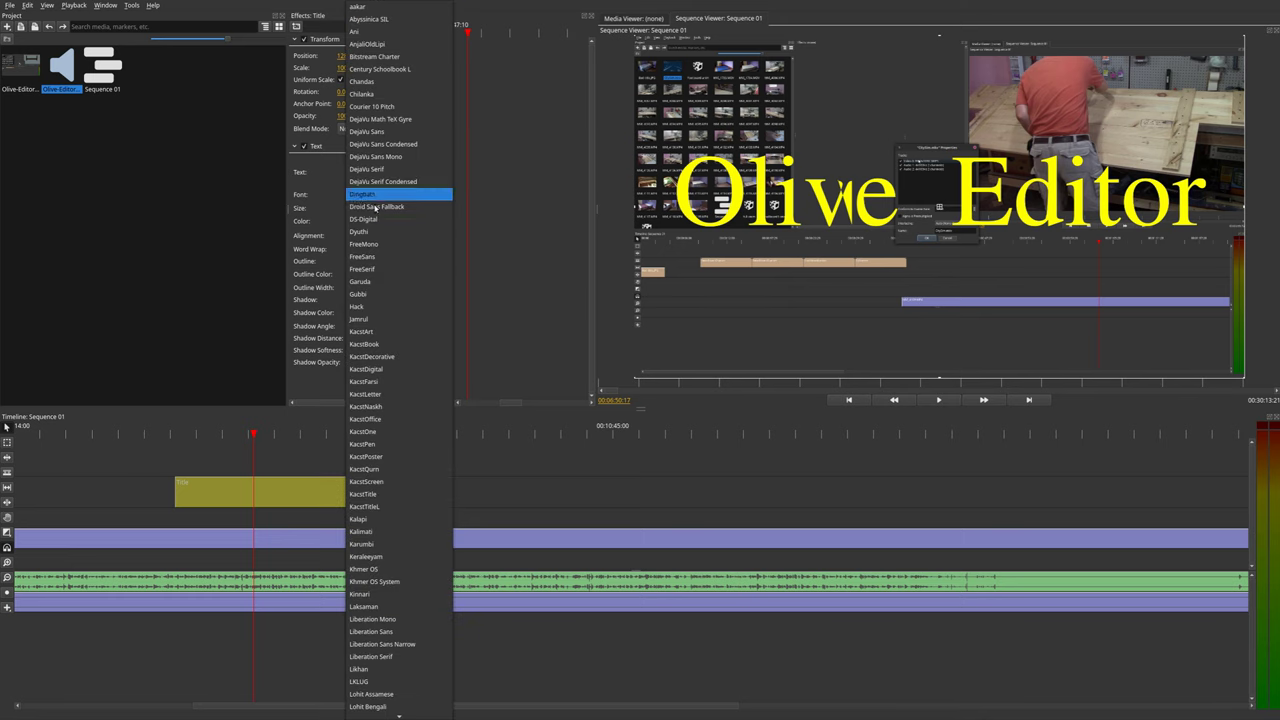
click(373, 231)
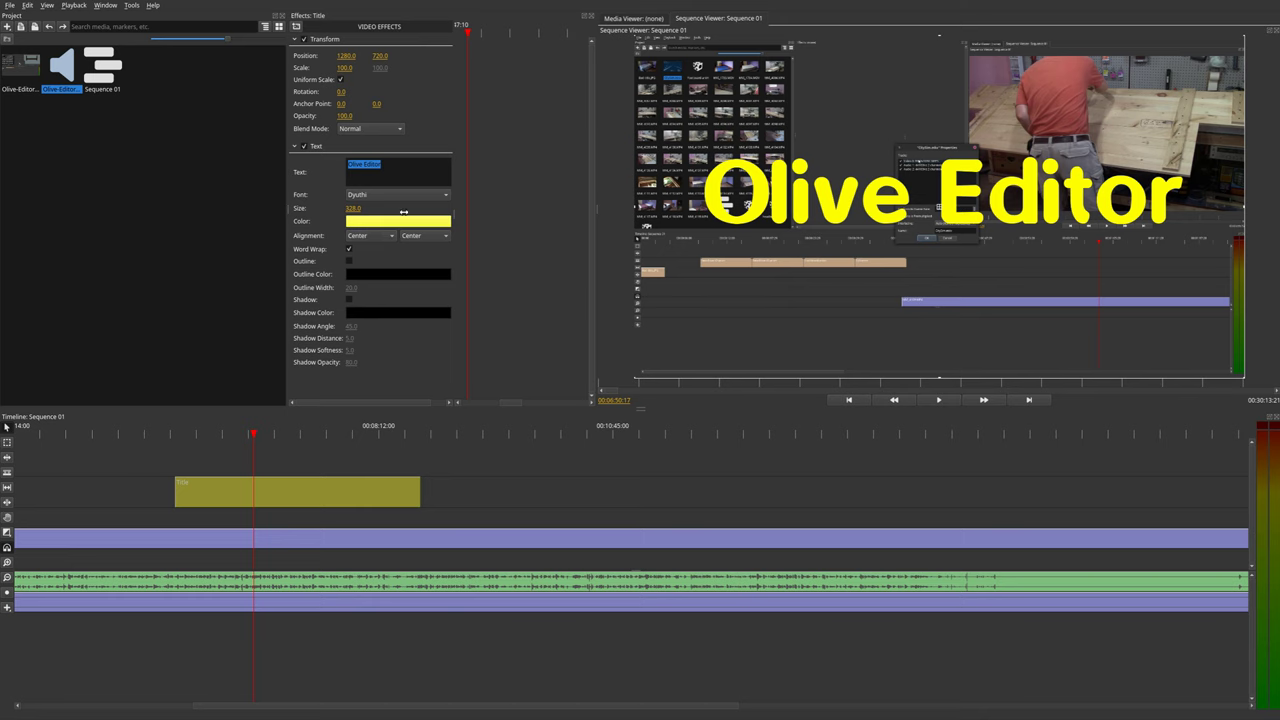
drag(351, 208, 411, 208)
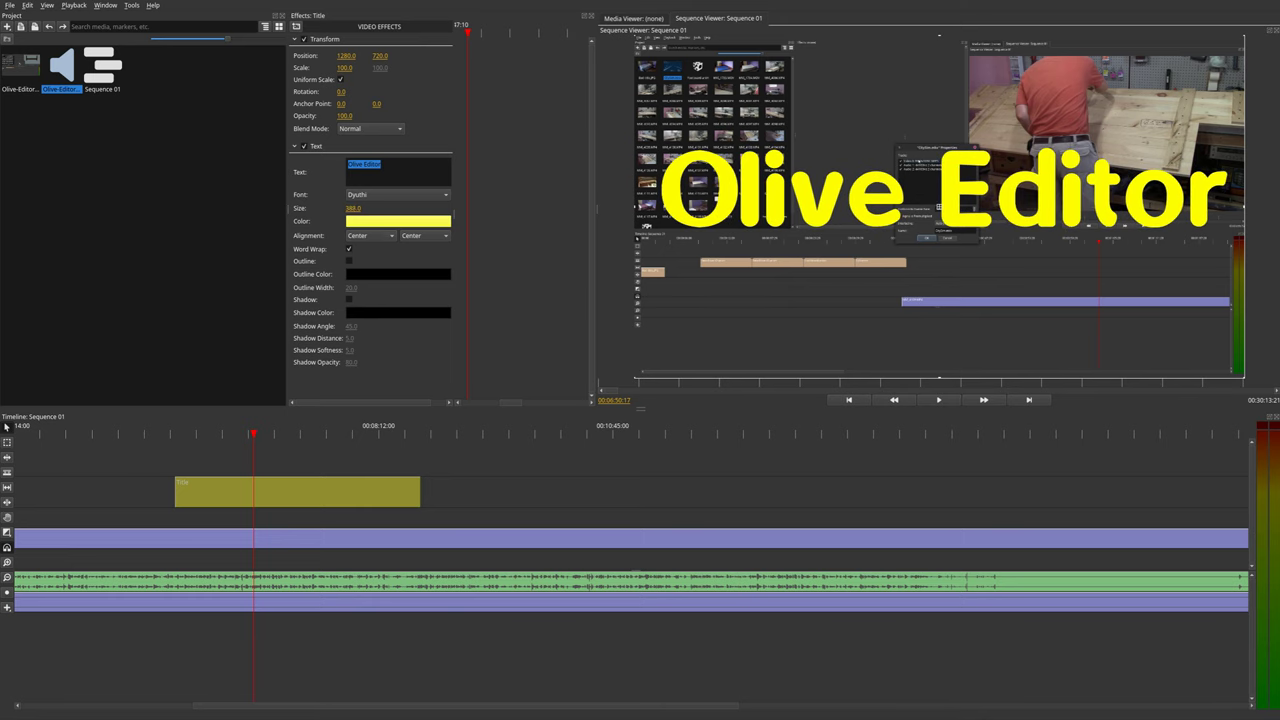
Step: Leave the title's outline off and enable its shadow with an angle of 49, a distance of 22 and a softness of 13
click(350, 261)
click(350, 261)
click(349, 300)
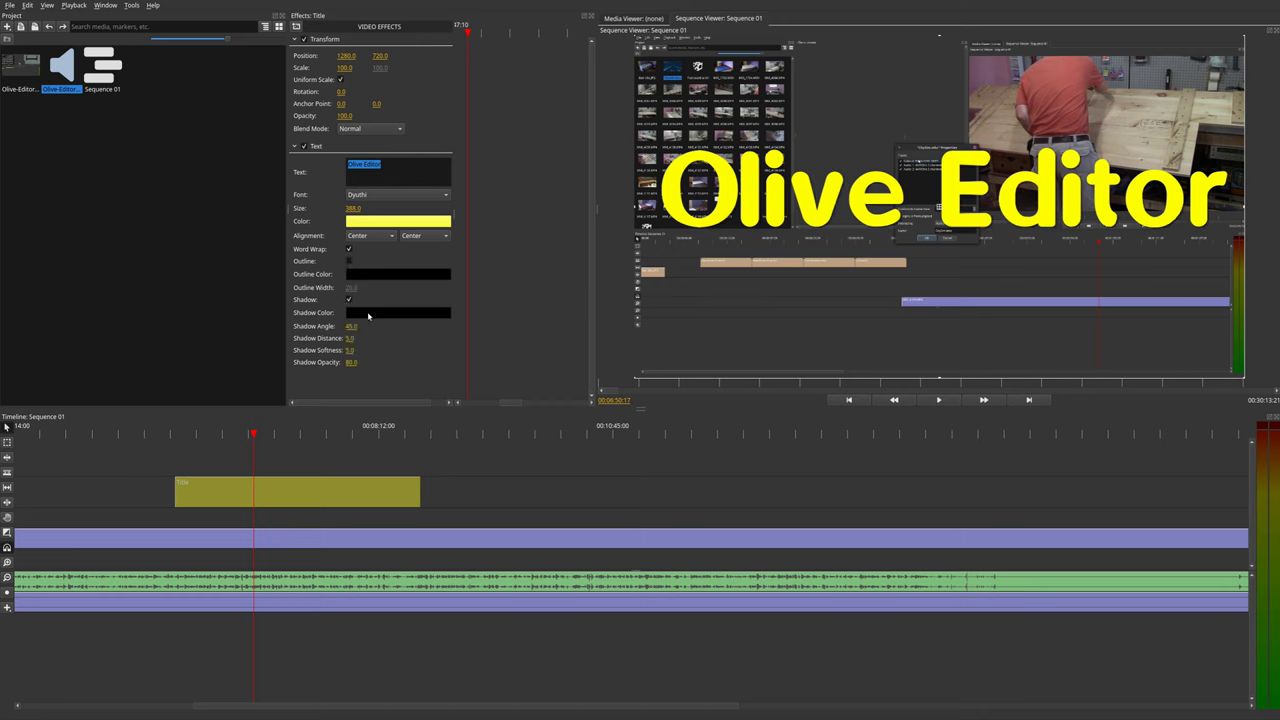
drag(350, 326, 310, 326)
mouse_move(350, 338)
mouse_down()
mouse_move(380, 338)
mouse_move(360, 351)
mouse_move(372, 351)
mouse_up()
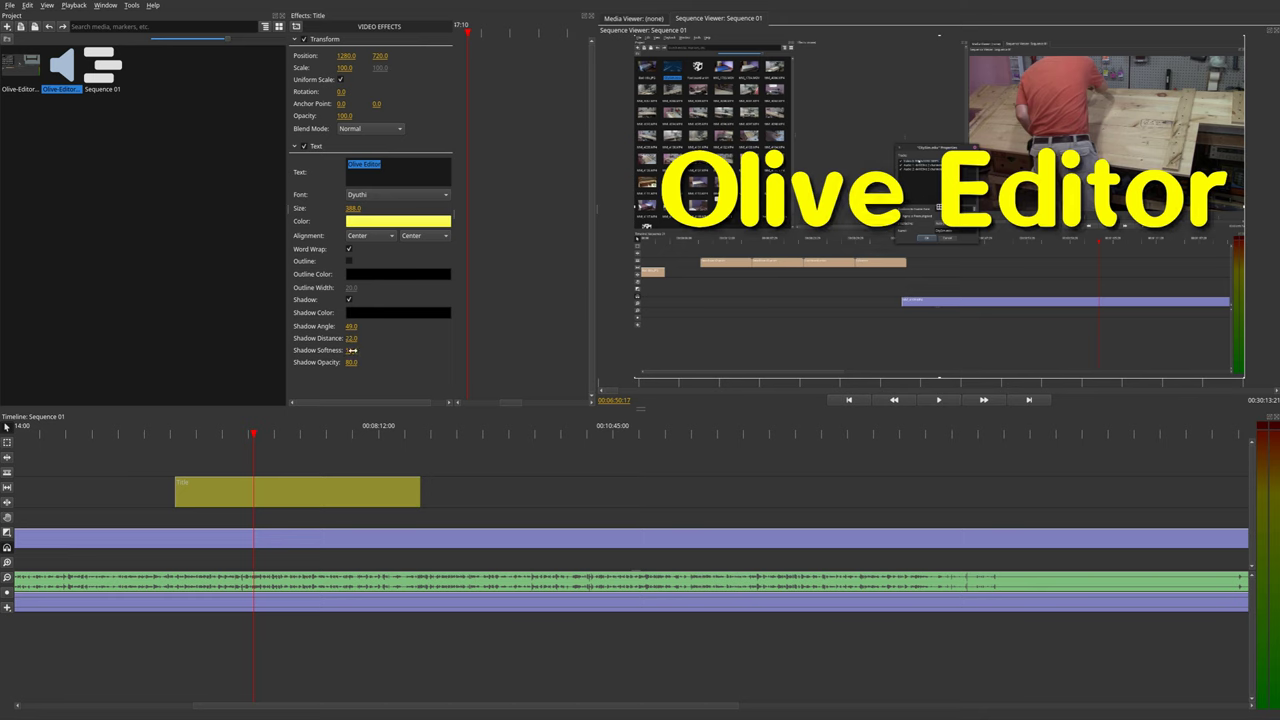
scroll(222, 568, right, 3)
scroll(222, 568, left, 3)
Step: Move the Title clip to the start of the sequence, directly above the Olive-Editor.mkv clip, and preview it at 00:00:21:15
scroll(222, 568, down, 4)
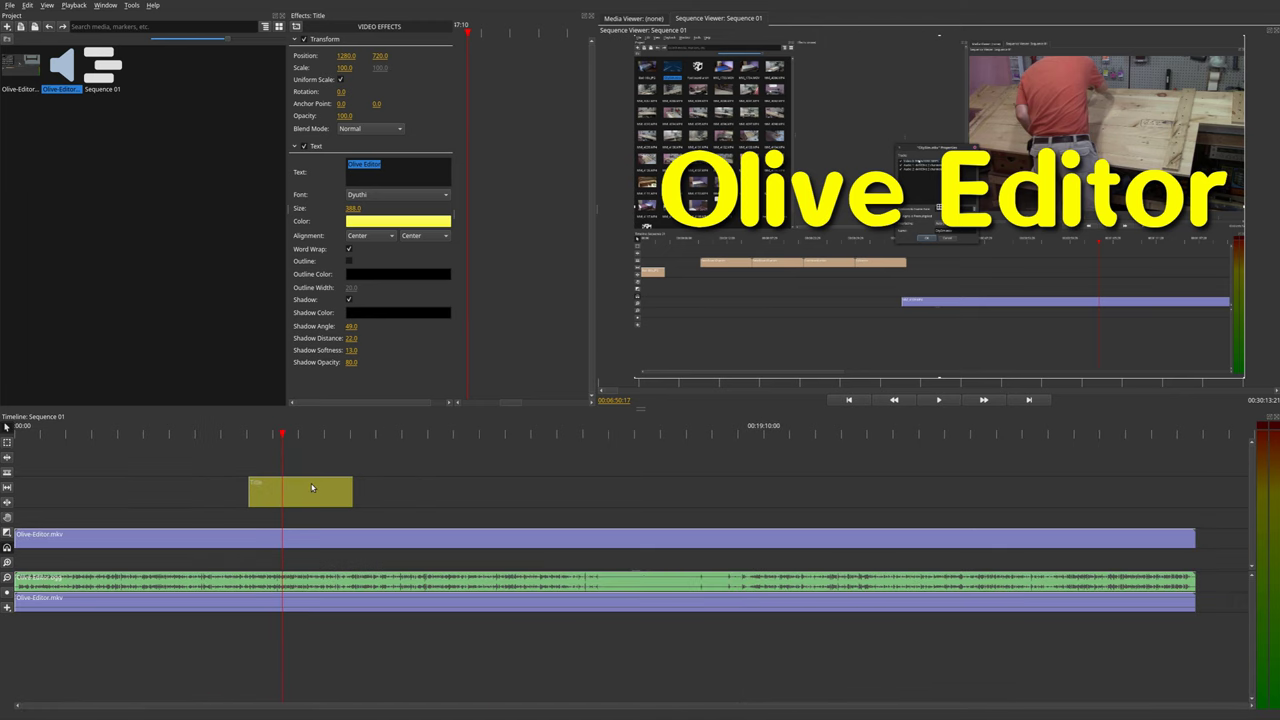
drag(312, 488, 54, 515)
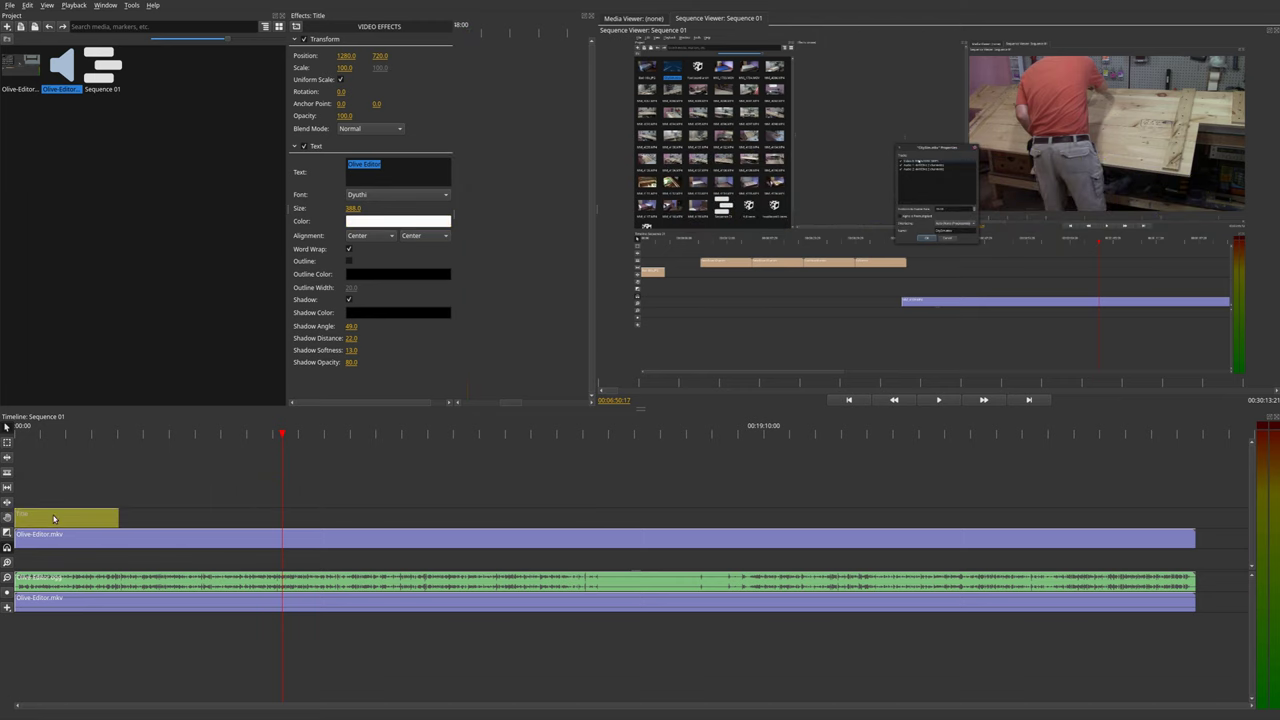
click(29, 430)
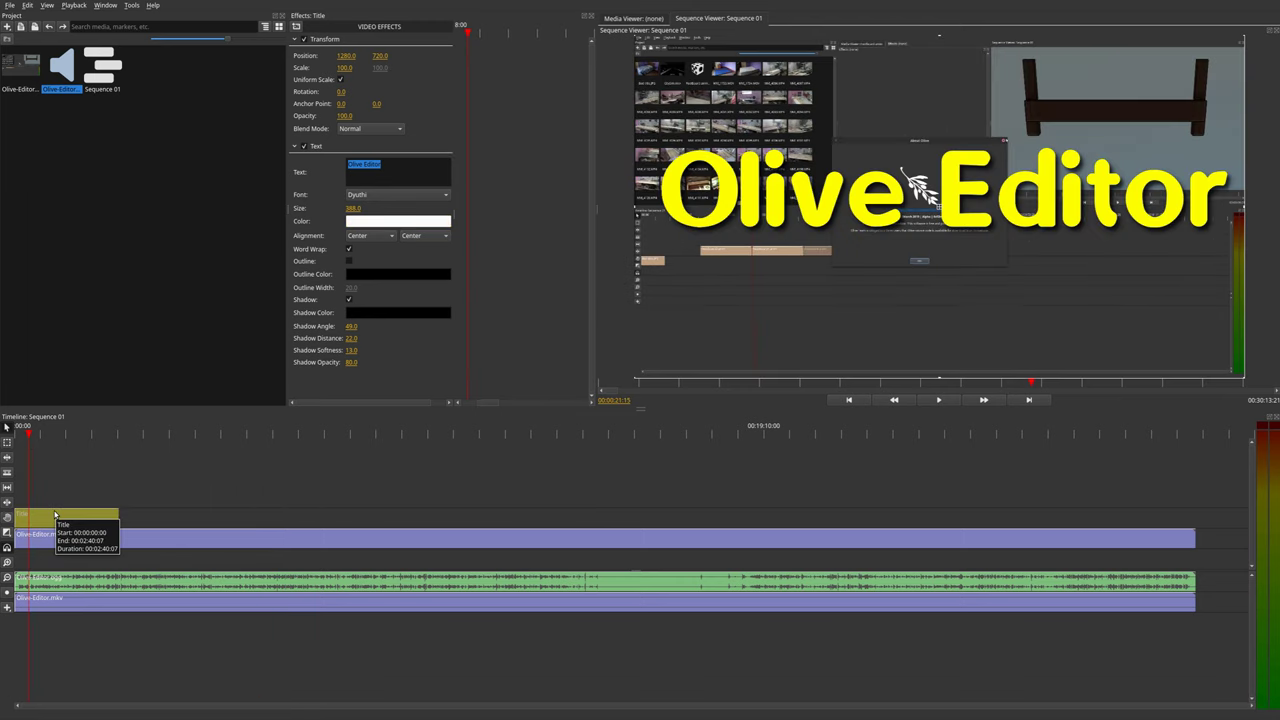
Step: Position the playhead exactly at 00:00:05:00 by entering the timecode
scroll(116, 449, up, 6)
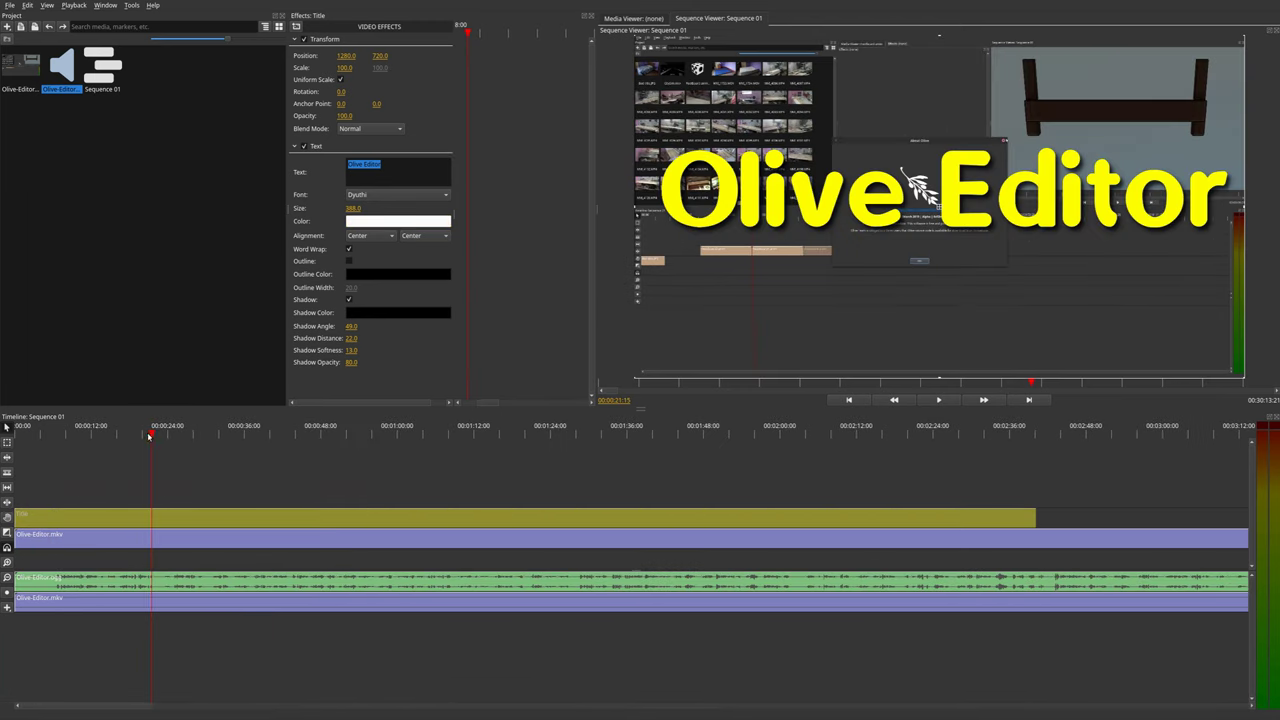
click(68, 436)
drag(68, 436, 40, 437)
double_click(616, 401)
key(End)
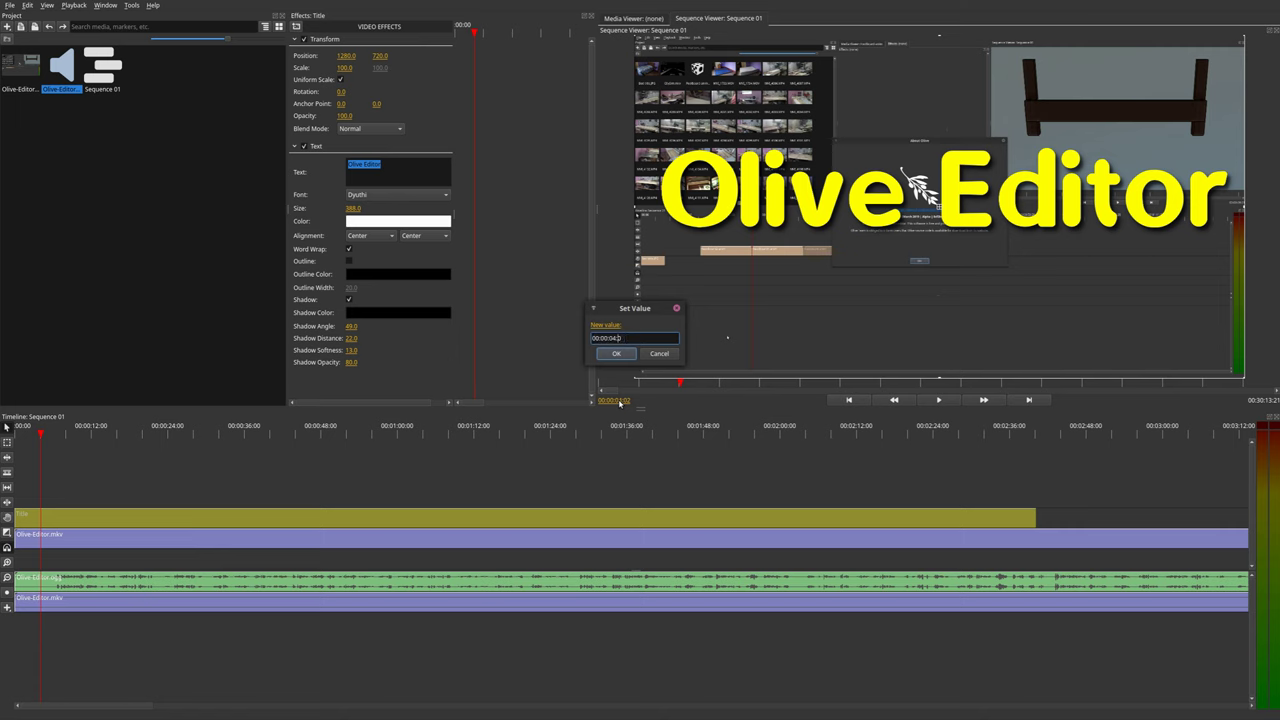
key(BackSpace)
text(5)
key(Return)
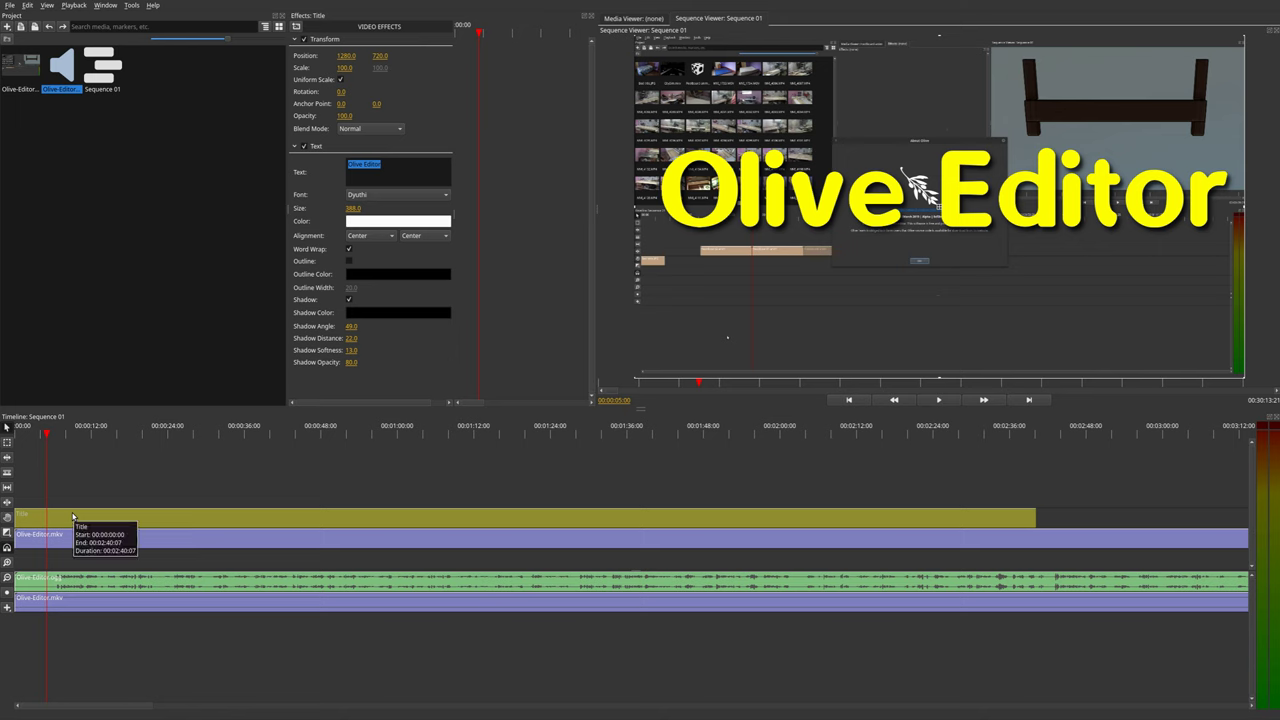
Step: Split the Title clip at 00:00:05:00 and delete the part after the cut
key(c)
click(47, 512)
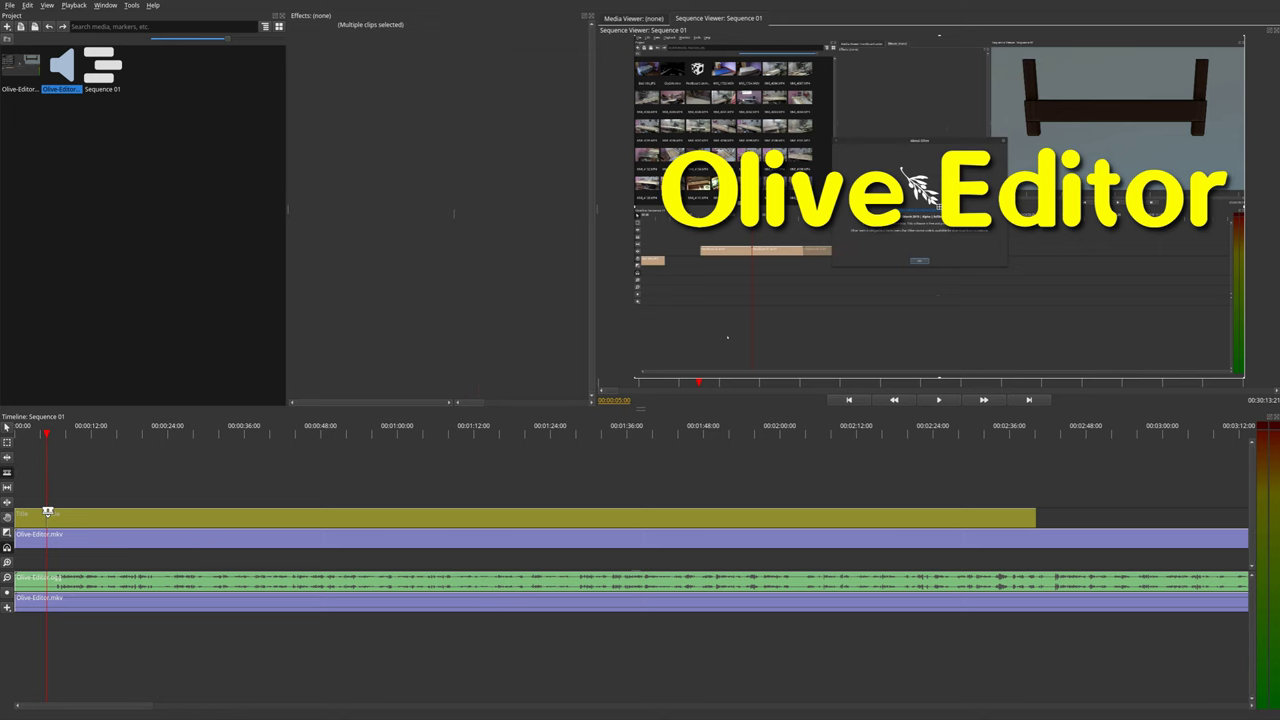
click(168, 491)
click(155, 520)
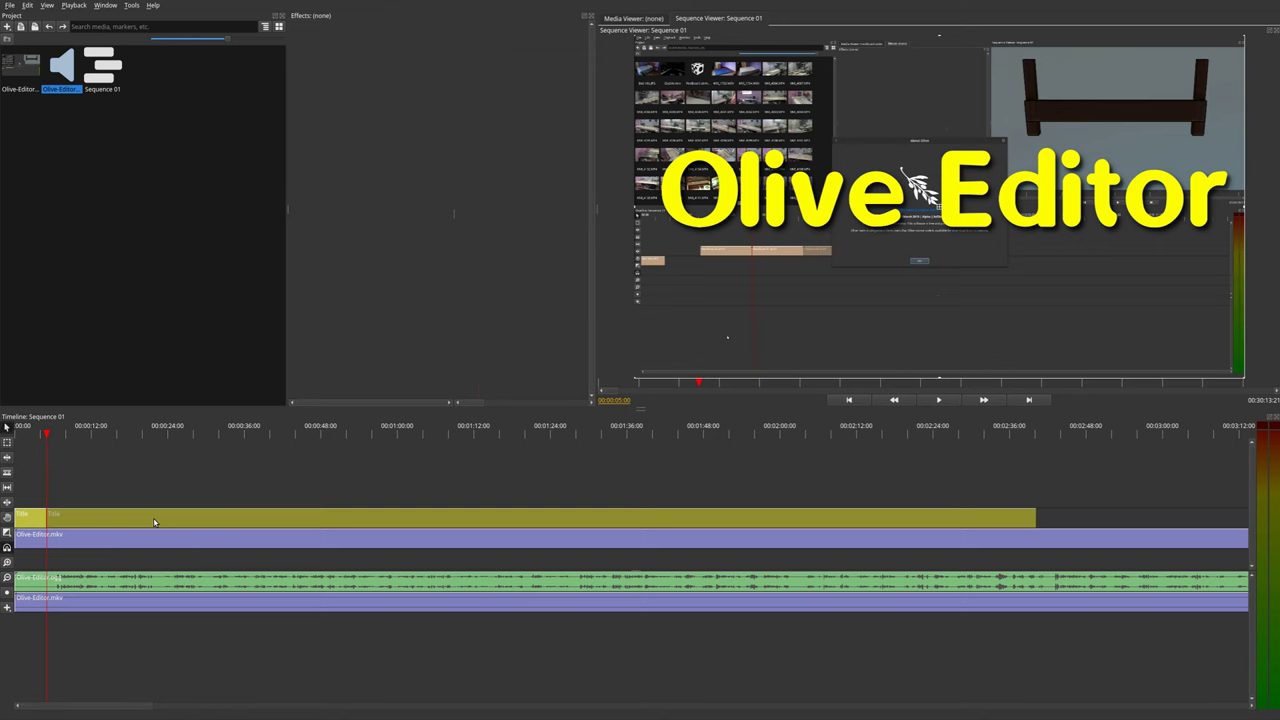
key(Delete)
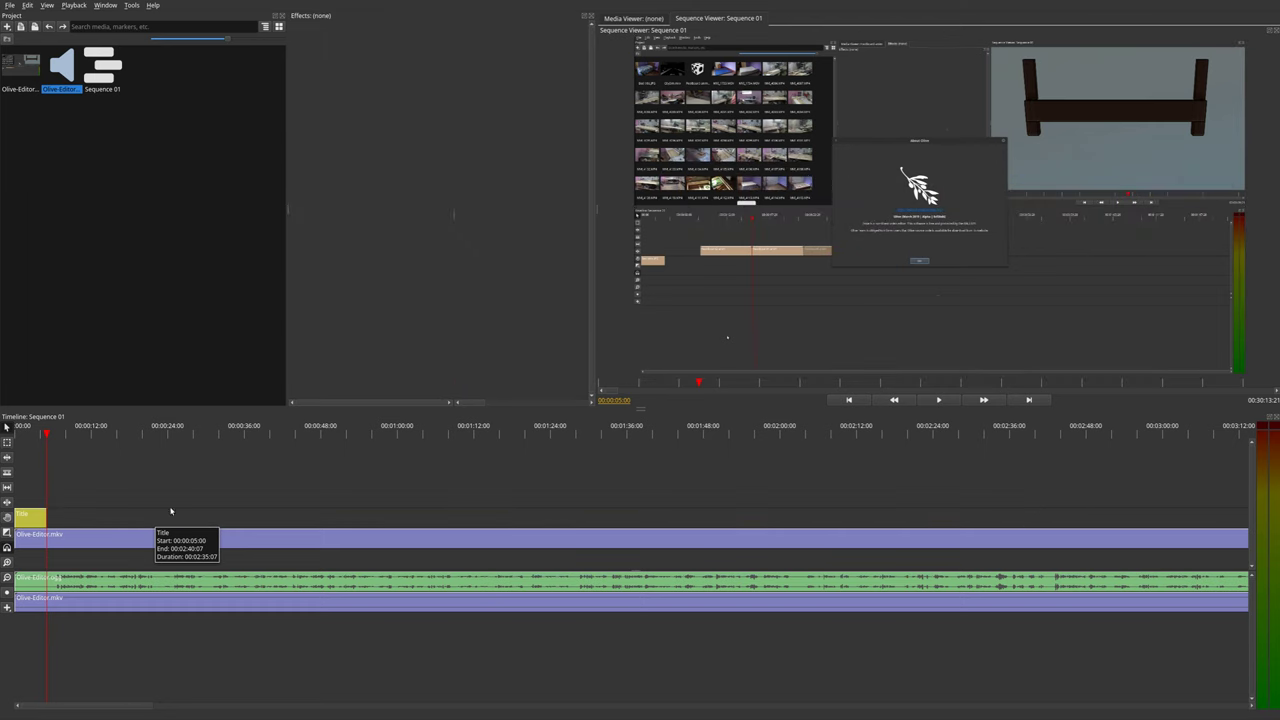
Step: Apply Cross Dissolve transitions to both ends of the Title clip, and delete the one at its start
click(24, 514)
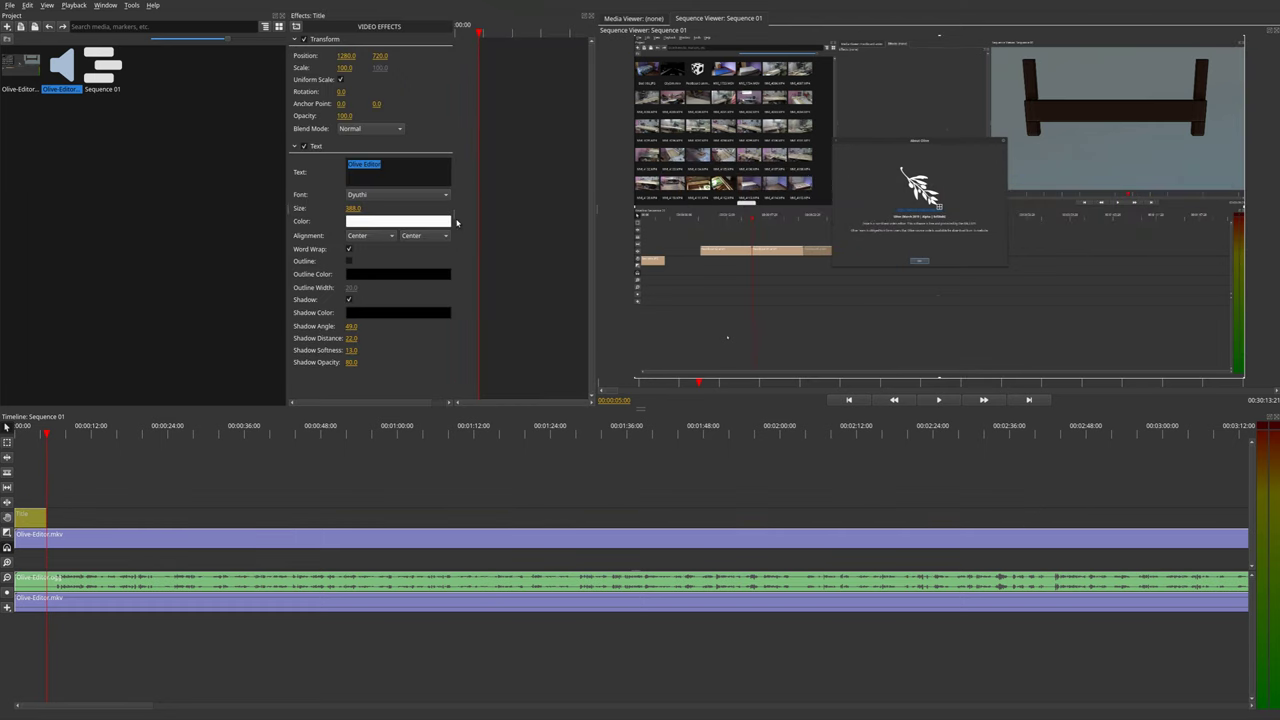
drag(455, 217, 482, 213)
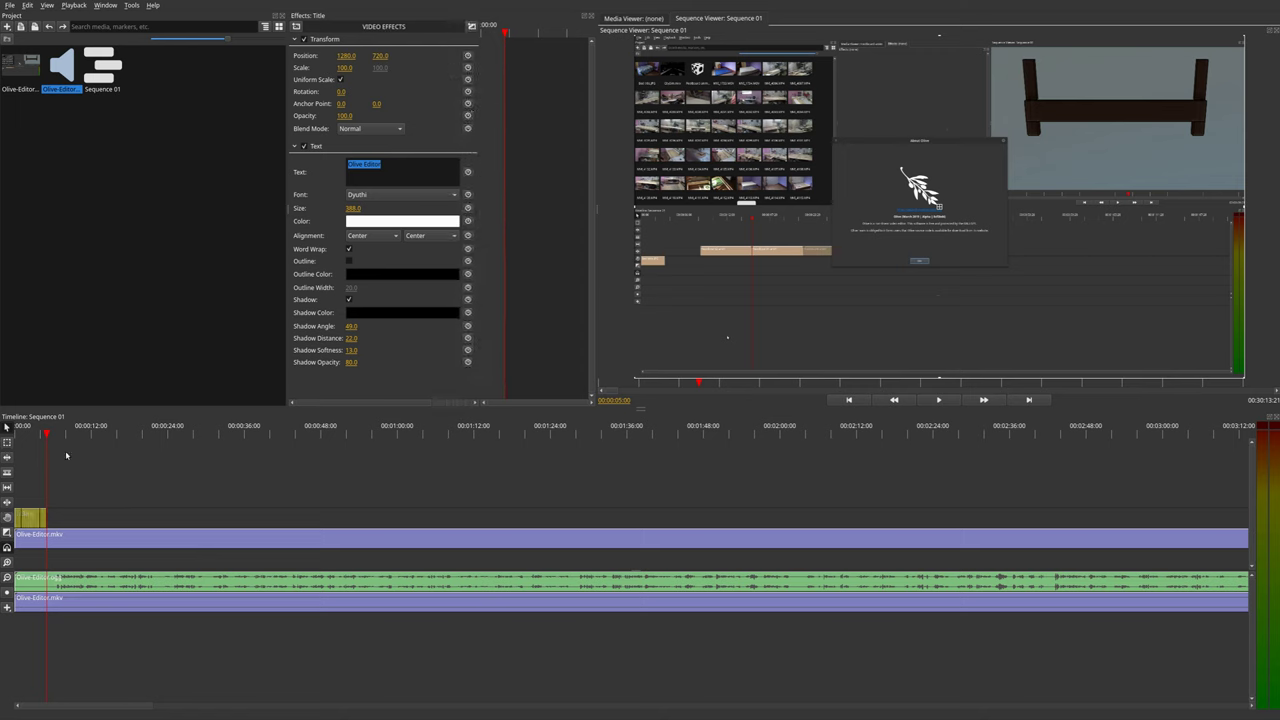
click(20, 516)
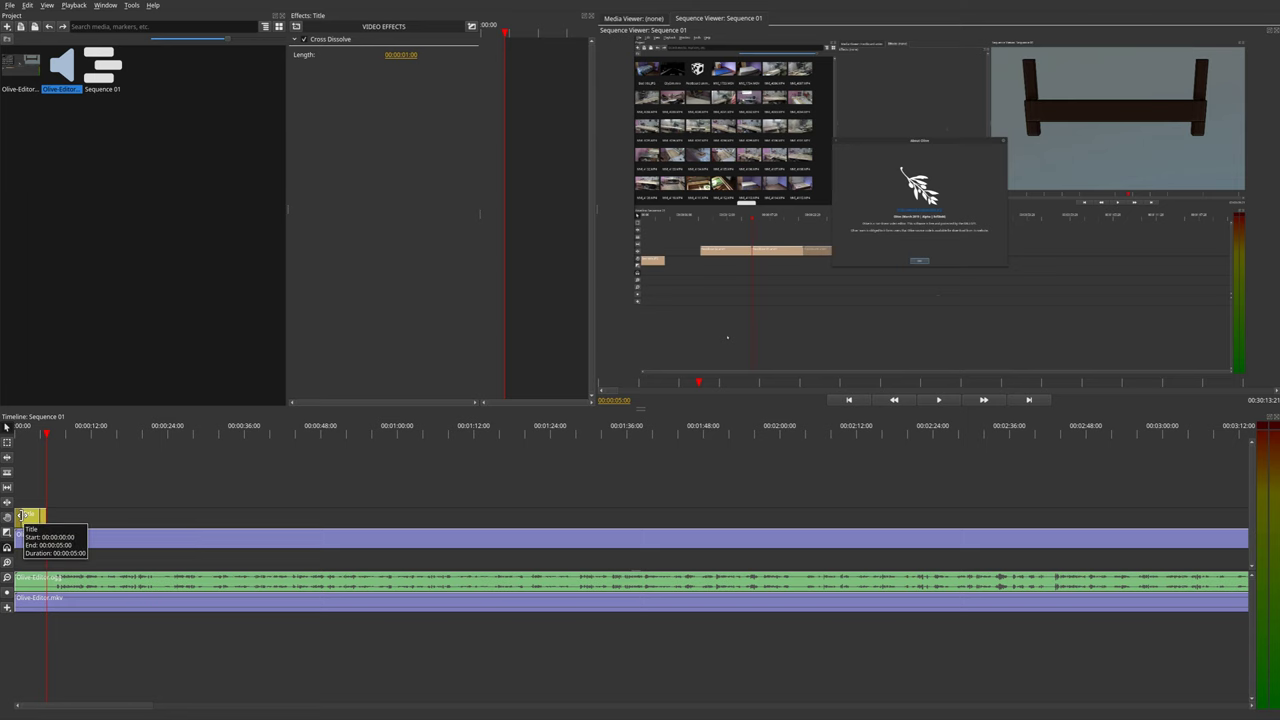
key(Delete)
Step: Play the sequence from 00:00:01:03 past the end of the title to preview its fade-out
click(22, 436)
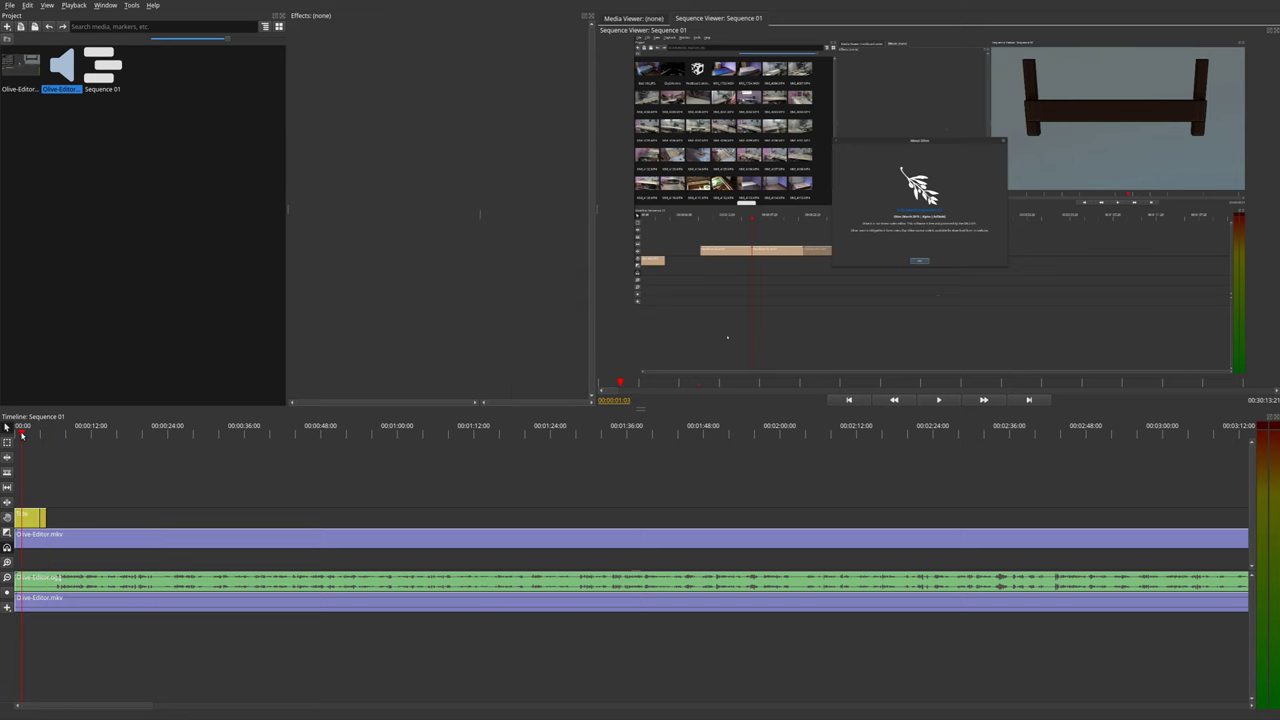
key(space)
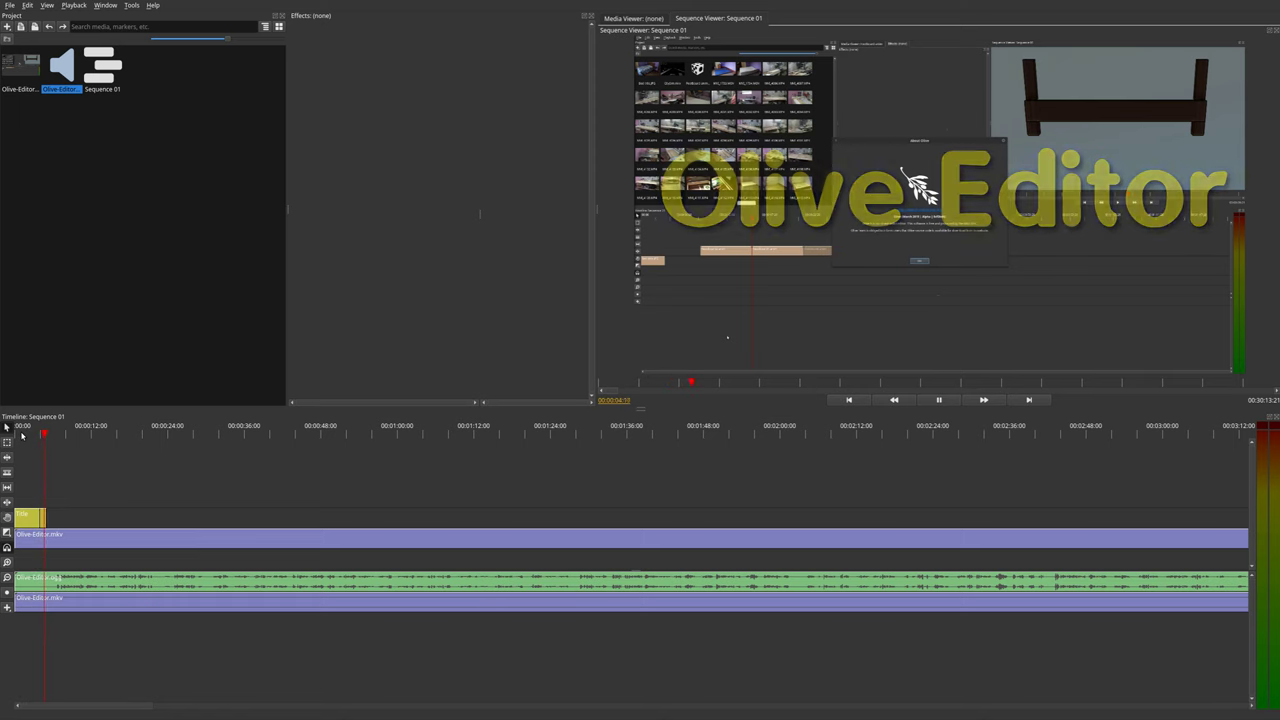
key(space)
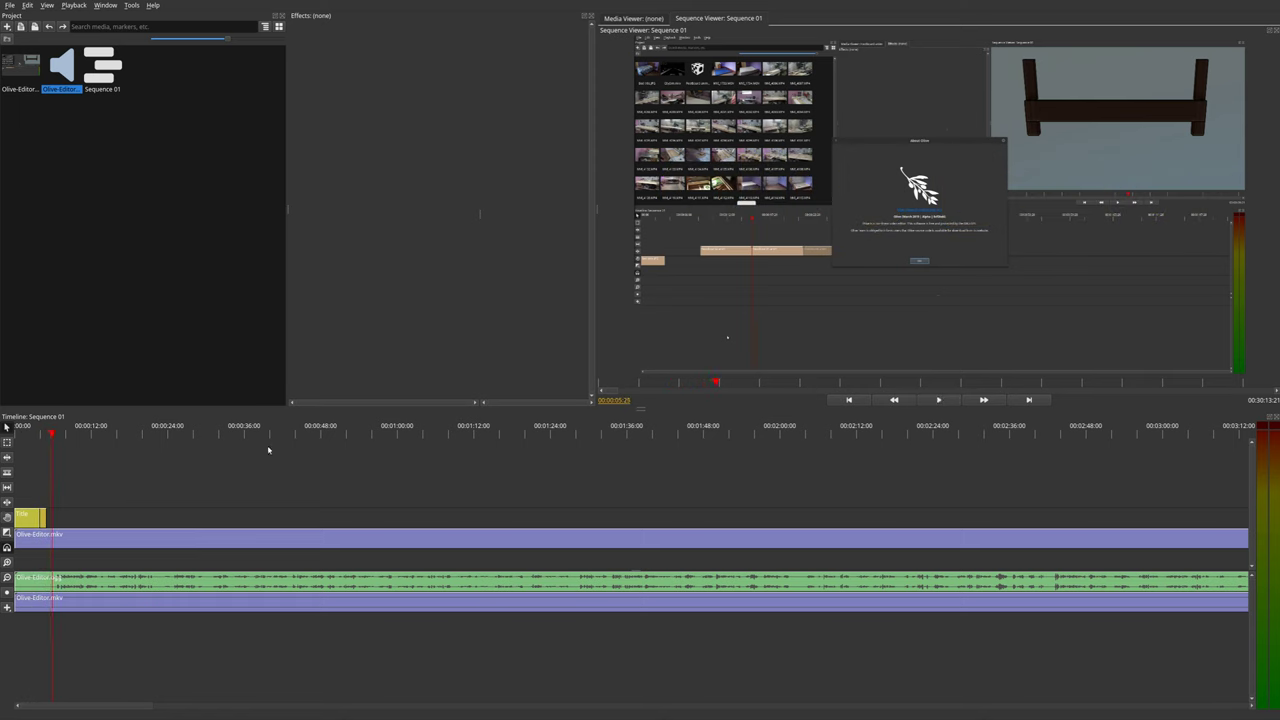
Step: Create a Solid Color clip from about 00:00:33 to 00:00:57 above the title's track, place the playhead at 00:00:43:04, and select the clip
click(7, 607)
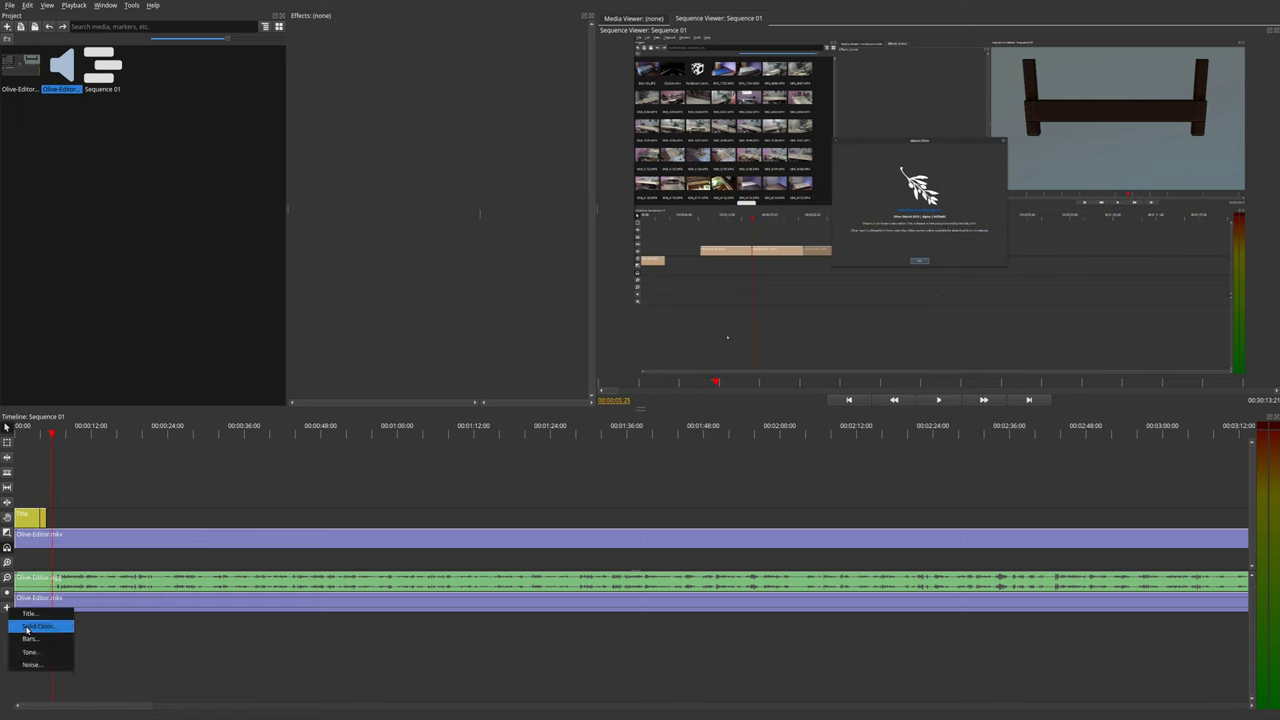
click(28, 628)
drag(223, 491, 378, 491)
drag(266, 432, 289, 432)
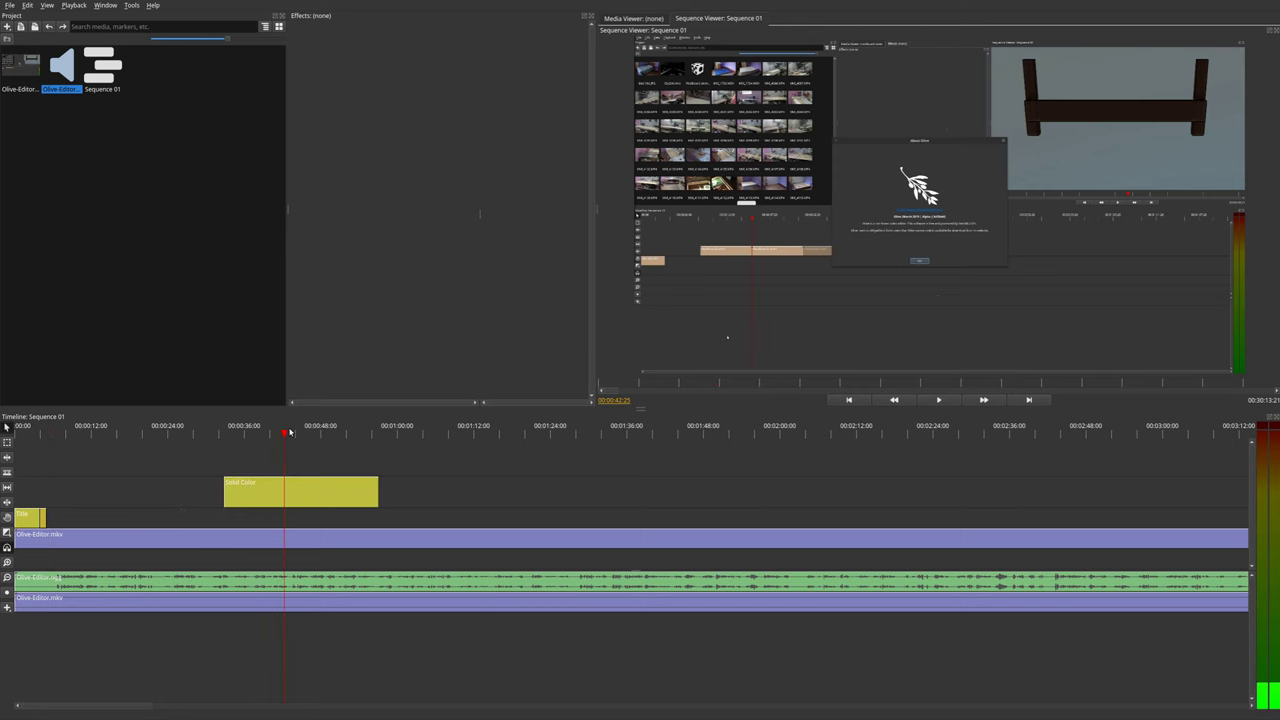
click(295, 493)
Step: Set the solid's type to SMPTE Bars, move the playhead to 00:00:50:22, and switch the type to Checkerboard
click(374, 164)
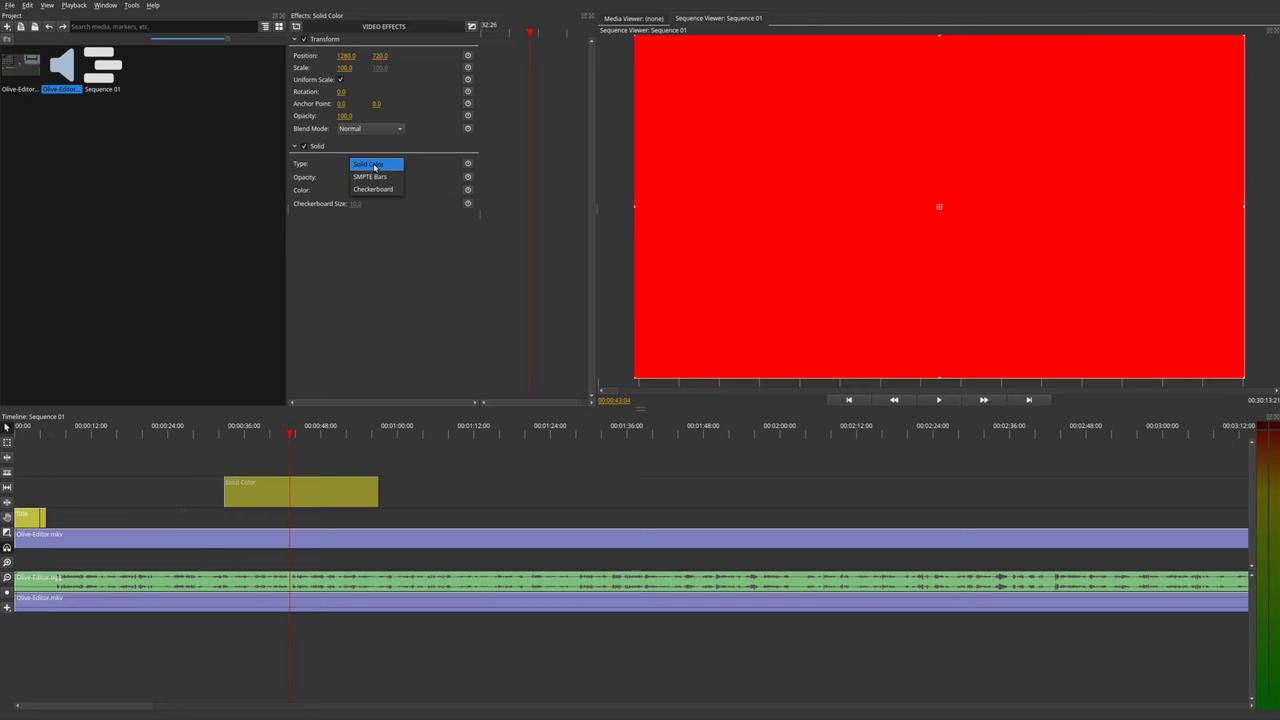
click(372, 178)
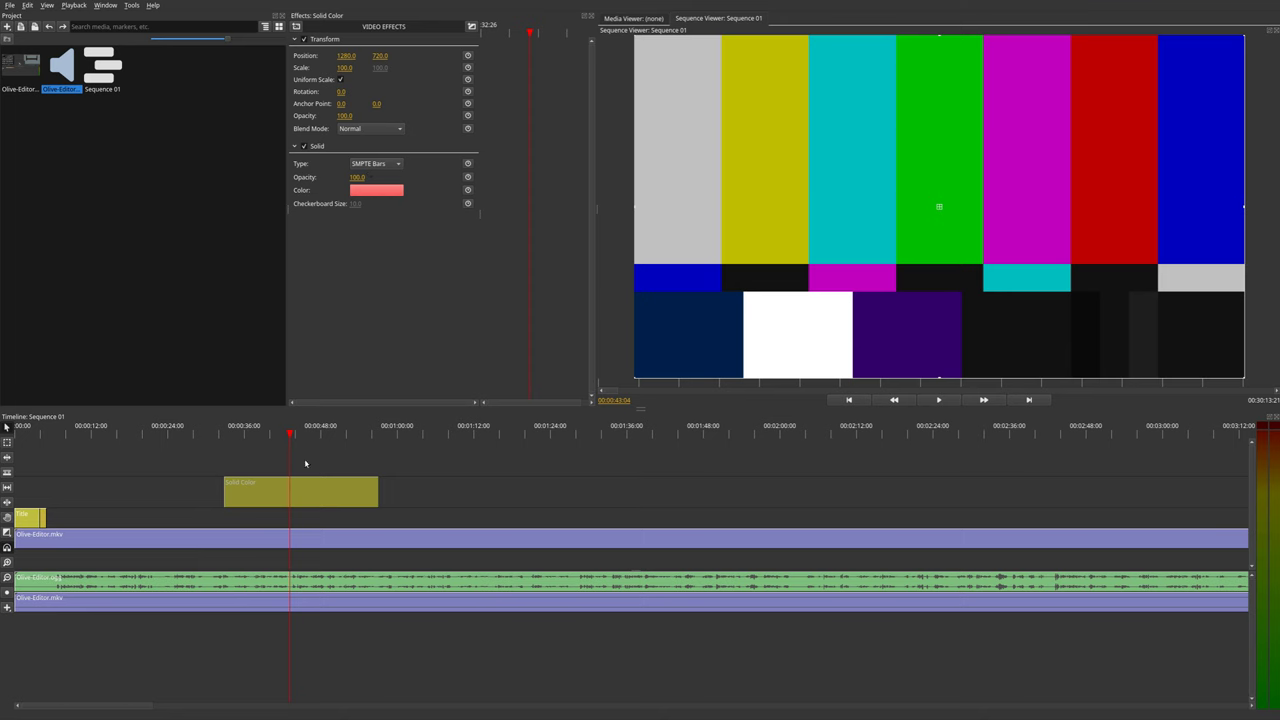
click(338, 432)
click(378, 165)
click(372, 187)
click(375, 164)
click(378, 177)
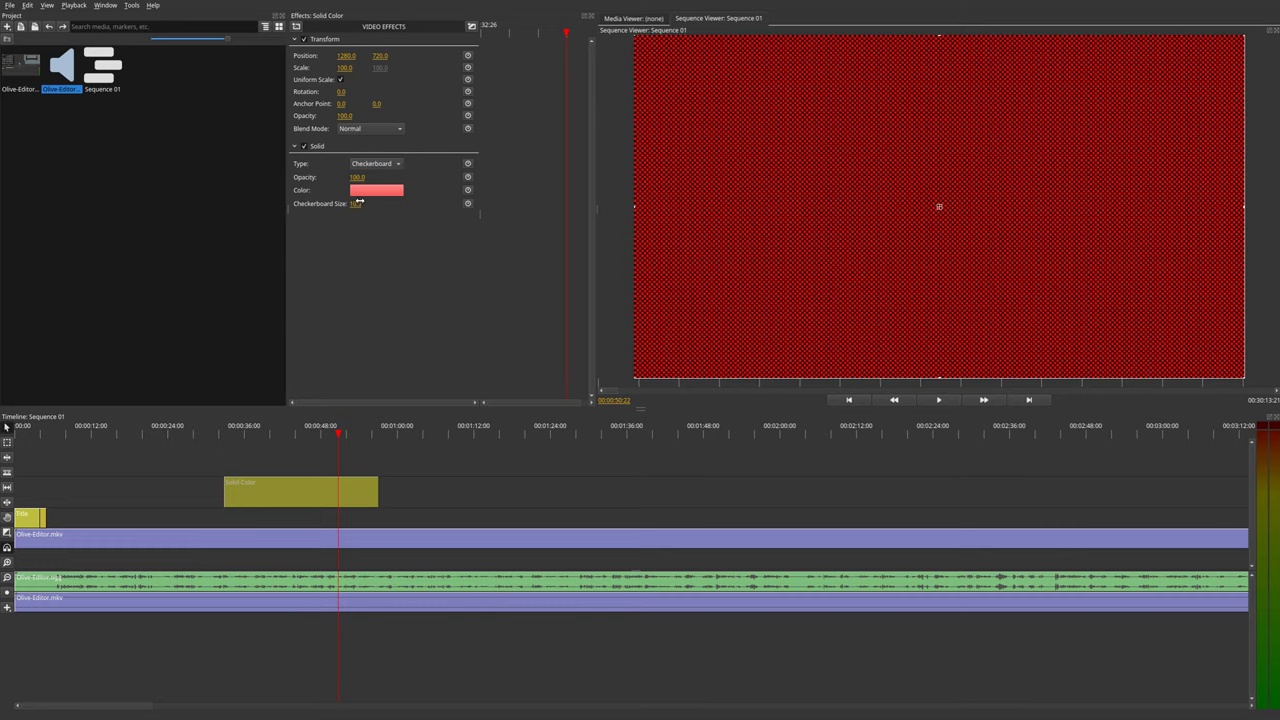
Step: Set the checkerboard's size to about 86, its color to light orange (#ffaa7f), and the Solid effect's opacity to about 23
drag(356, 203, 433, 203)
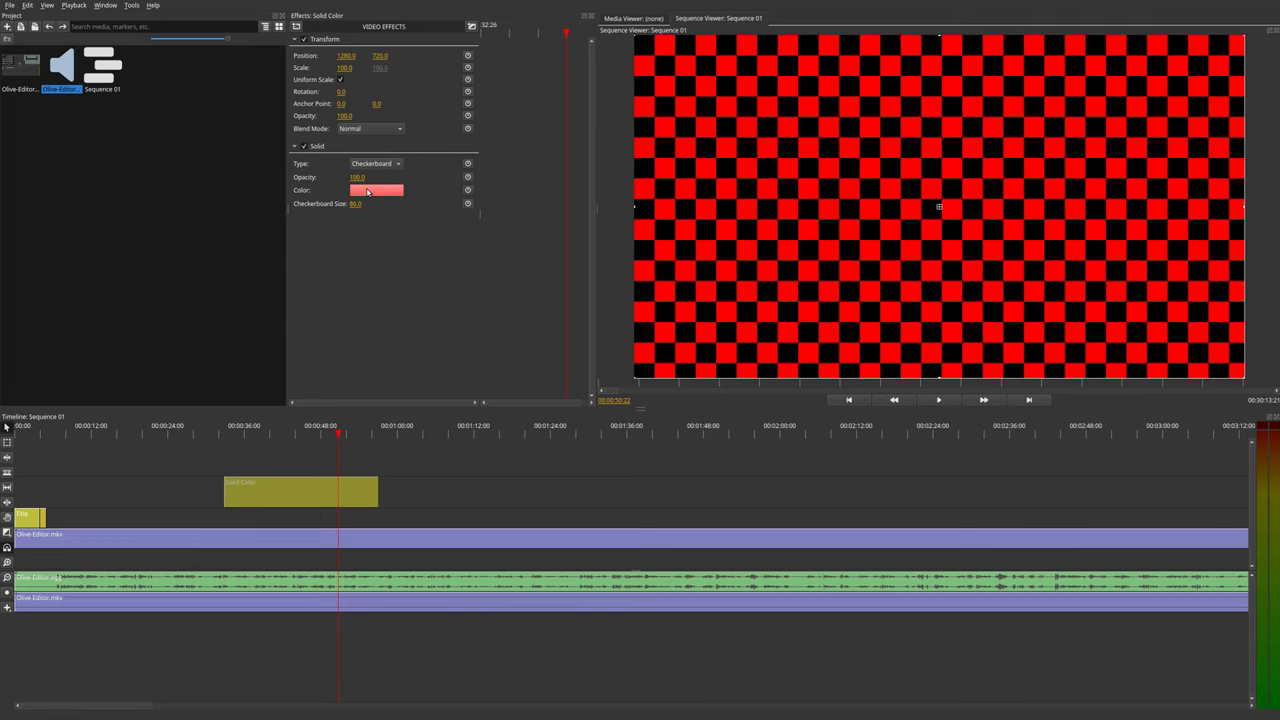
click(376, 190)
click(585, 305)
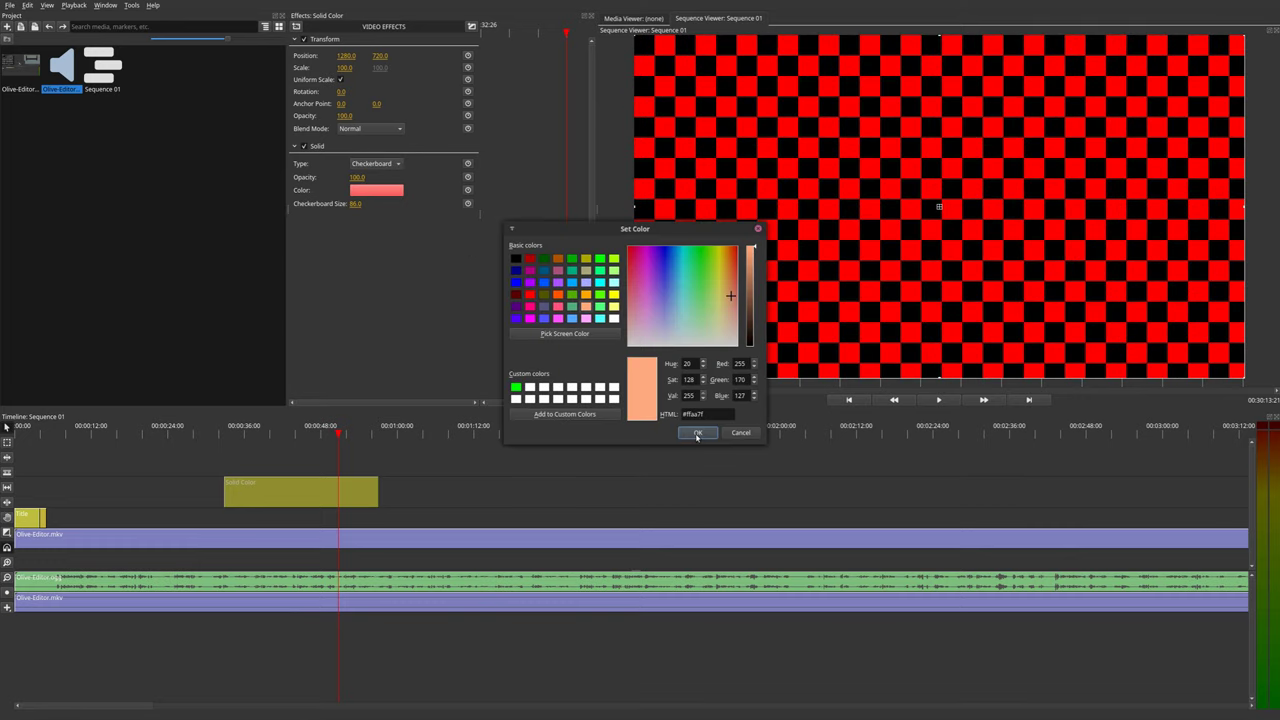
click(698, 432)
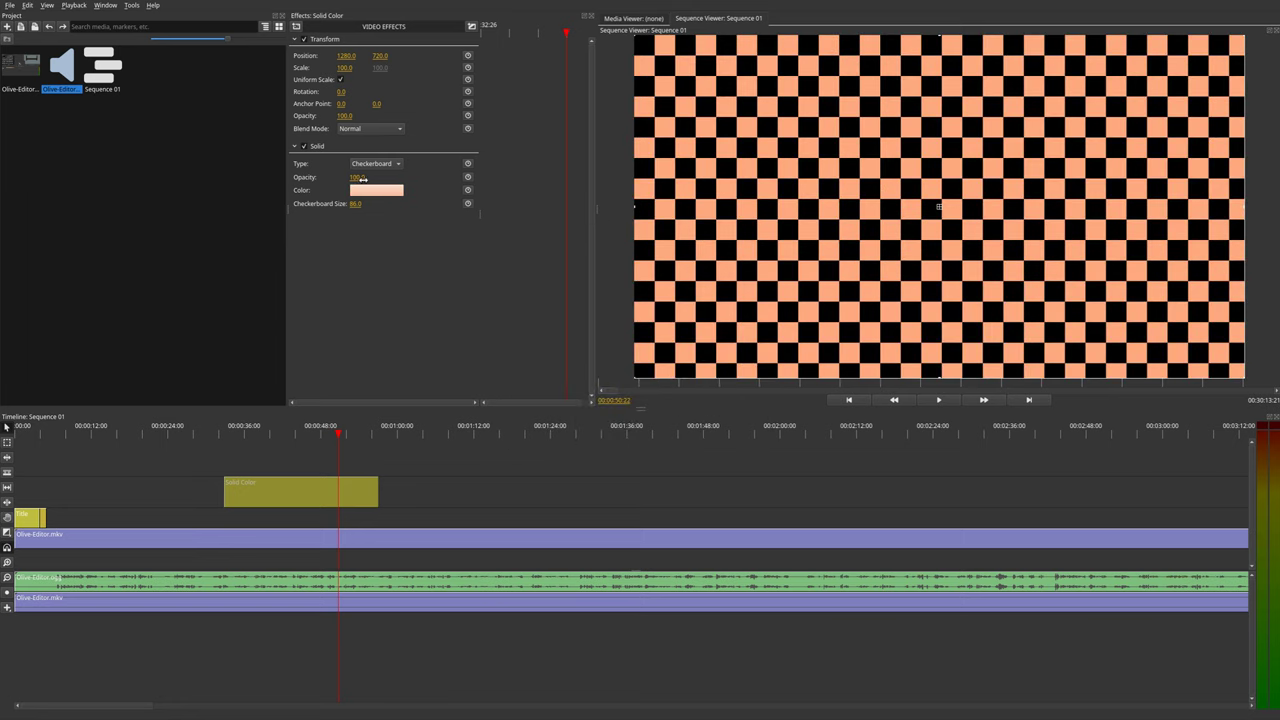
drag(360, 178, 283, 178)
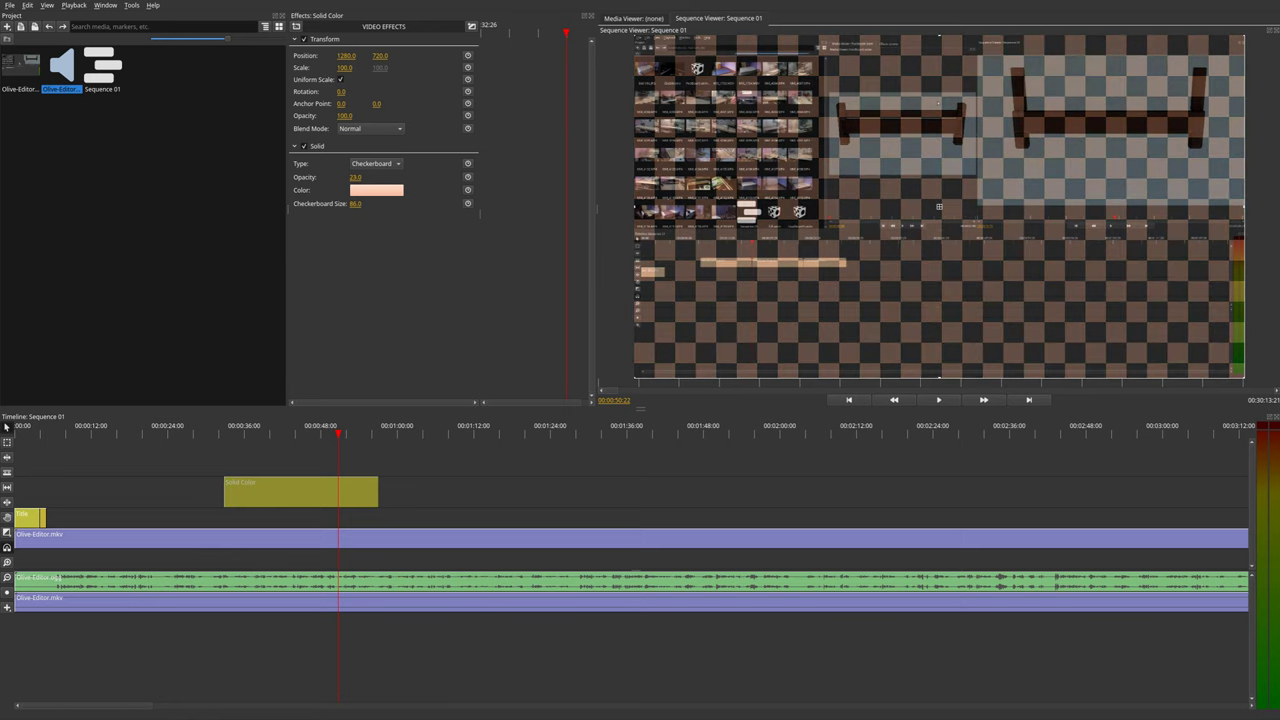
Step: Toggle the Solid effect off and on to compare the picture with and without the checkerboard
click(304, 147)
click(304, 147)
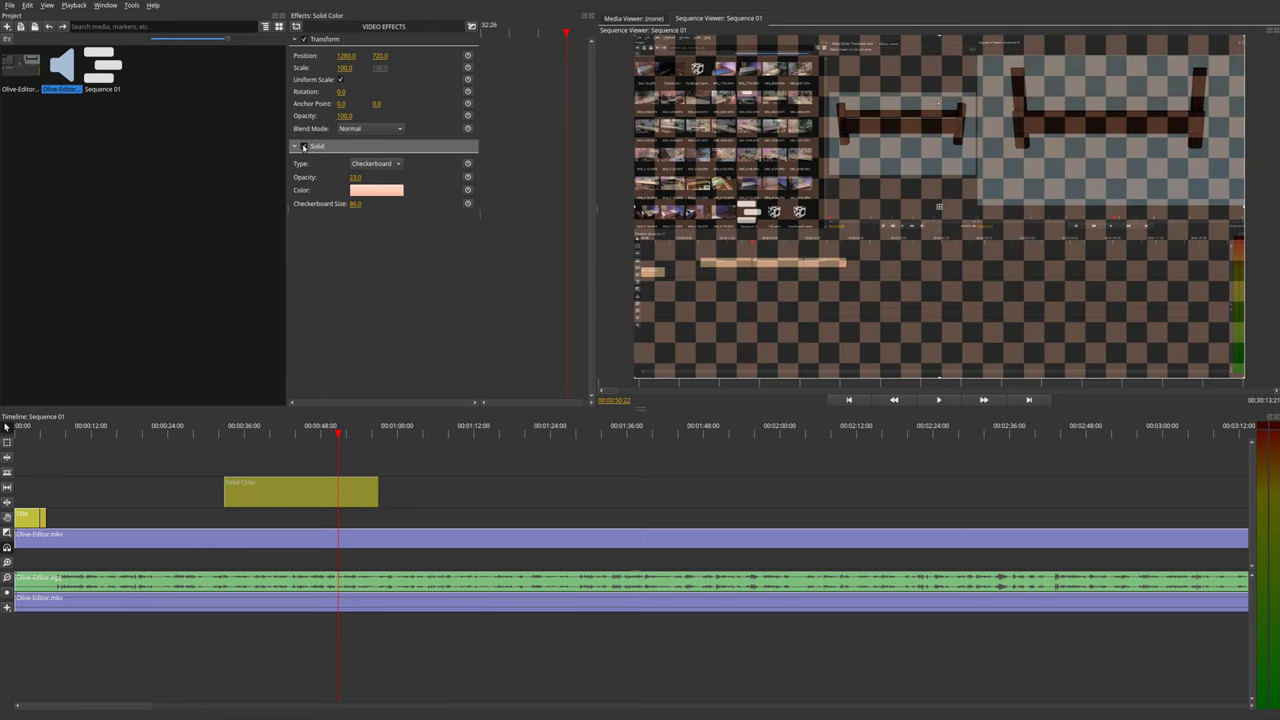
click(304, 147)
Step: Remove the Solid effect from the Solid Color clip, and delete the clip from the timeline
right_click(320, 146)
click(342, 203)
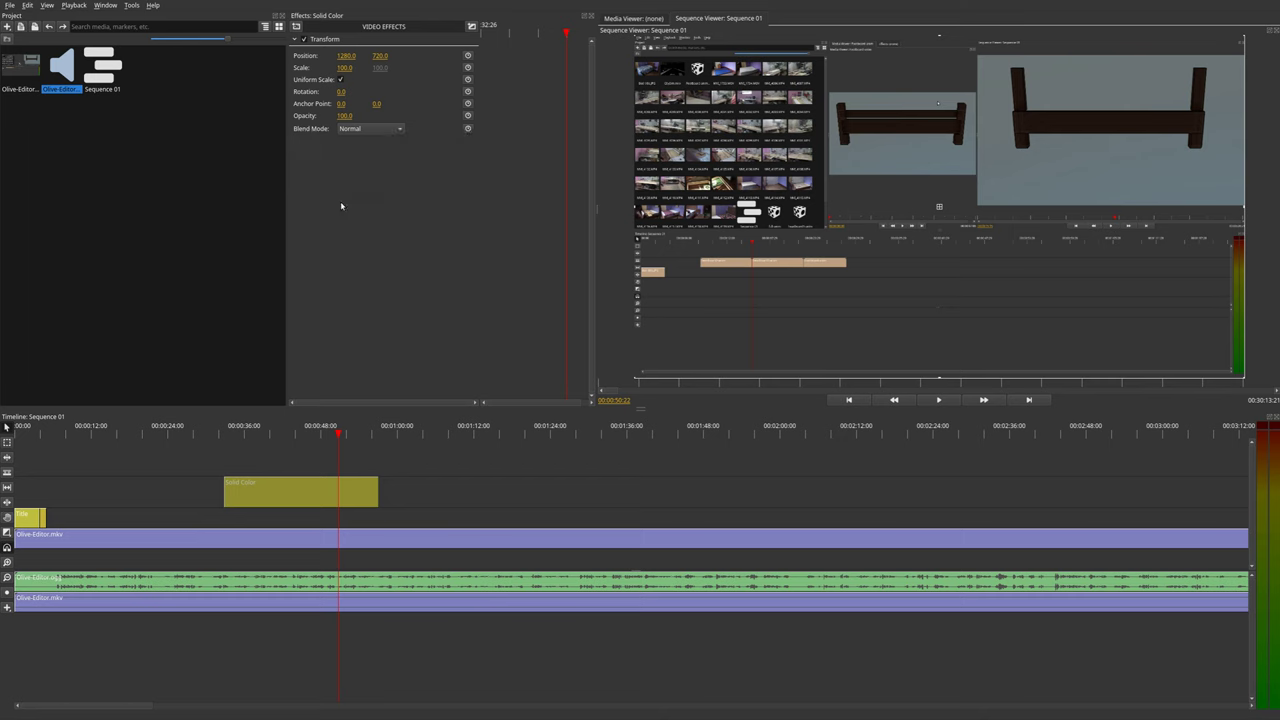
key(Delete)
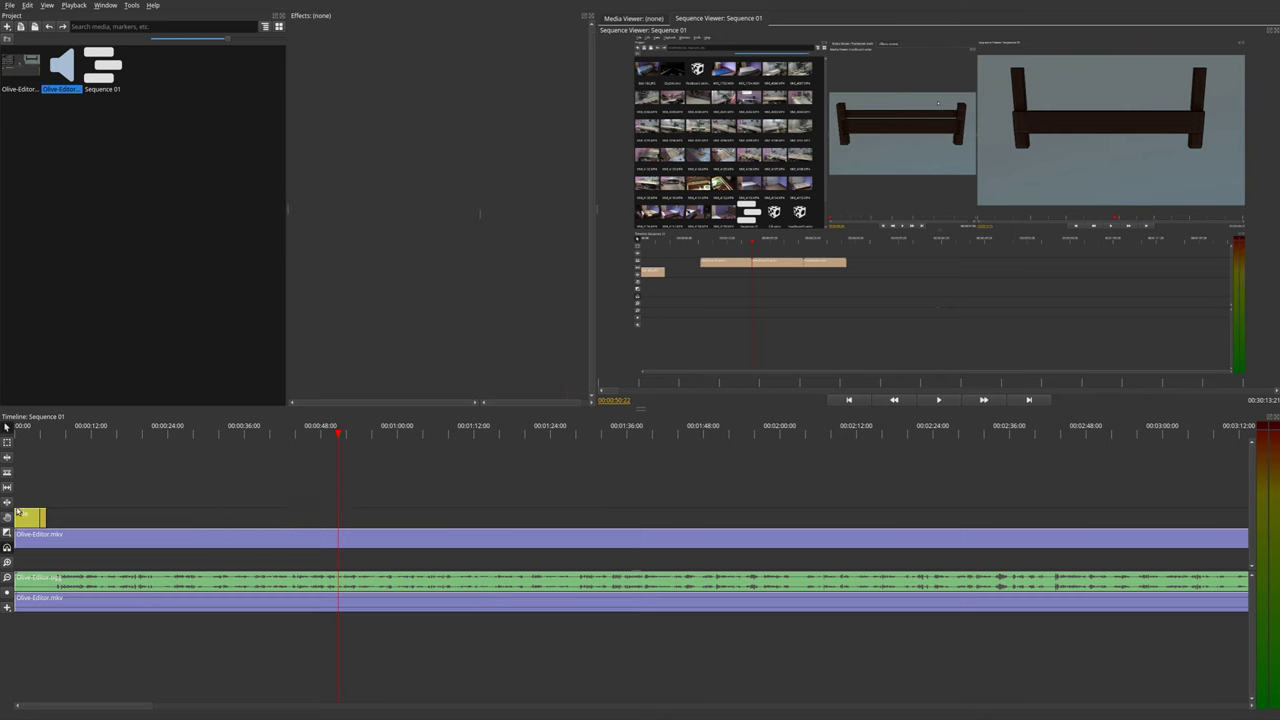
Step: Check the opening title at 00:00:02:27, and create a Title clip from about 00:00:38 to 00:01:19 above its track with the playhead at 00:00:44:07
click(27, 428)
drag(27, 428, 34, 431)
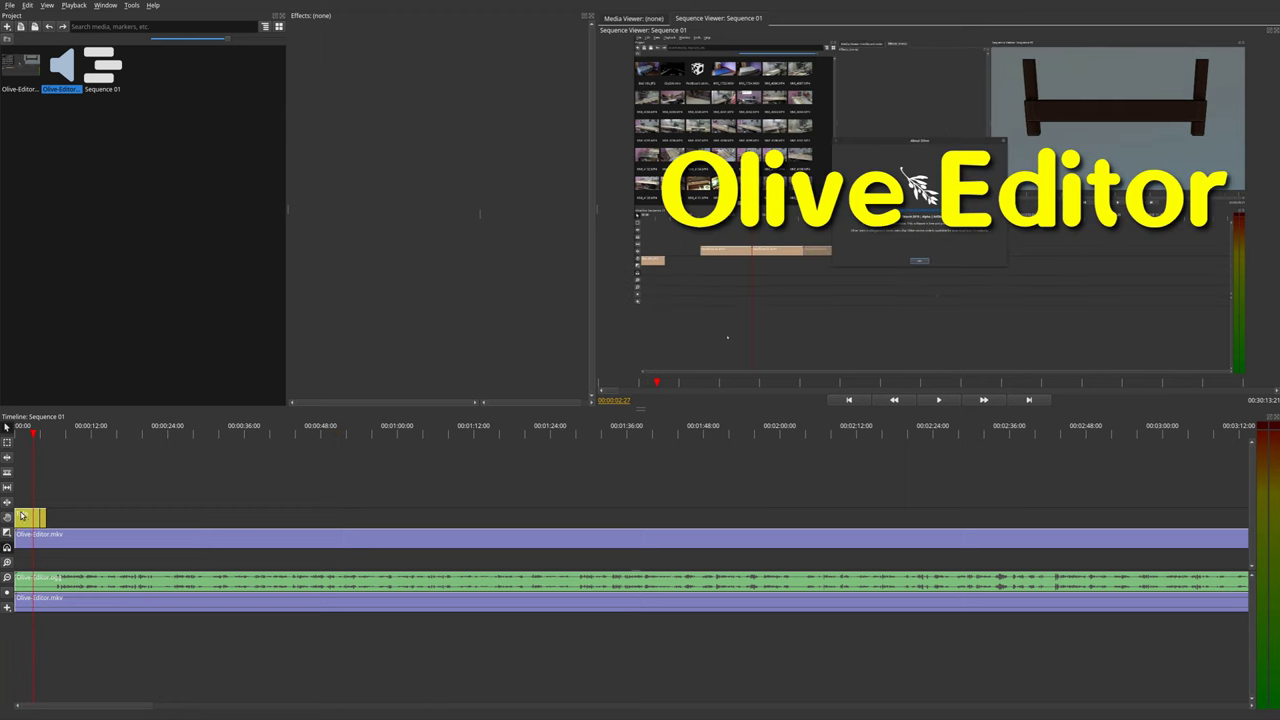
click(7, 607)
click(257, 497)
drag(257, 497, 523, 495)
click(297, 433)
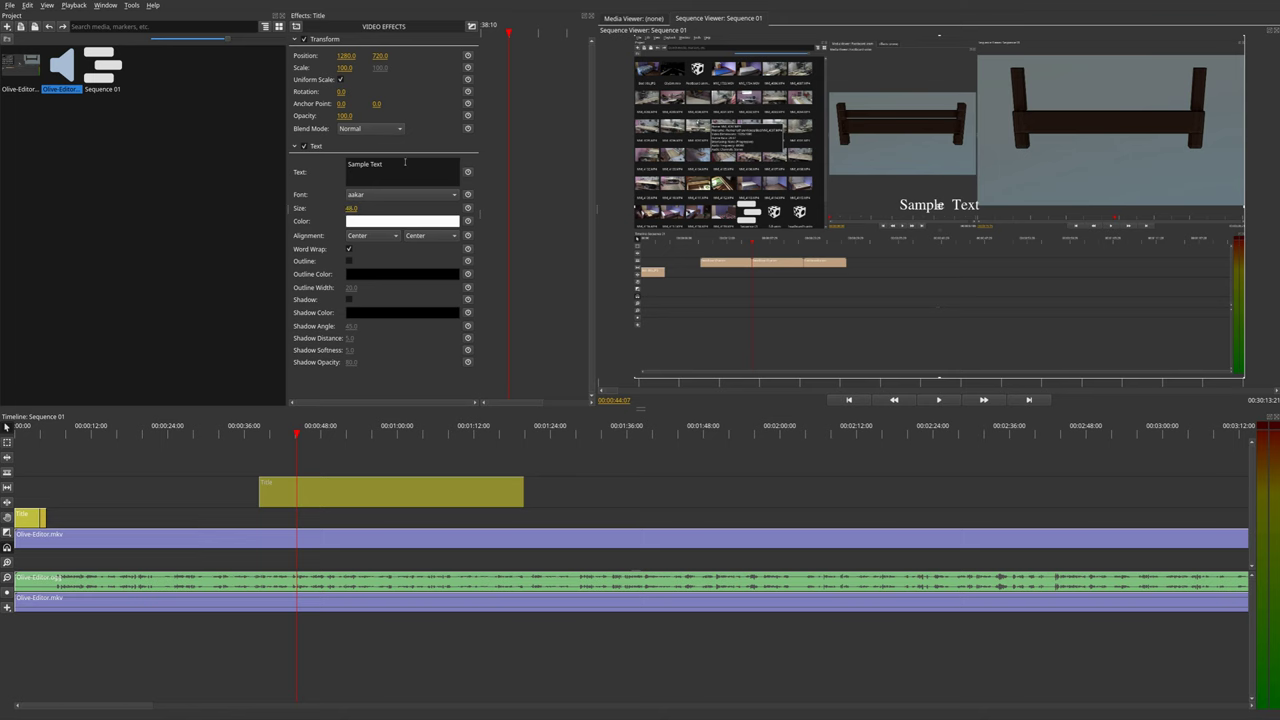
Step: Below the new title's sample text, add one word per line: "we kist tyupe a bunch of random text until it overflows the screen"
key(Return)
text(we)
key(Return)
text(kist )
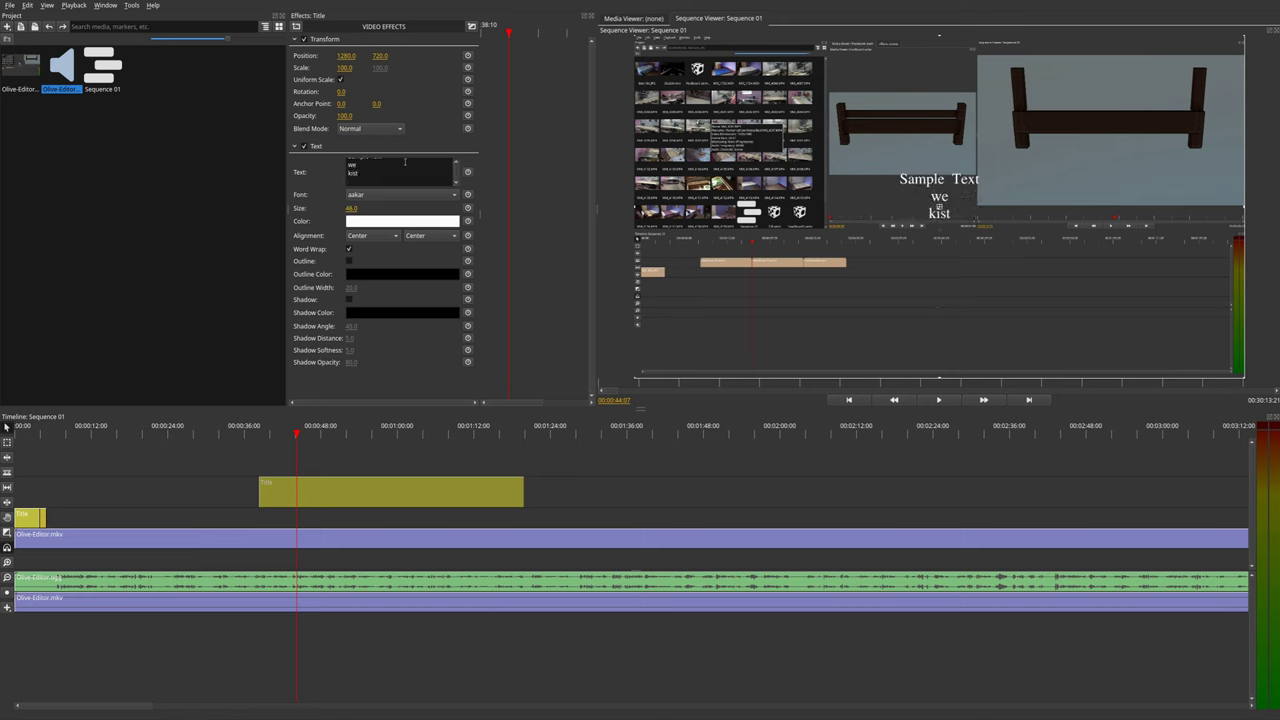
text(tyupe)
key(Return)
text(a)
key(Return)
text(bunch)
key(Return)
text(of)
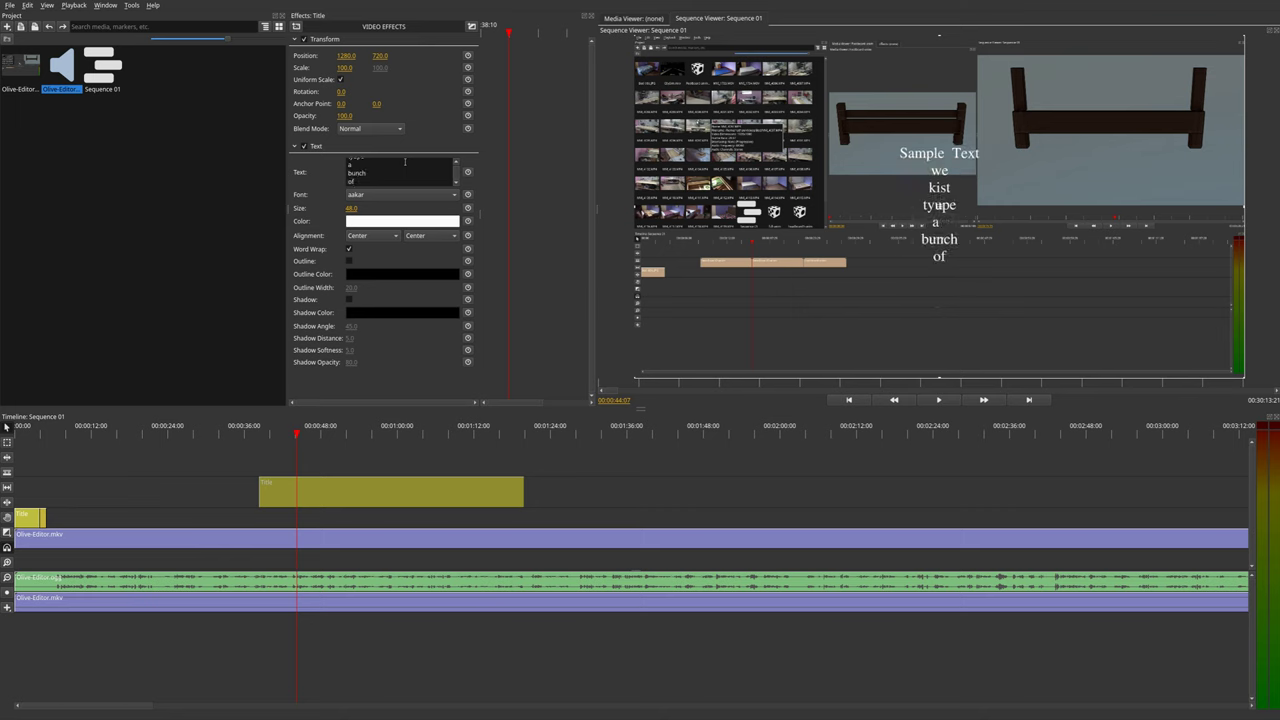
key(Return)
text(random)
key(Return)
text(text)
key(Return)
text(until)
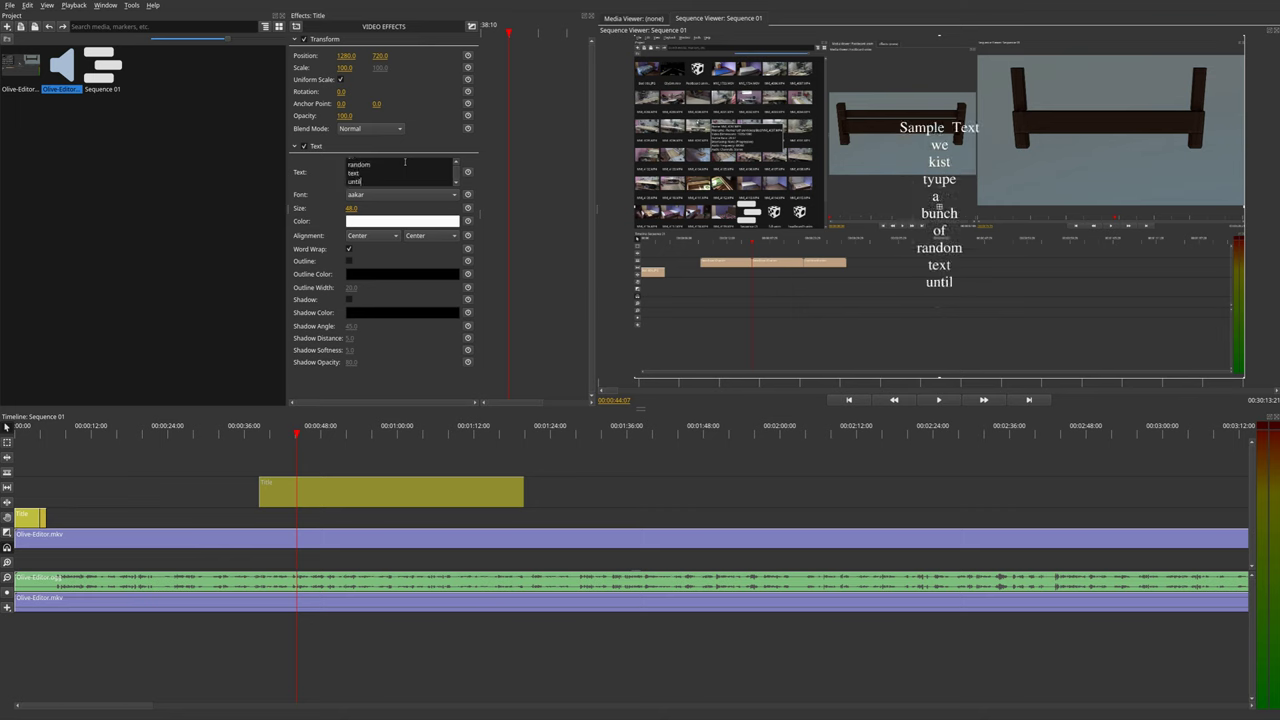
key(Return)
text(it)
key(Return)
text(over)
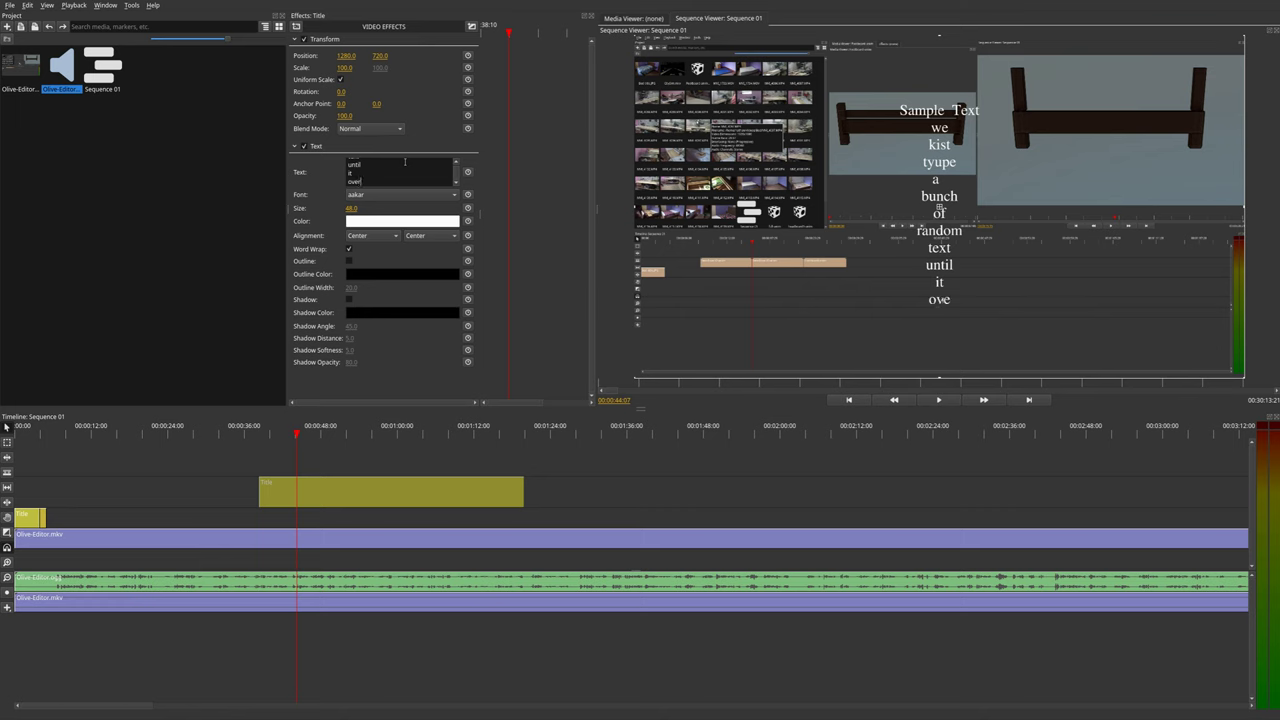
text(flows)
key(Return)
text(the)
key(Return)
text(screen )
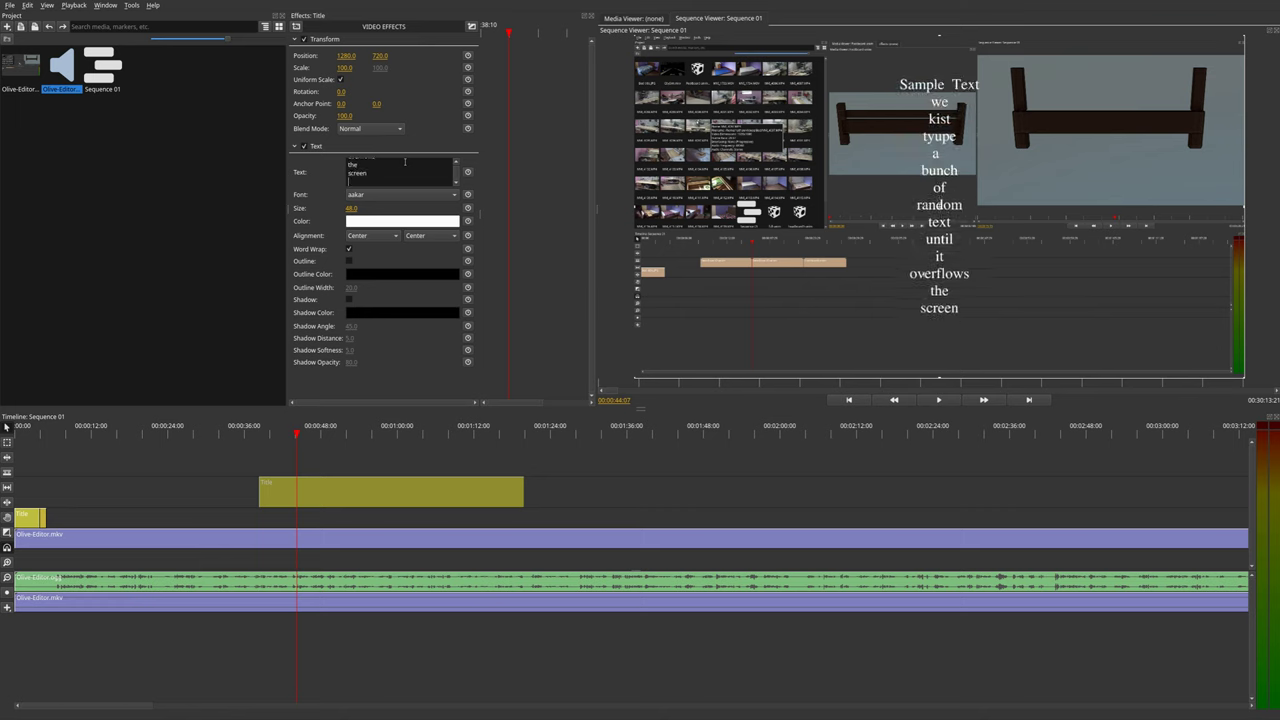
Step: Continue the title text with one word per line: "and then try to scroll through it we will"
text(and)
key(Return)
text(then)
key(Return)
text(try)
key(Return)
text(to)
key(Return)
text(scroll)
key(Return)
text(through)
key(Return)
text(it)
key(Return)
text(we )
text(wi)
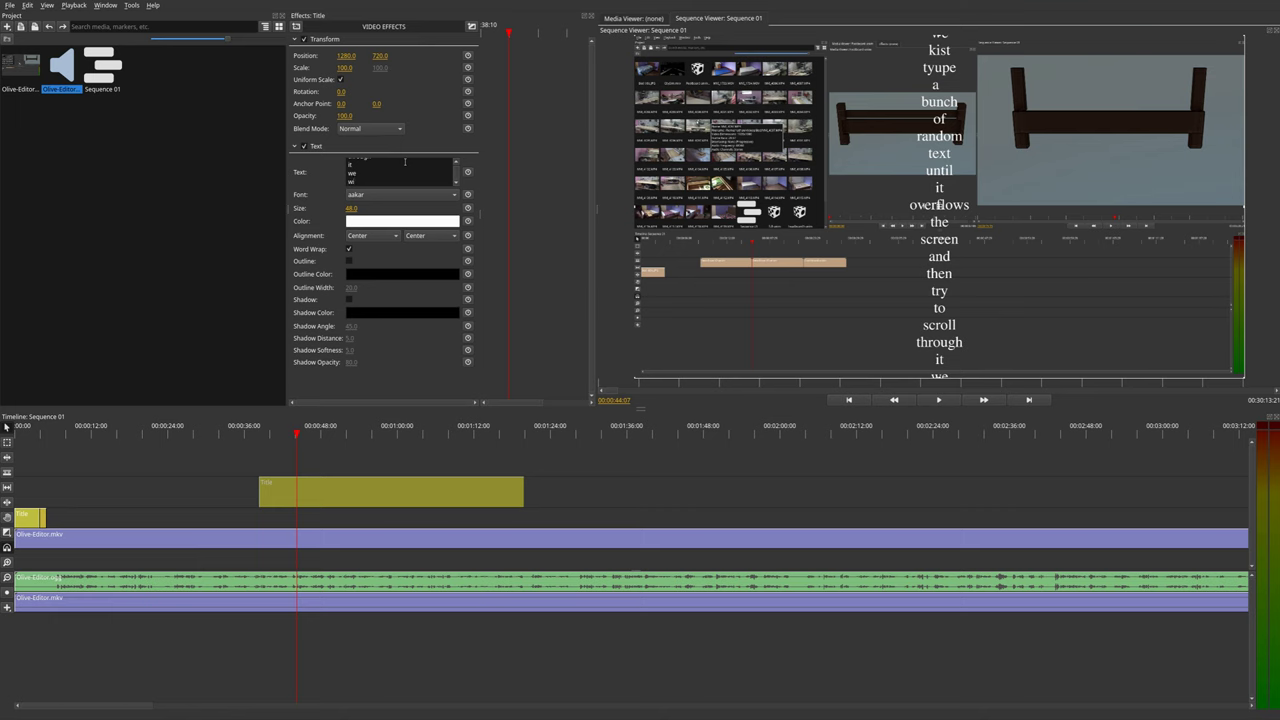
text(ll)
key(Return)
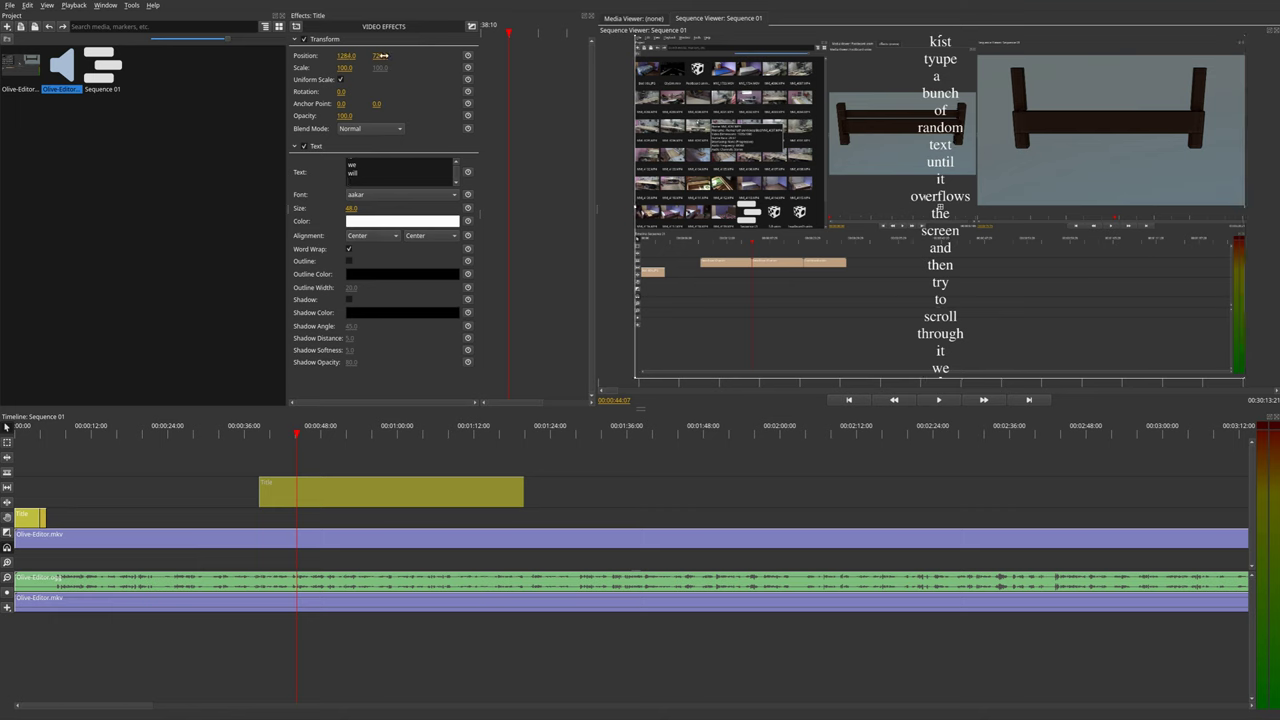
Step: Set the title's vertical position to about 599, and reposition the text in the viewer to about 1114, 716
drag(380, 55, 380, 55)
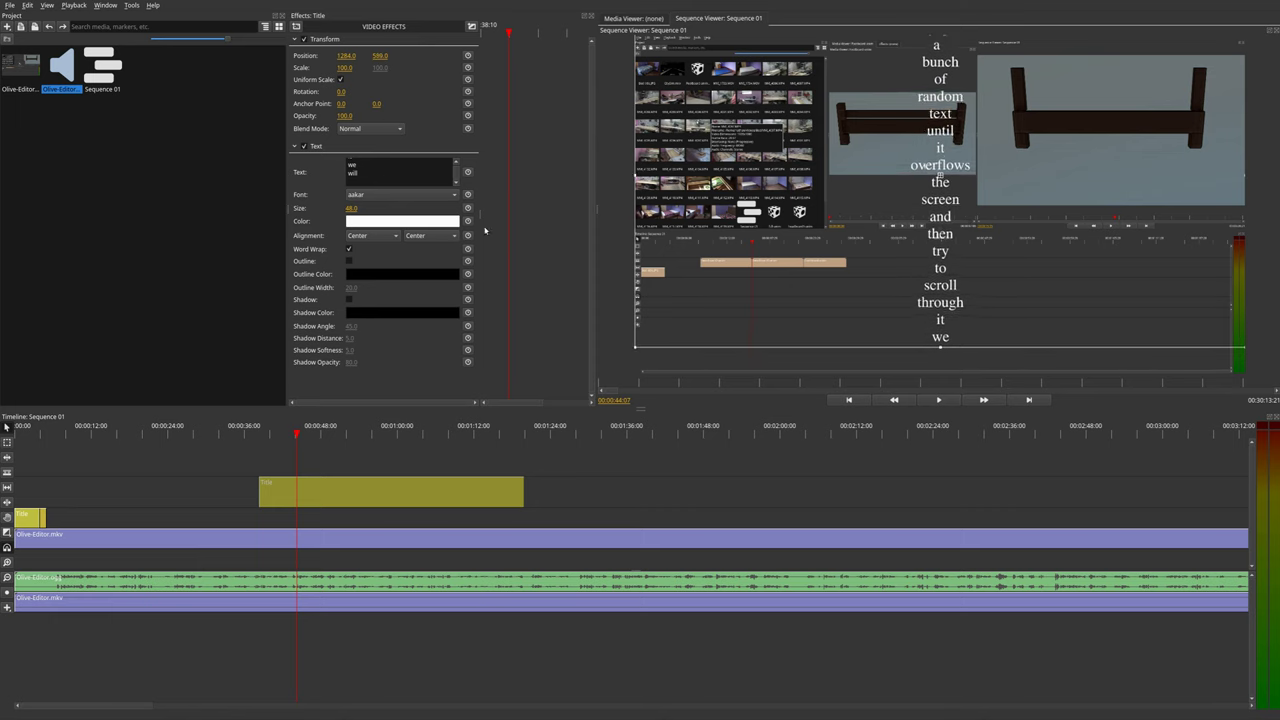
scroll(396, 180, up, 3)
drag(940, 176, 942, 311)
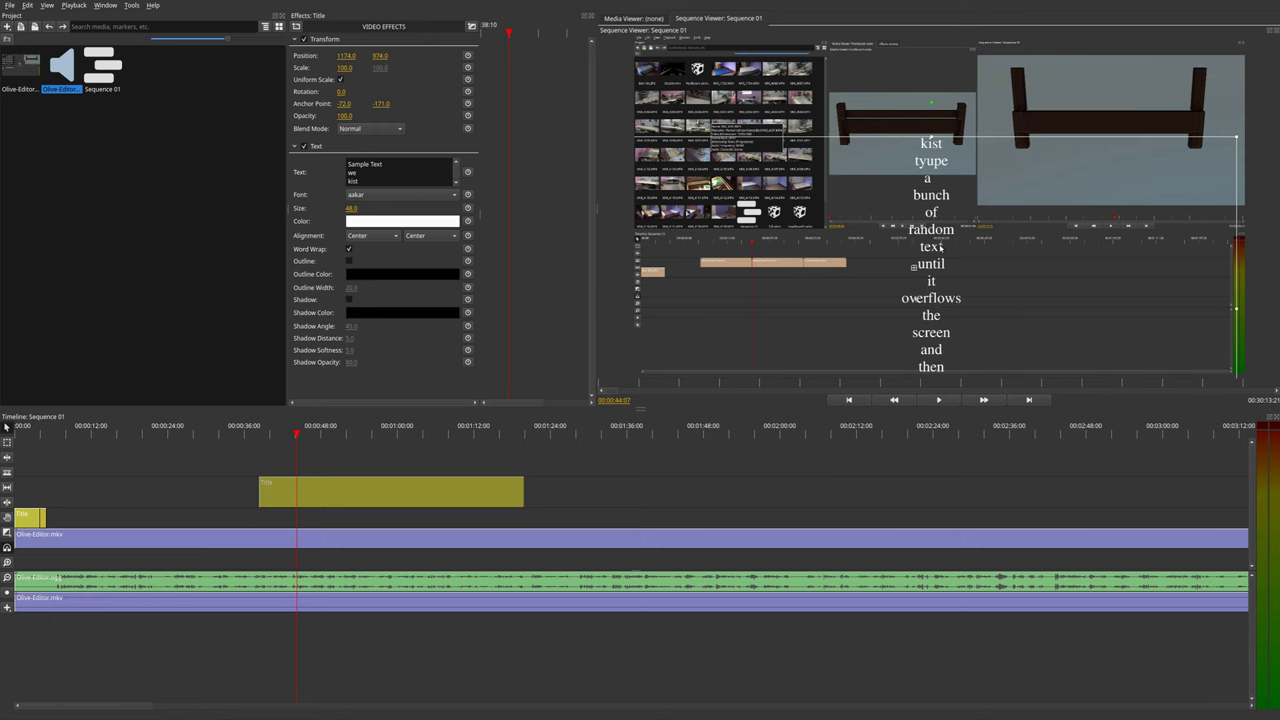
drag(955, 304, 941, 242)
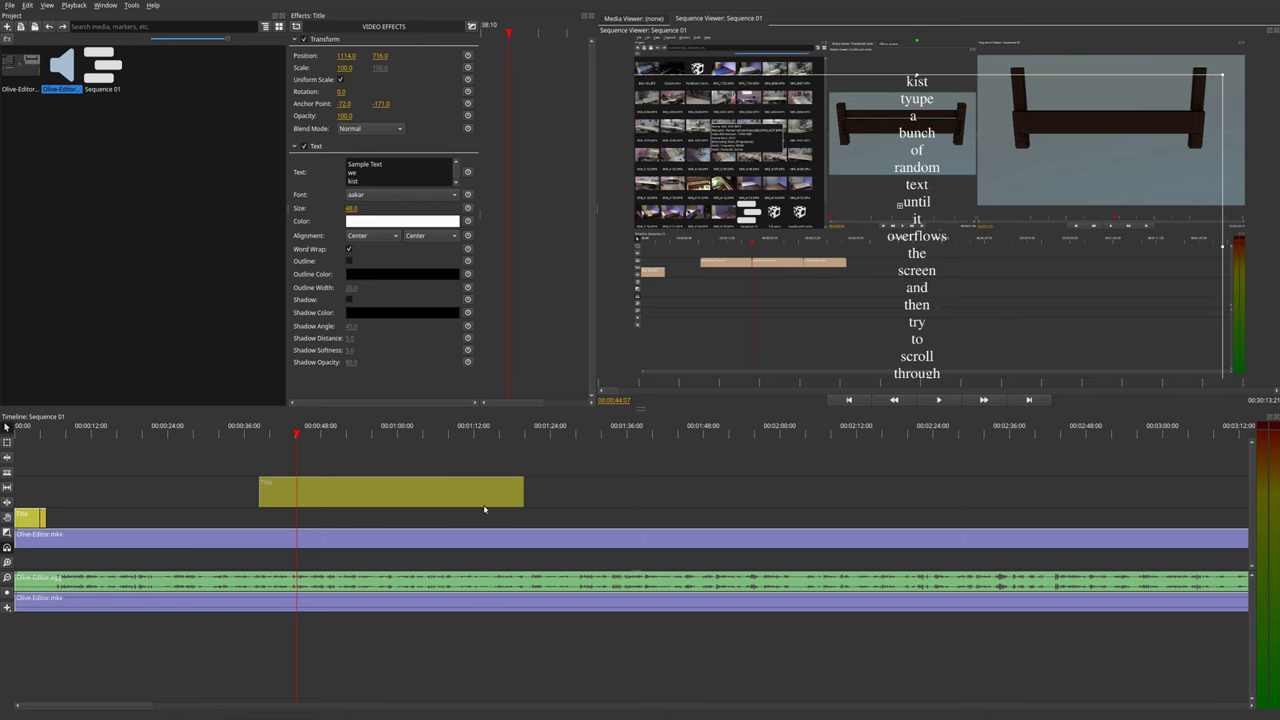
Step: Delete the overflowing Title clip and return the playhead to the start of the sequence
key(Delete)
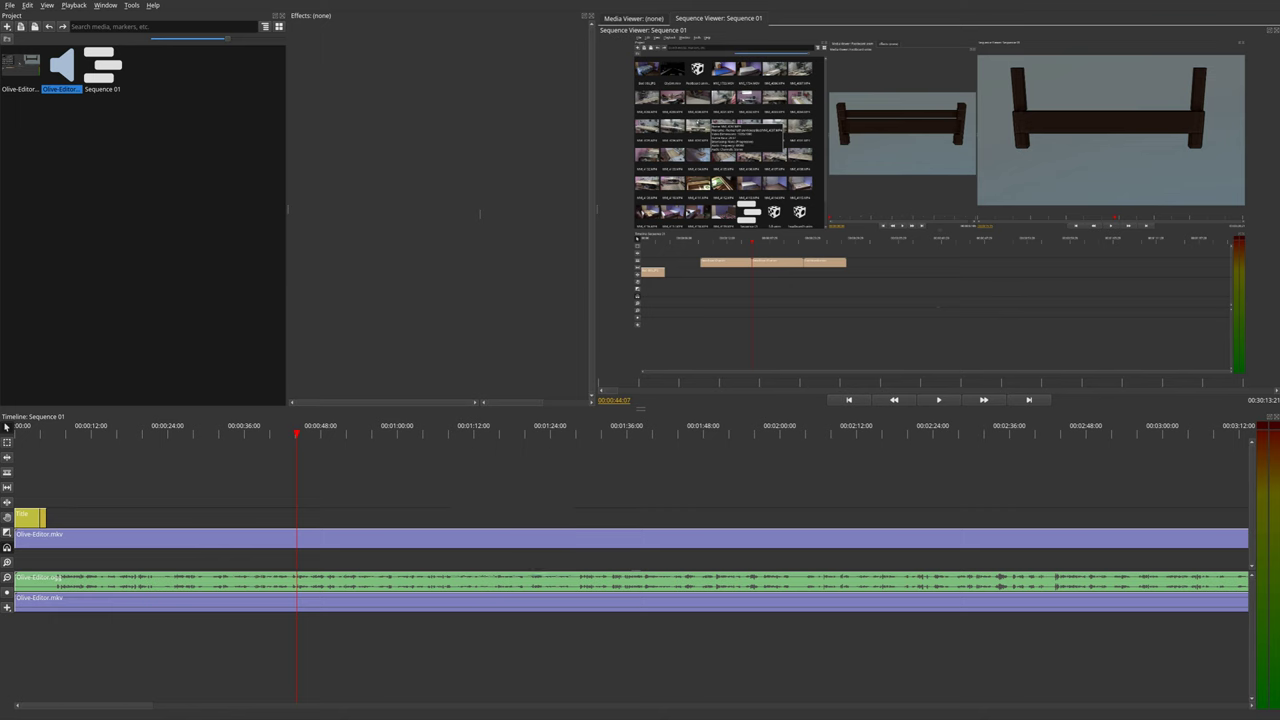
key(Home)
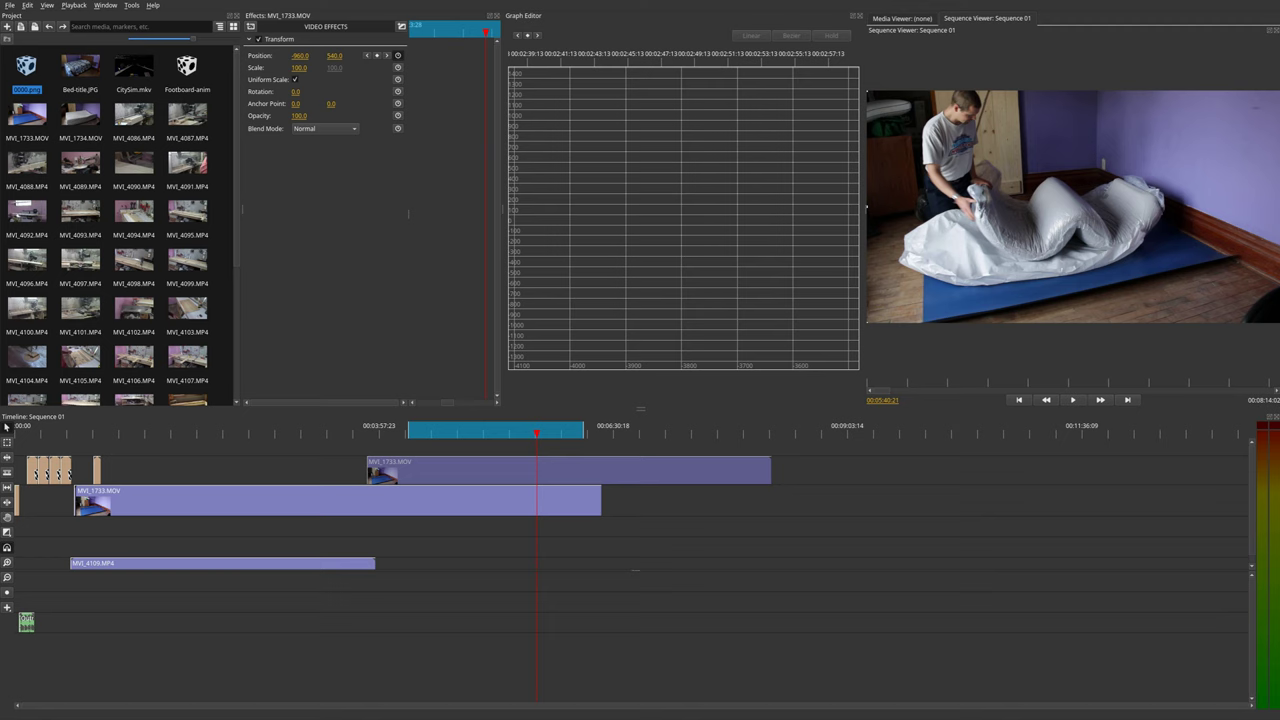
Step: Open the About Olive information to check the editor's version and license
click(155, 5)
click(175, 44)
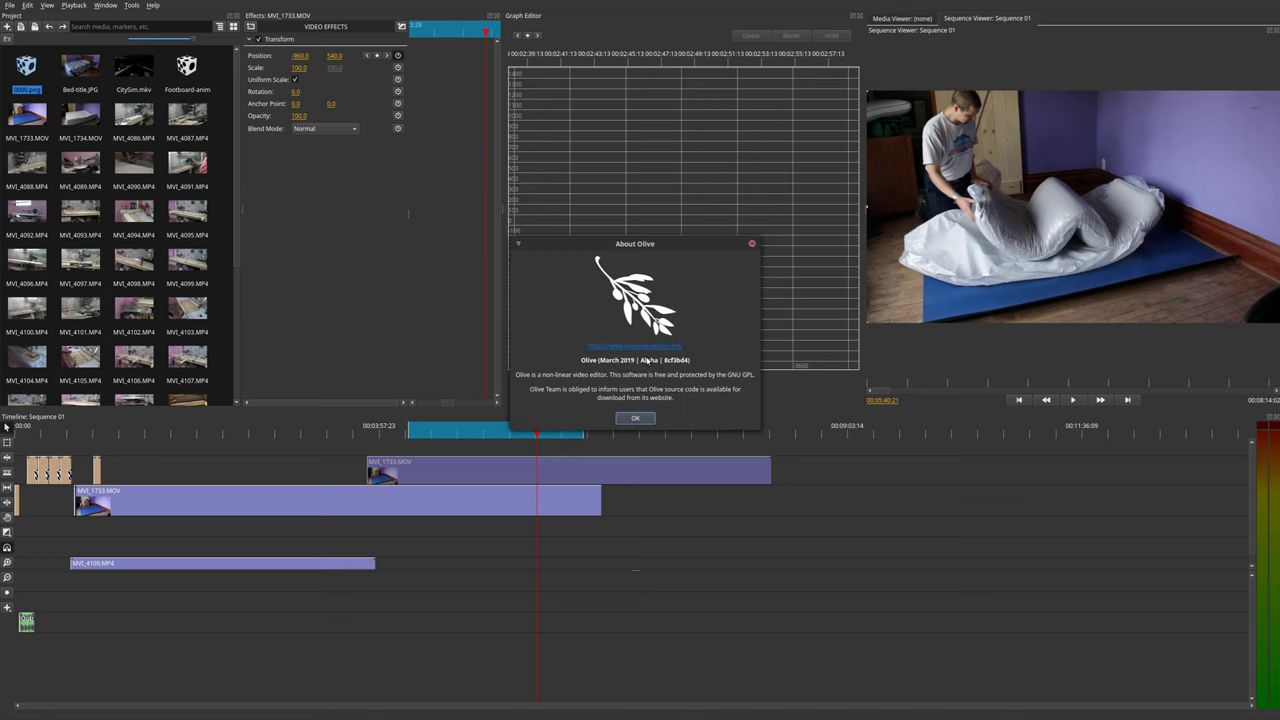